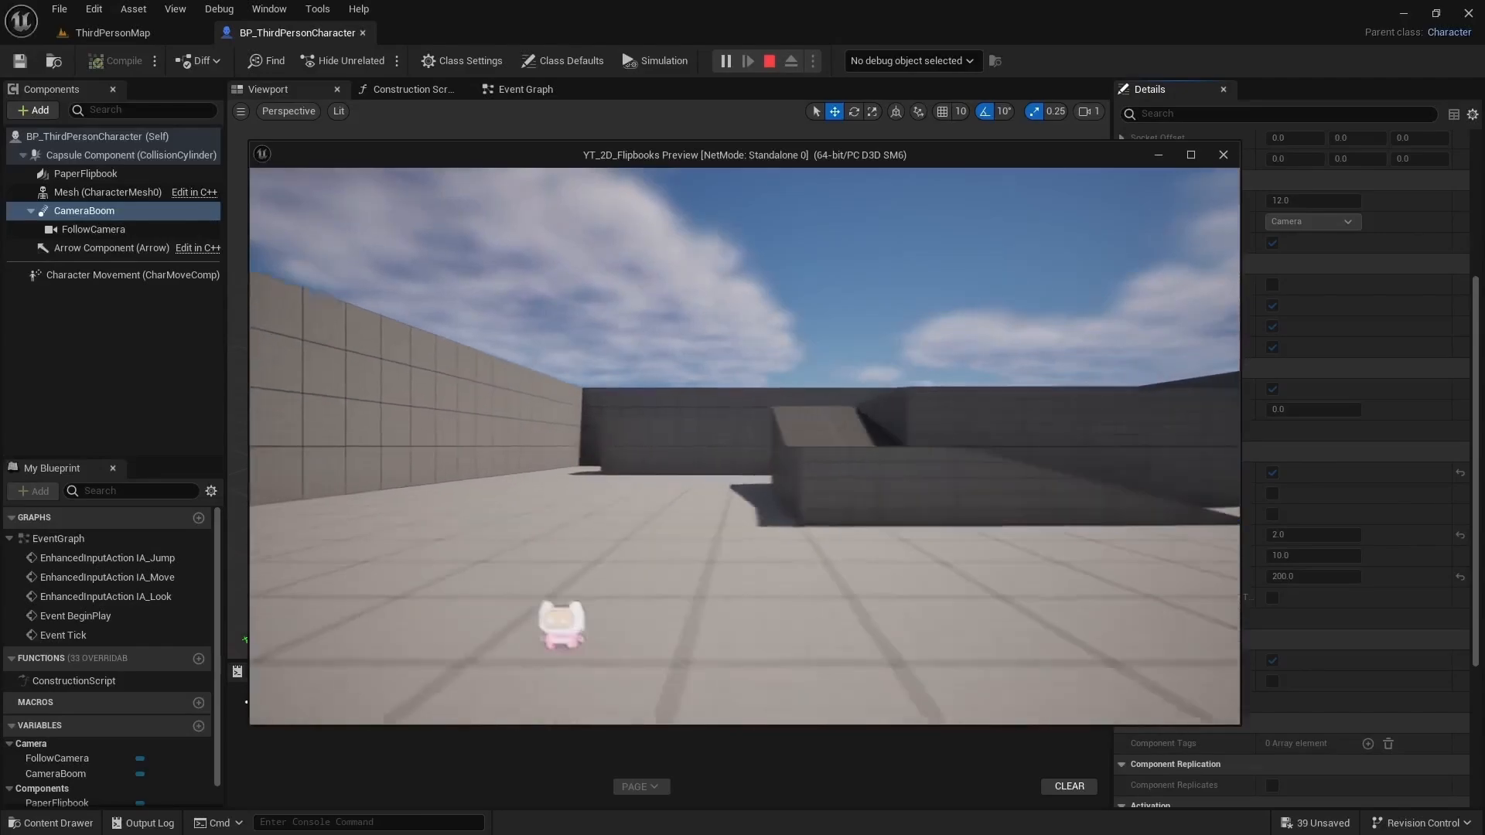
Playtest the 2D flipbook character in the standalone preview by running it around the level and jumping
key(w)
key(d)
key(space)
key(s)
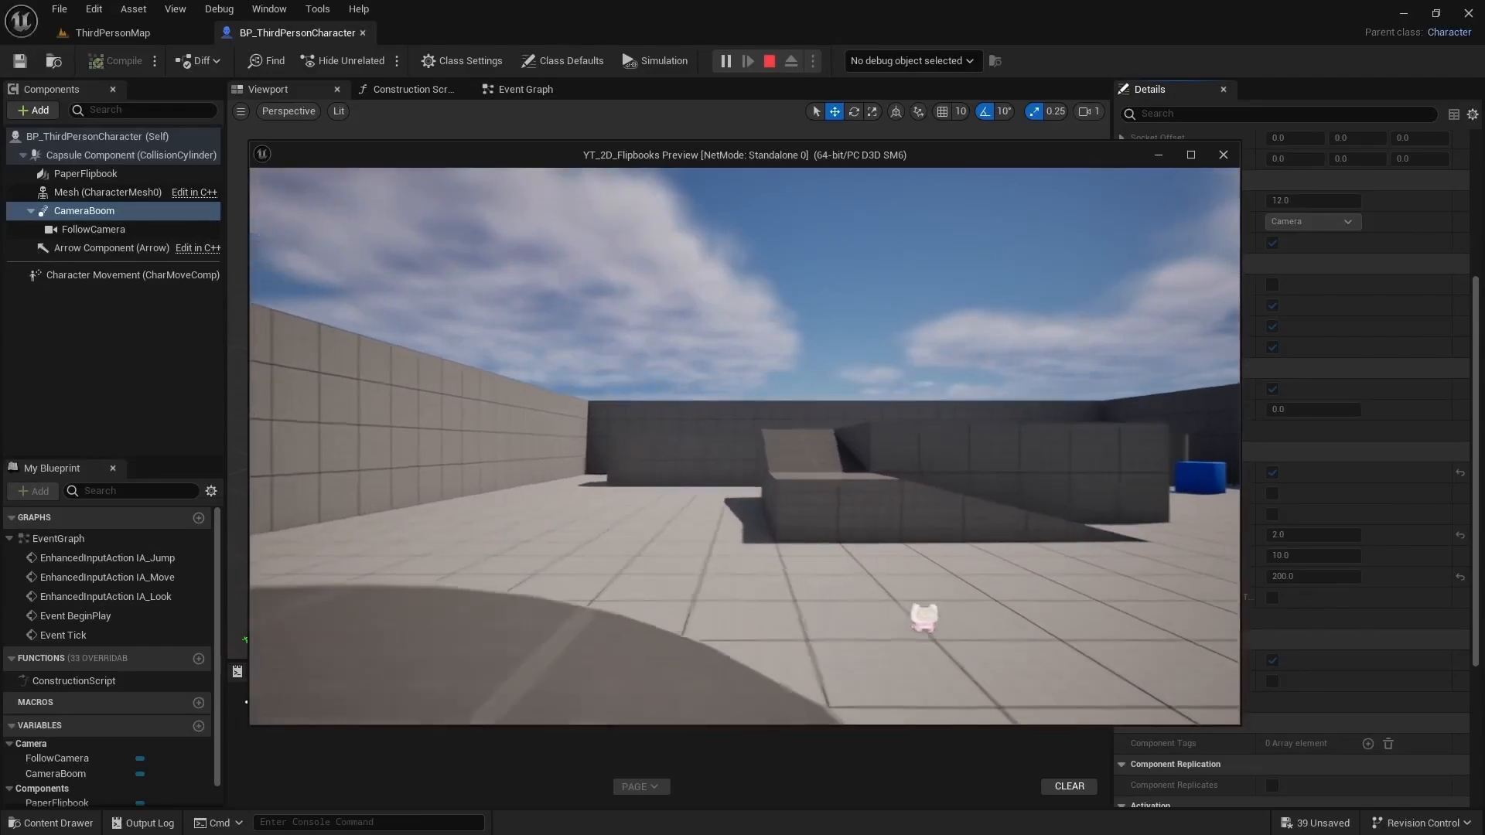
key(a)
key(d)
key(space)
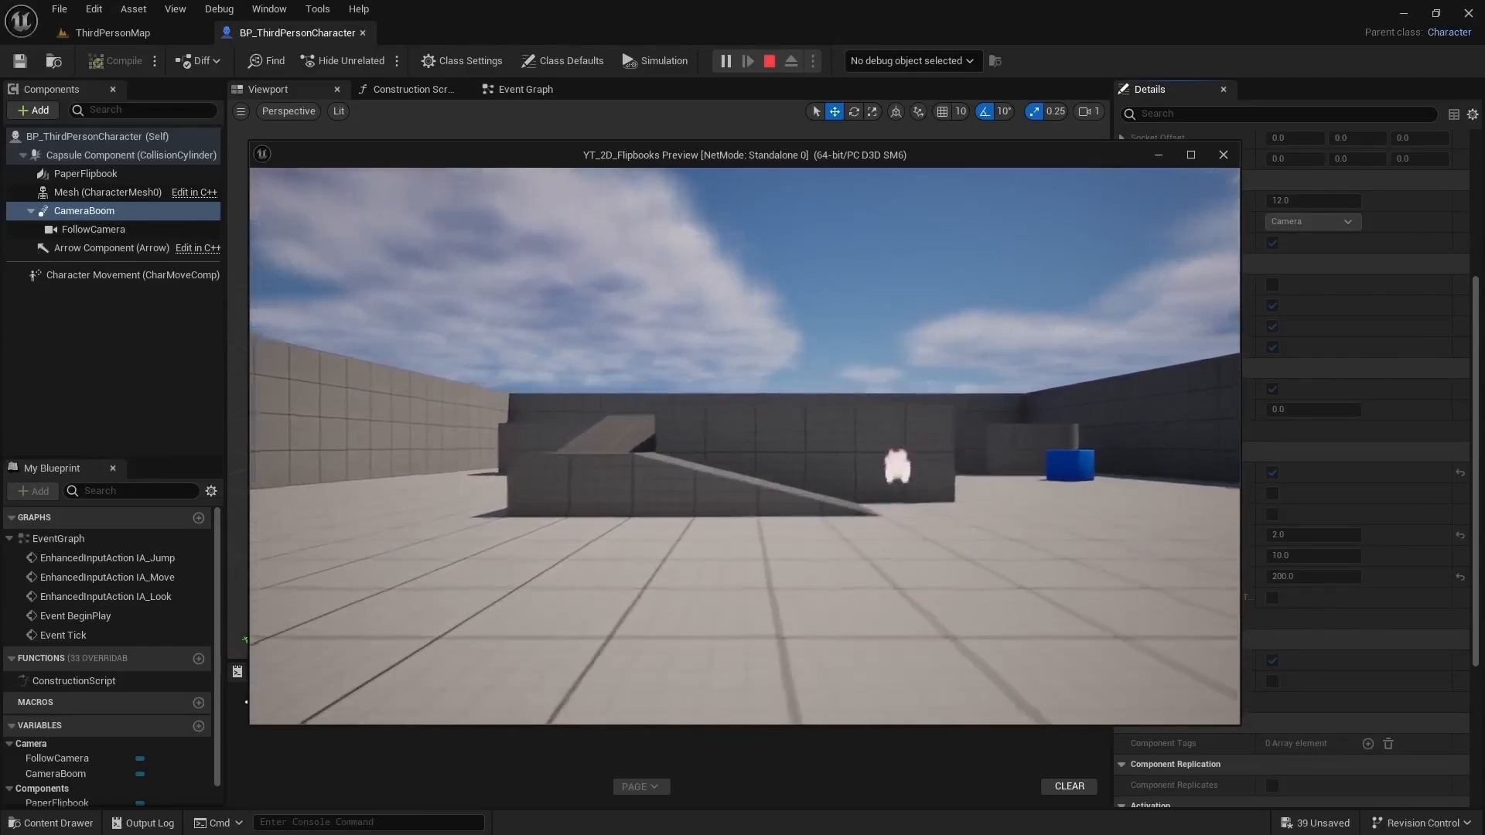
key(space)
key(a)
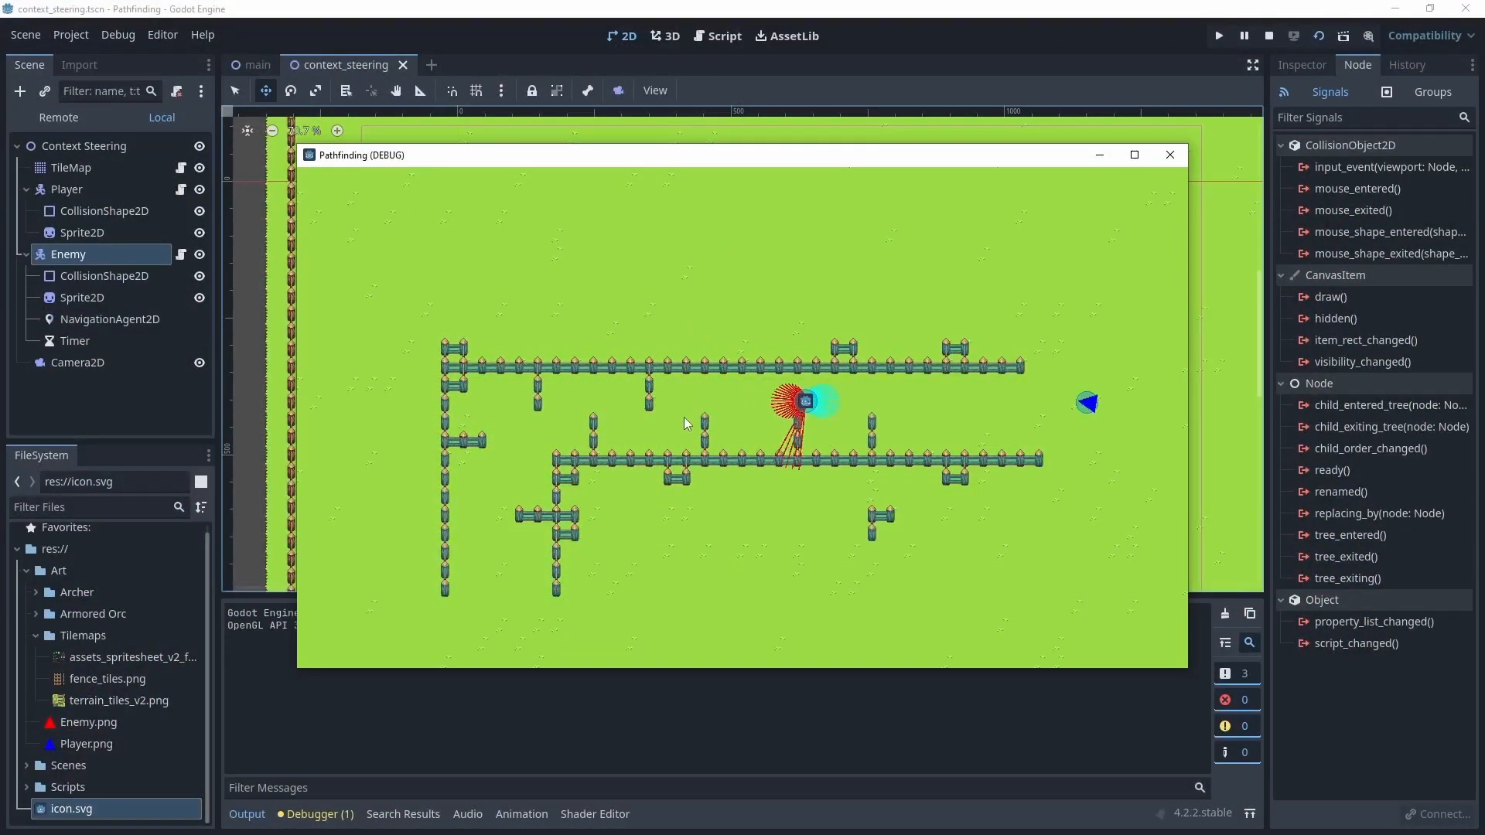
Switch to Godot and steer the blue player around the fences to test the enemy's context-steering pursuit
key(Down)
key(Left)
key(Up)
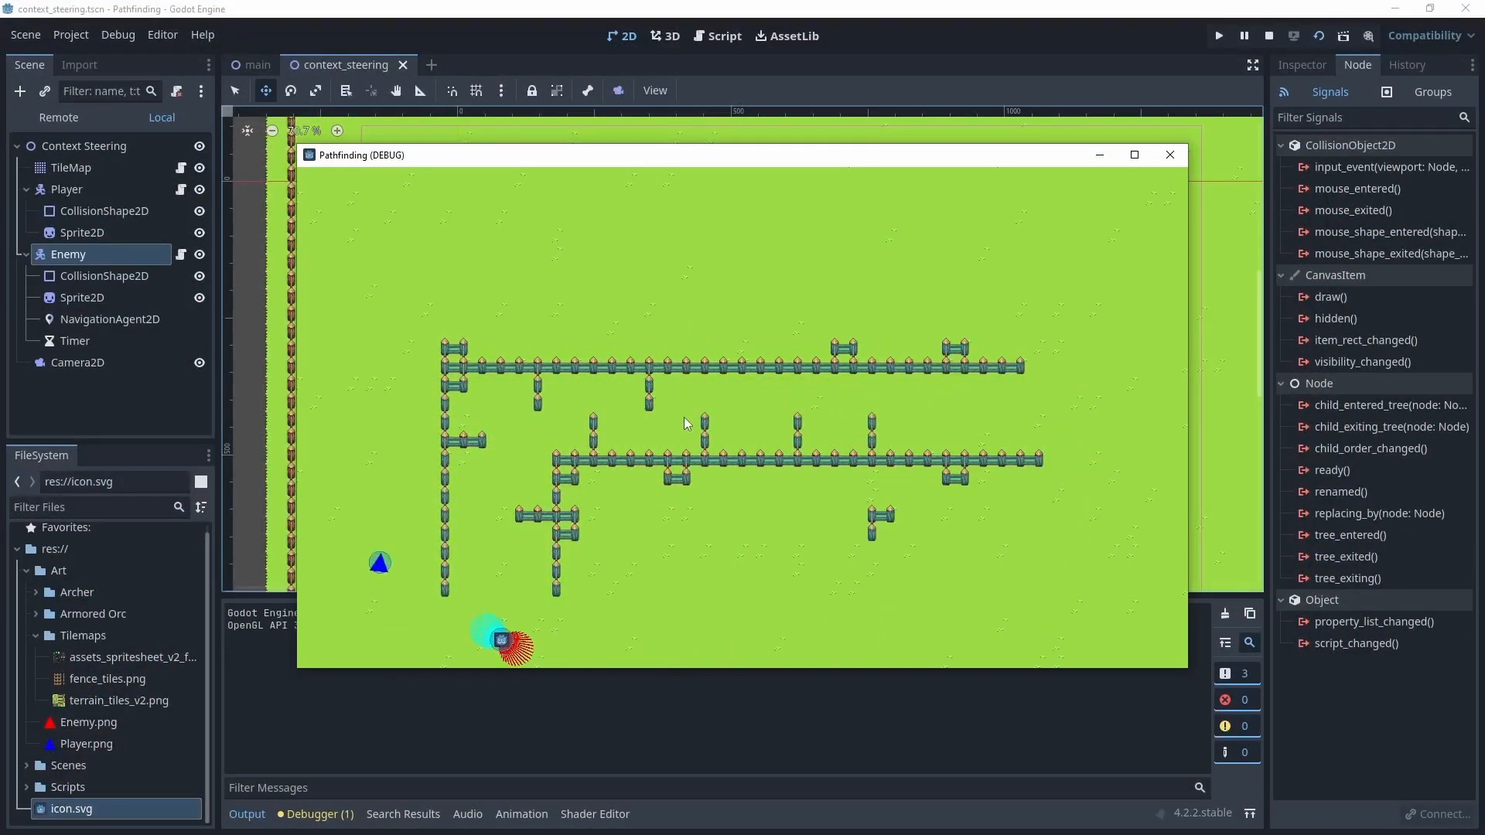
key(Right)
key(Down)
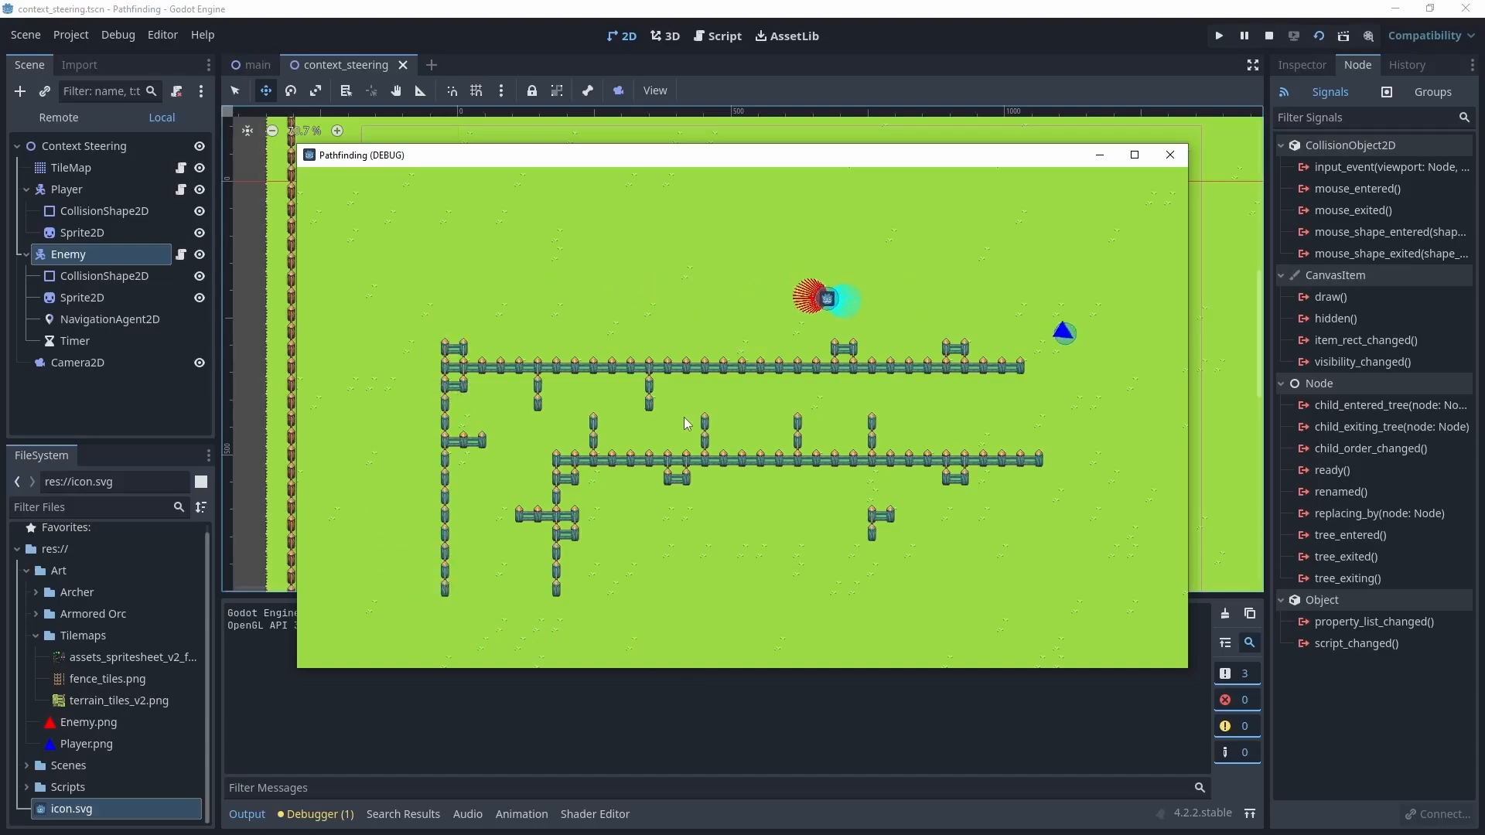
key(Left)
key(Up)
key(Right)
key(Up)
key(Left)
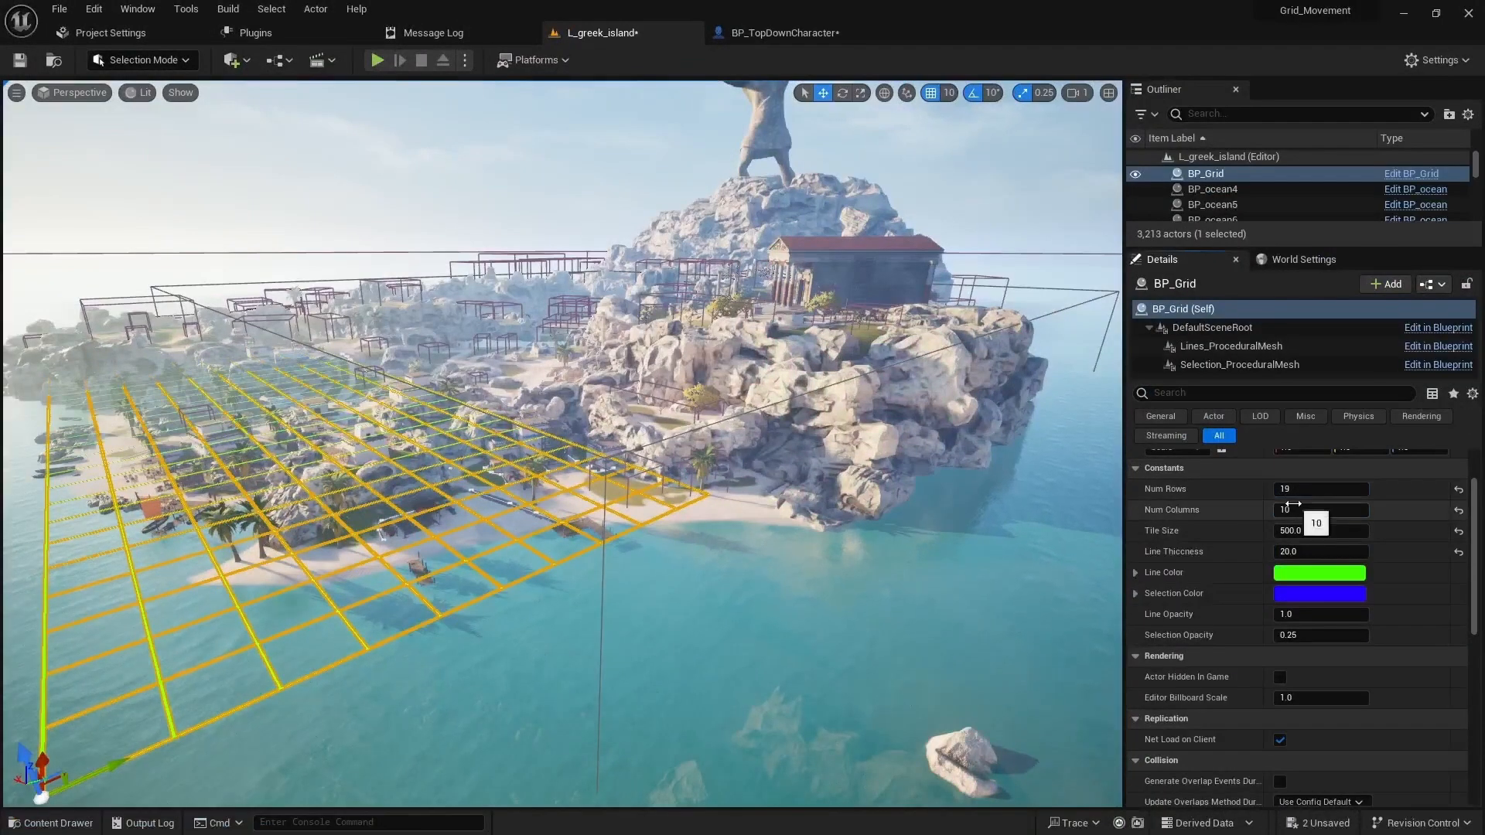
Switch to Unreal Engine and set BP_Grid's Num Rows and Num Columns to 200, and increase its Line Thickness
click(1299, 489)
text(200)
key(Tab)
text(200)
key(Tab)
drag(1291, 551, 1332, 552)
key(Return)
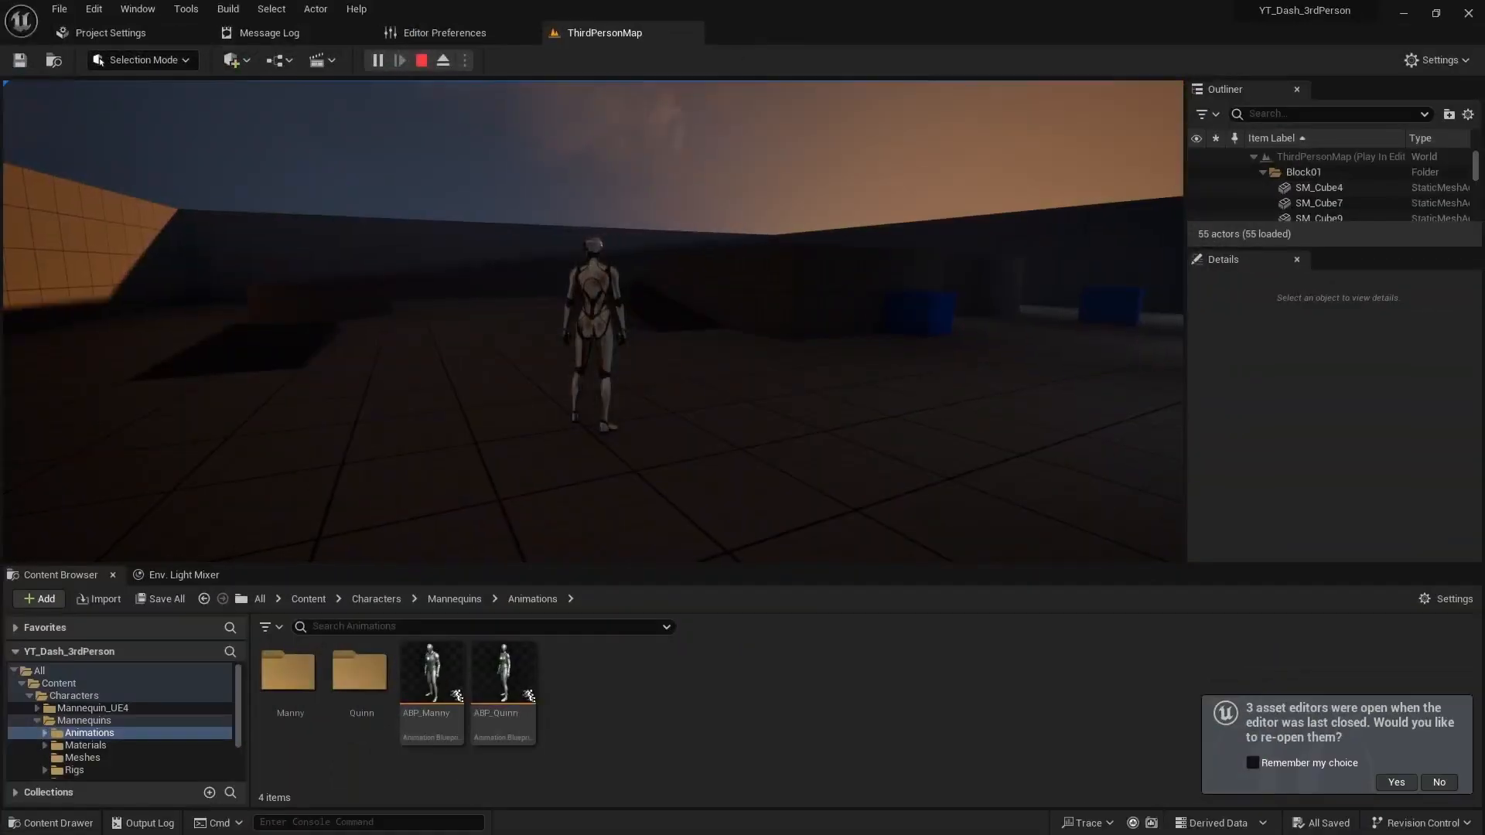
Playtest the third-person character by running through ThirdPersonMap and triggering its dash effect repeatedly
key(w)
key(shift)
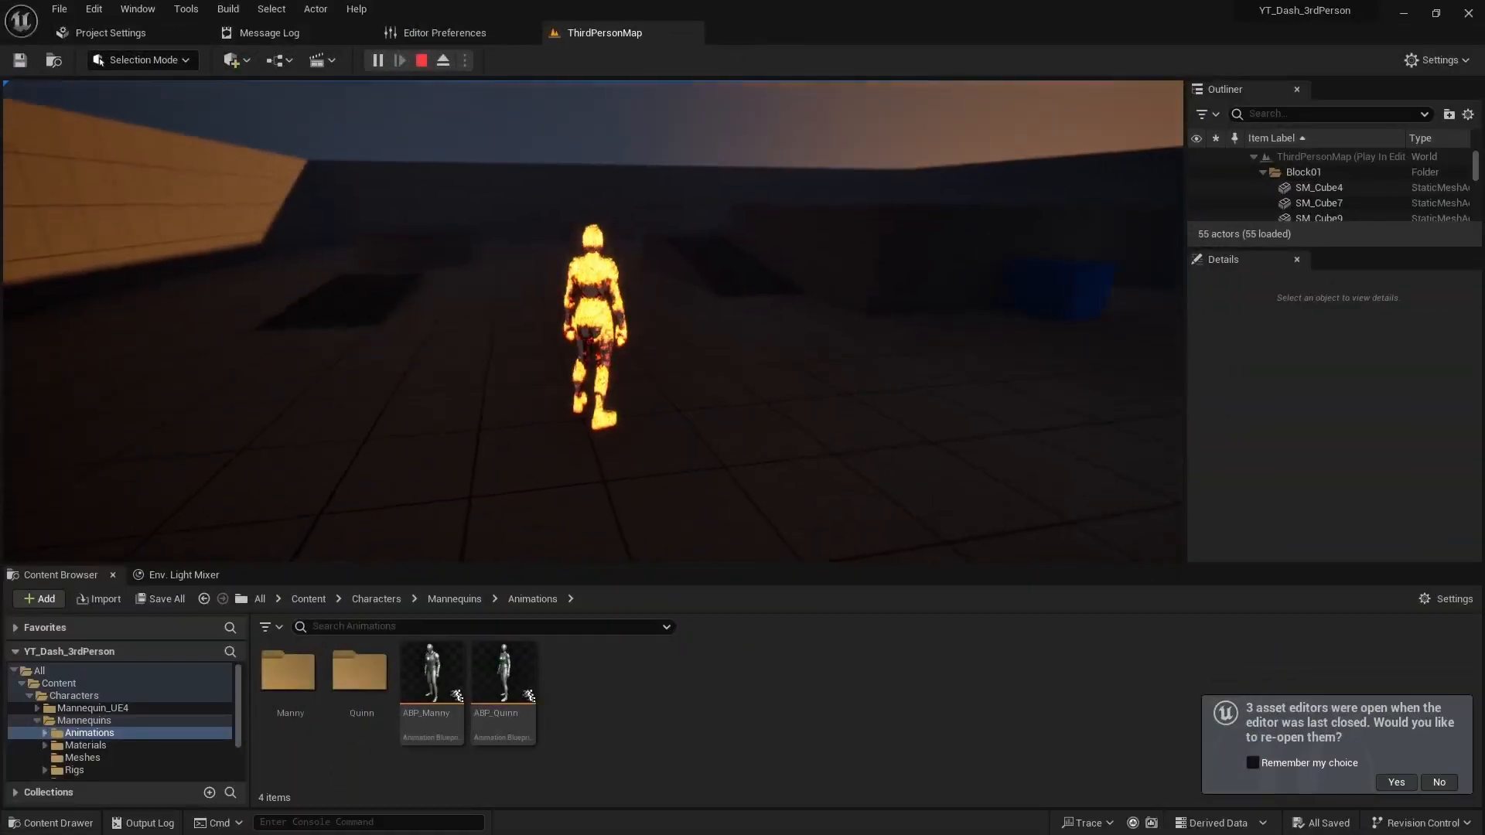
key(shift)
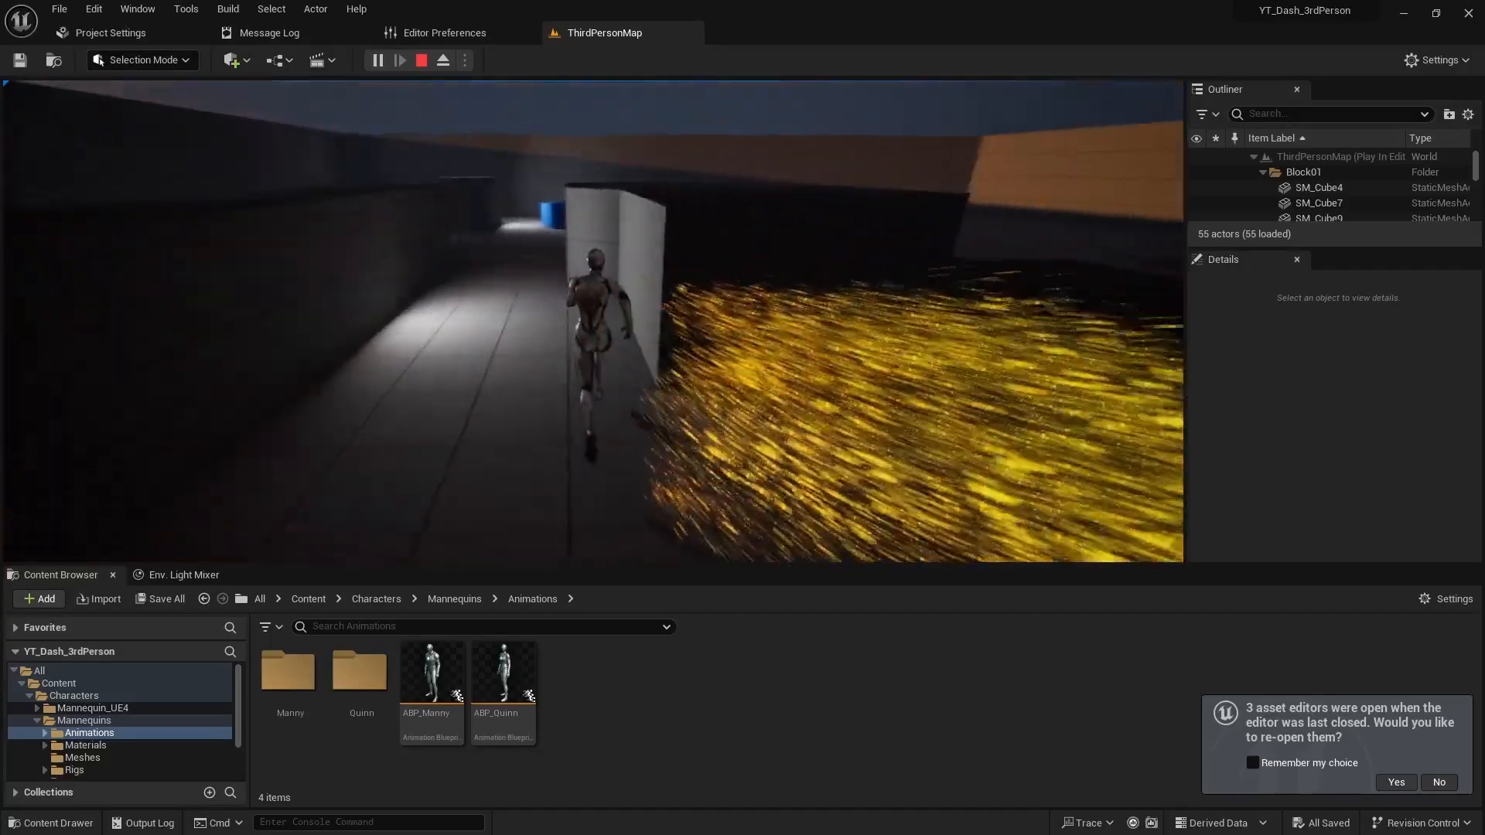
key(shift)
key(shift)
key(shift)
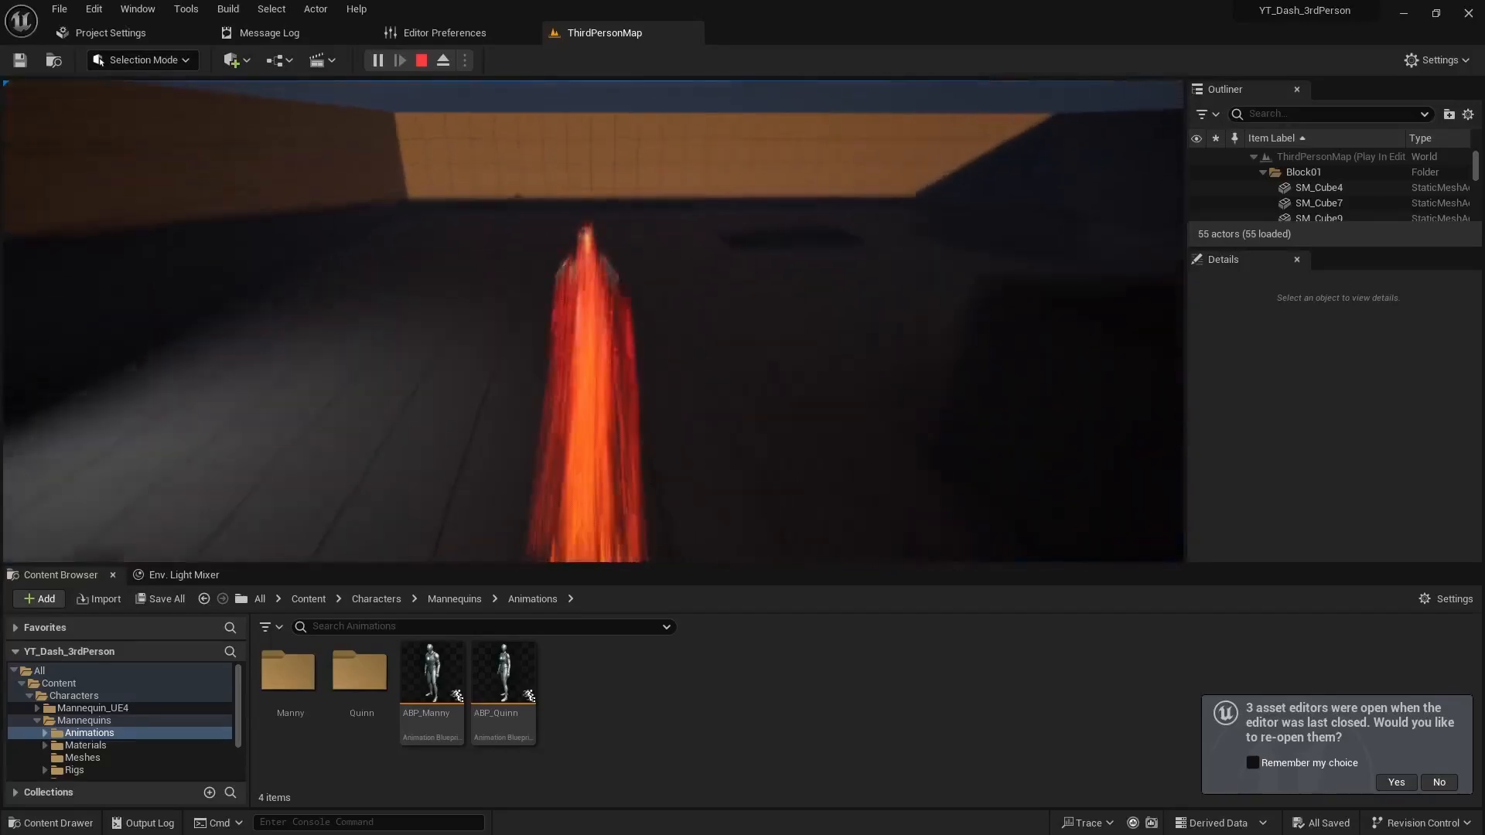
key(shift)
key(shift)
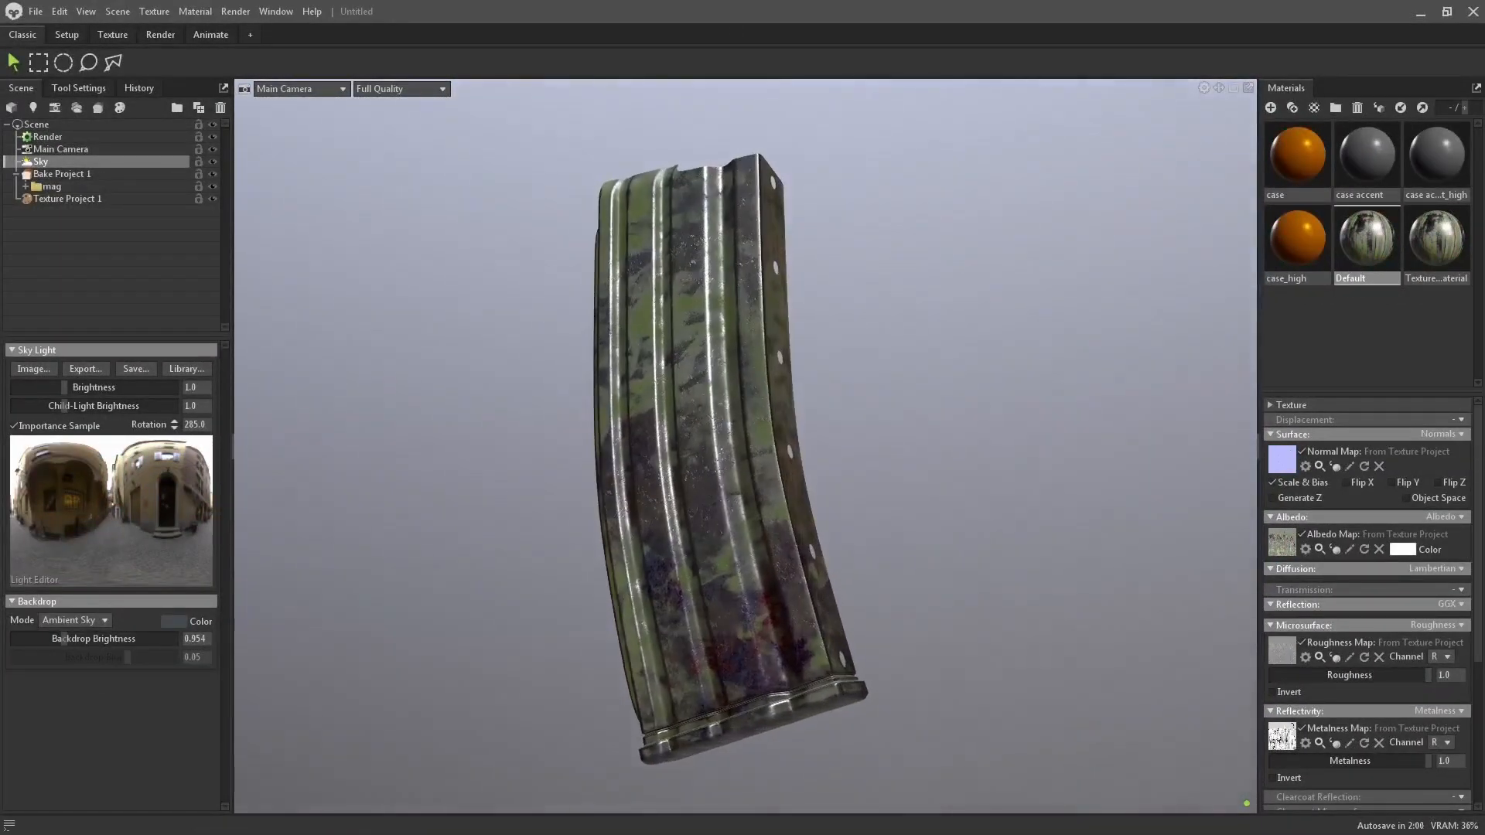
Switch to Marmoset Toolbag and rotate the sky light around the camouflage magazine model
shift+drag(1153, 602, 633, 583)
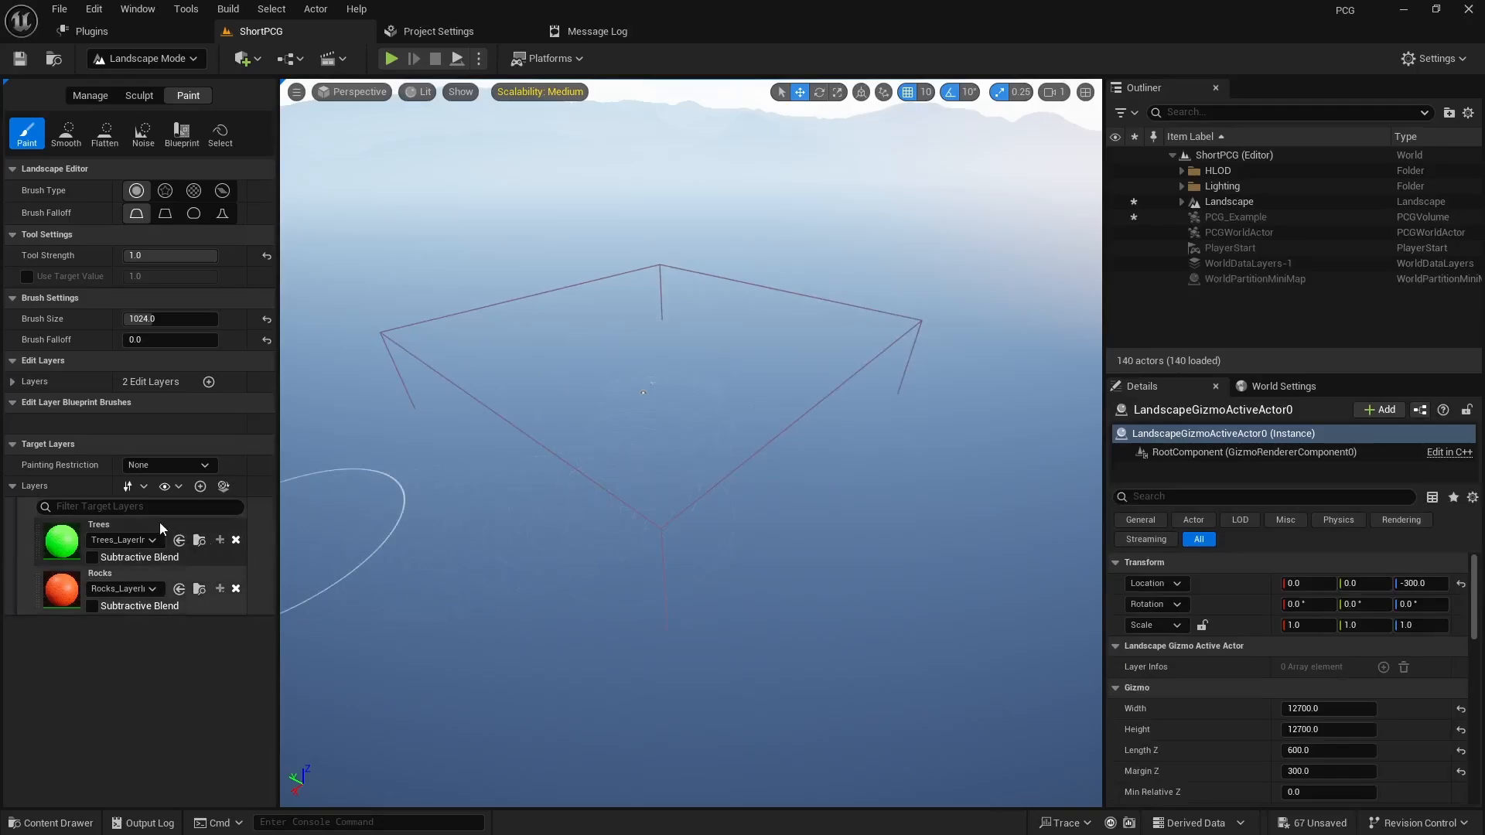
Switch to Unreal Engine and paint the Trees and Rocks target layers across the ShortPCG landscape, ending with another Trees stroke
click(160, 529)
mouse_move(298, 673)
mouse_down()
mouse_move(702, 524)
mouse_move(959, 318)
mouse_up()
click(155, 597)
mouse_move(393, 297)
mouse_down()
mouse_move(769, 342)
mouse_move(882, 267)
mouse_up()
mouse_move(736, 547)
right_down()
mouse_move(634, 441)
mouse_move(394, 457)
mouse_move(363, 514)
right_up()
key(w)
key(w)
click(132, 530)
mouse_move(649, 313)
mouse_down()
mouse_move(663, 324)
mouse_move(590, 530)
mouse_move(542, 433)
mouse_move(520, 245)
mouse_up()
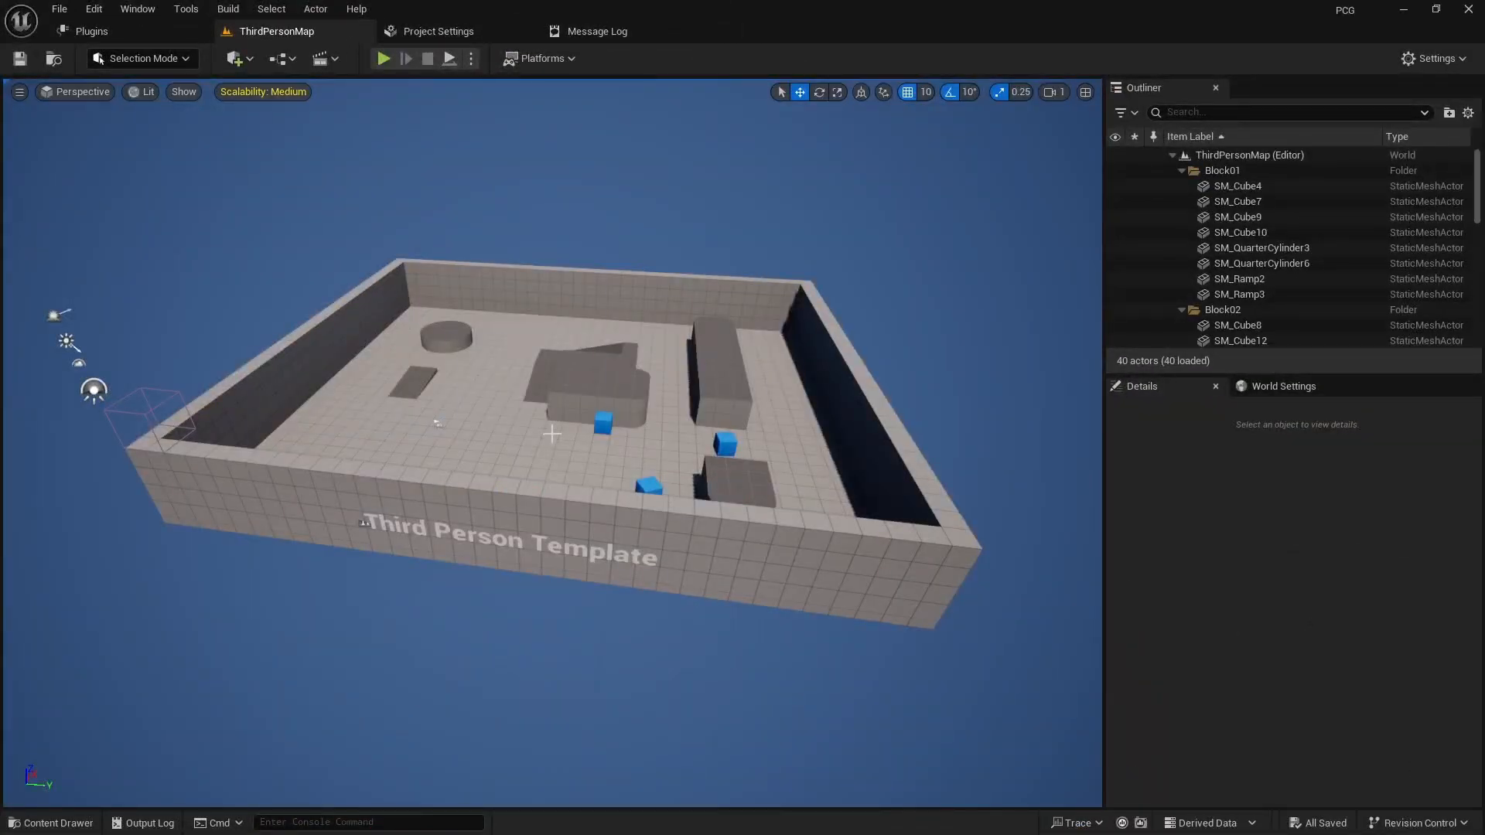
Check the asset creation categories available in the _PCG_Landscape_Painting folder, including User Interface, and dismiss them
right_drag(523, 502, 531, 507)
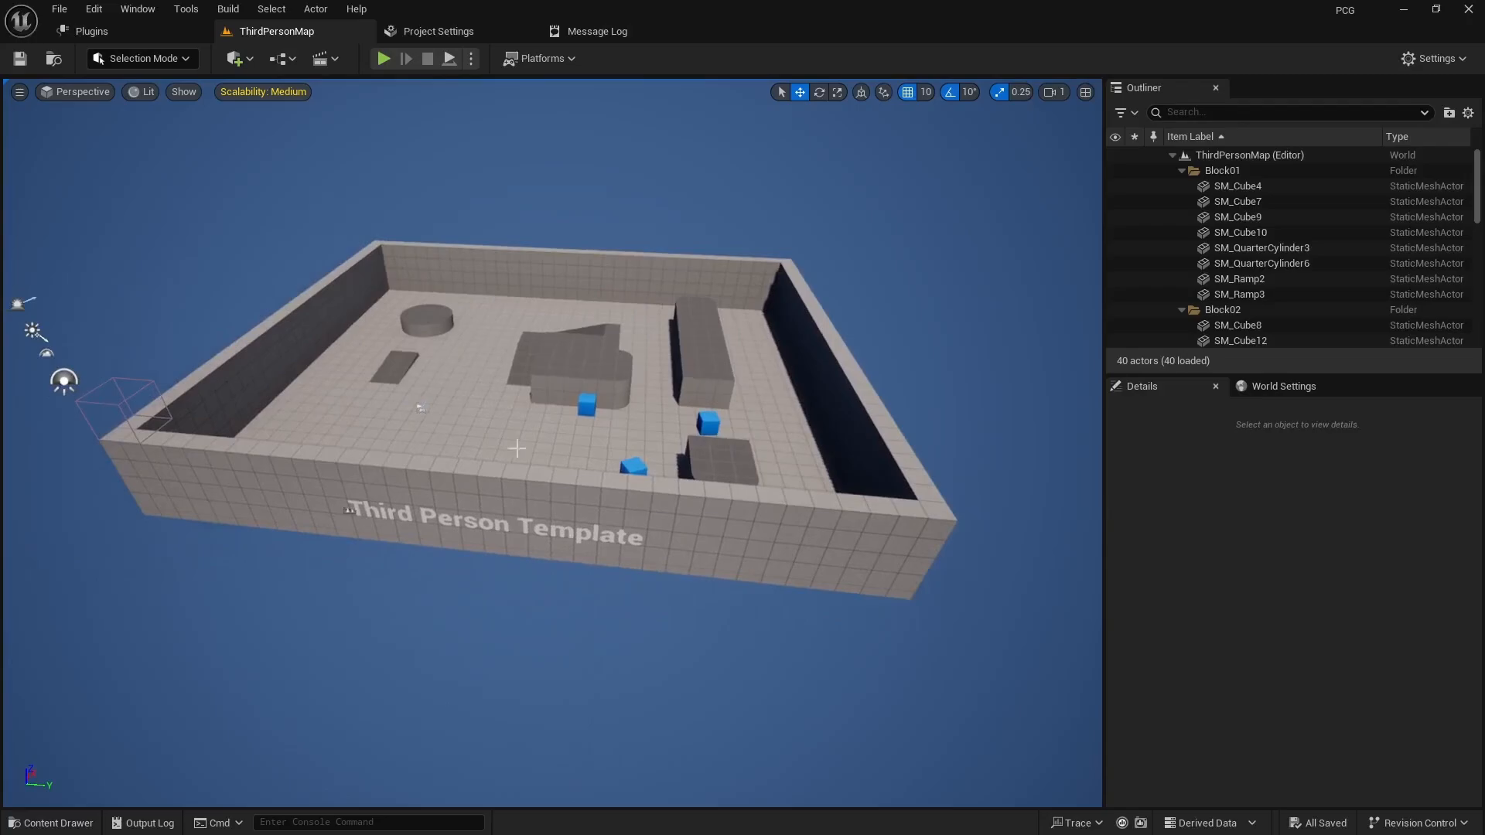
key(ctrl+space)
right_click(413, 648)
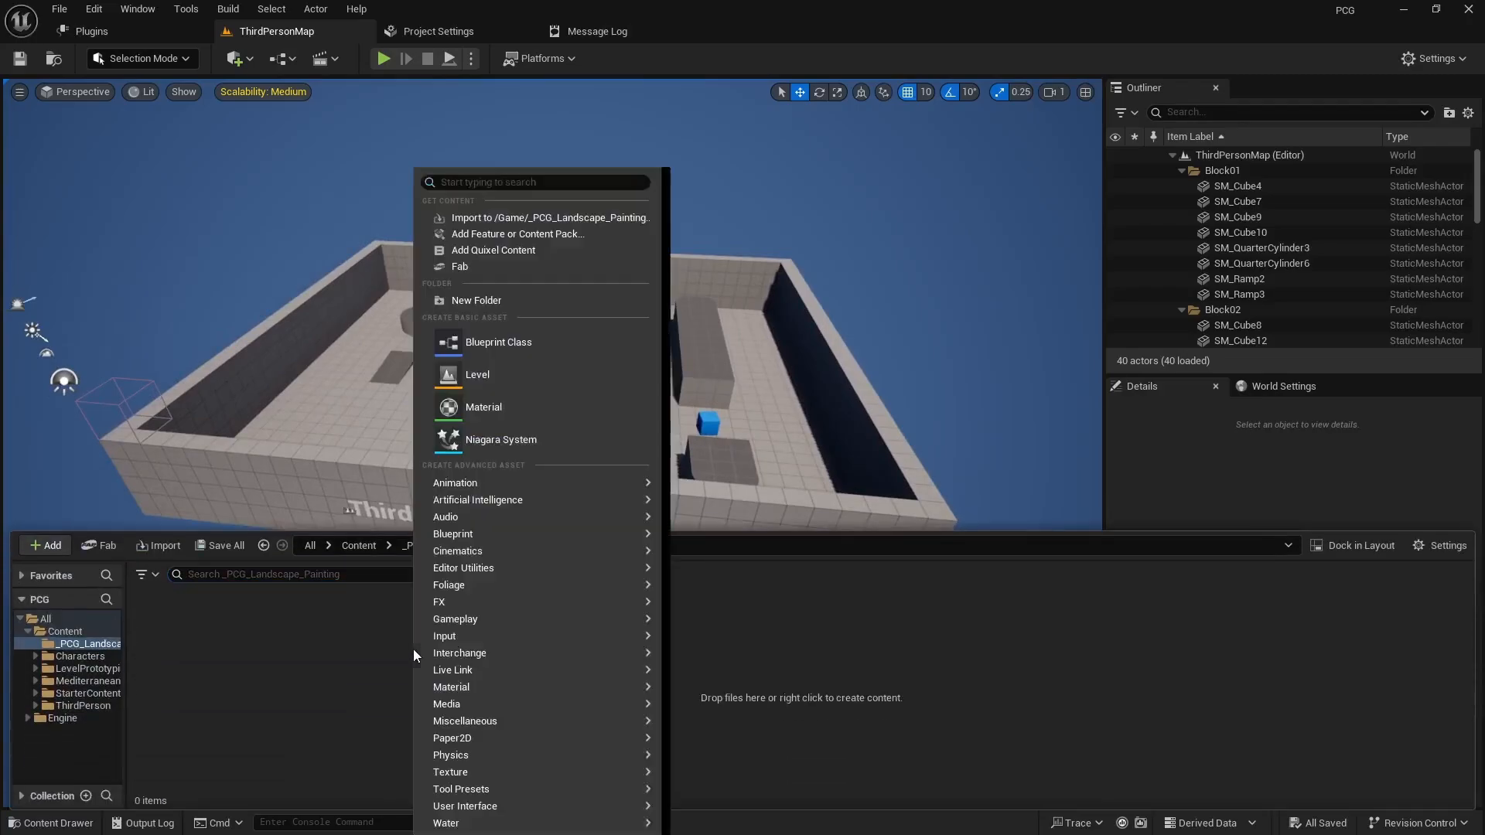
mouse_move(519, 795)
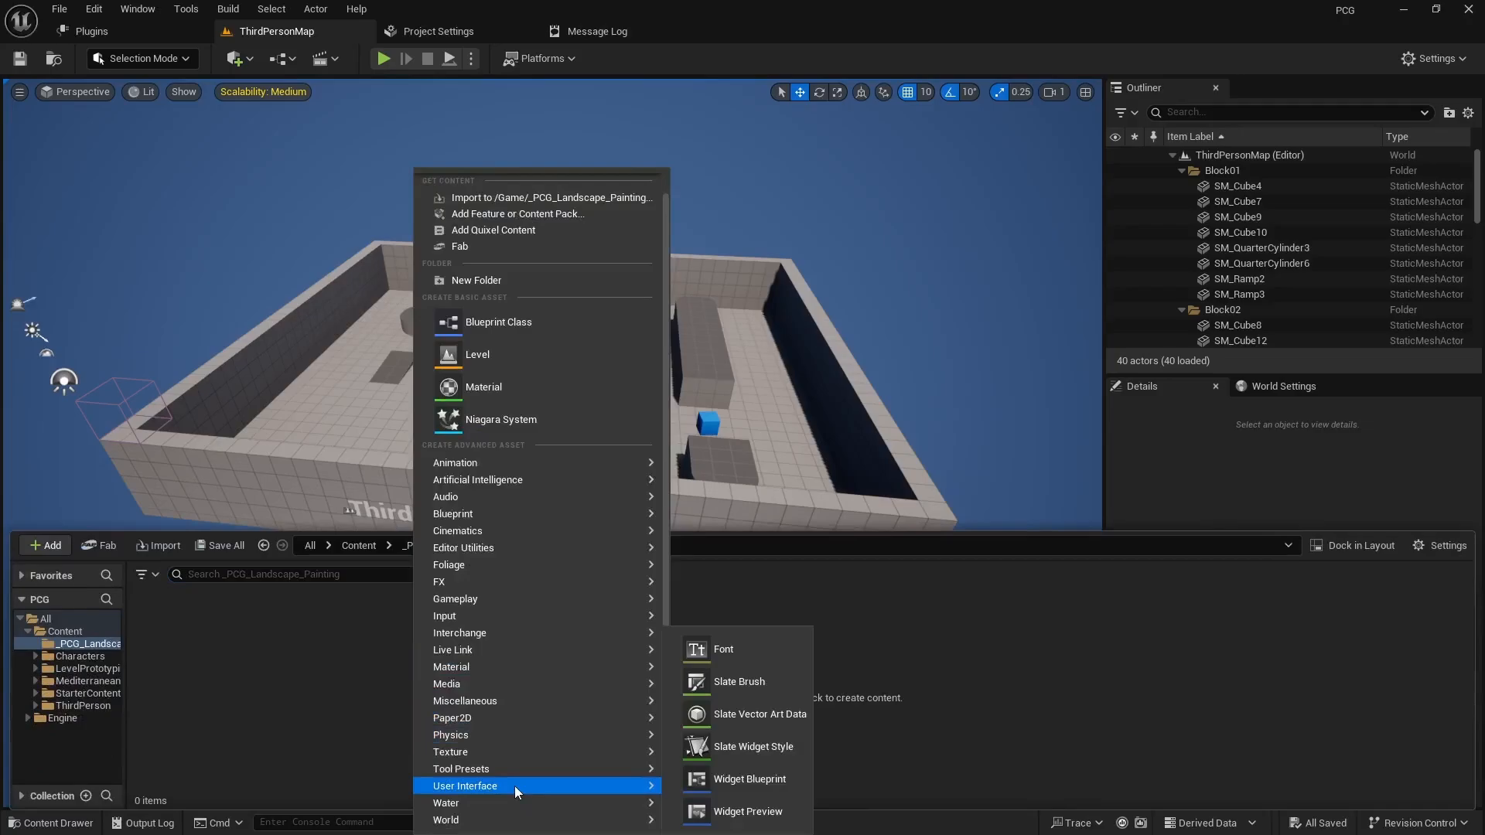
click(289, 639)
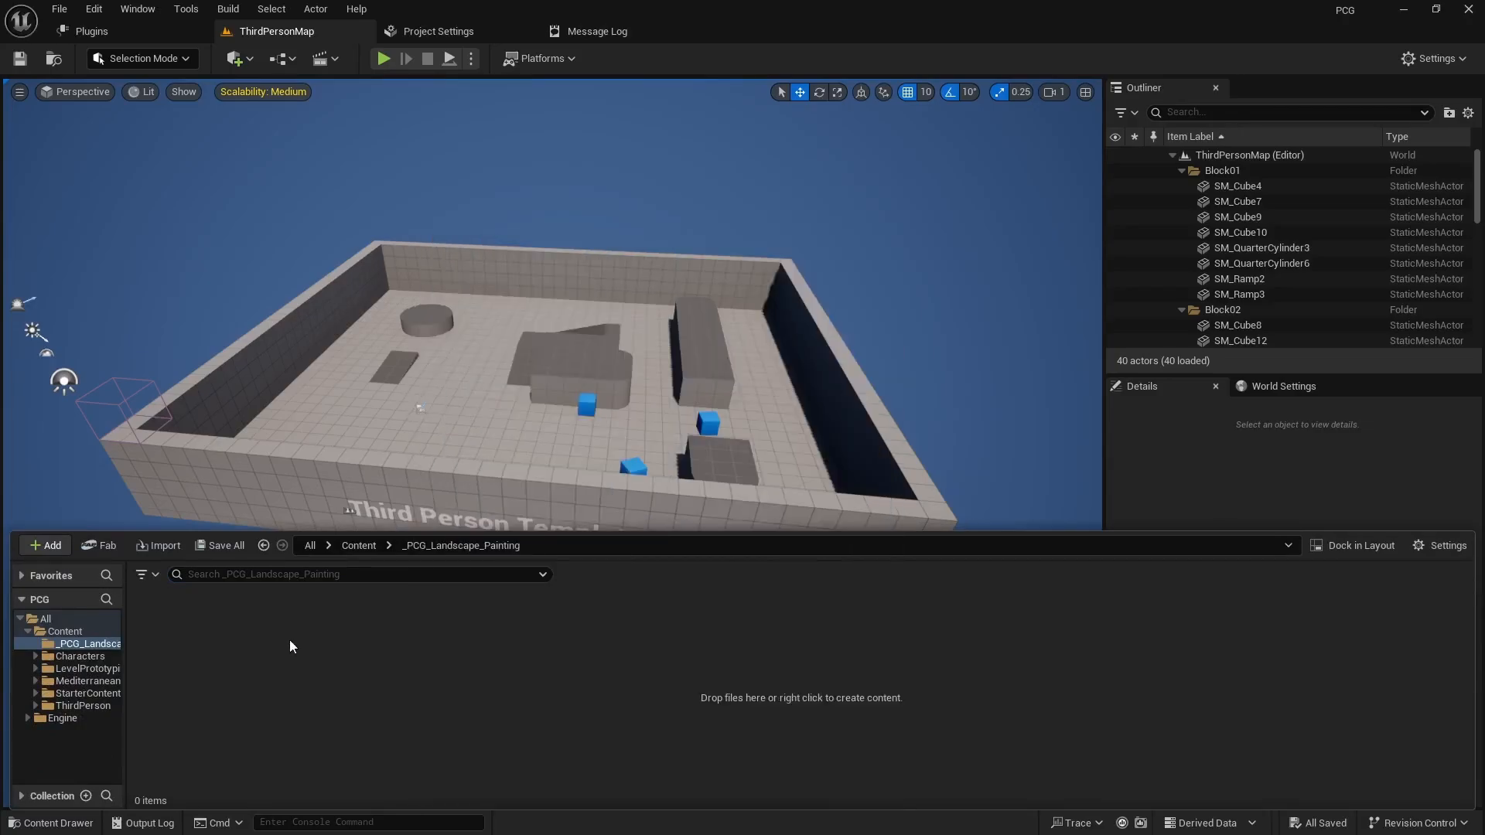
Find the Procedural Content Generation Framework (PCG) plugin by searching "procedural content", and enable it despite its beta status
click(146, 34)
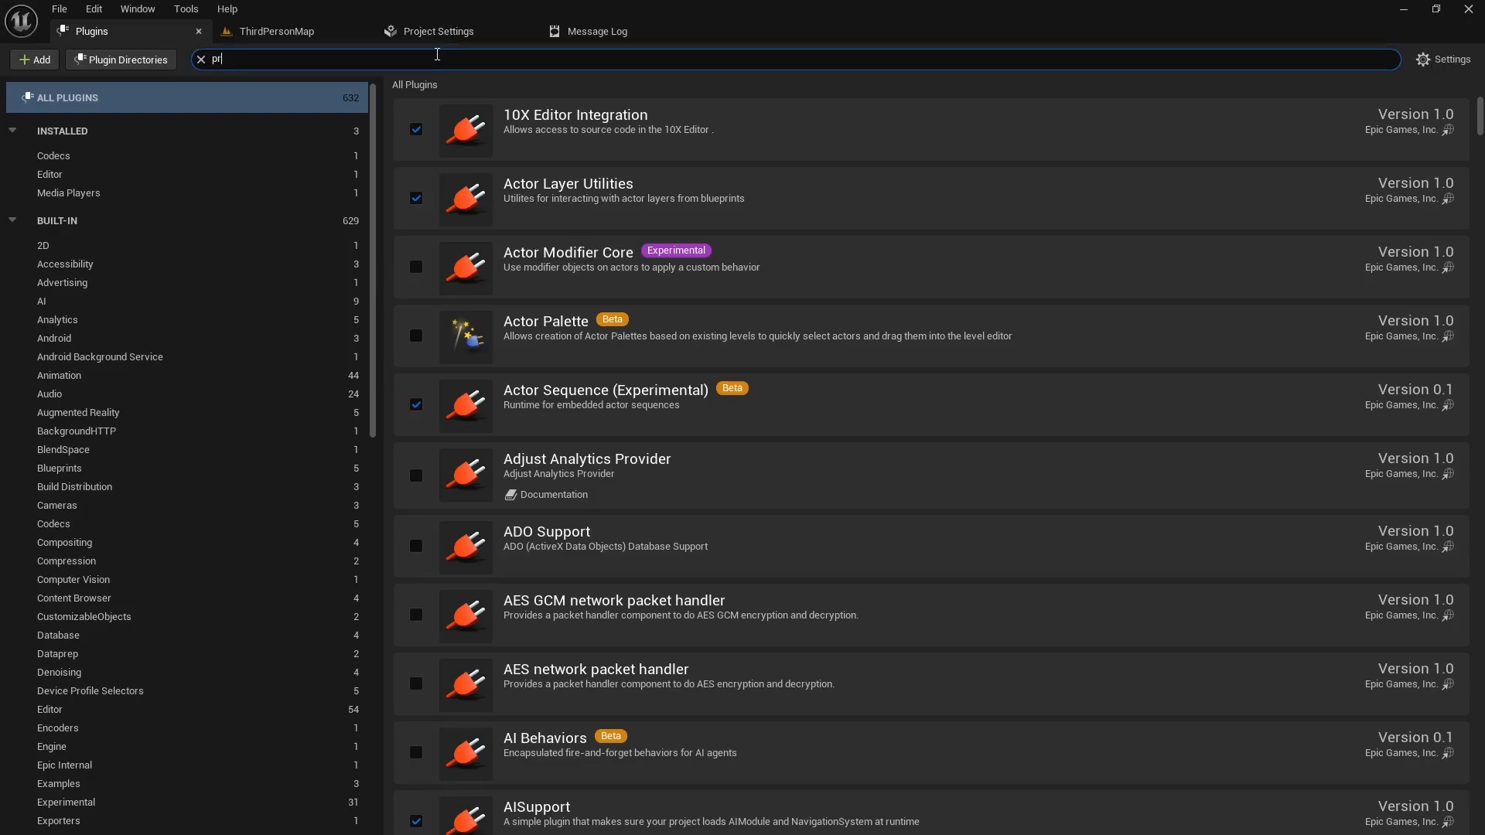
click(437, 54)
text(procedural content)
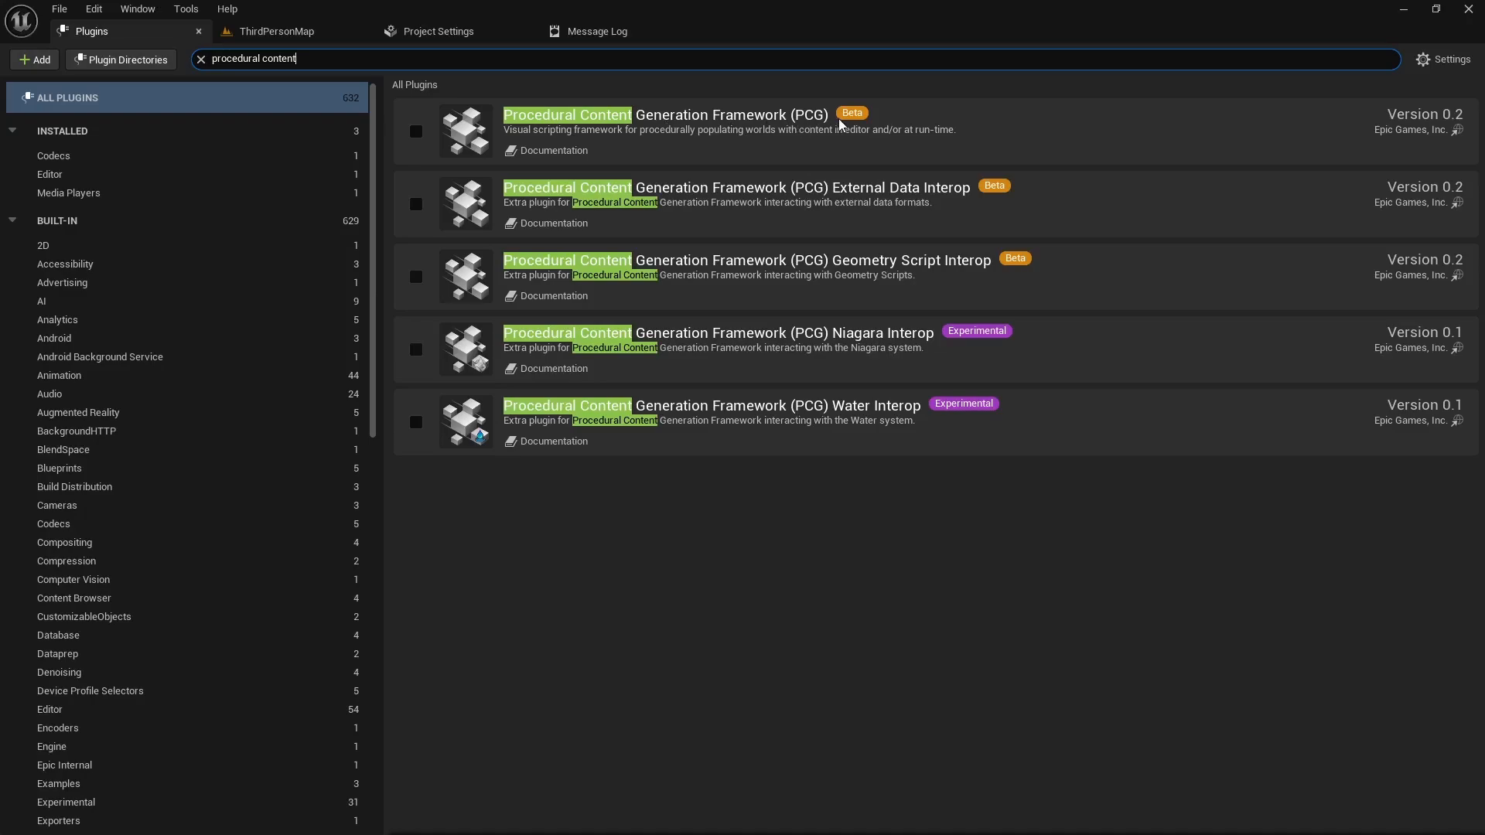
click(415, 133)
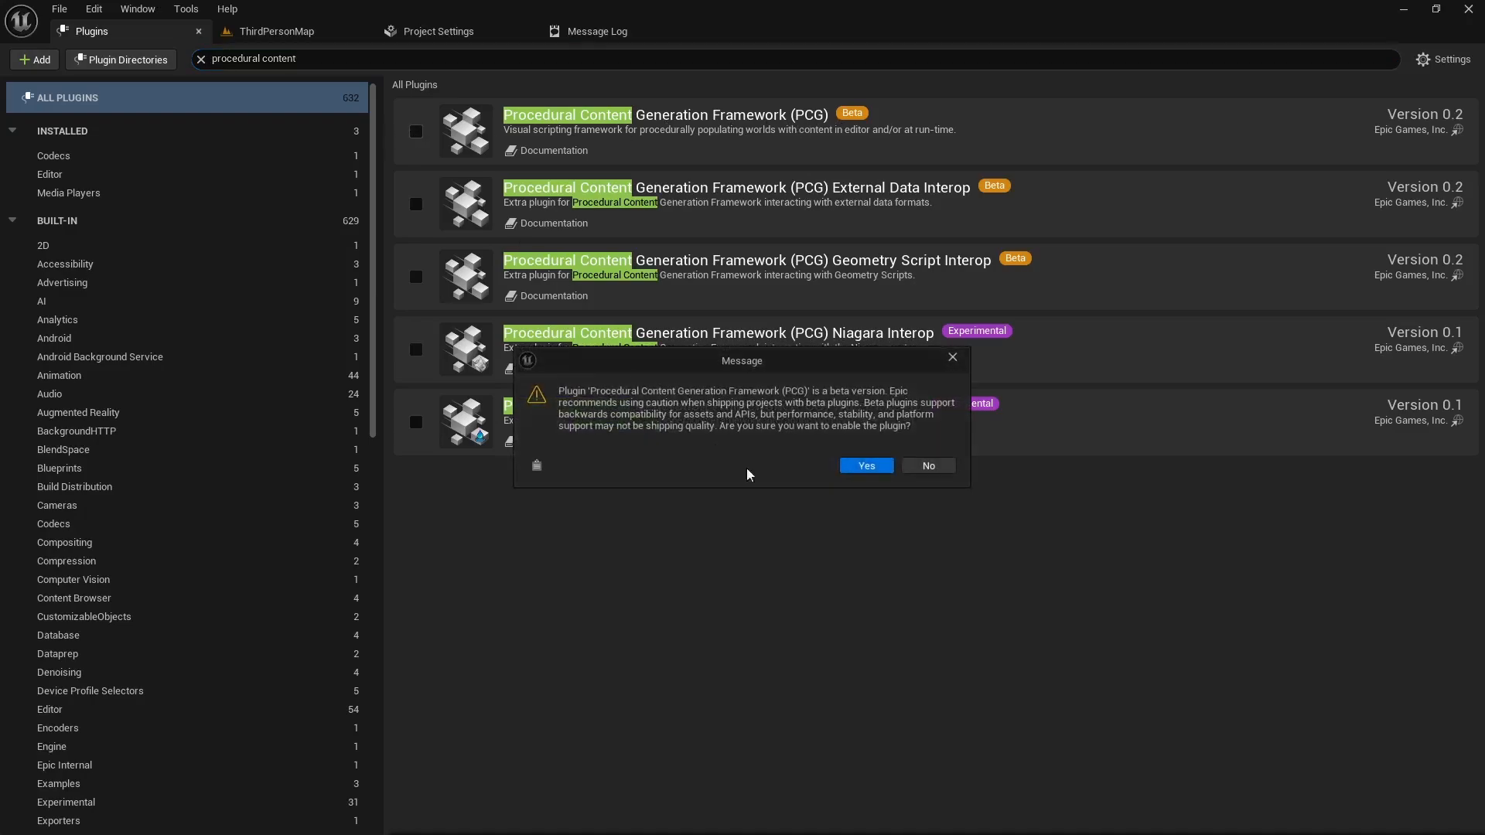
click(866, 467)
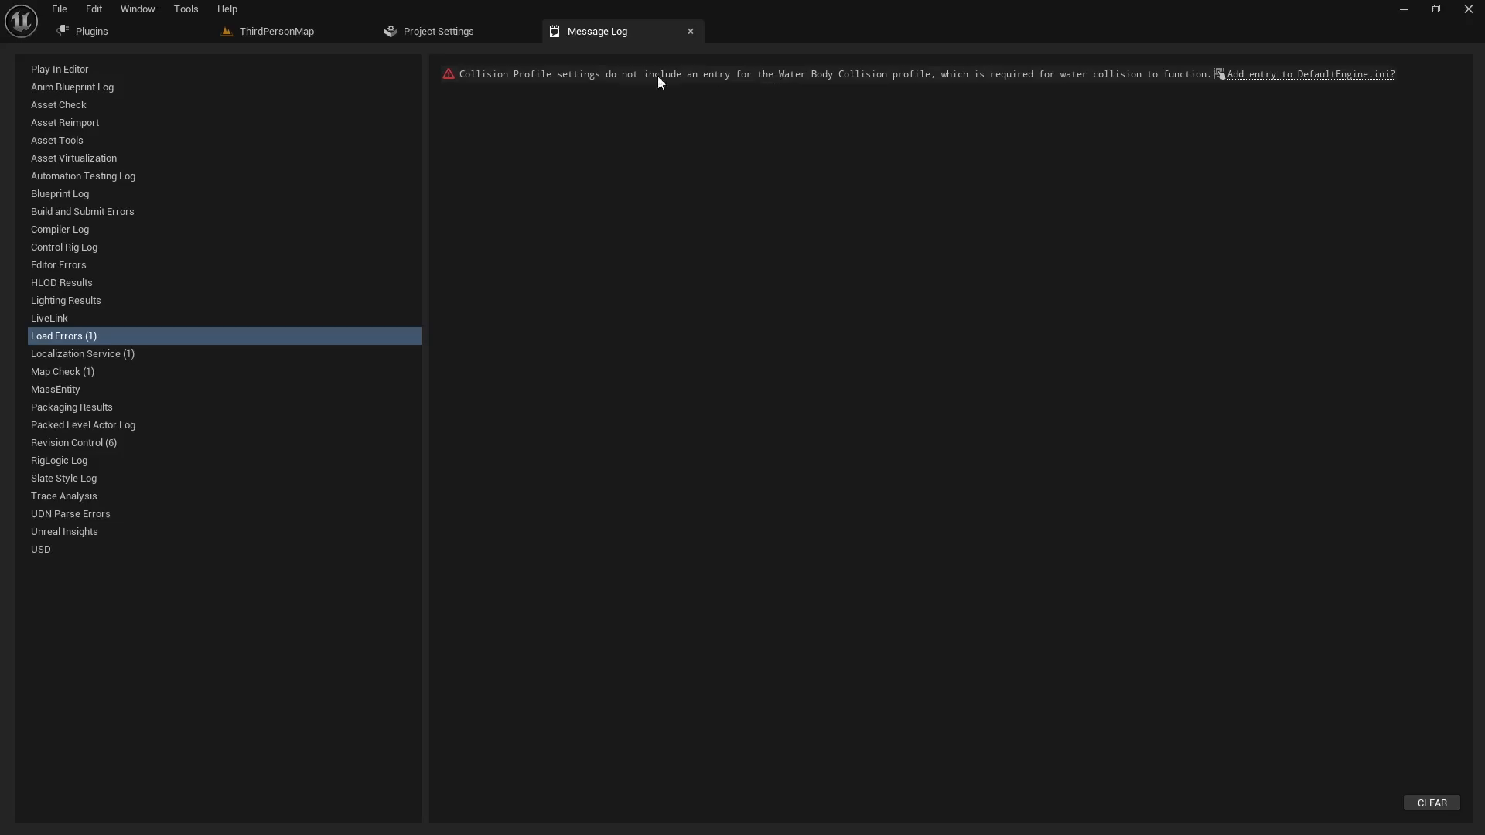
Return to the ThirdPersonMap level editor and create a new level from the Open World template
click(275, 31)
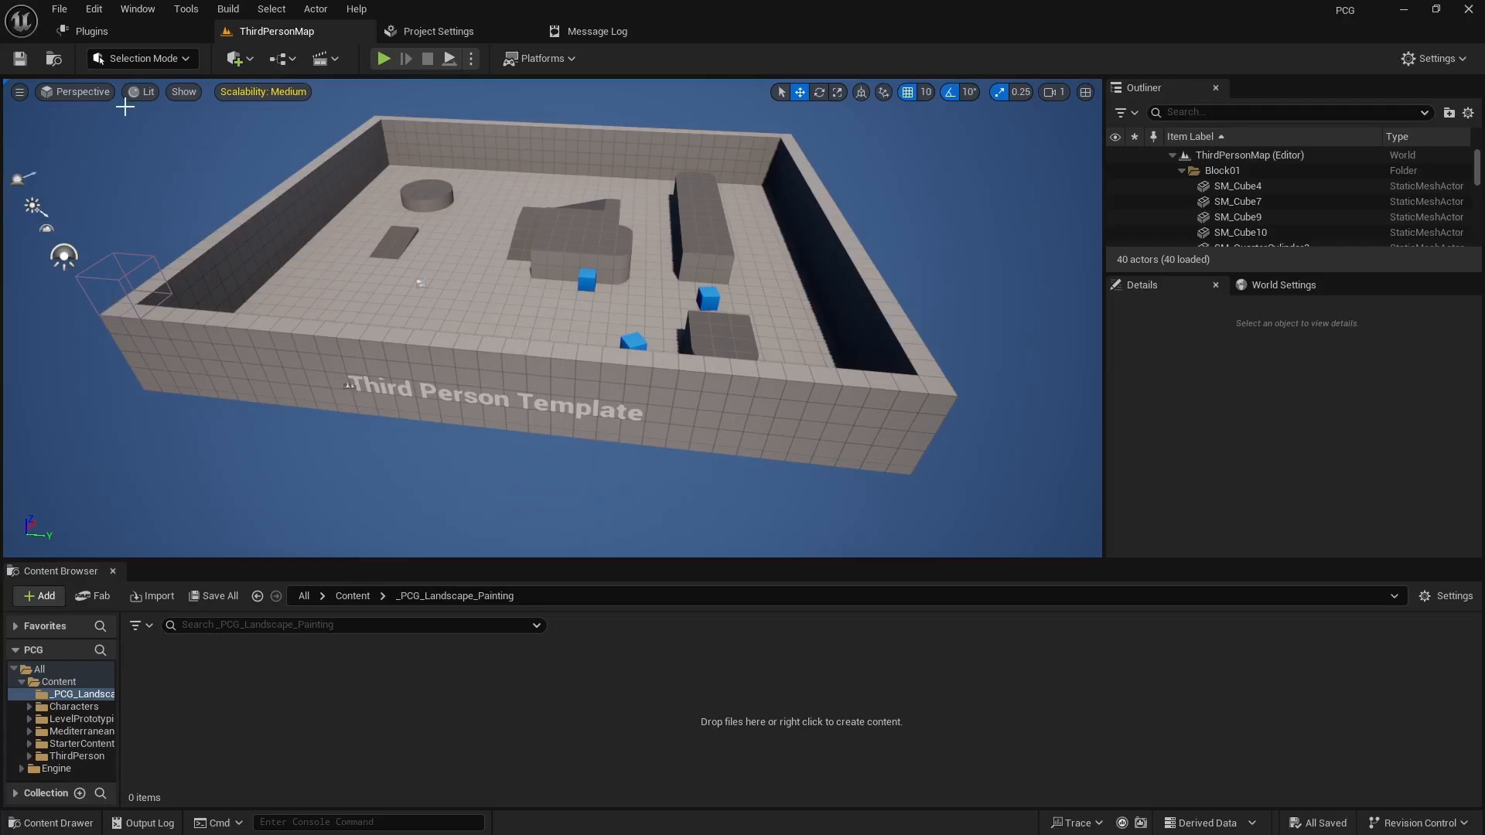
click(63, 9)
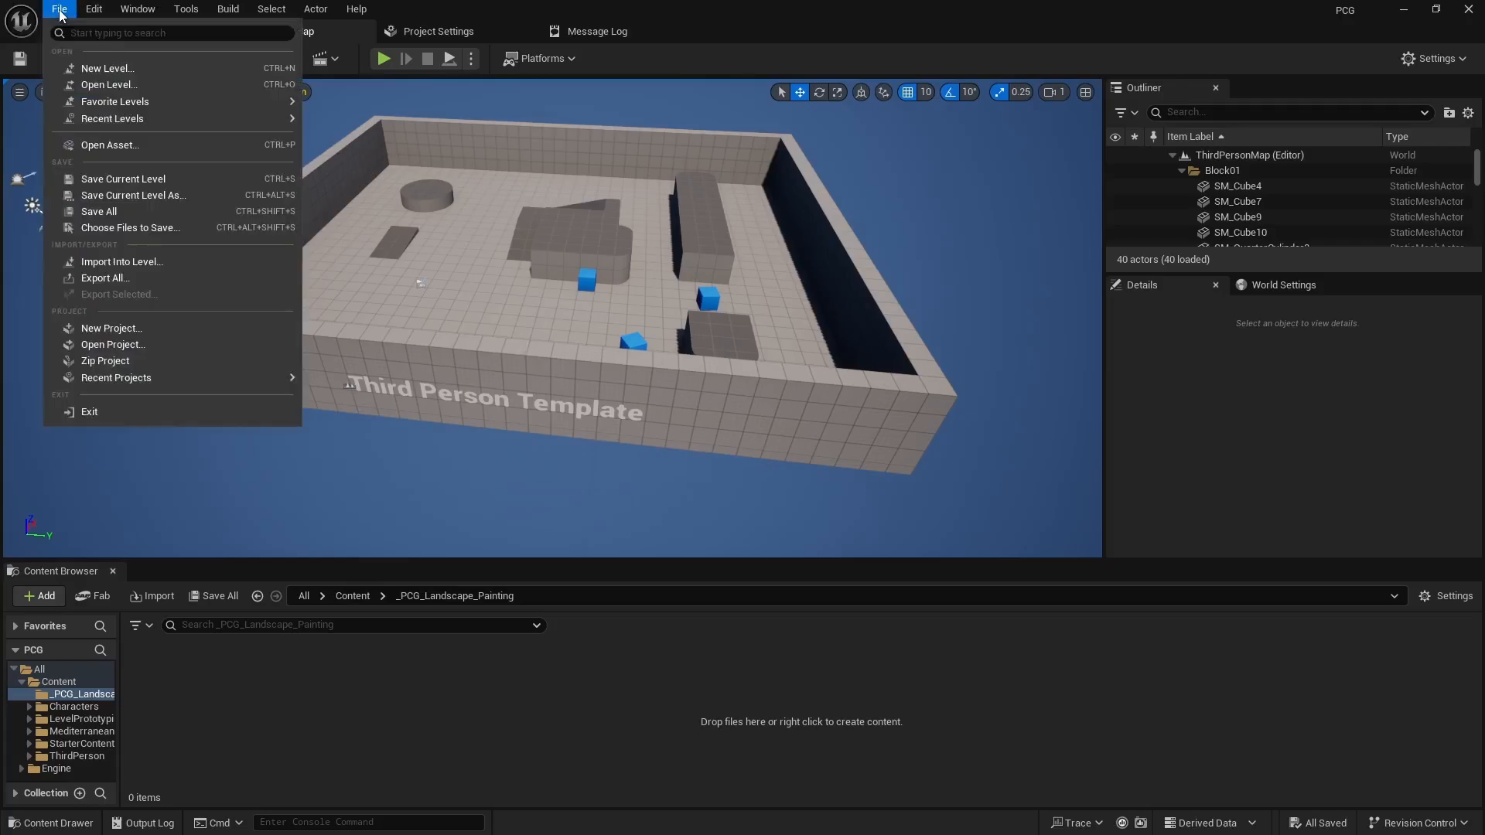
click(116, 67)
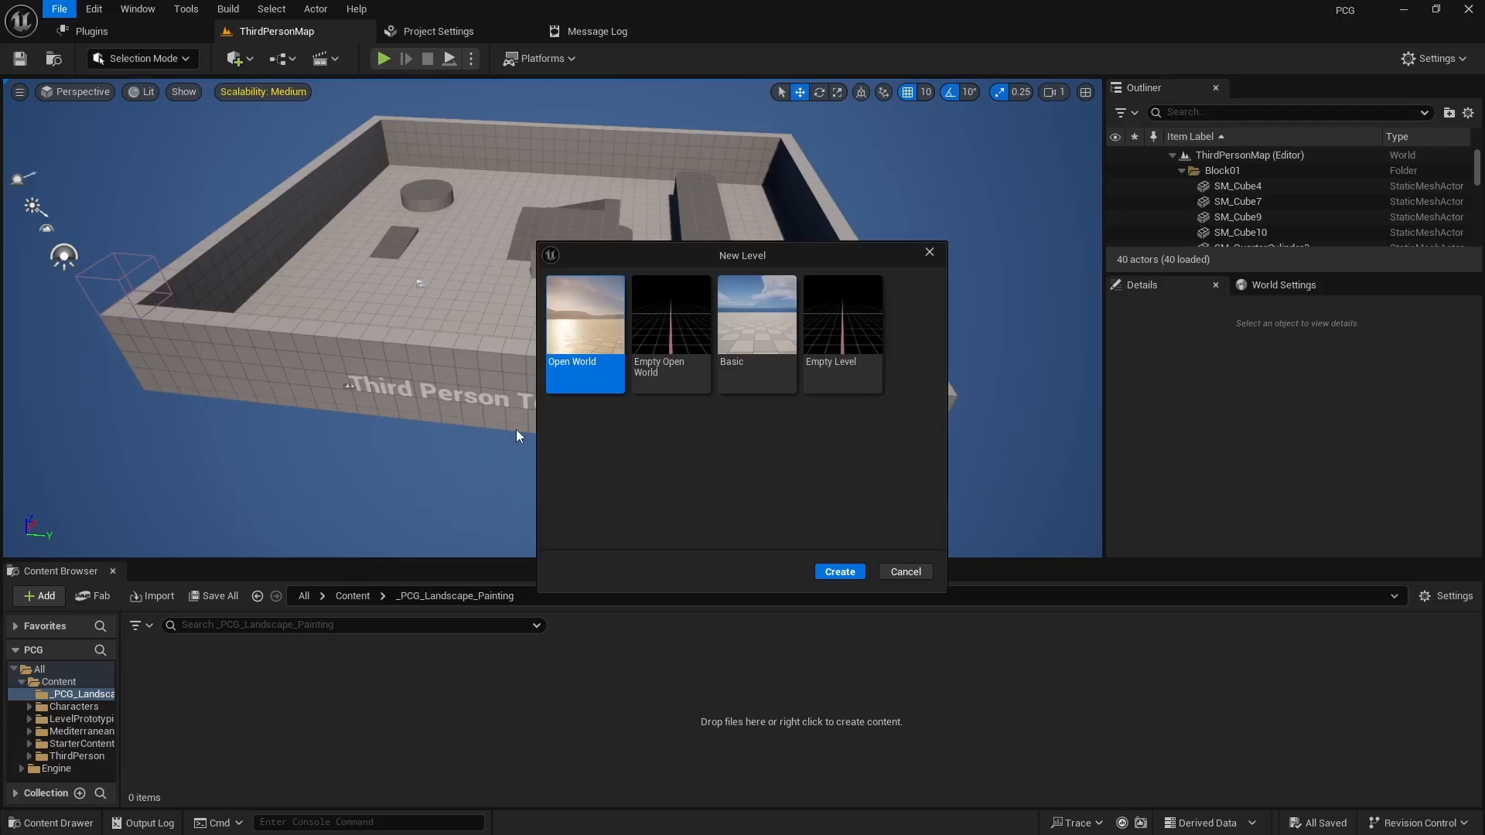
click(841, 573)
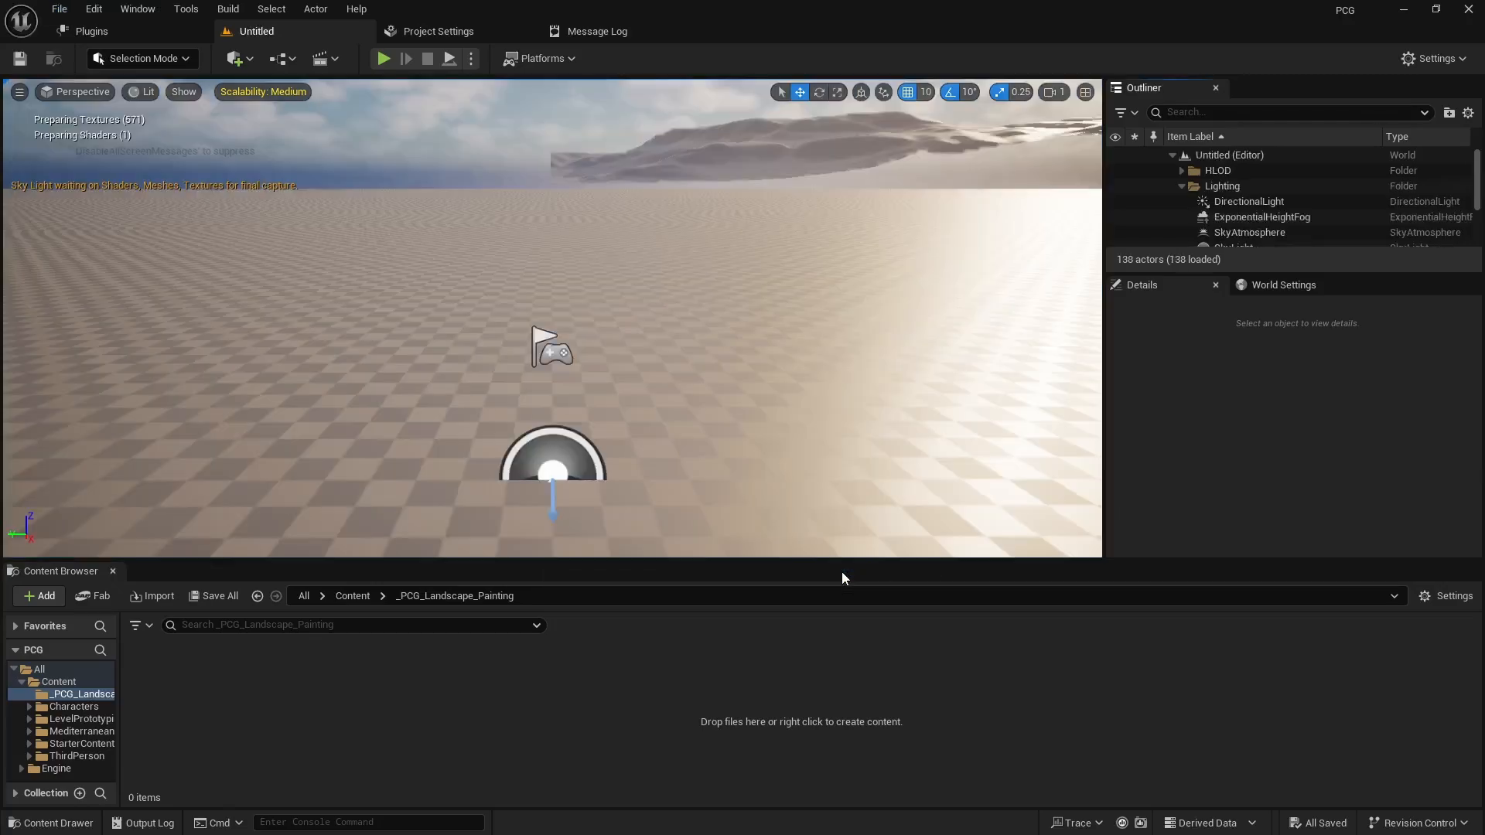
Collapse the Lighting folder, select the Landscape actor, and look up its Landscape Material property
mouse_move(601, 334)
right_down()
mouse_move(712, 311)
mouse_move(572, 325)
mouse_move(611, 318)
right_up()
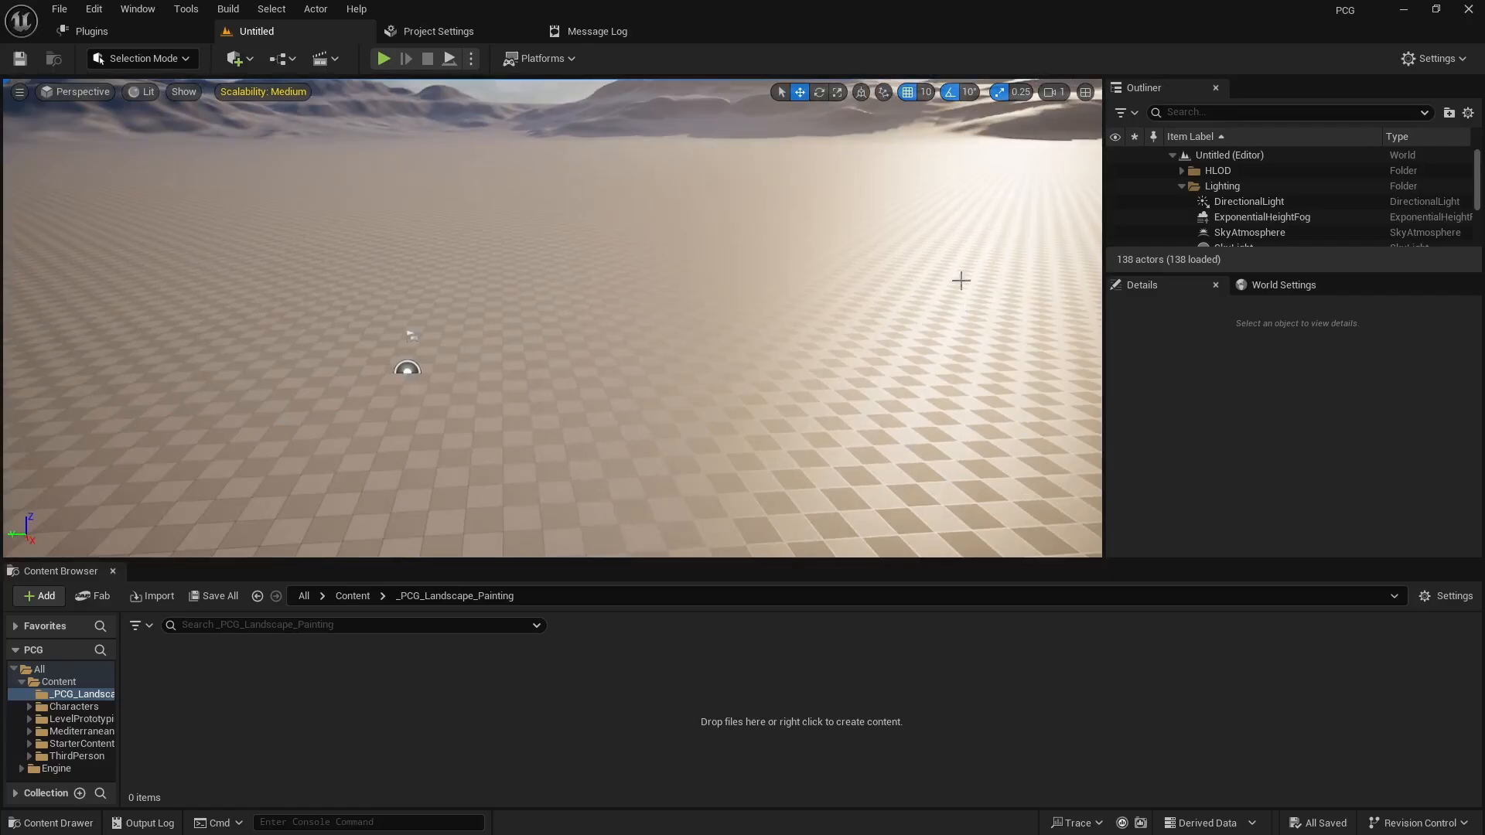
click(1181, 186)
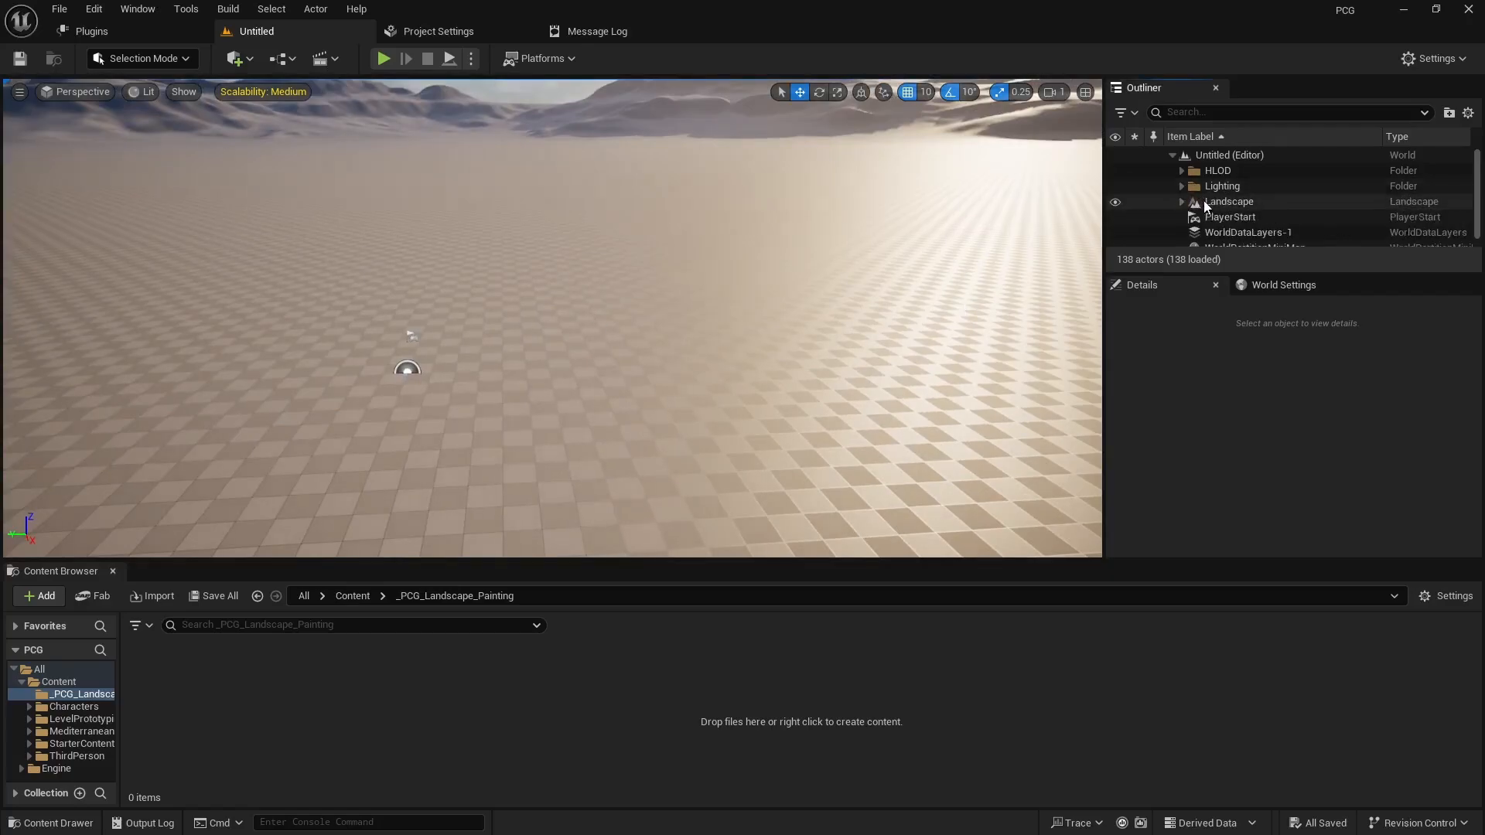
click(1229, 202)
scroll(1237, 445, down, 10)
scroll(1276, 470, down, 2)
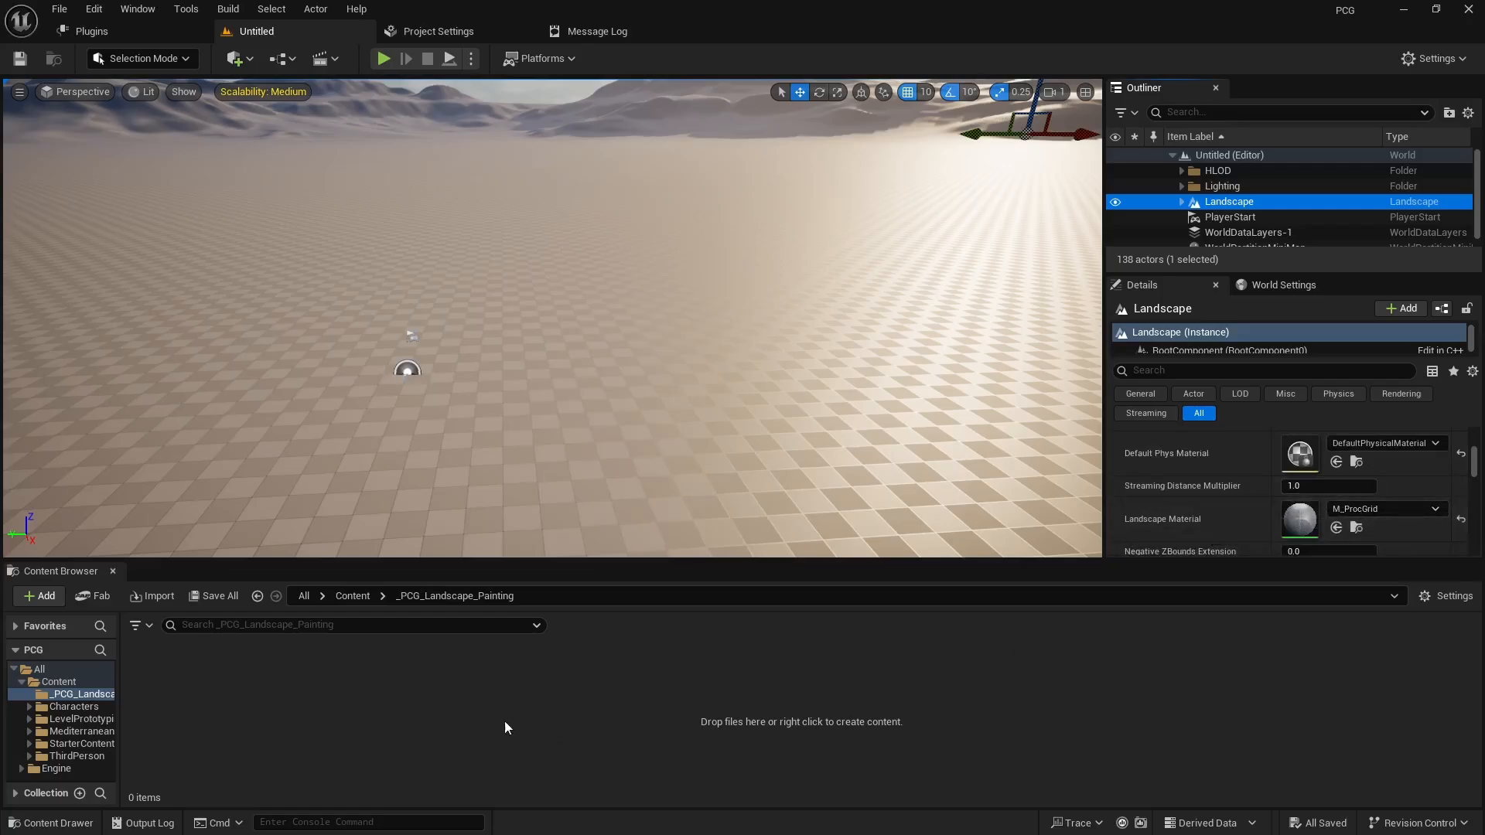
Create a material named M_LandscapeLayers in the _PCG_Landscape_Painting folder
right_click(448, 713)
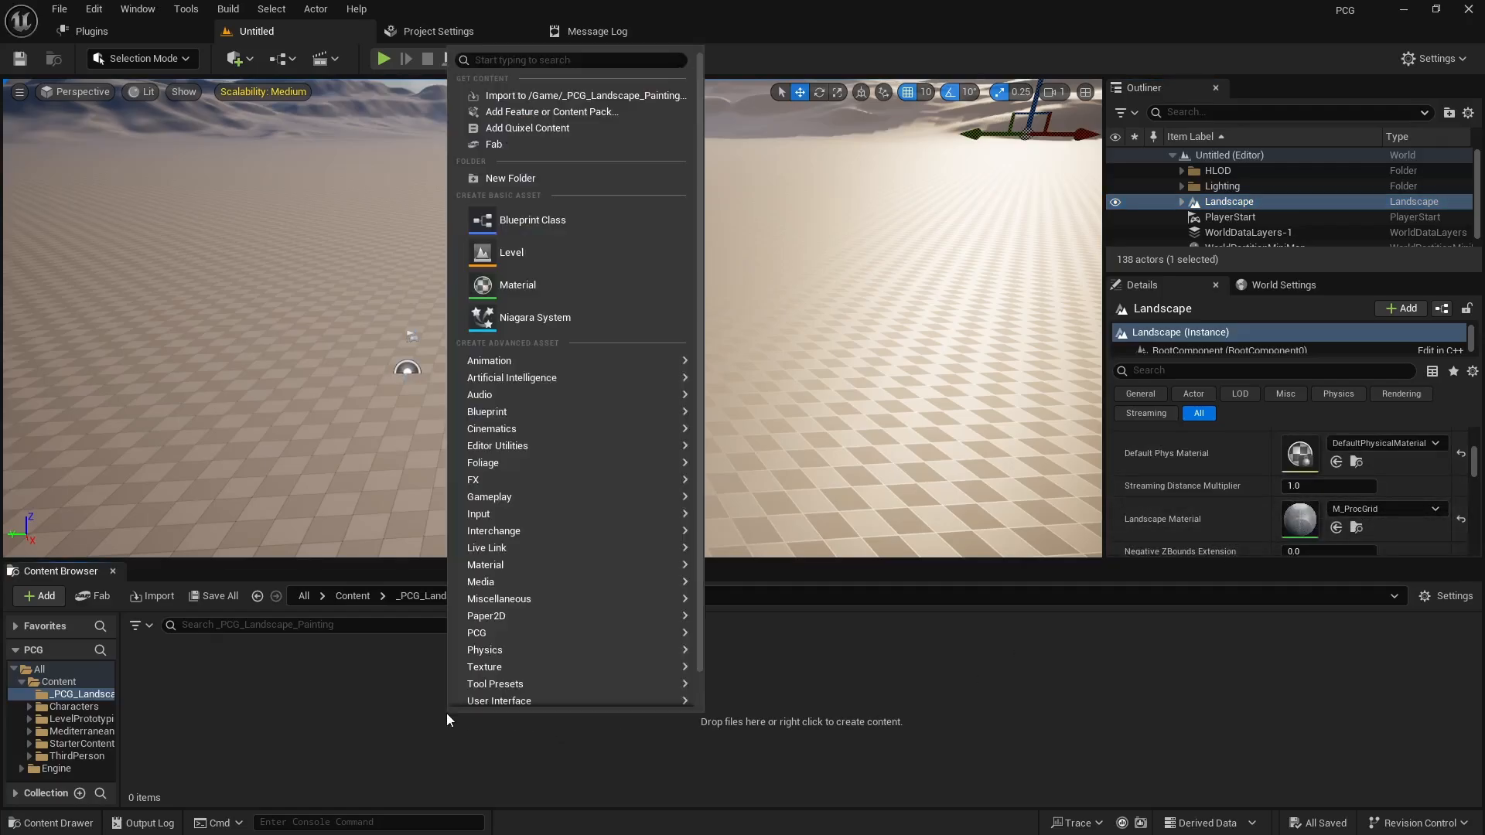
click(531, 289)
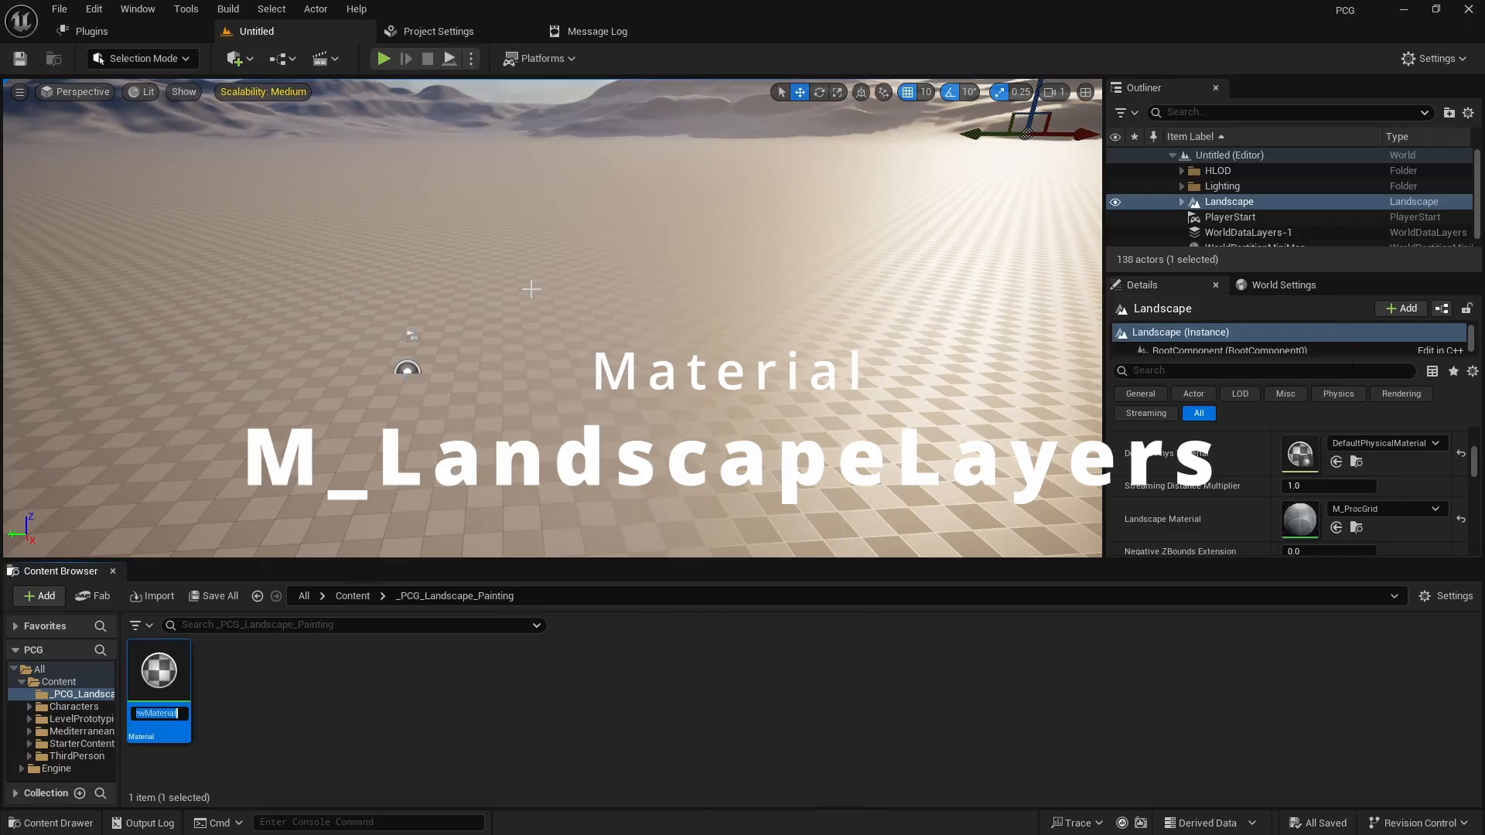
text(M_Land)
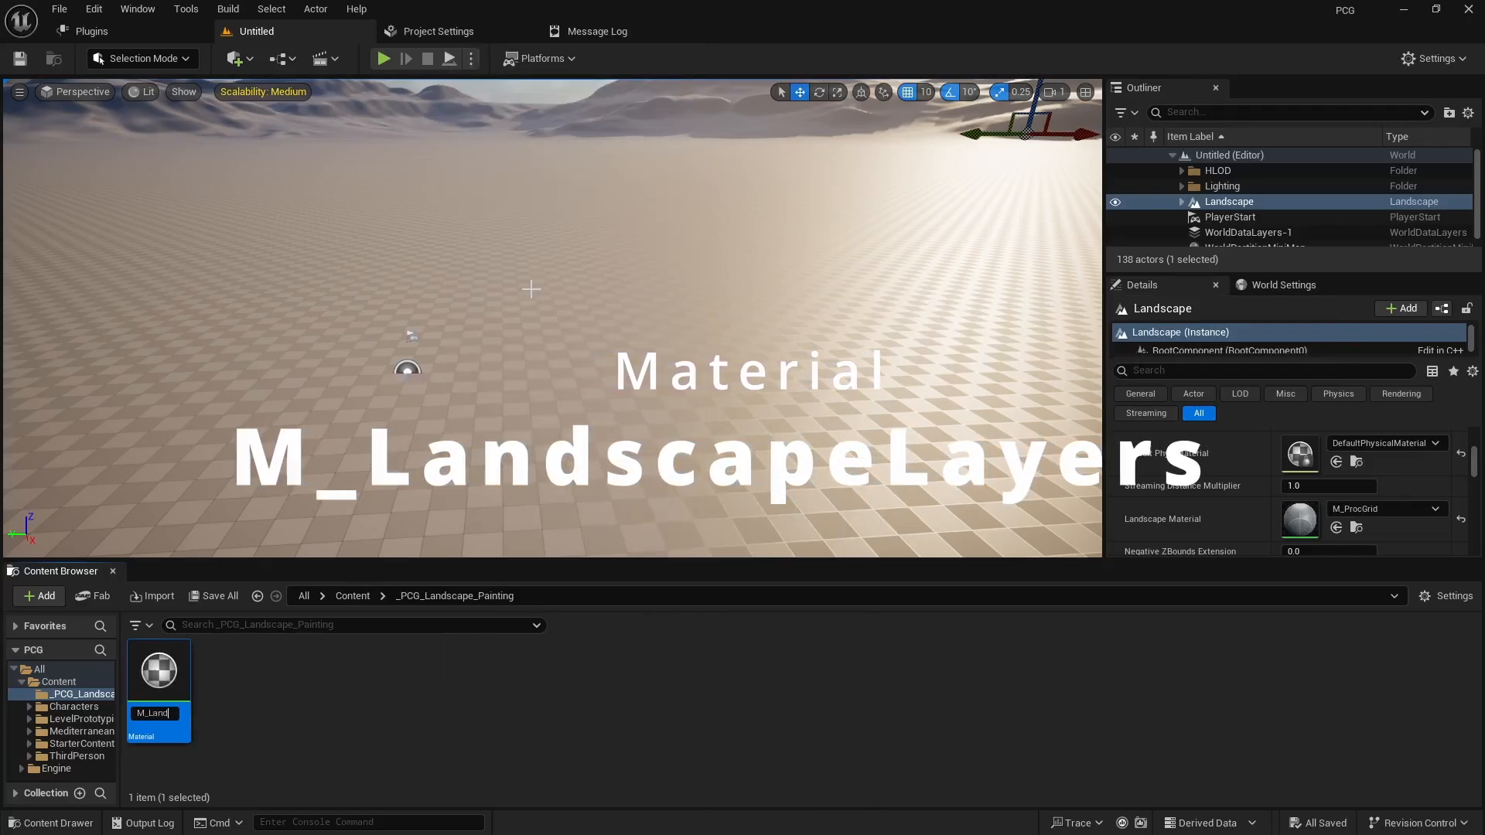
text(scapeLayers)
key(Return)
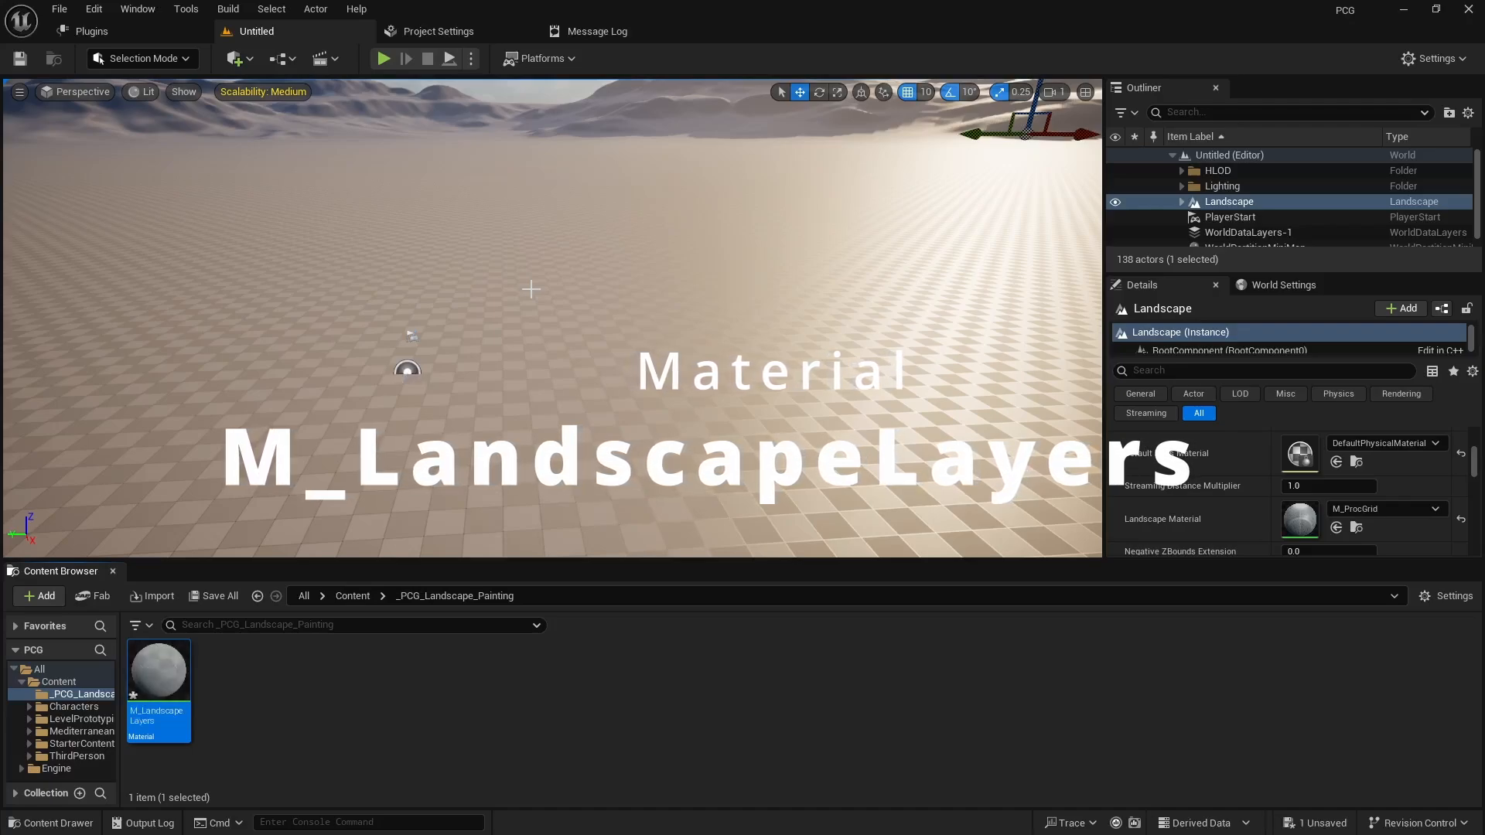
Open the M_LandscapeLayers material in an editor docked with the main window and enable Use Material Attributes
double_click(160, 670)
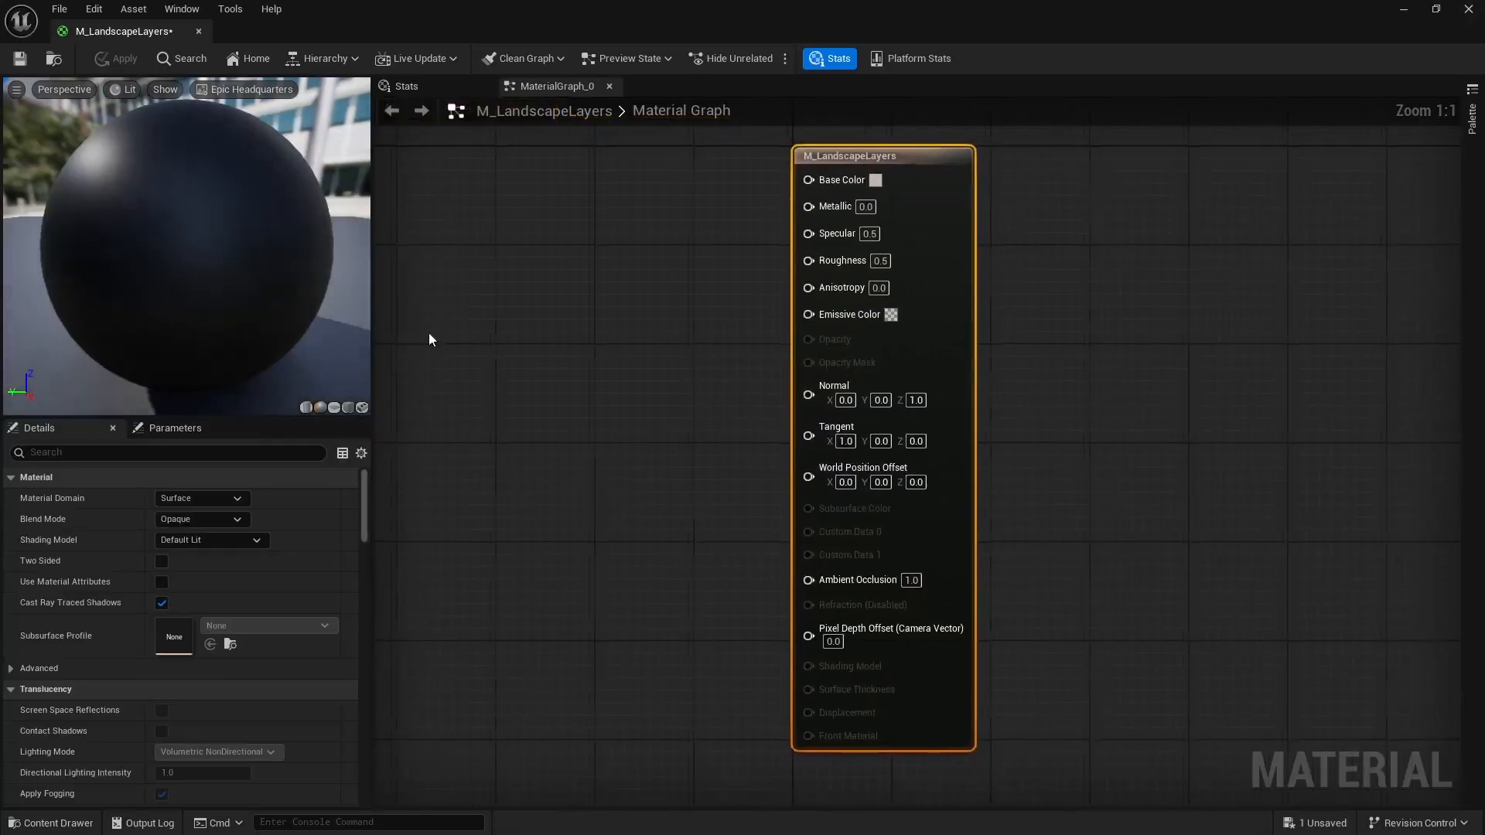
drag(123, 31, 704, 90)
right_drag(624, 480, 807, 452)
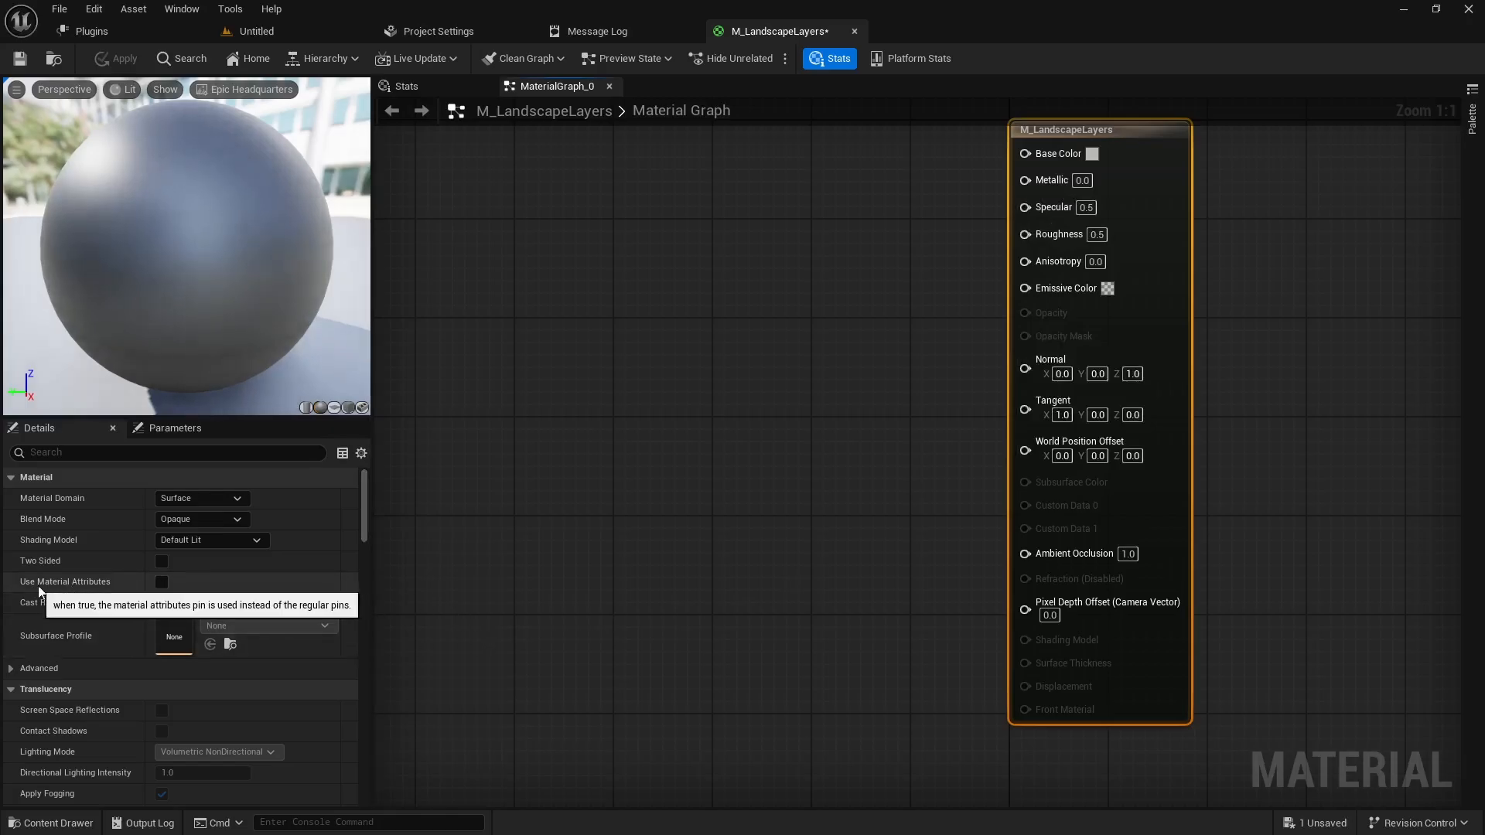
click(161, 582)
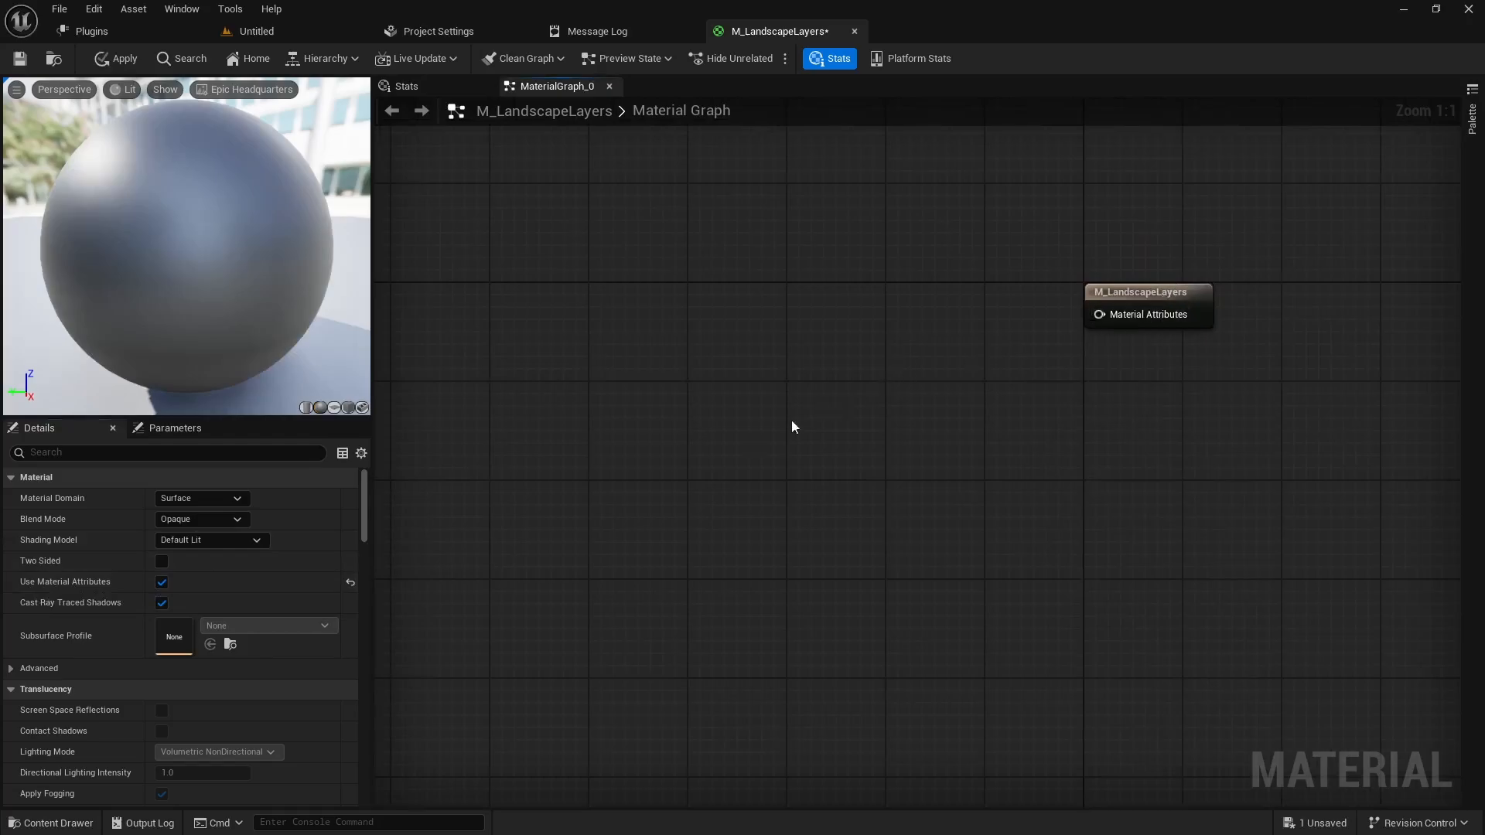
Add a Landscape Layer Blend node to the M_LandscapeLayers graph and give it two layer entries
right_drag(626, 394, 706, 438)
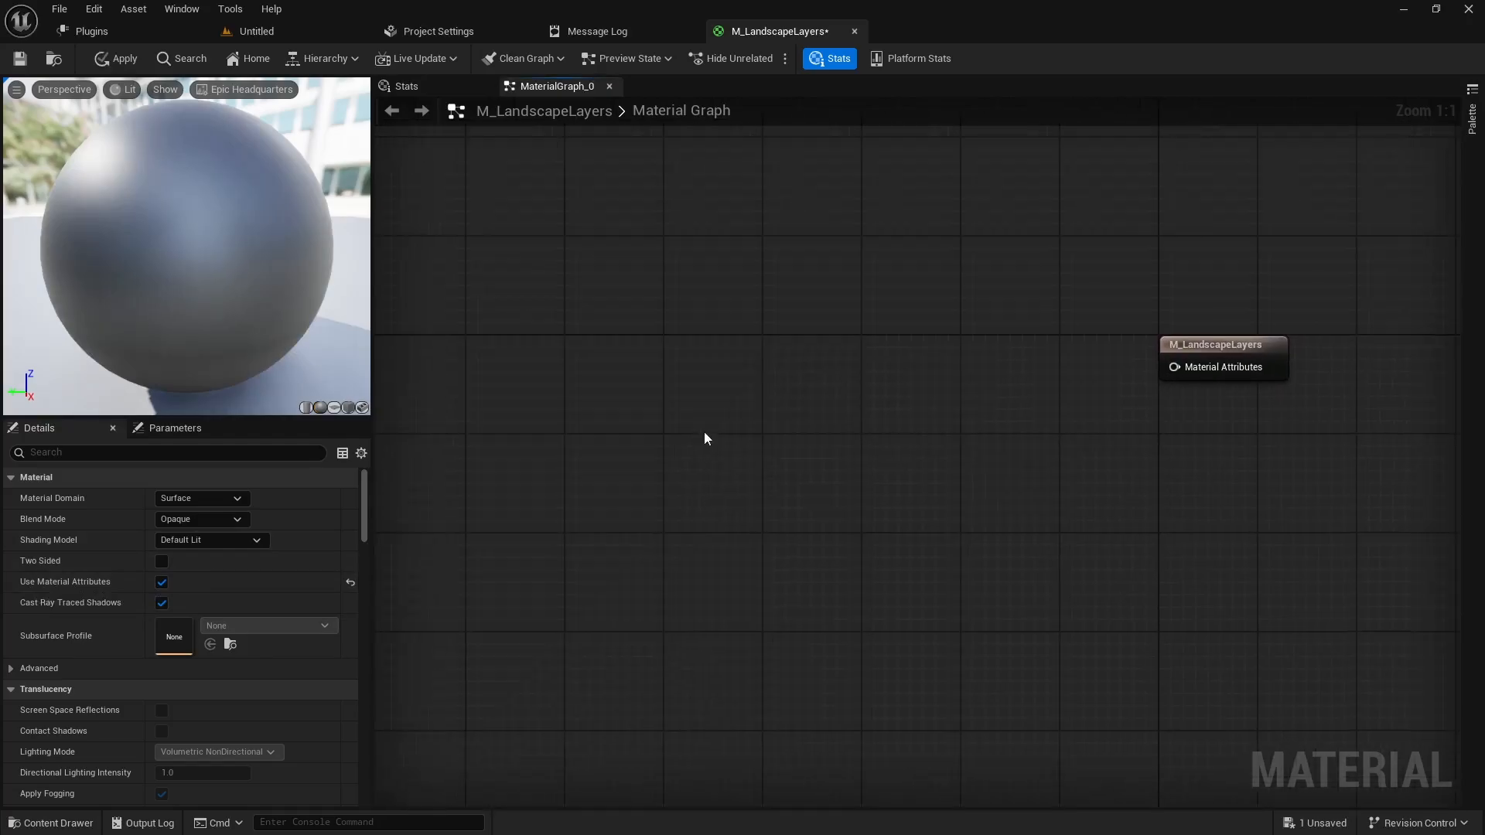
right_click(809, 331)
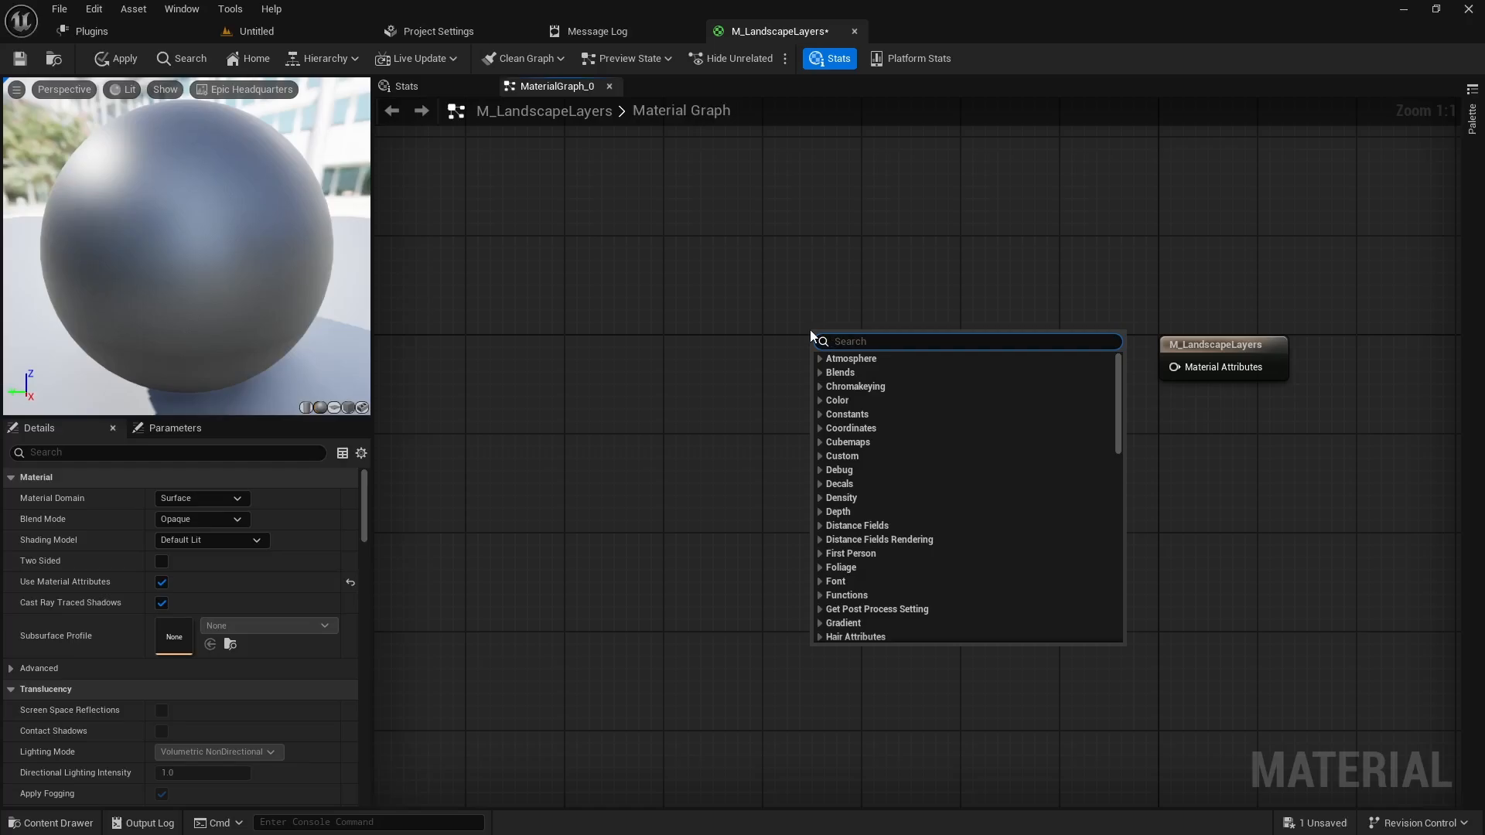
text(landscape)
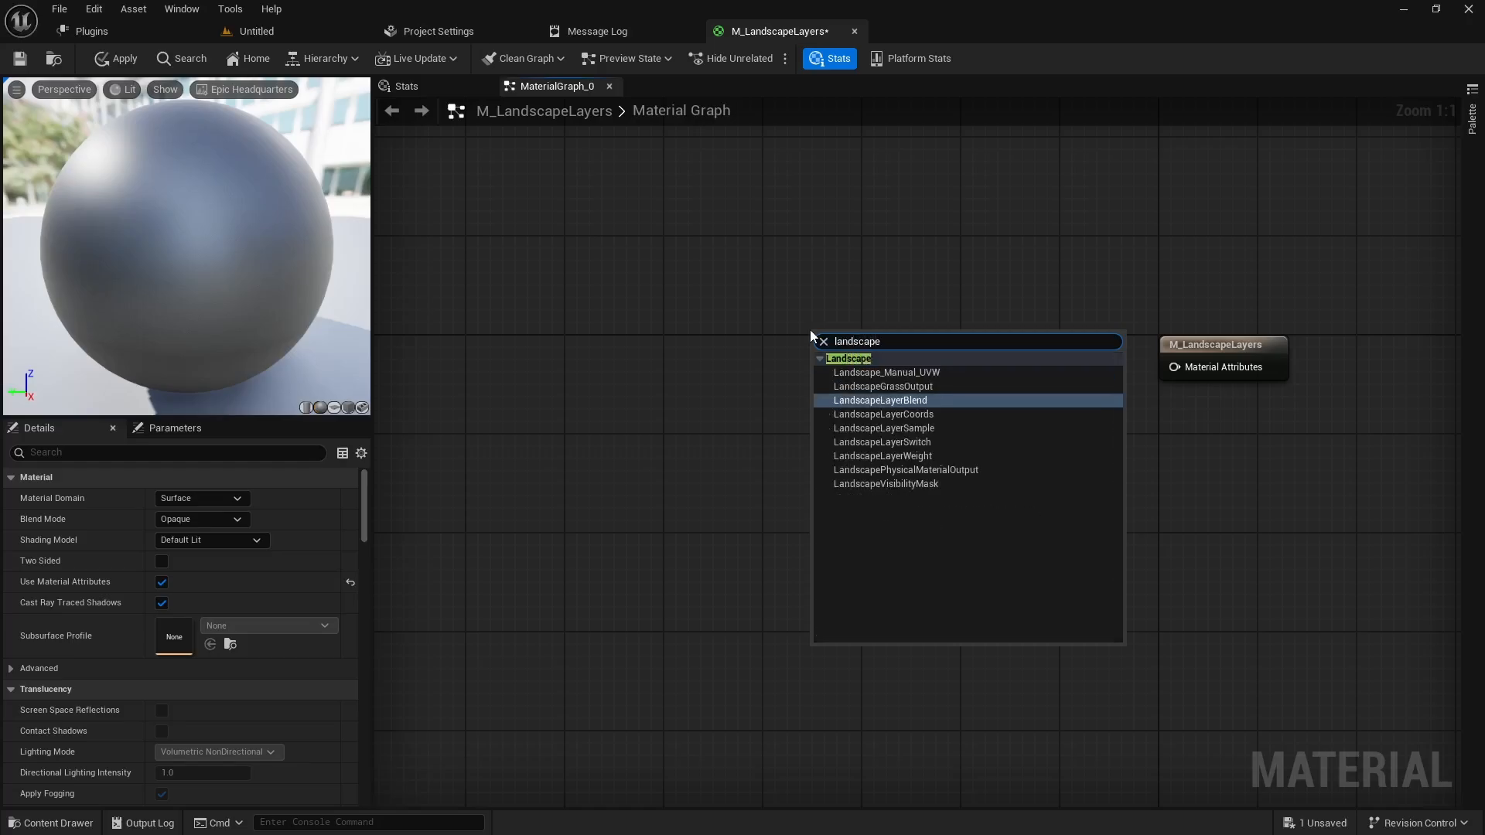
click(913, 401)
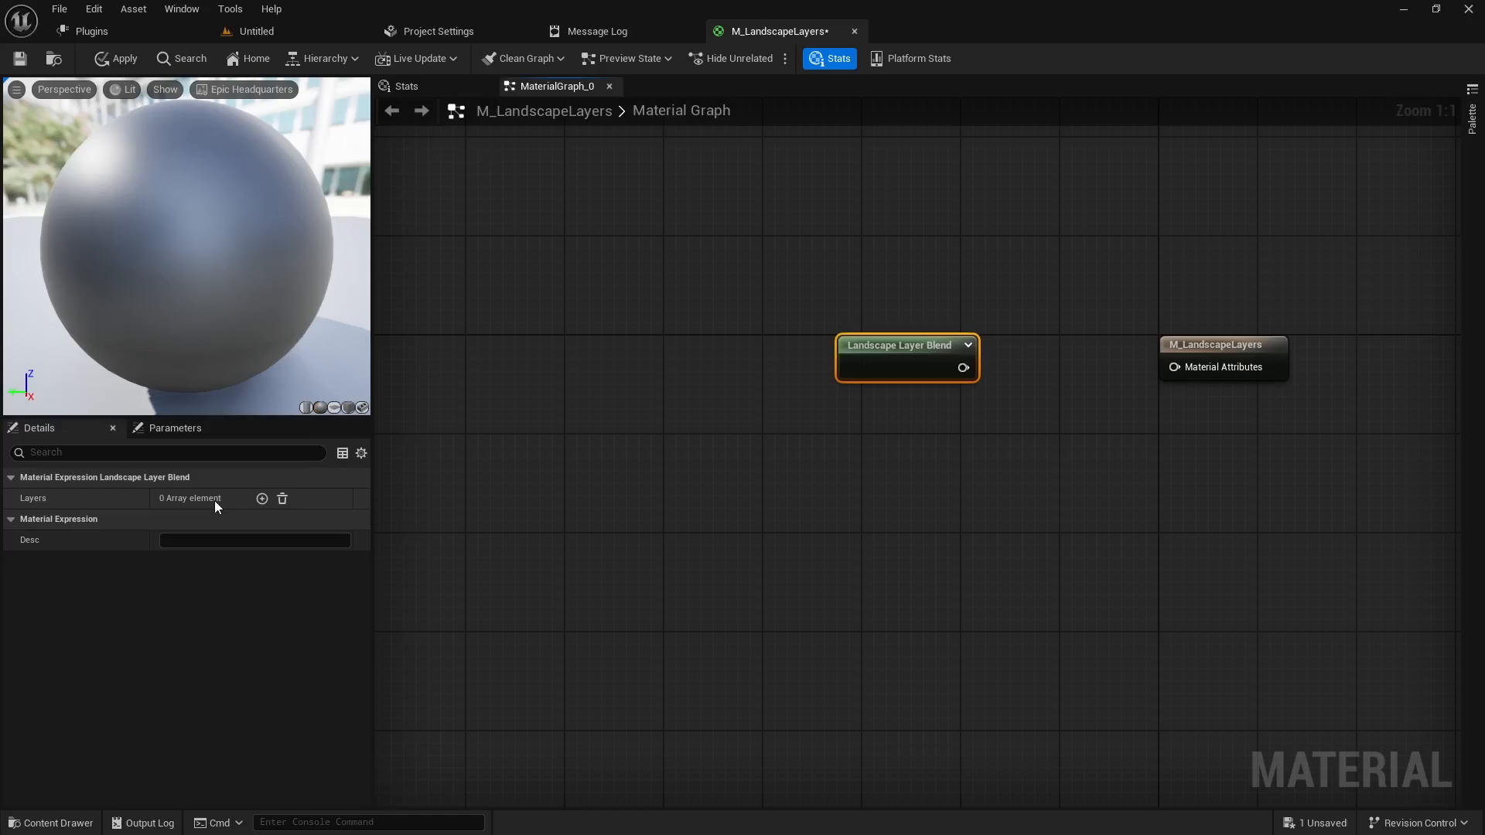
click(262, 499)
click(262, 499)
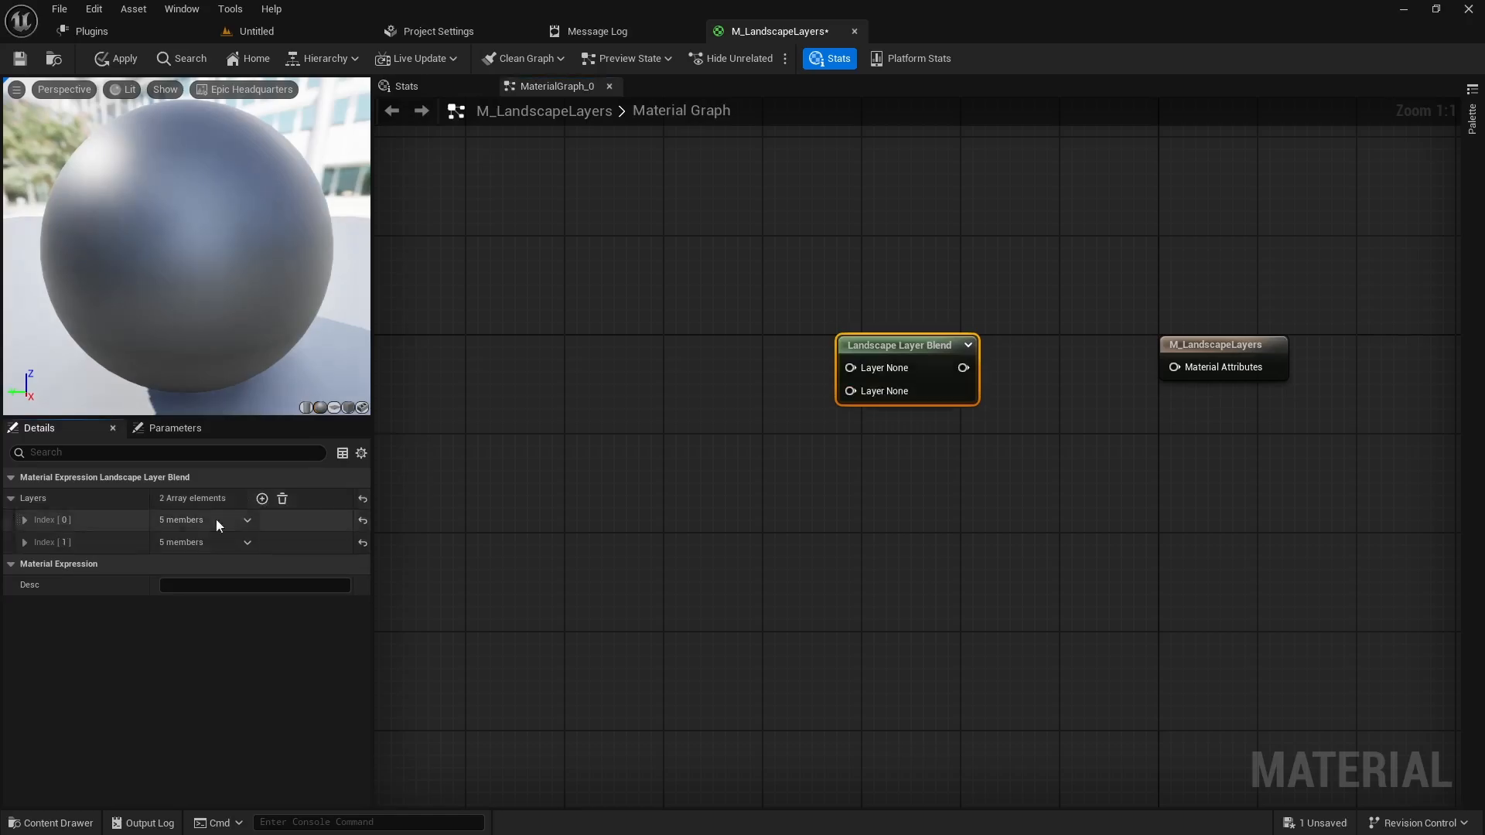
Name the two layers of the Landscape Layer Blend node Trees and Rocks
click(25, 520)
click(25, 646)
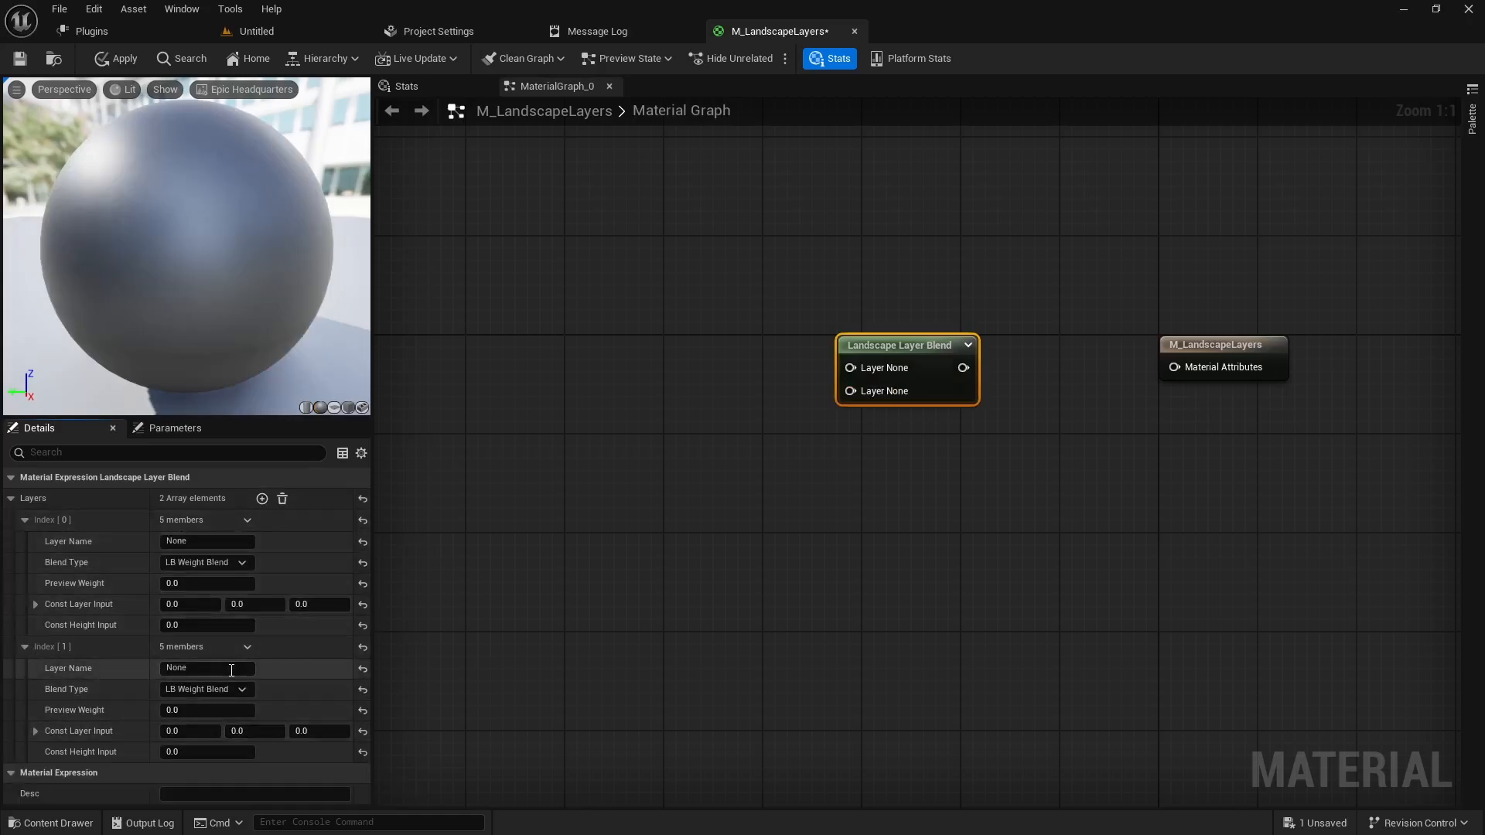
click(206, 540)
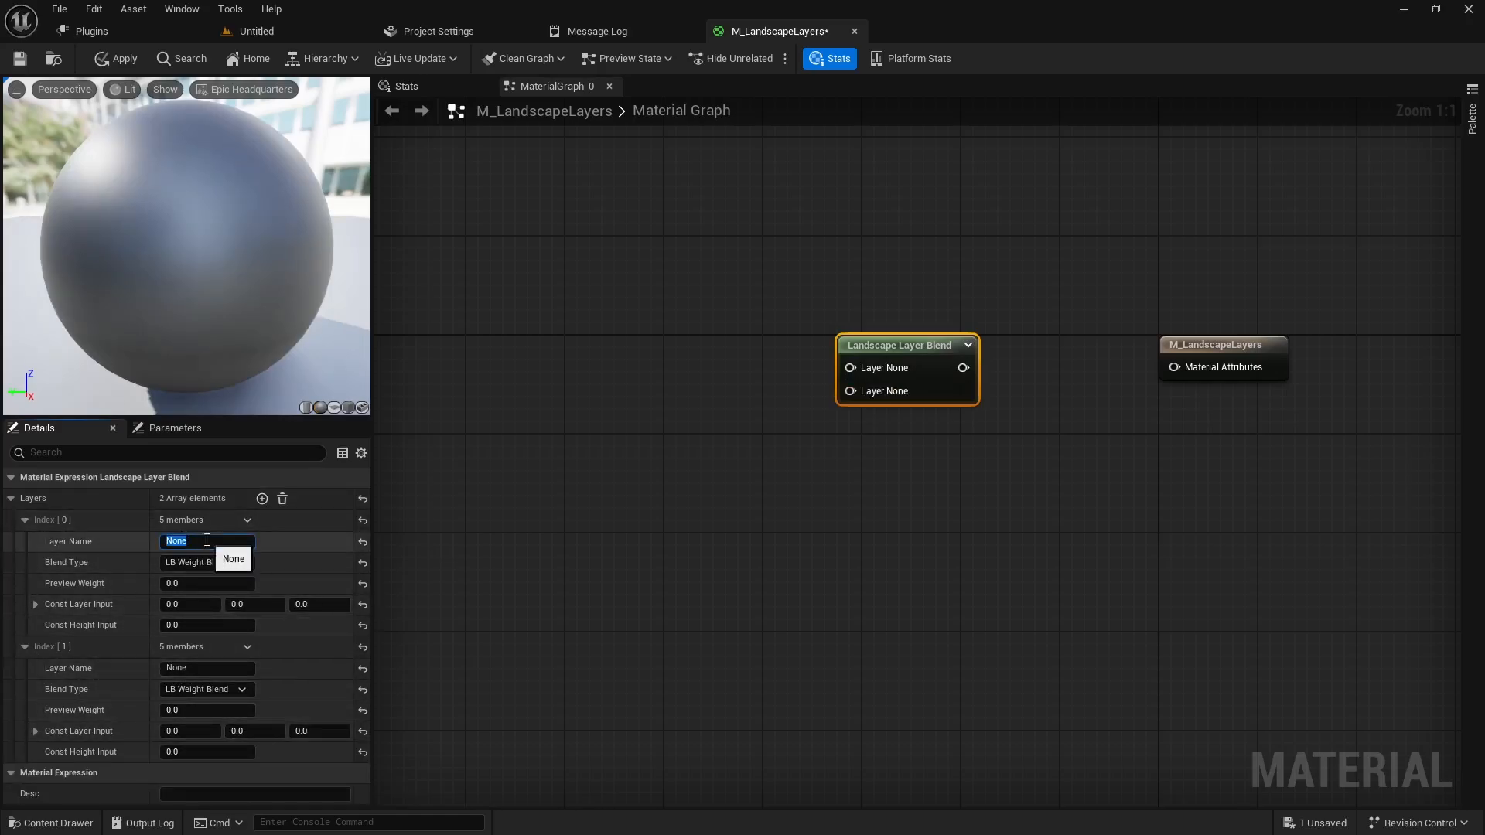
text(Trees)
key(Return)
click(221, 668)
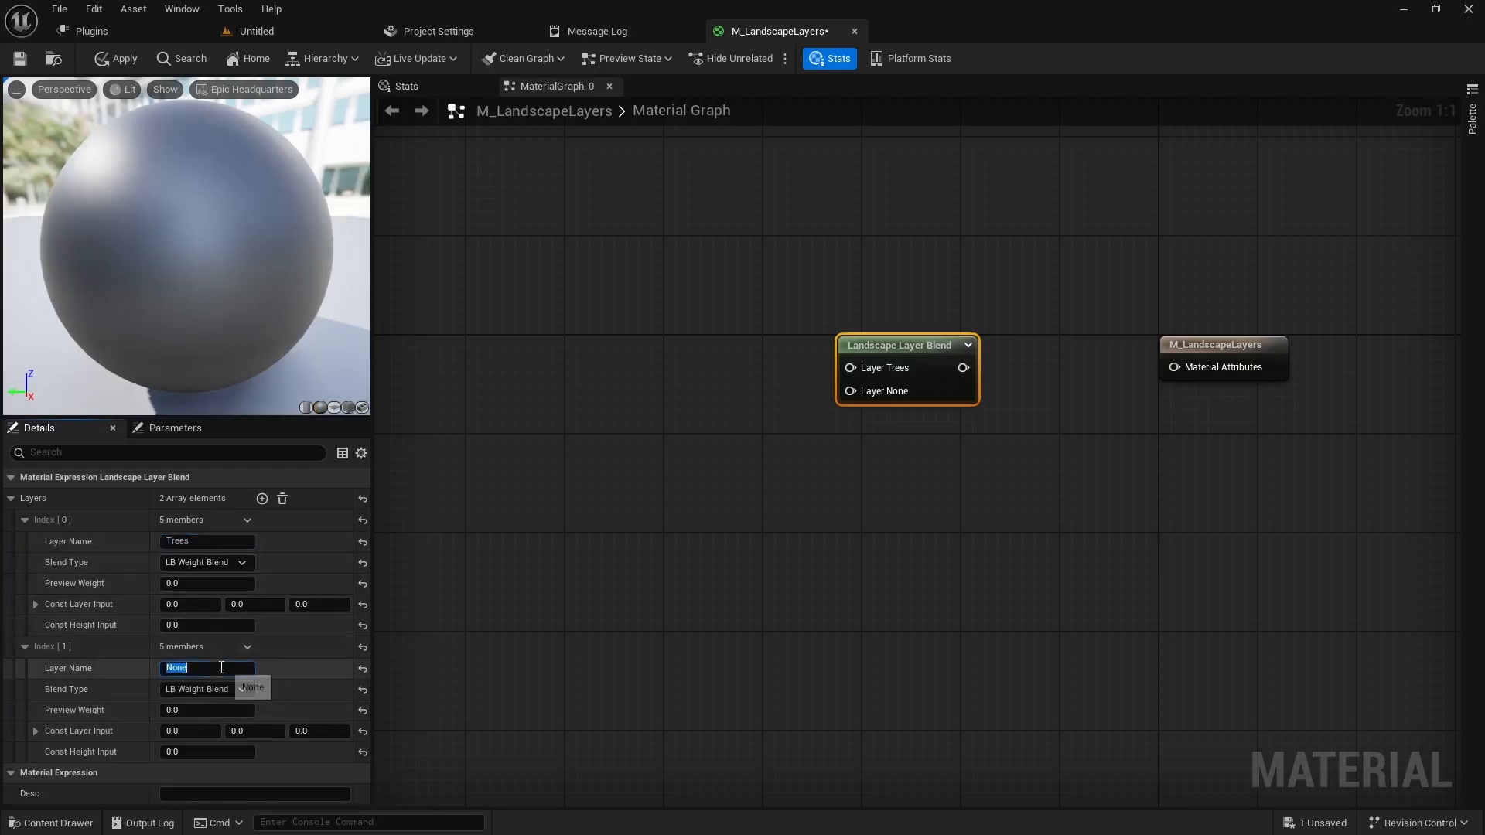
text(Rocks)
key(Return)
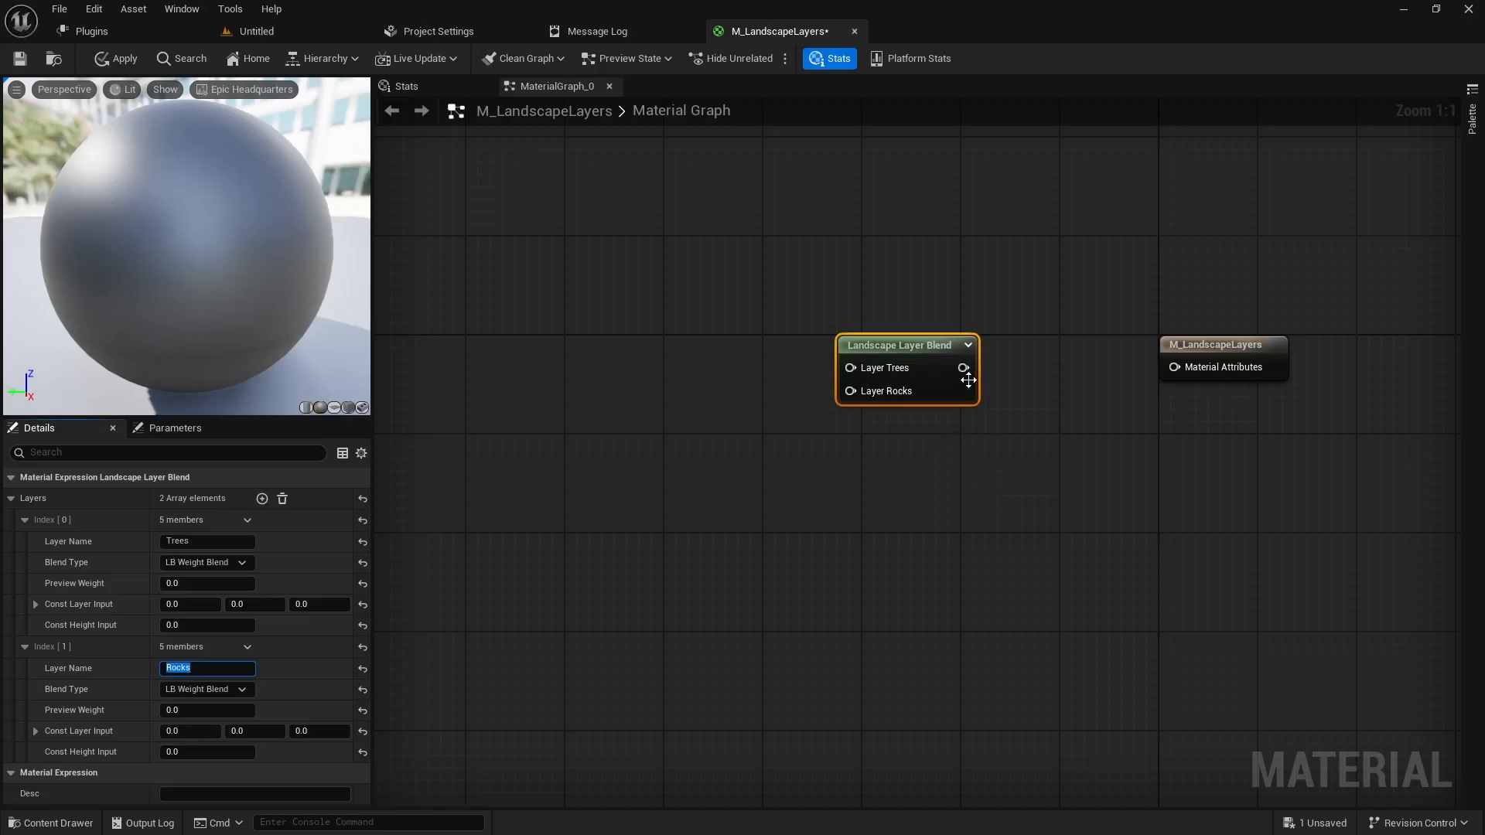
drag(963, 369, 1175, 370)
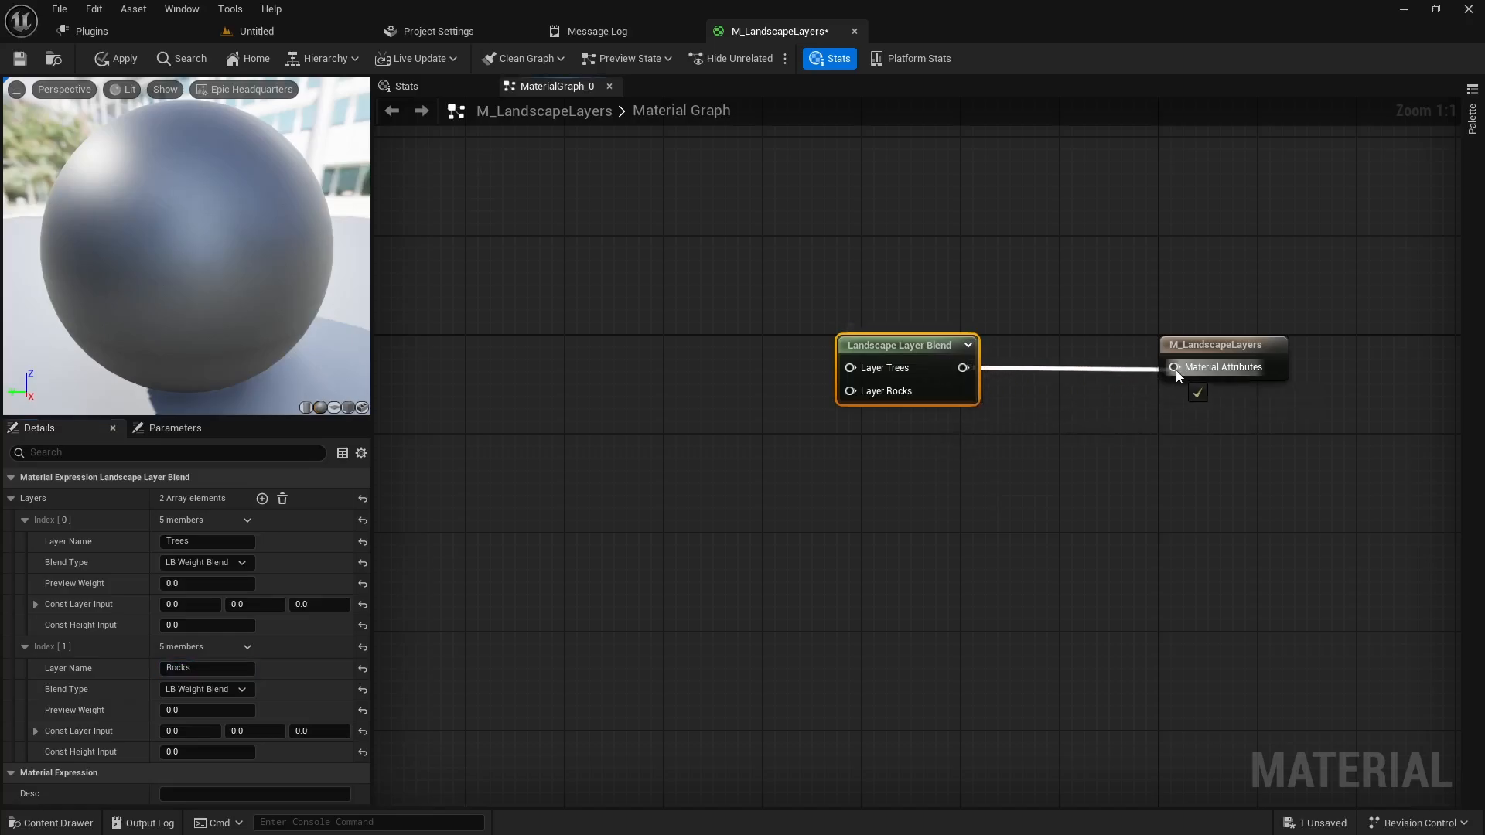
click(555, 85)
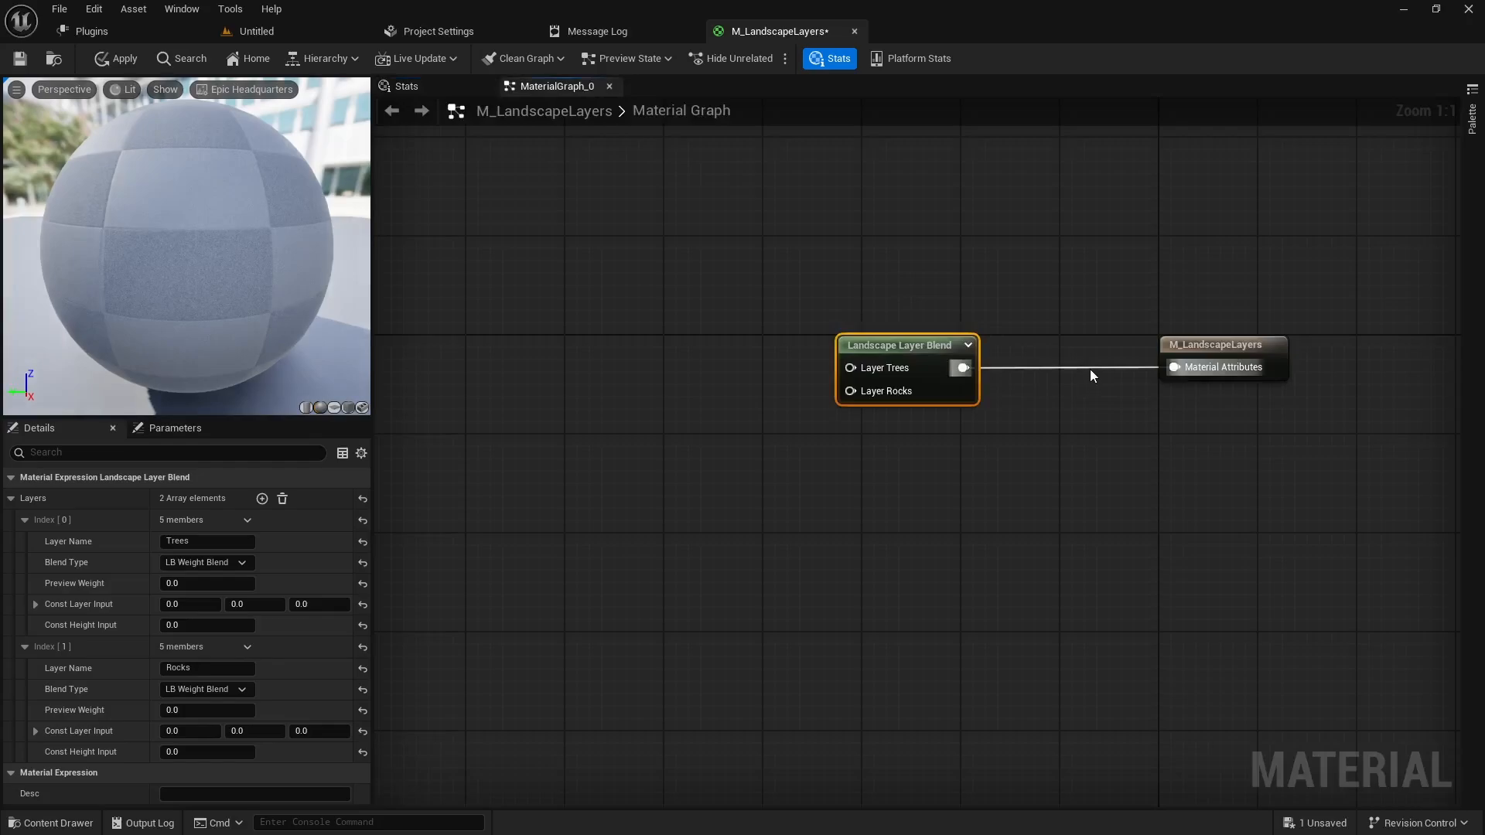
key(ctrl+z)
Save the material and add a MakeMaterialAttributes node ahead of the Landscape Layer Blend node
click(34, 59)
right_drag(859, 512, 1001, 541)
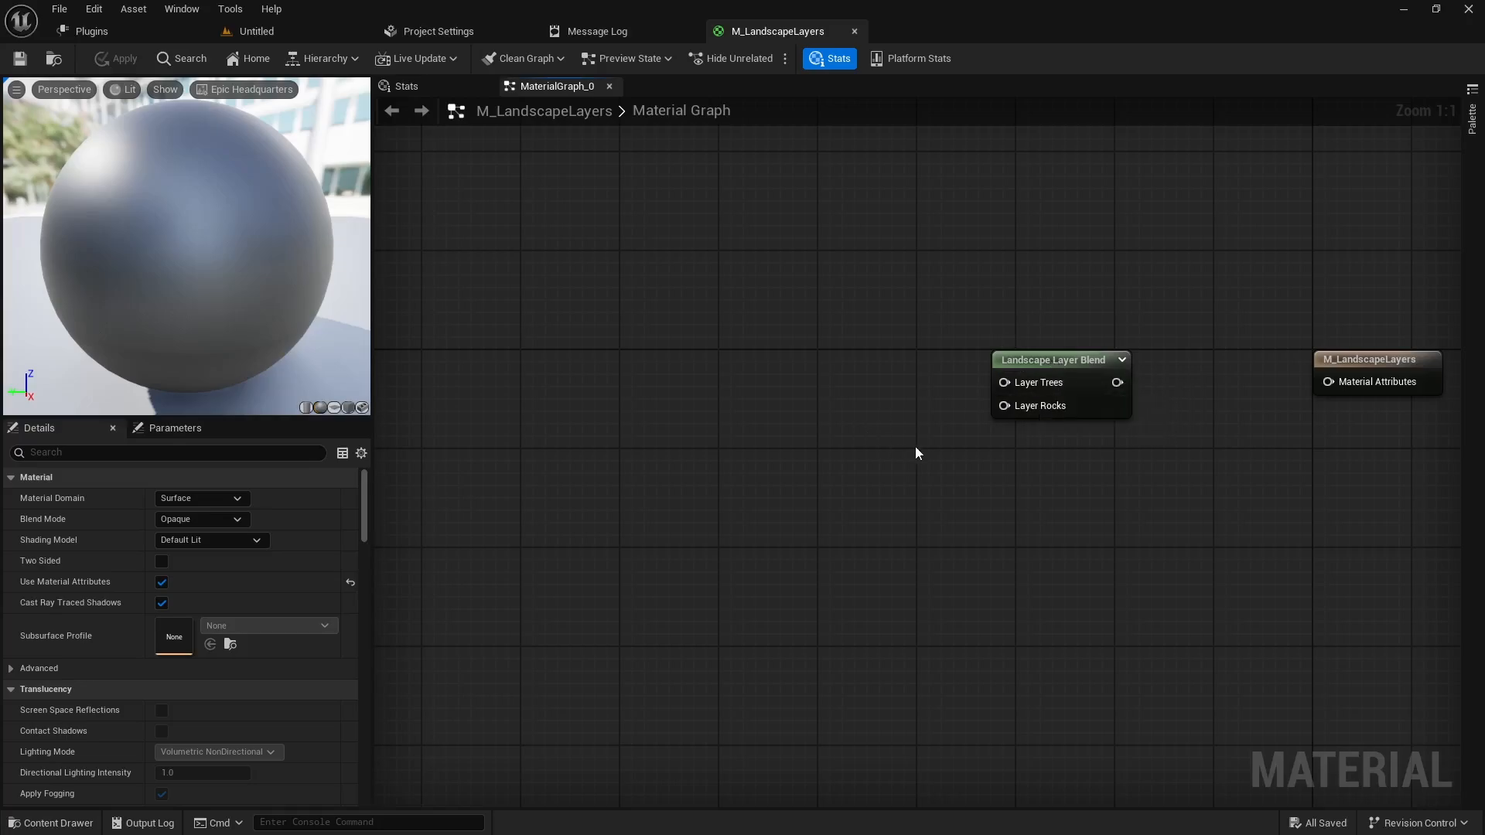
right_click(720, 216)
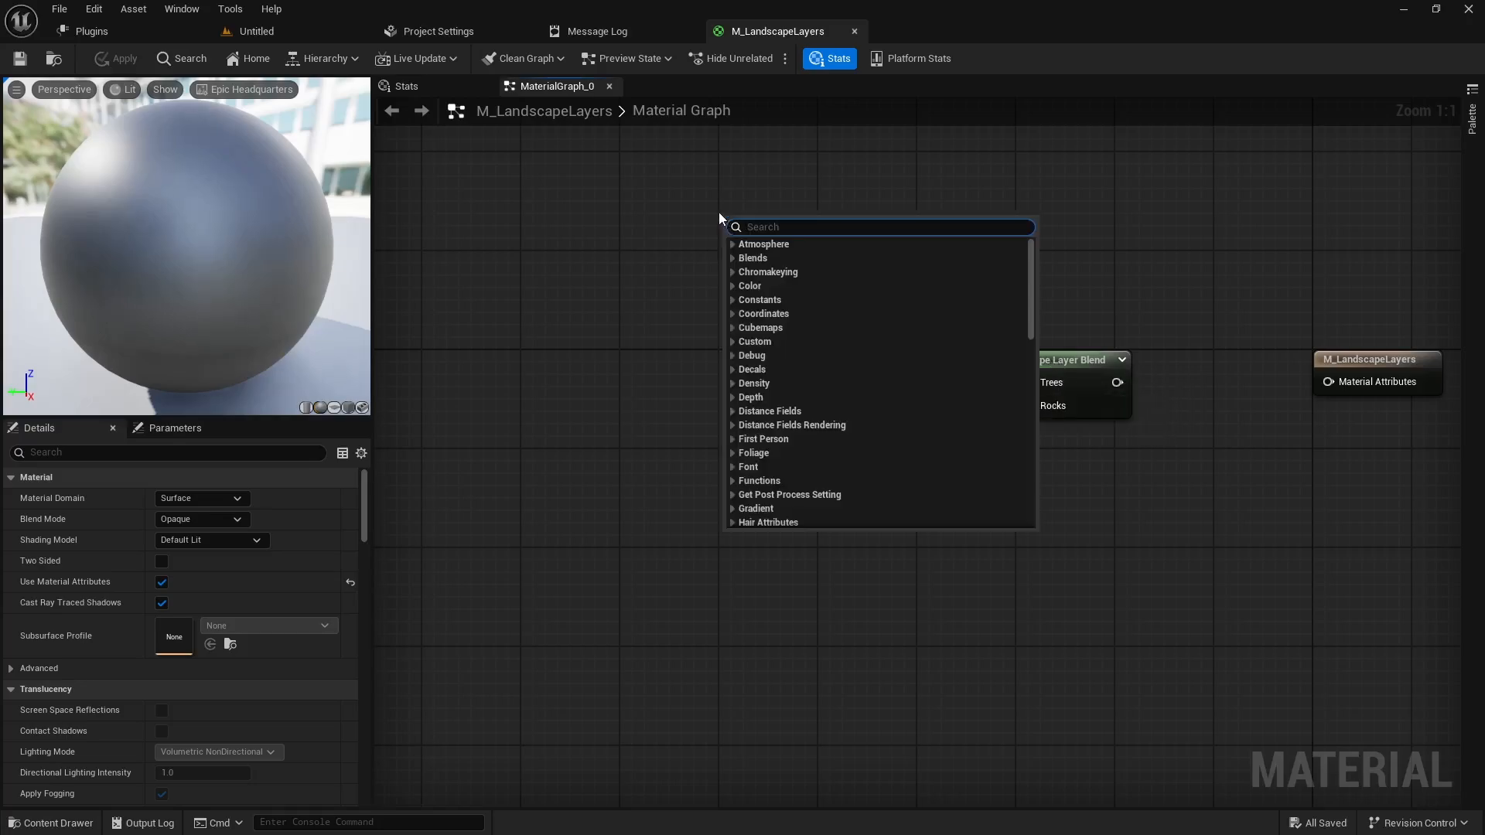
text(makem)
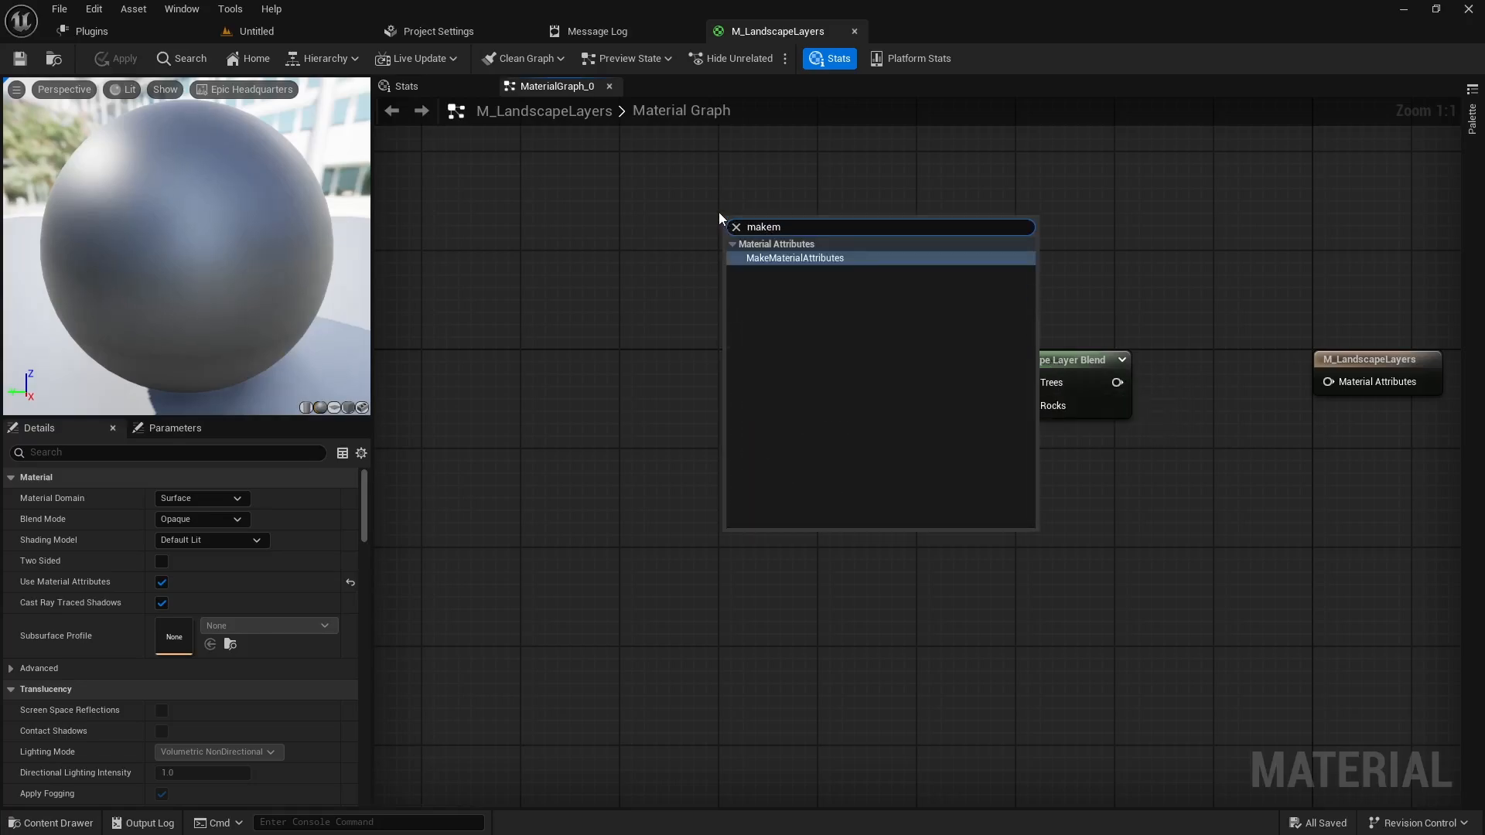
click(799, 258)
right_drag(1009, 467, 1032, 396)
scroll(925, 548, down, 2)
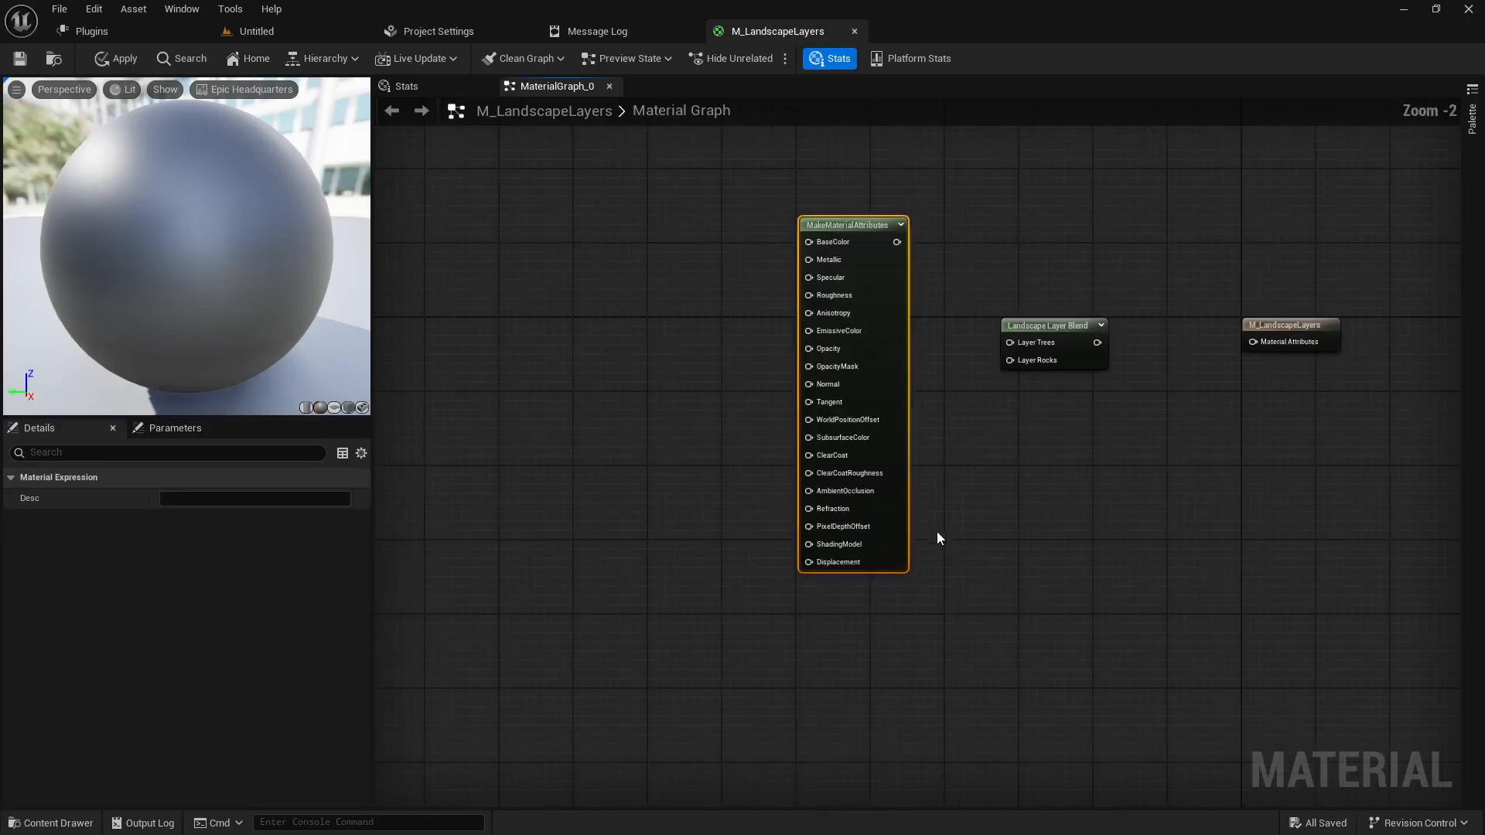
Duplicate the MakeMaterialAttributes node, stacking the two vertically, and connect the upper one to Layer Trees and the lower one to Layer Rocks
key(ctrl+d)
drag(942, 611, 843, 592)
drag(871, 219, 818, 137)
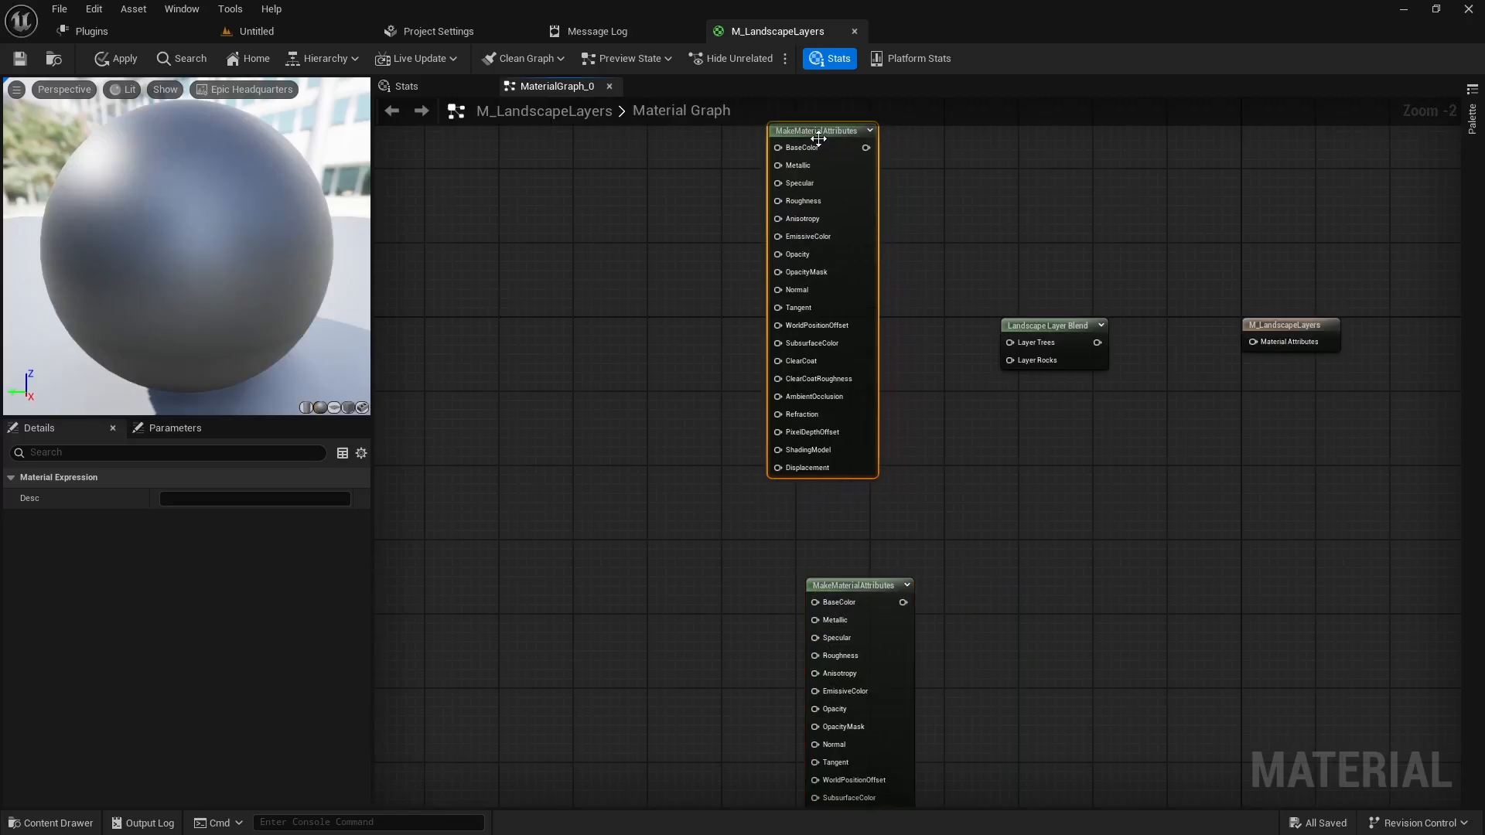
drag(872, 587, 834, 513)
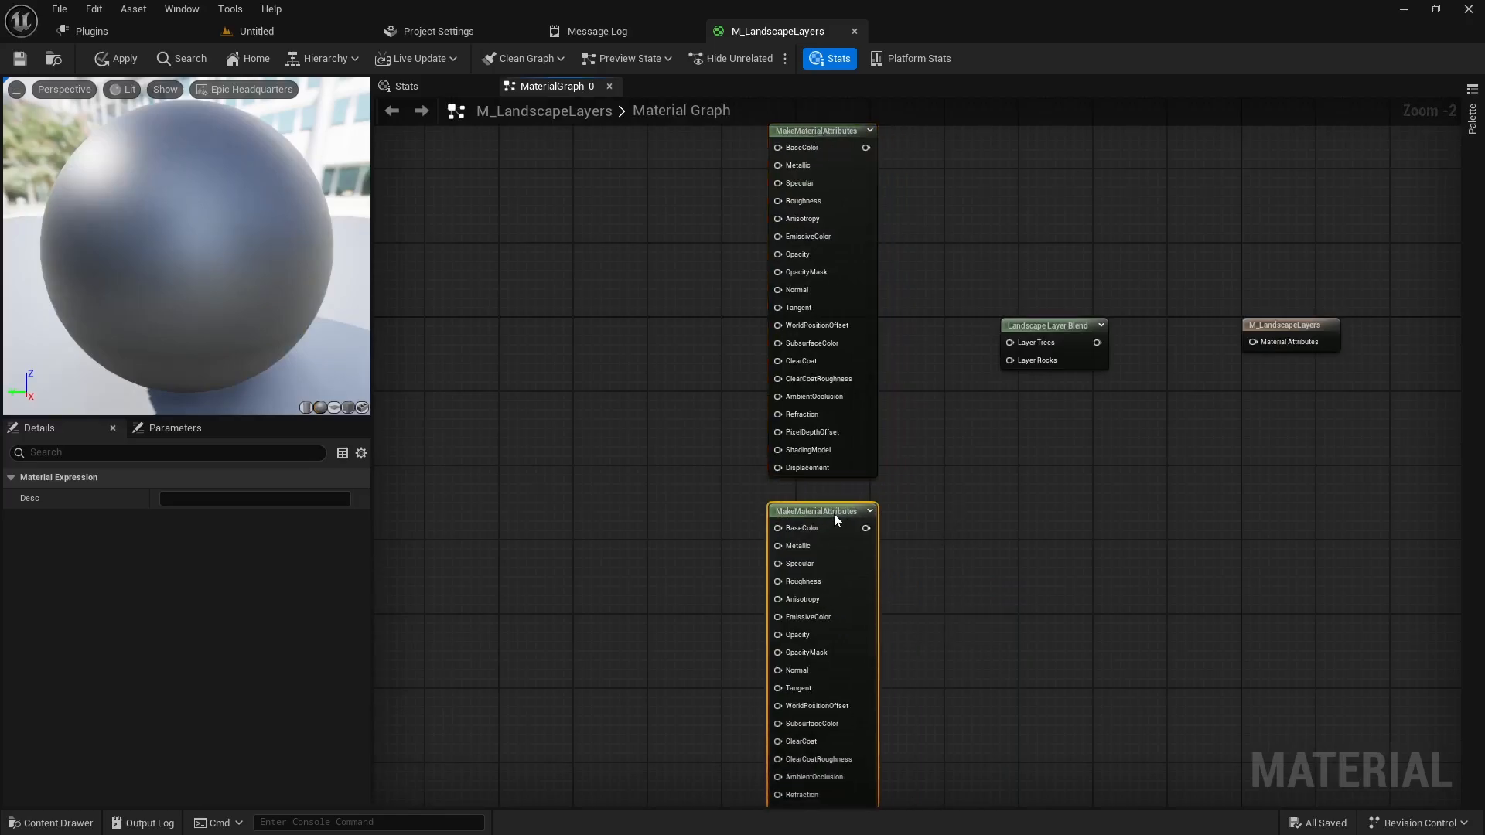
drag(863, 148, 1009, 343)
drag(879, 529, 1011, 361)
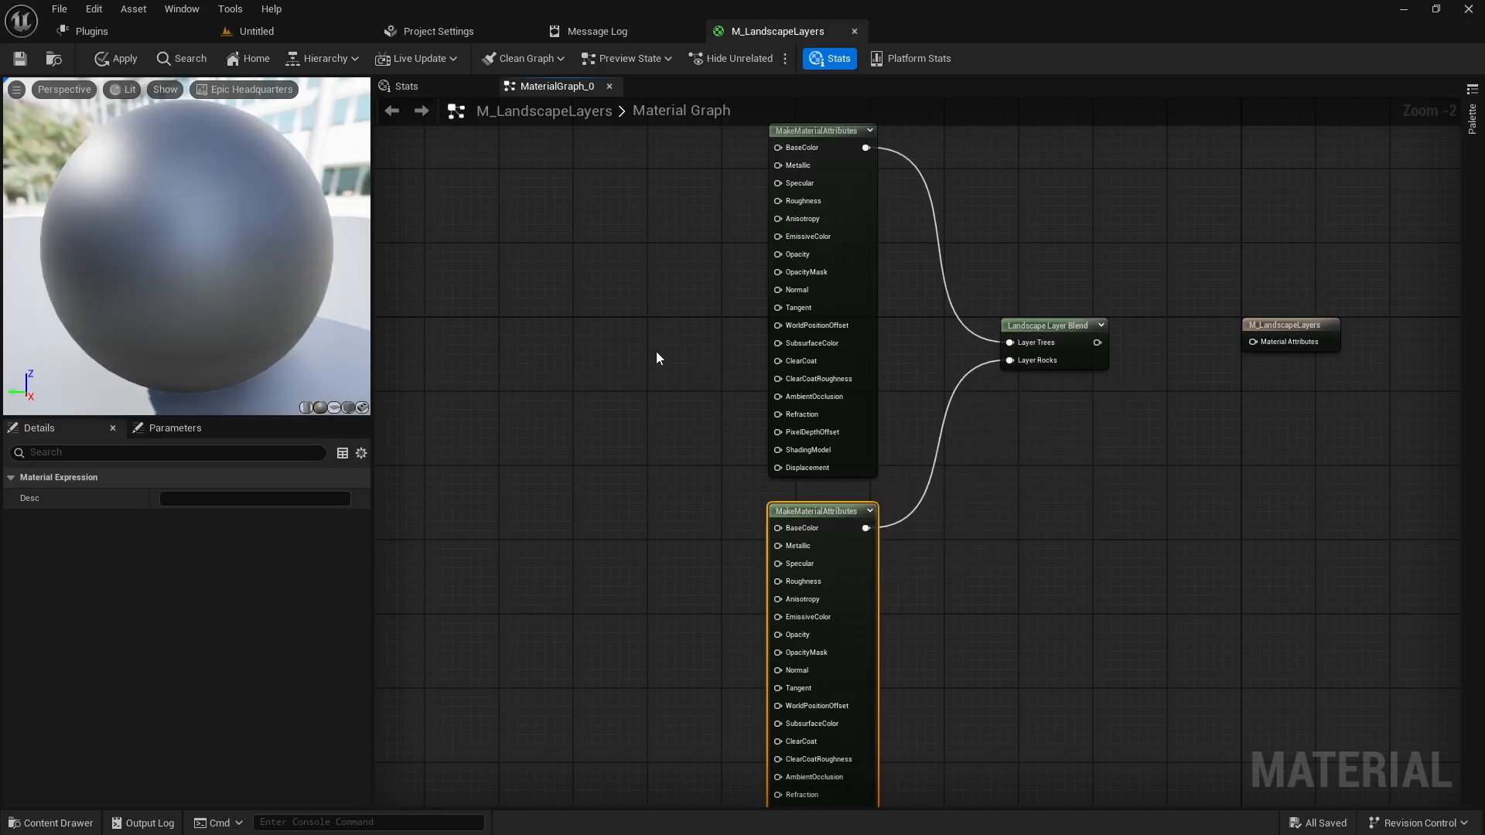
Add two Constant3Vector nodes and connect each one to the BaseColor of its own MakeMaterialAttributes node
click(599, 178)
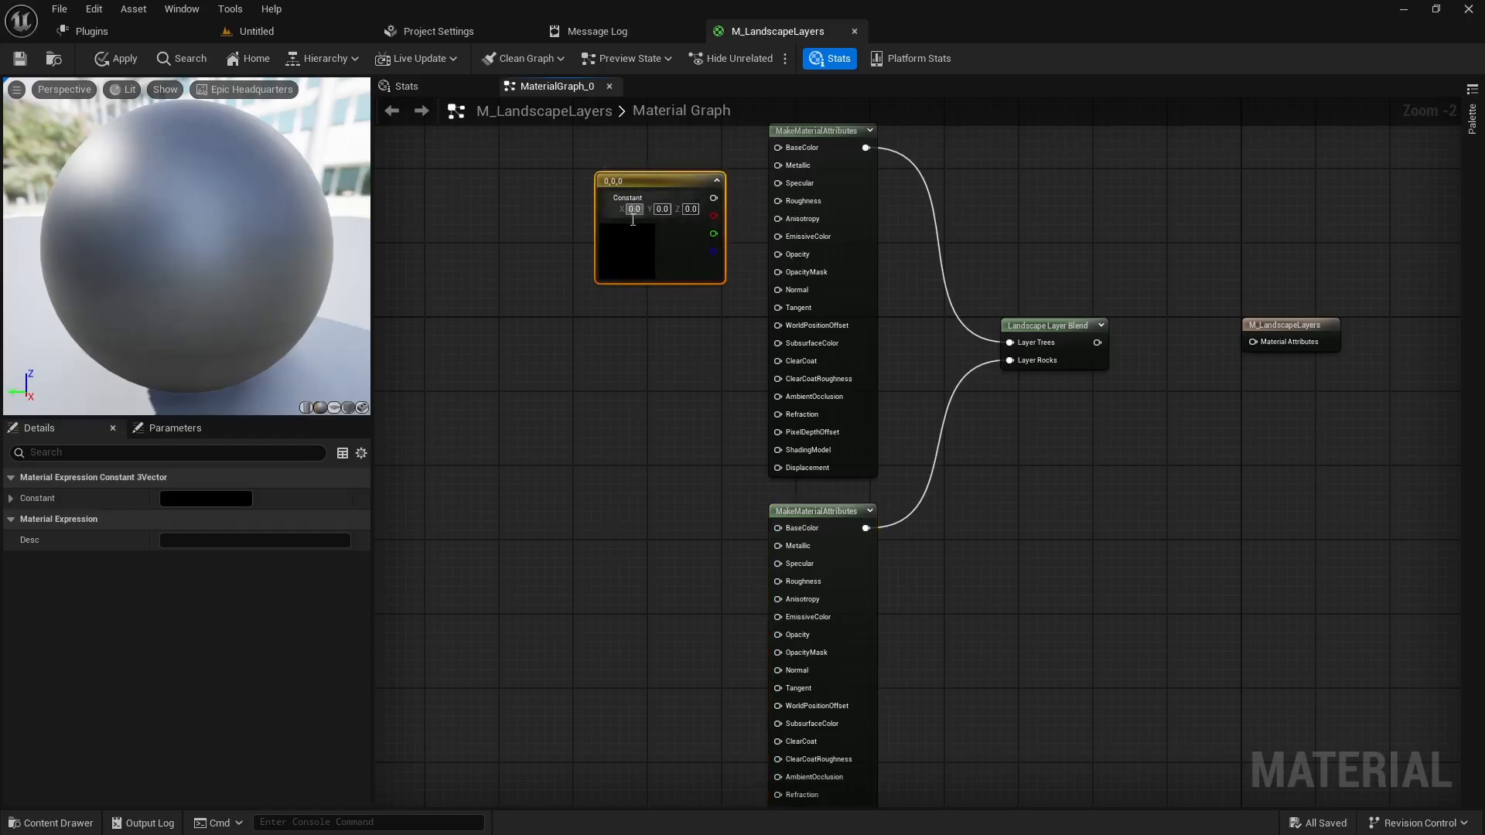
key(ctrl+v)
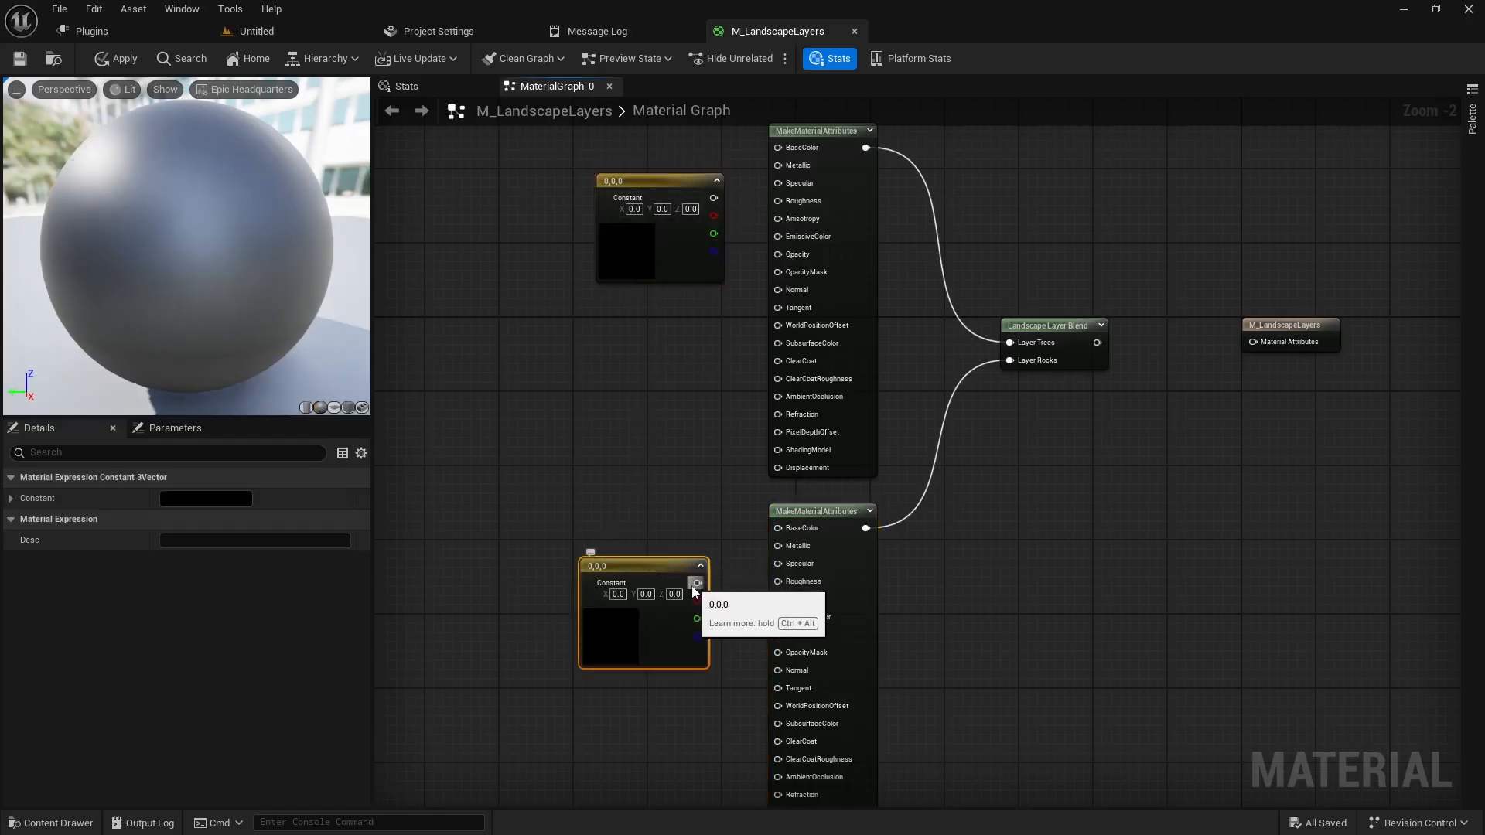
drag(698, 583, 777, 528)
drag(713, 198, 777, 148)
Set the Trees color constant to bright green (0.003097, 1.0, 0.0) and the Rocks color constant to orange-red (1.0, 0.048049, 0.0)
double_click(638, 246)
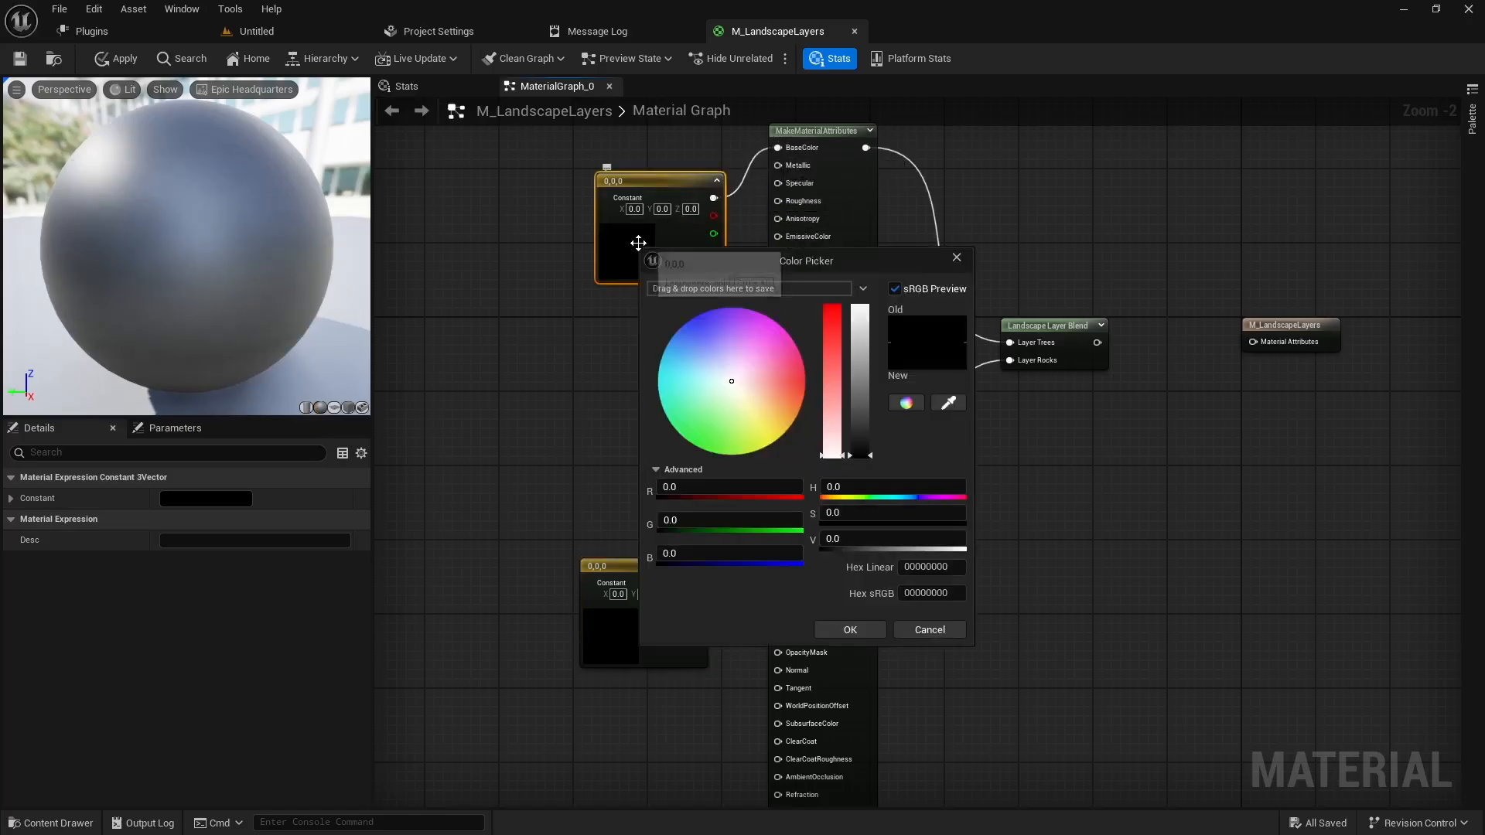
drag(735, 403, 692, 452)
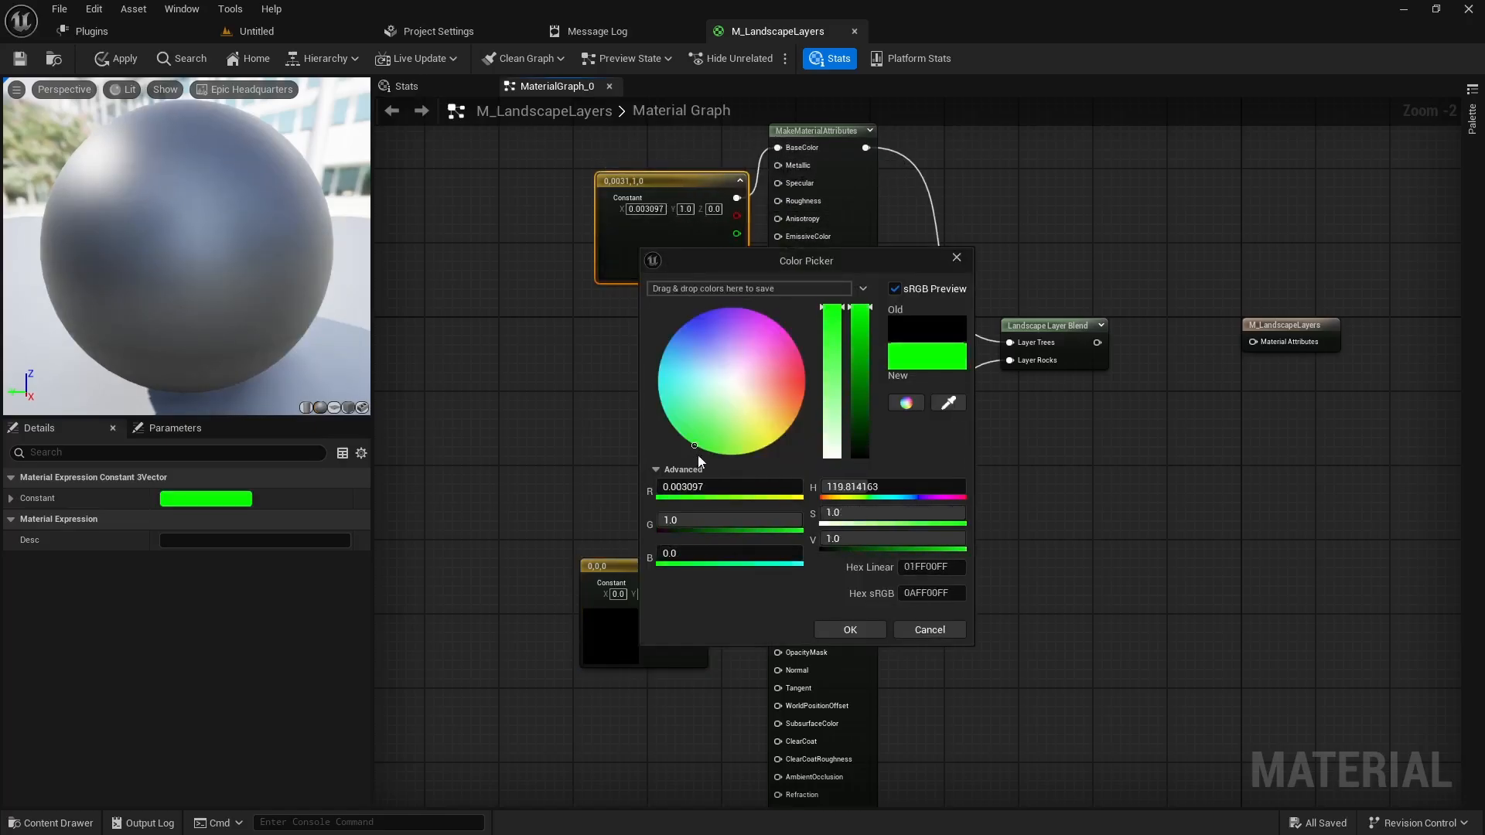
click(850, 630)
double_click(681, 615)
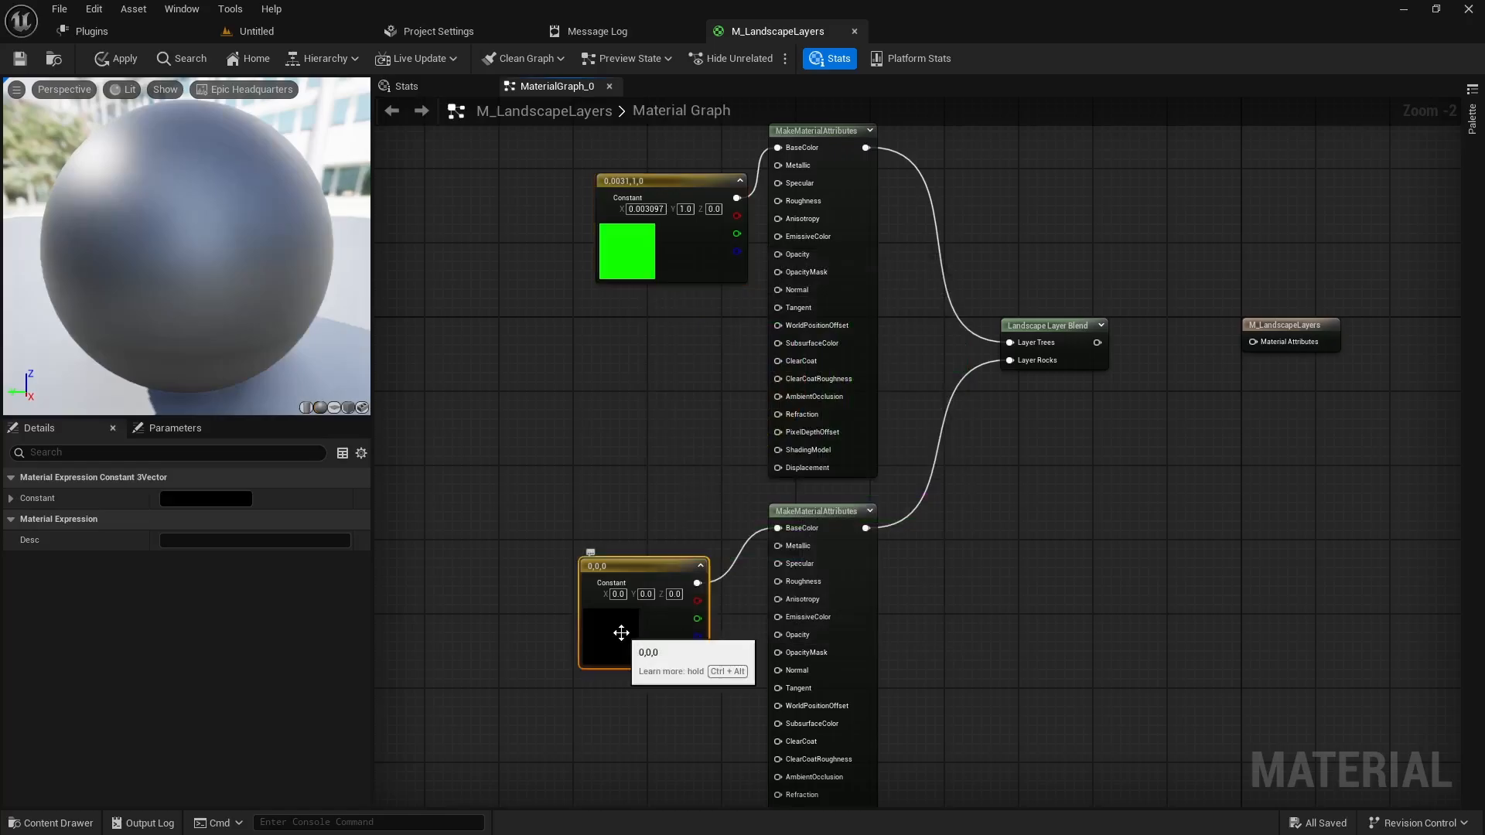
drag(723, 563, 793, 558)
click(835, 803)
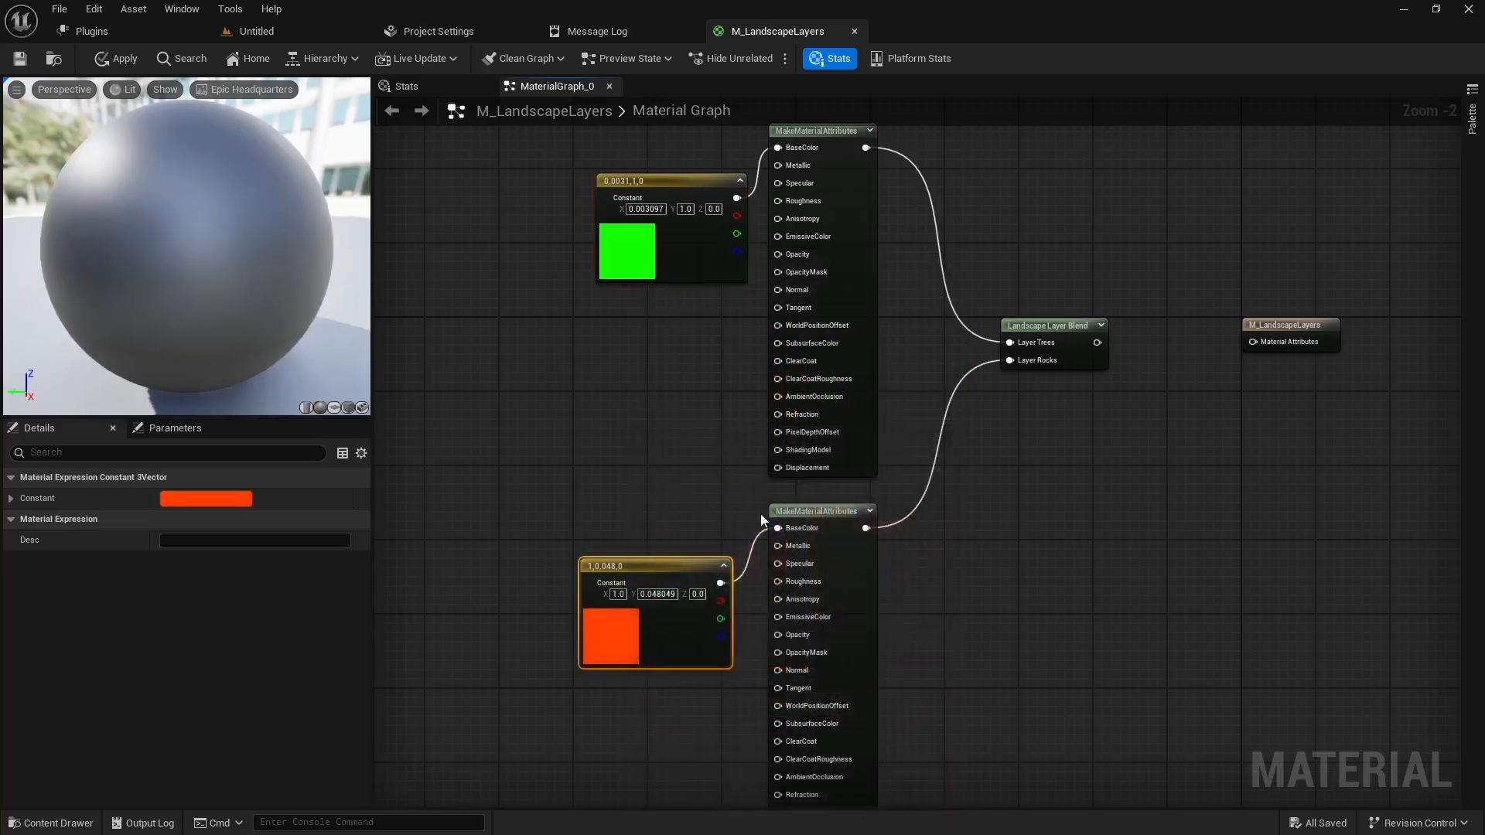
Connect the Landscape Layer Blend output to the Material Attributes of M_LandscapeLayers and save the material
click(19, 58)
drag(1096, 343, 1254, 342)
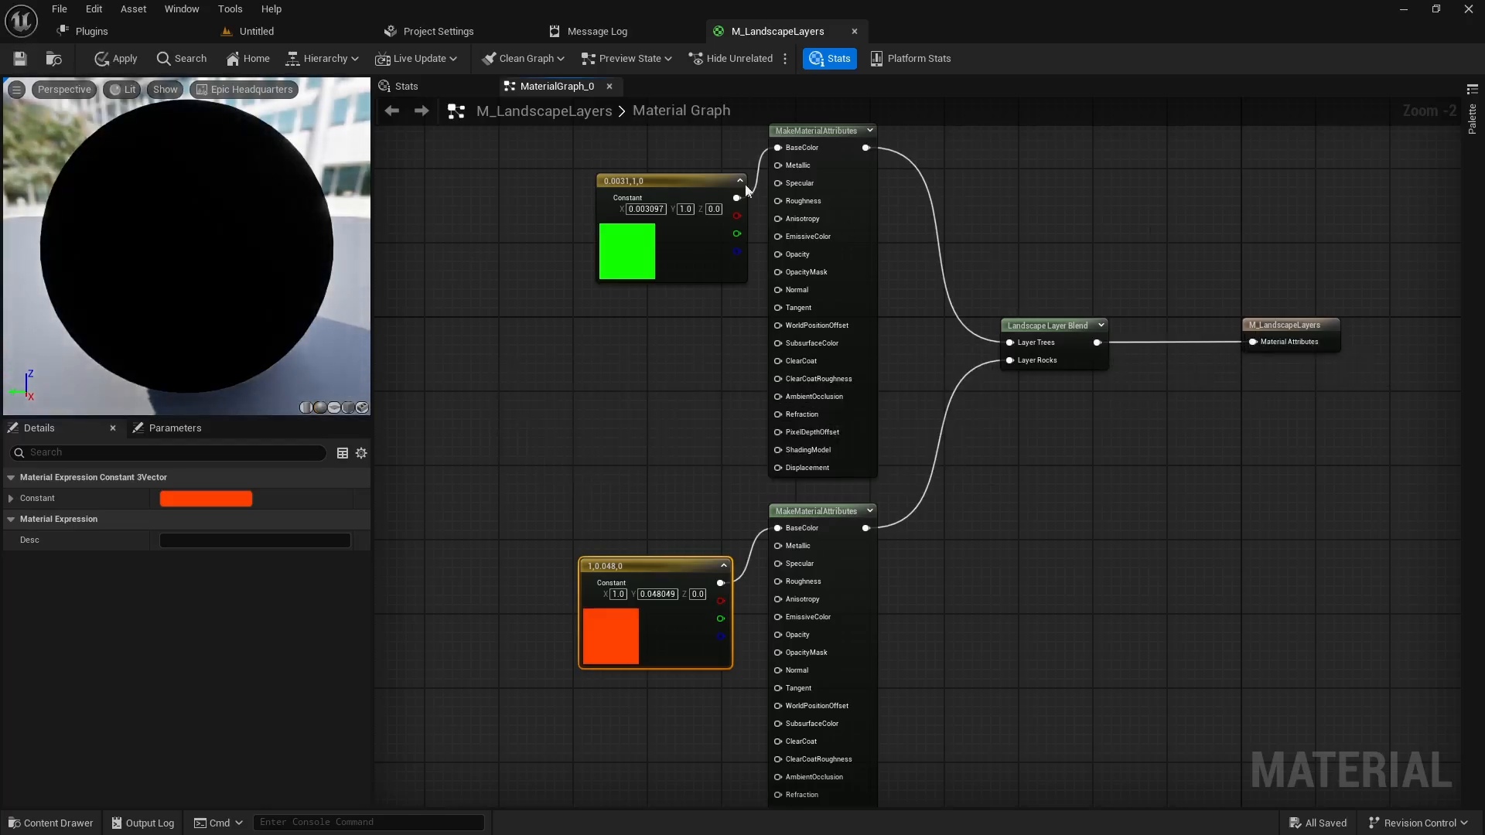
click(19, 58)
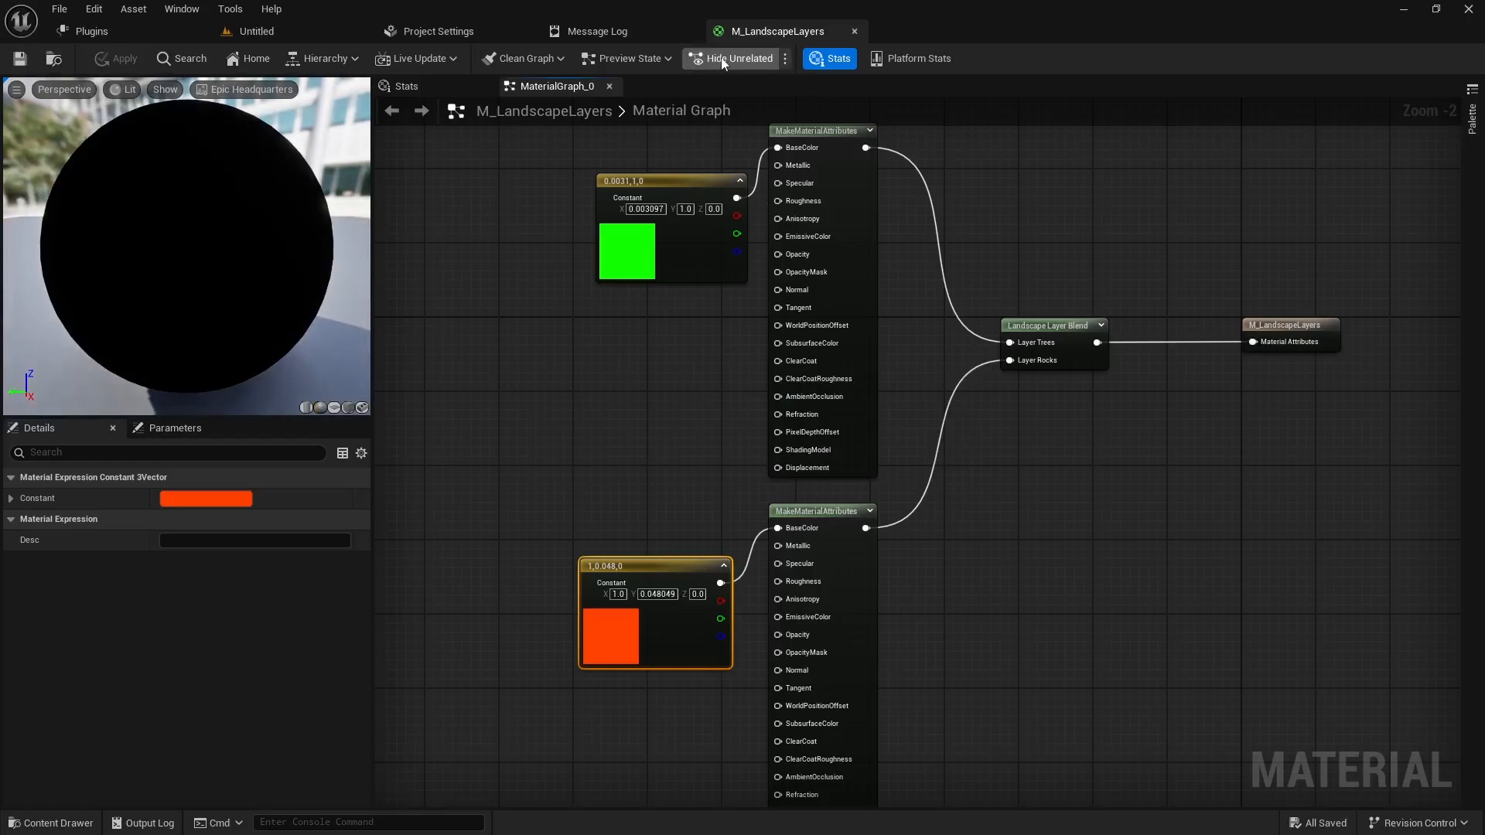
Return to the untitled level and assign M_LandscapeLayers as the Landscape actor's Landscape Material
click(296, 30)
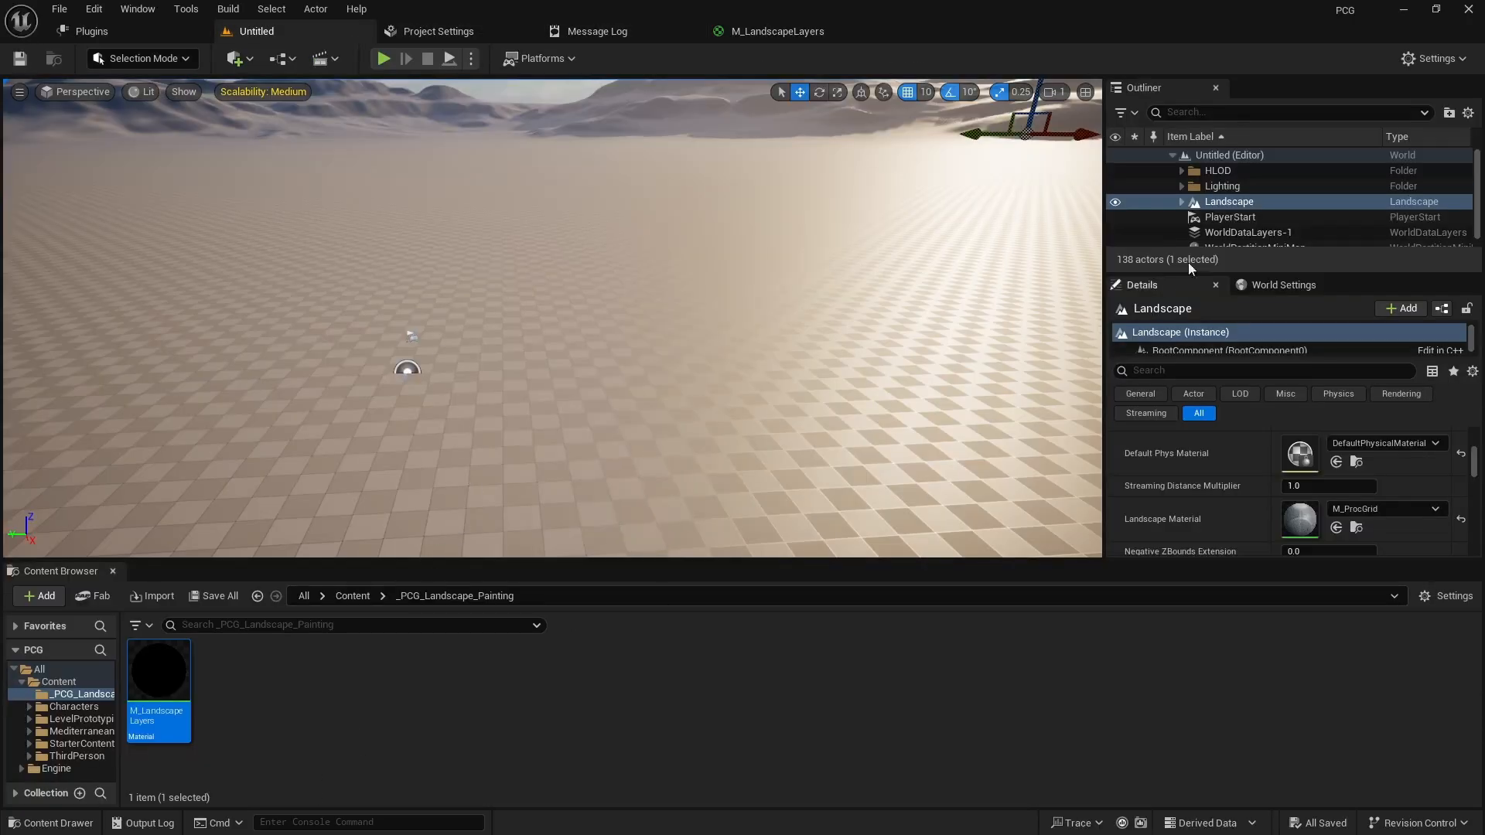
click(1224, 202)
scroll(1207, 488, down, 1)
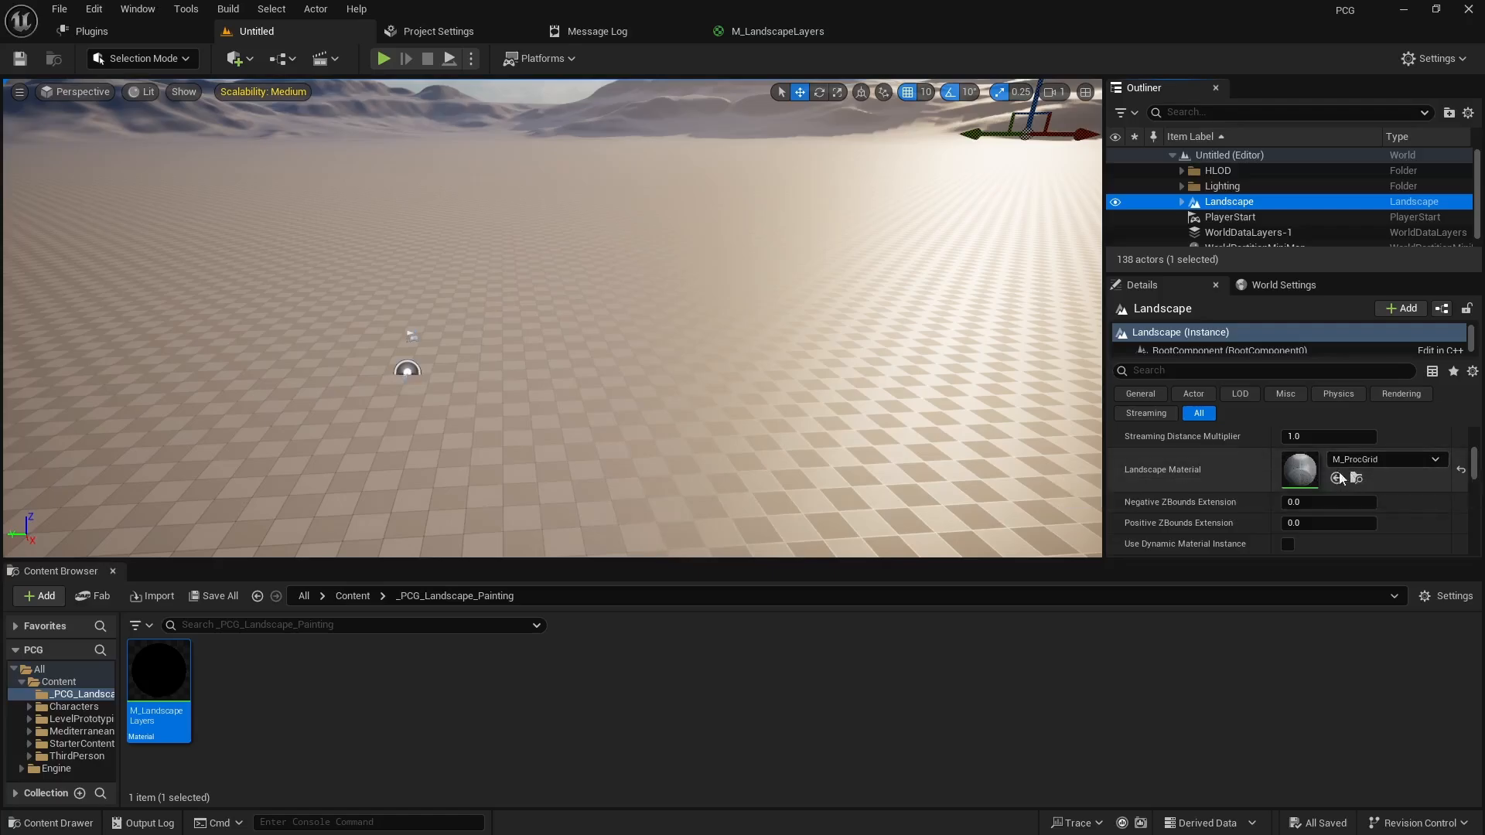
click(562, 737)
click(160, 687)
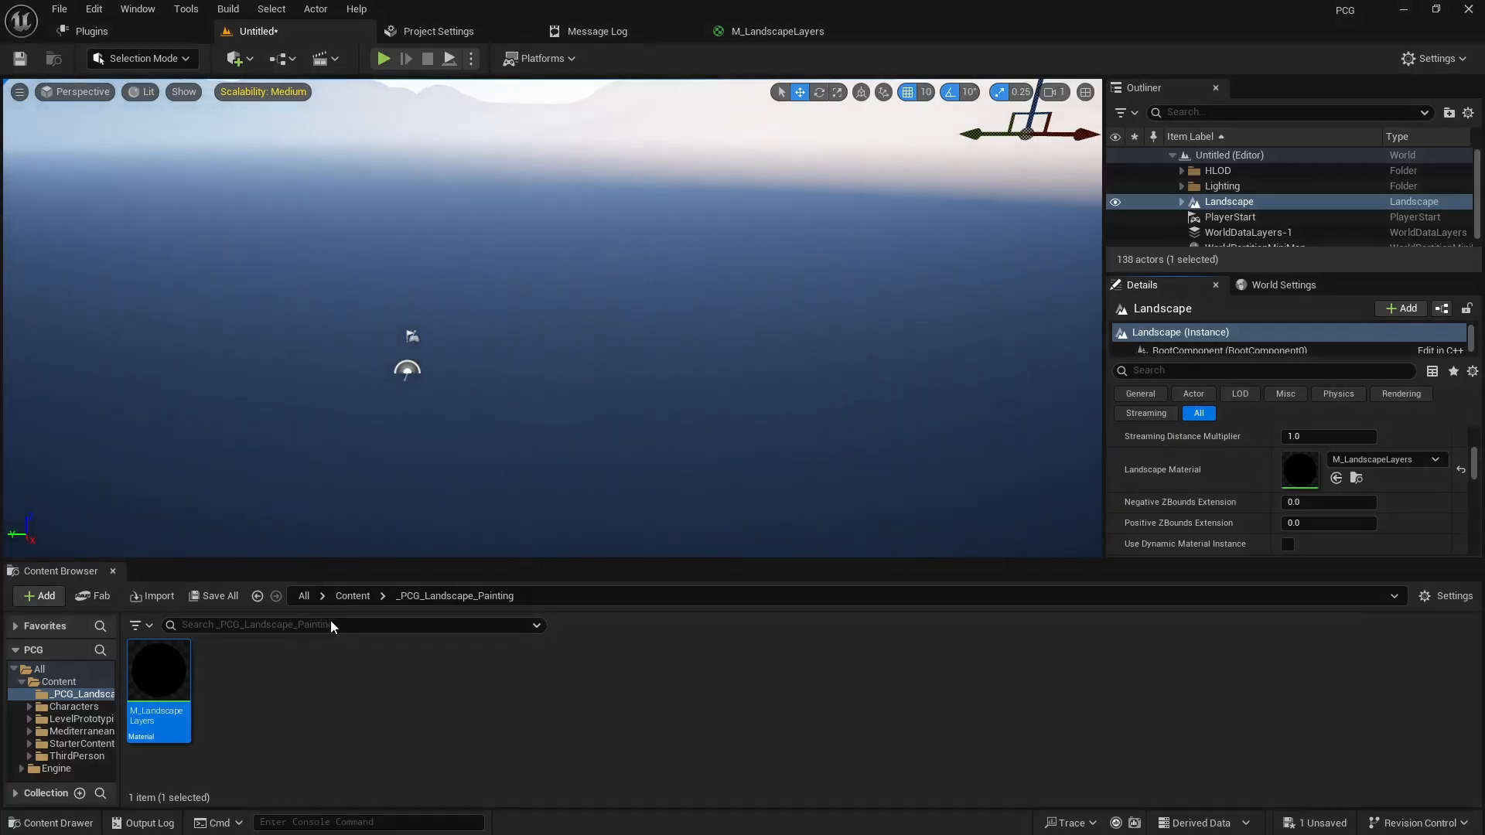
Create a PCG Graph named PCG_Example in the _PCG_Landscape_Painting folder
click(339, 684)
right_click(313, 706)
scroll(405, 624, down, 1)
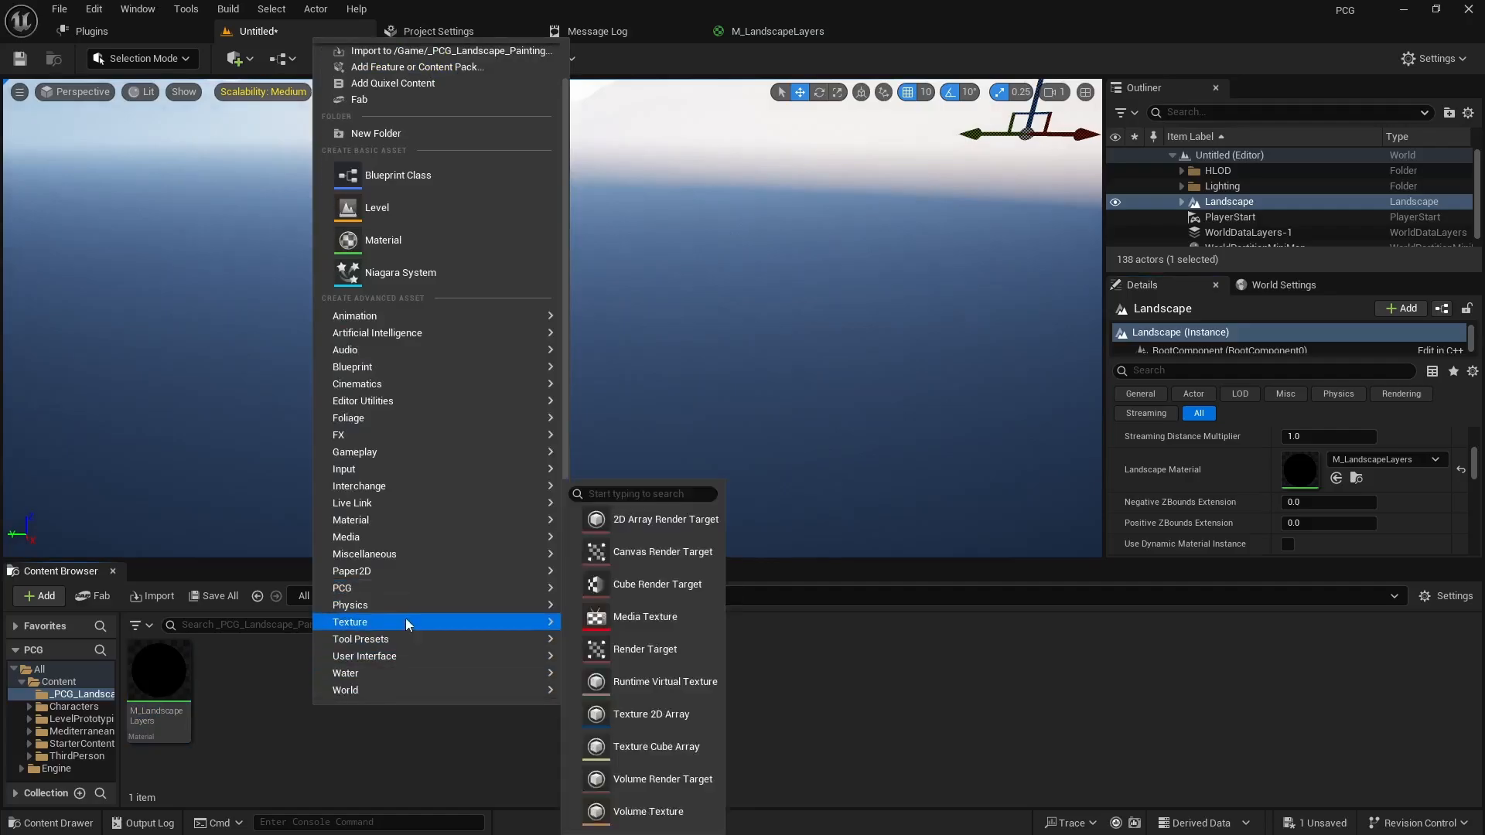
mouse_move(379, 591)
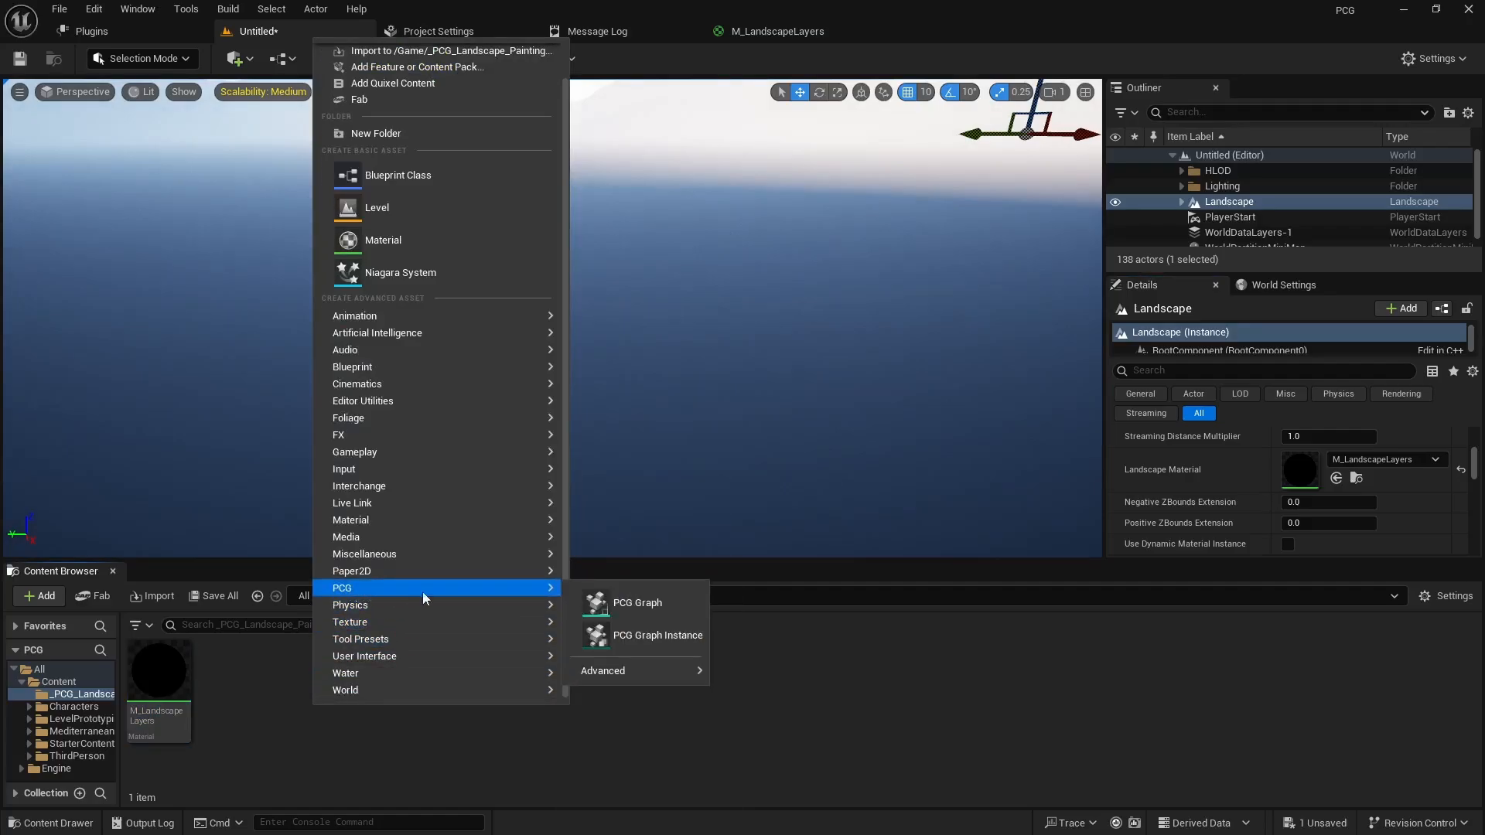
click(659, 603)
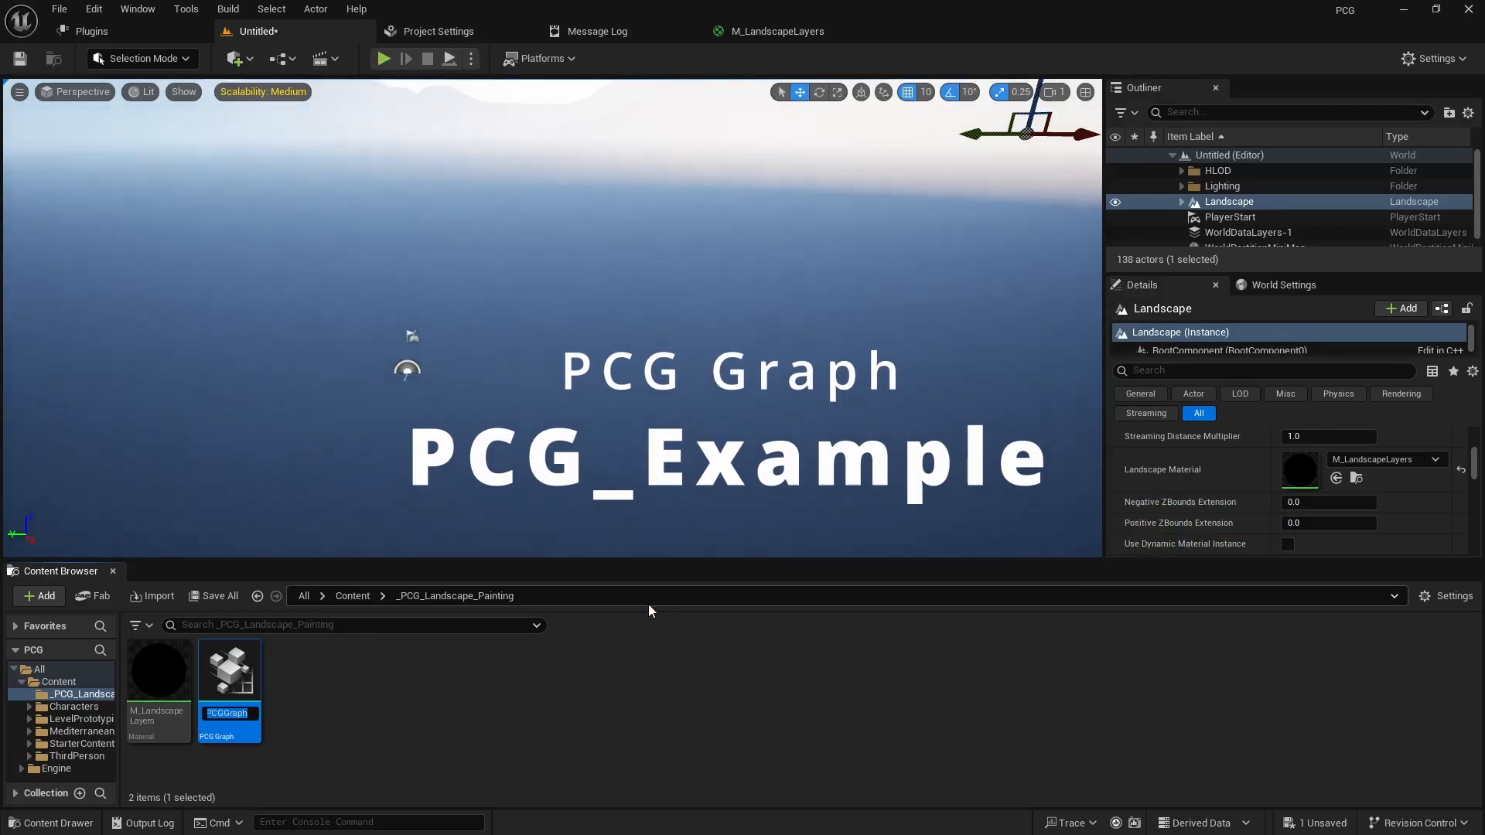
text(PCG_)
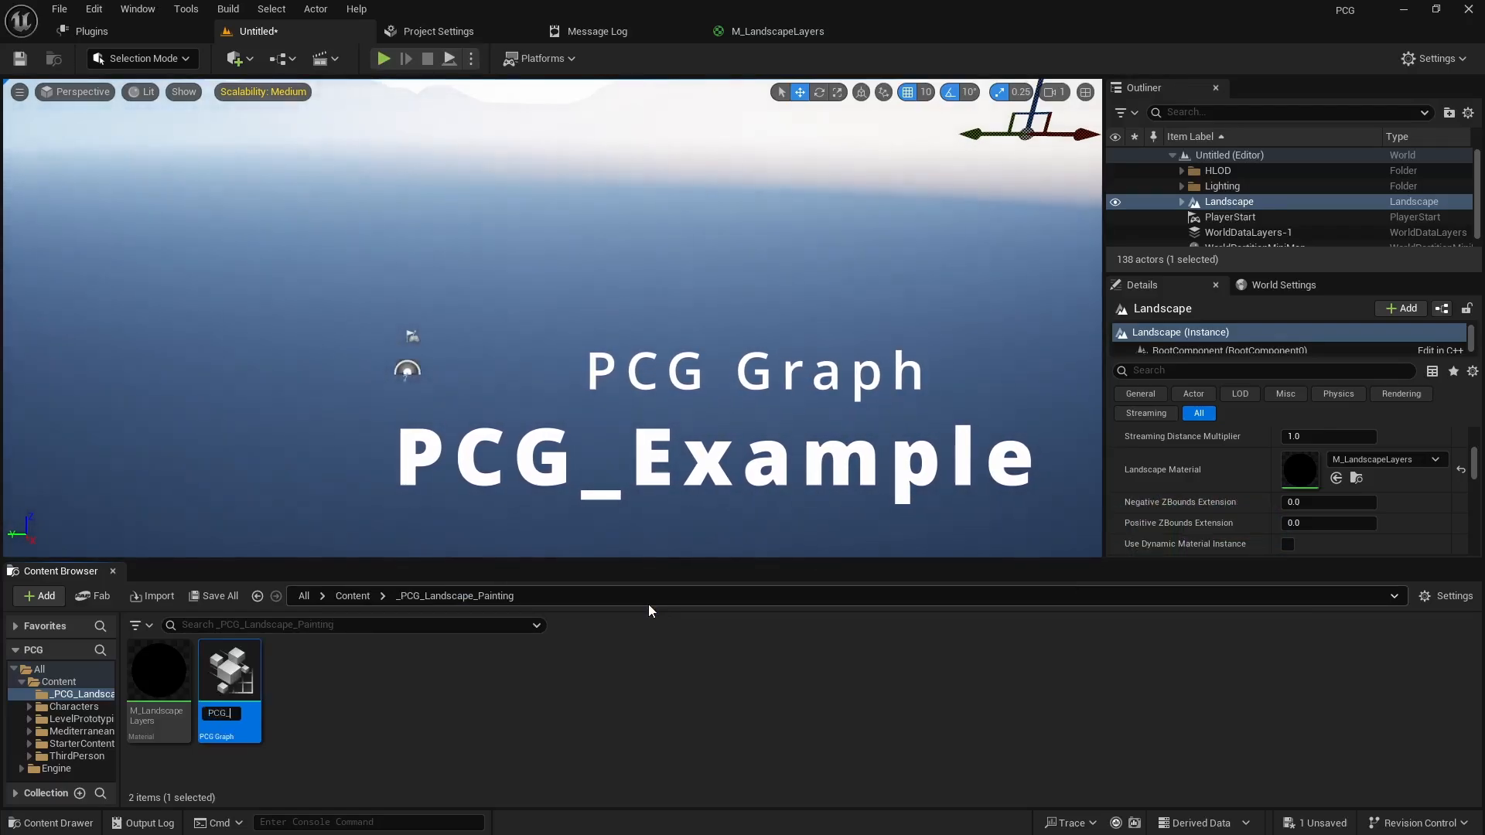
text(Example)
key(Return)
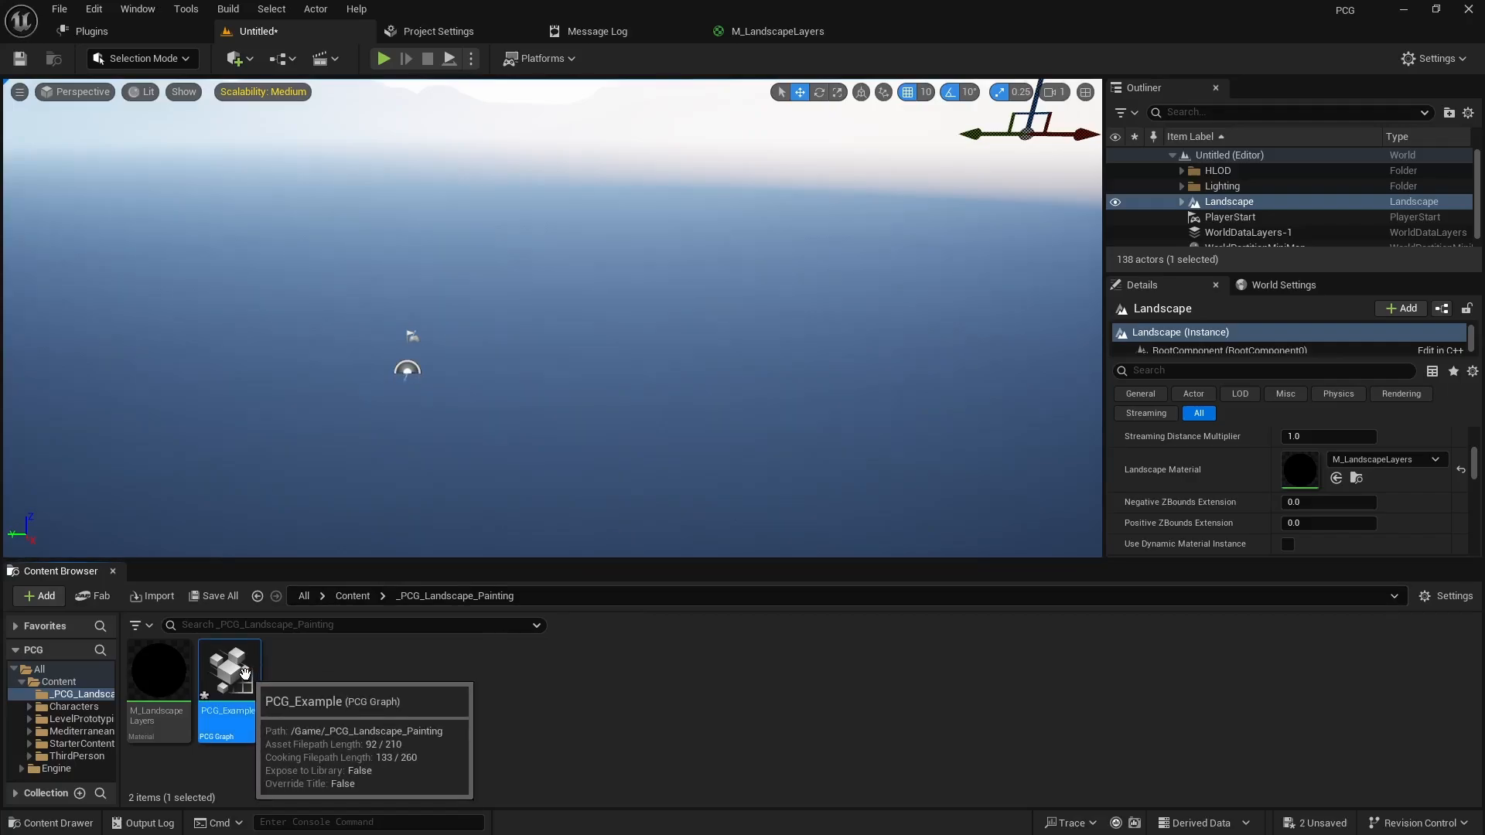
Place the PCG_Example graph in the level as a PCG volume on the landscape
drag(245, 673, 523, 343)
mouse_move(554, 381)
right_down()
mouse_move(554, 288)
mouse_move(631, 397)
mouse_move(636, 366)
mouse_move(520, 320)
mouse_move(434, 333)
mouse_move(650, 313)
mouse_move(554, 382)
right_up()
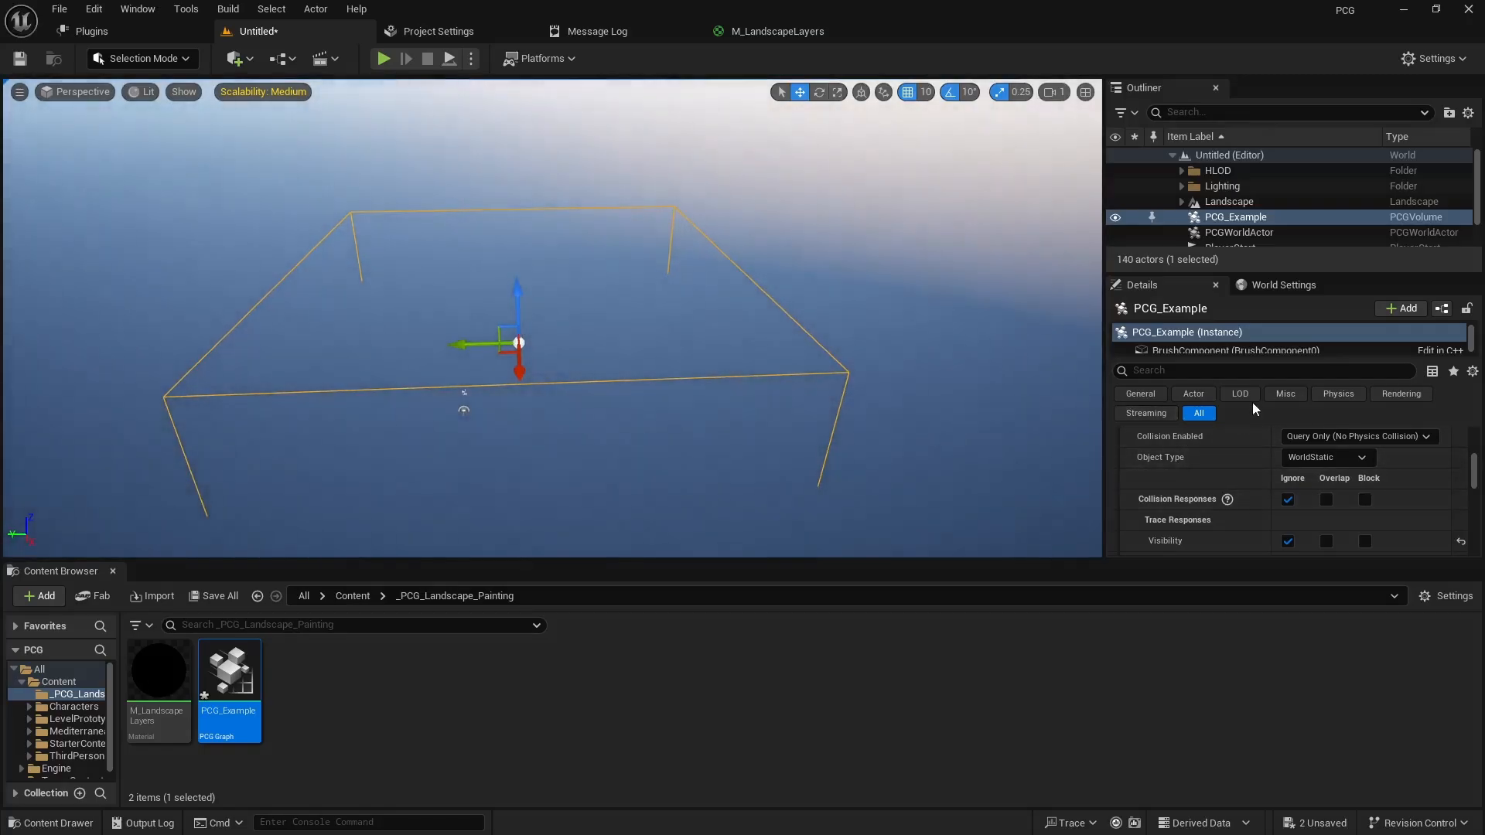
Set the X and Y scale of the PCG_Example volume to 250
scroll(1327, 463, up, 5)
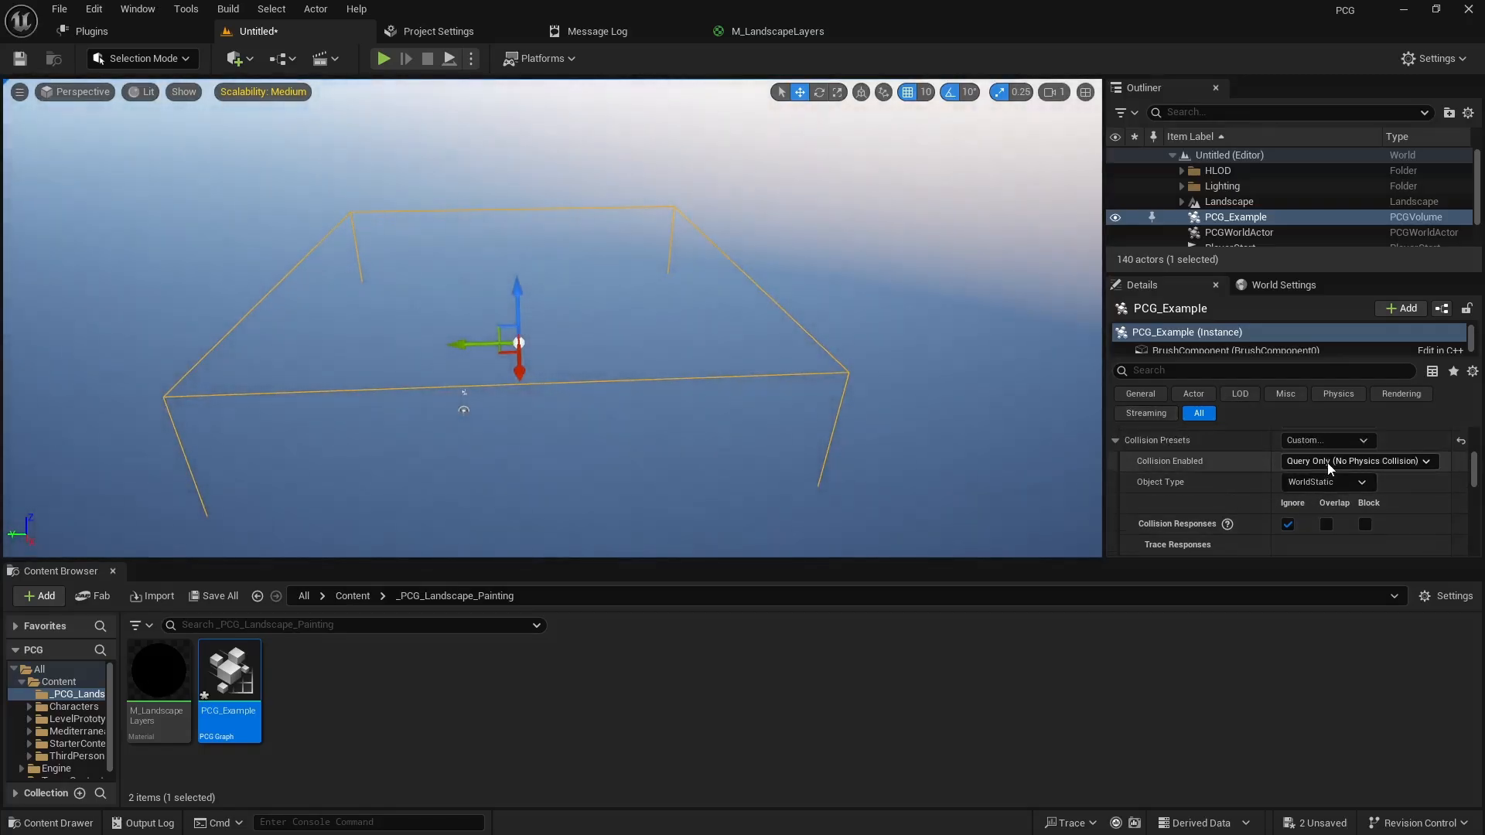
scroll(1324, 465, up, 6)
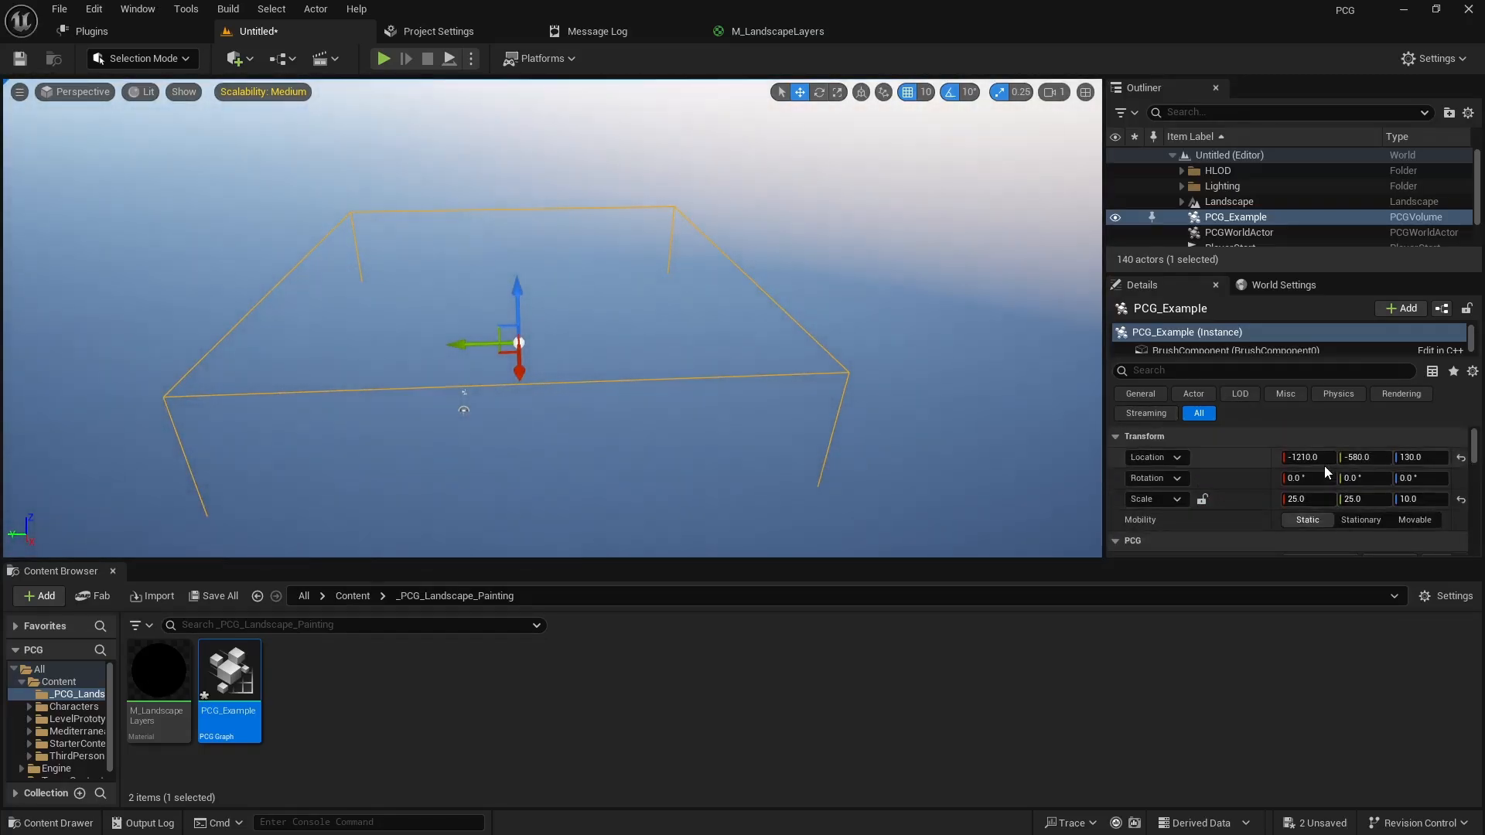
click(1321, 498)
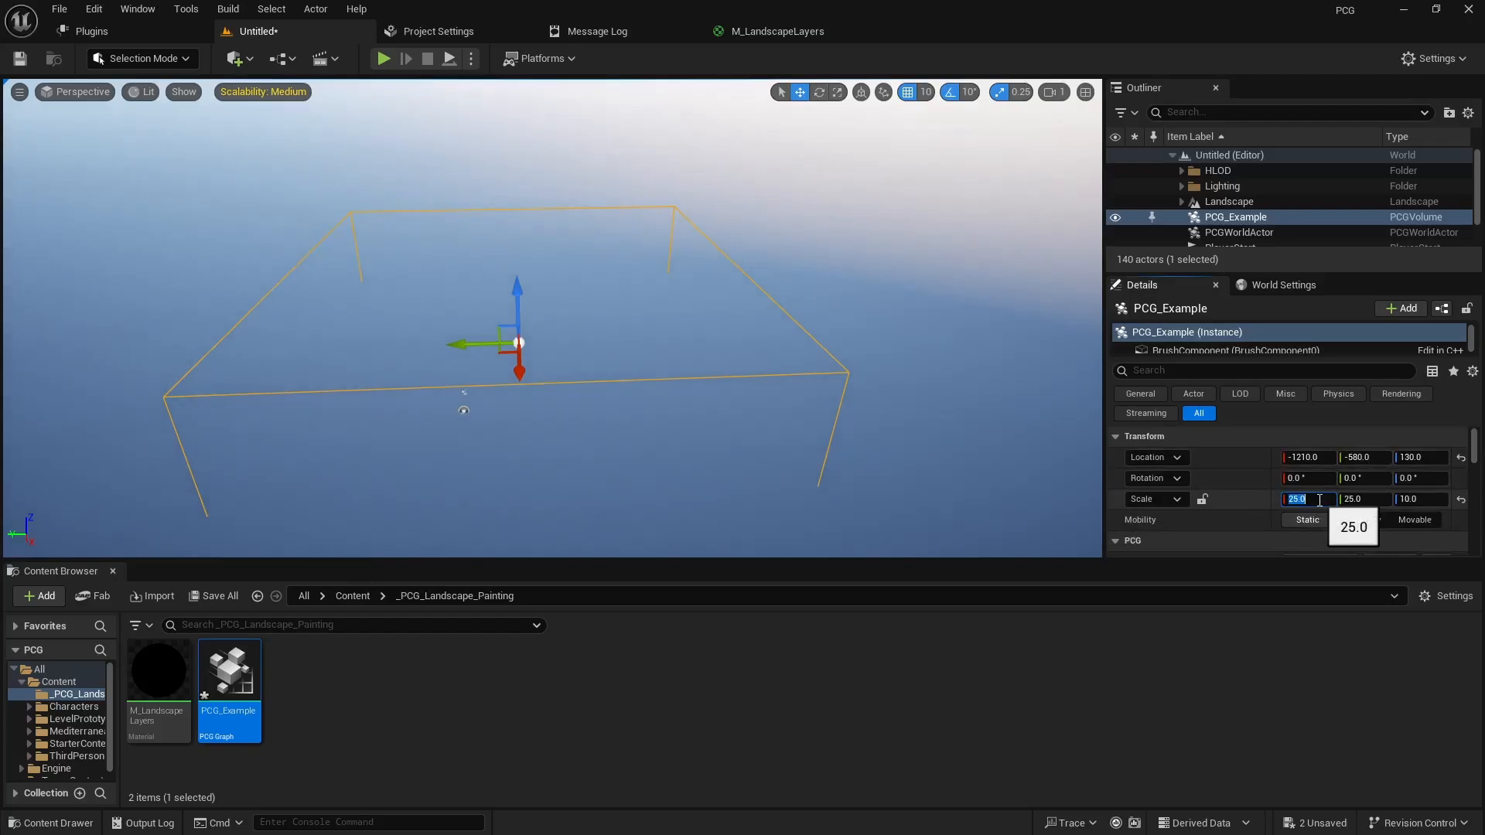
key(Tab)
text(250)
key(Return)
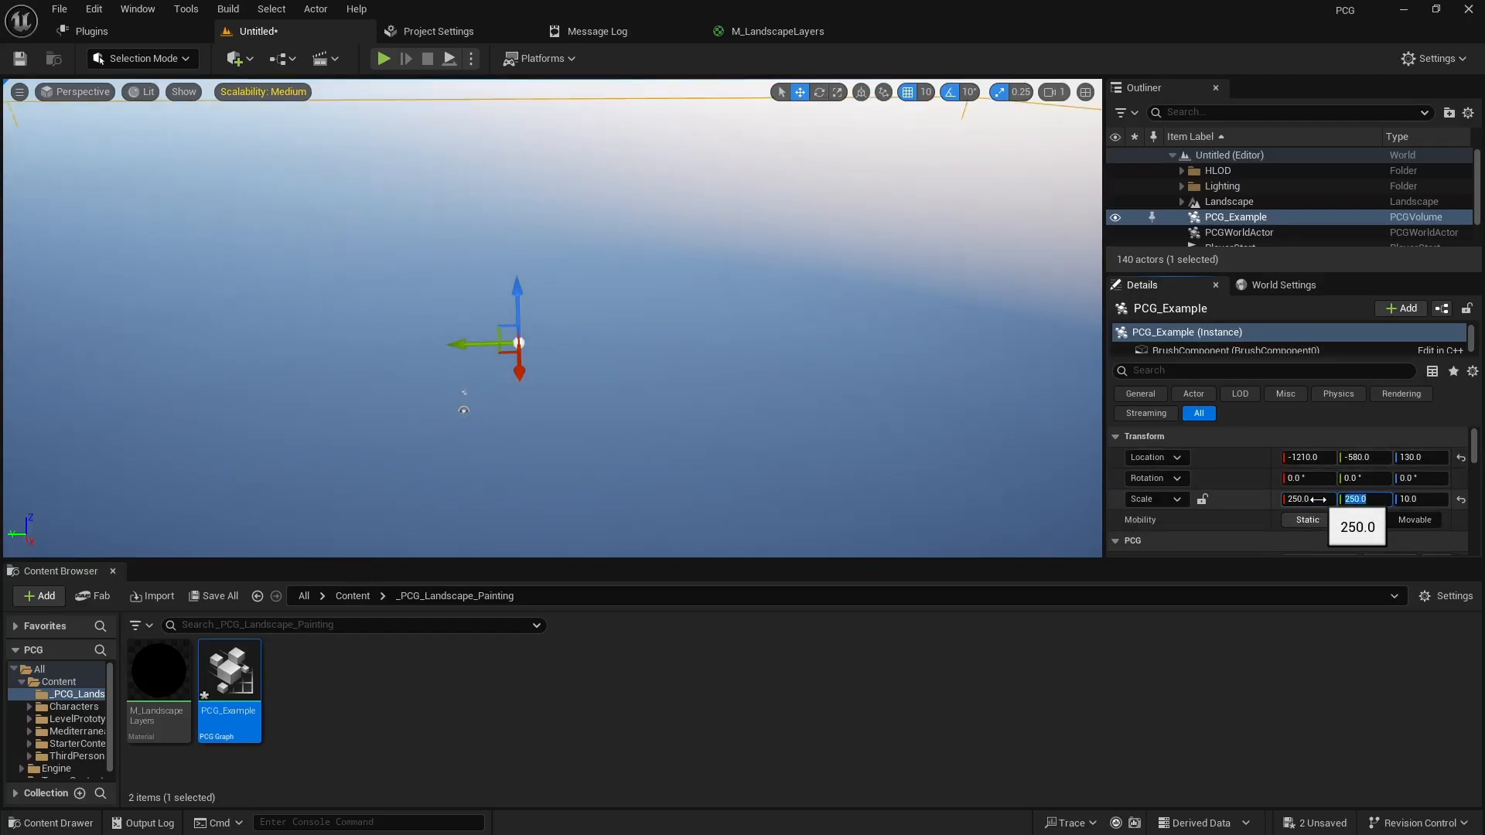
right_drag(774, 294, 560, 268)
Open the PCG_Example graph and add a Get Landscape Data node below and beside the Input node
double_click(247, 681)
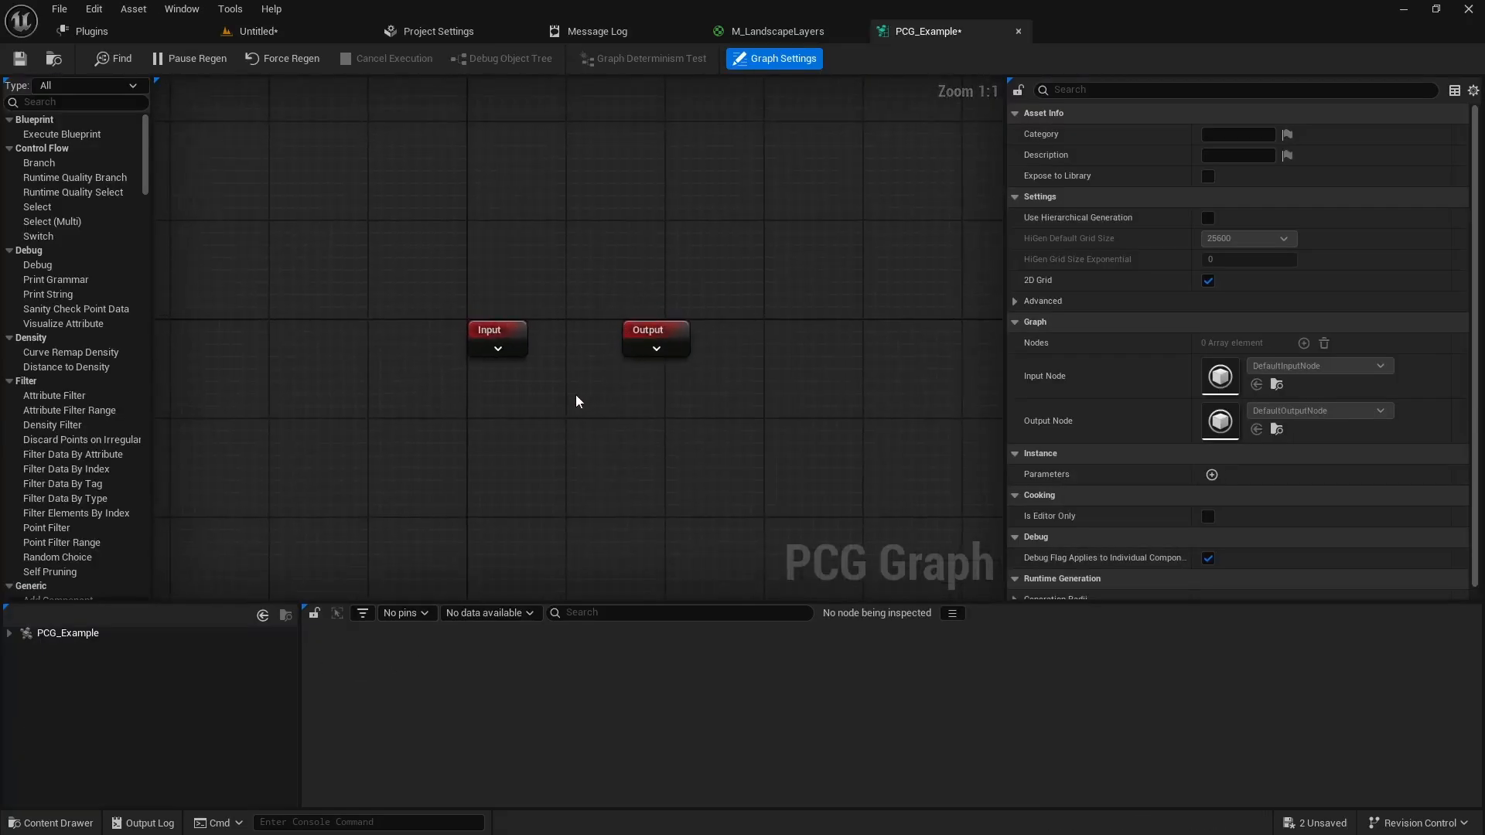
right_drag(620, 427, 608, 289)
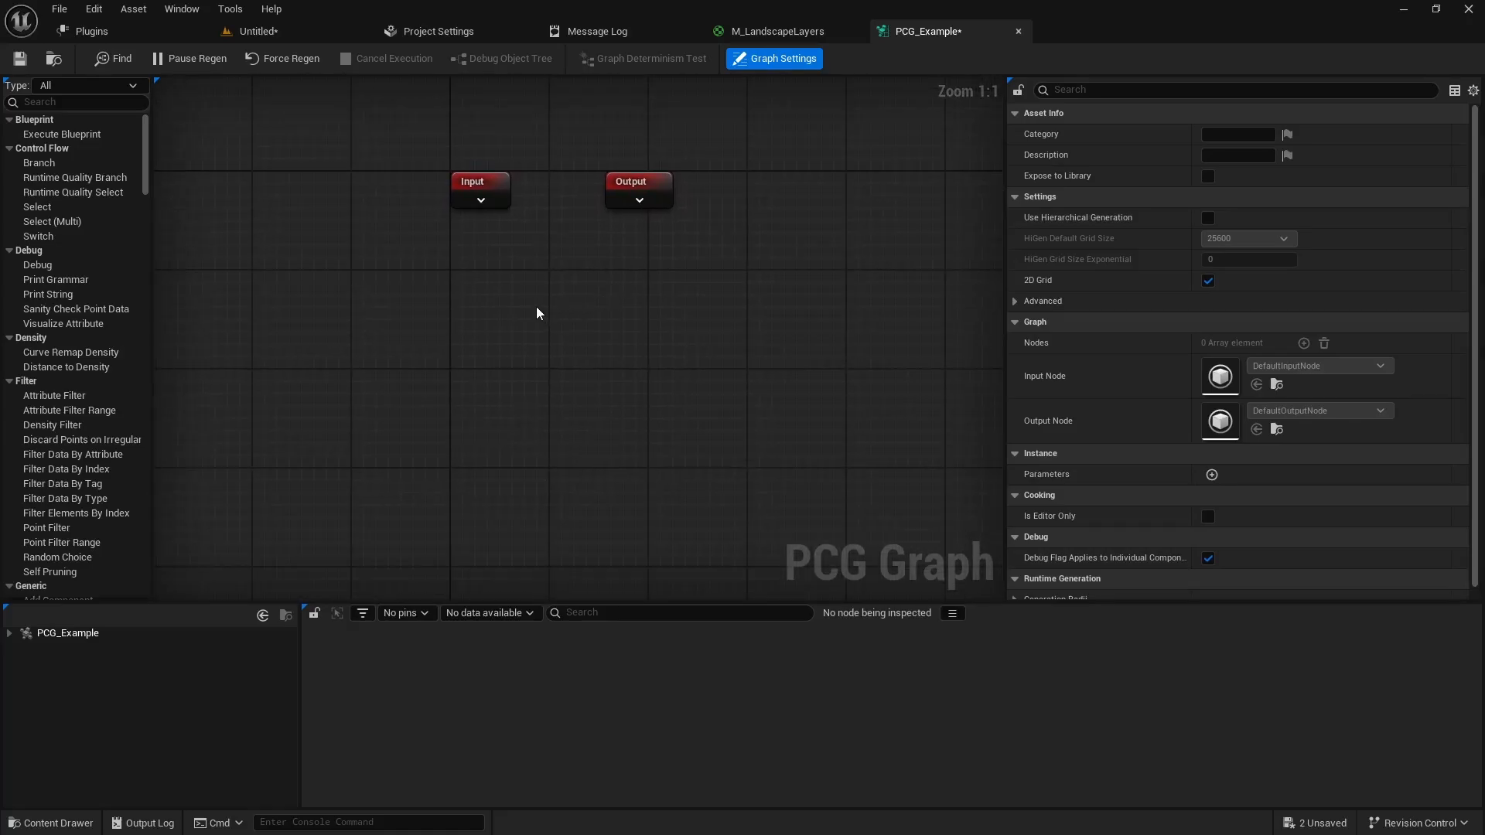
right_click(328, 298)
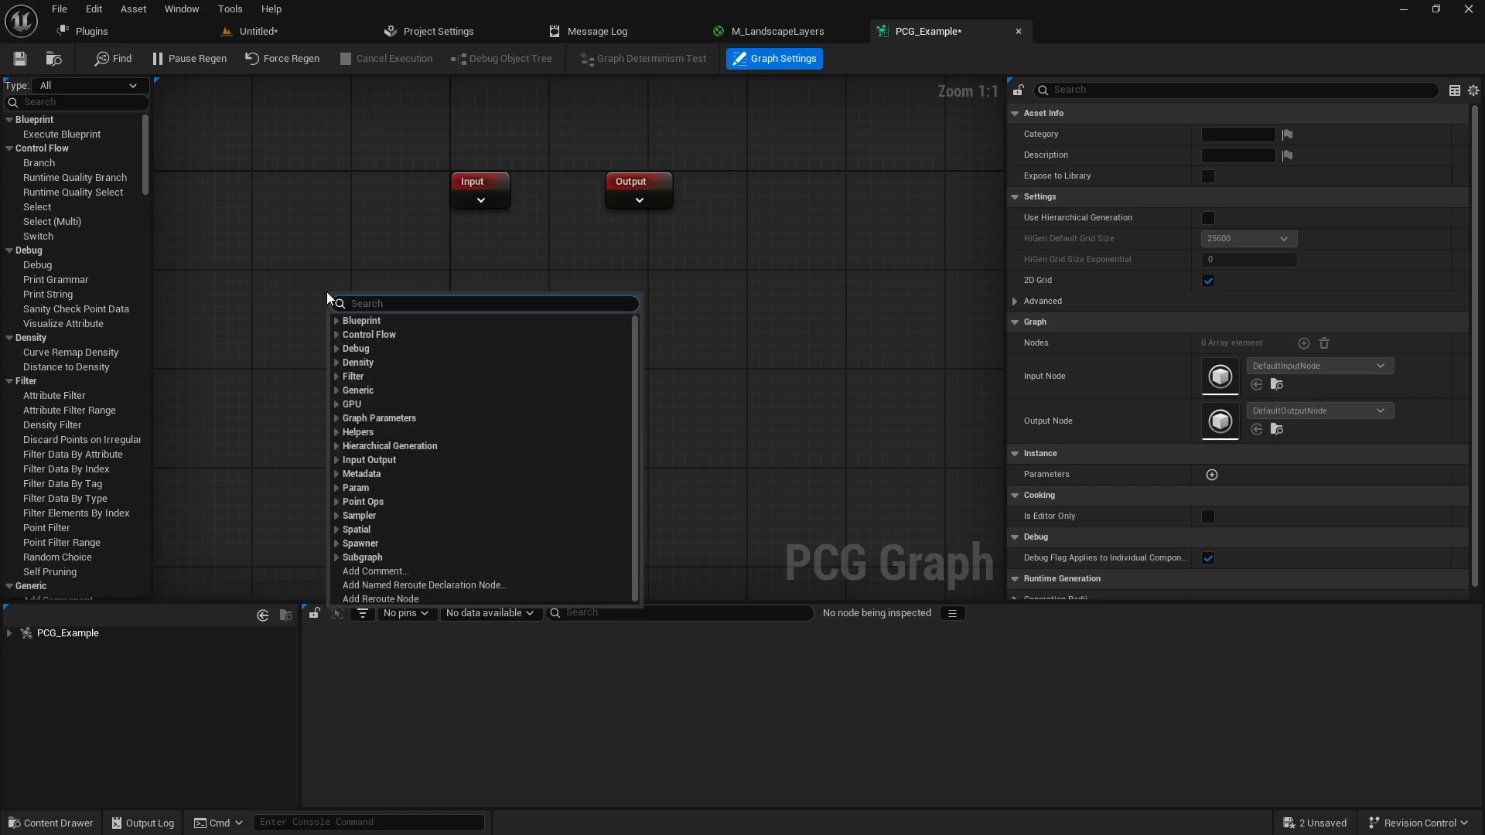
text(get land)
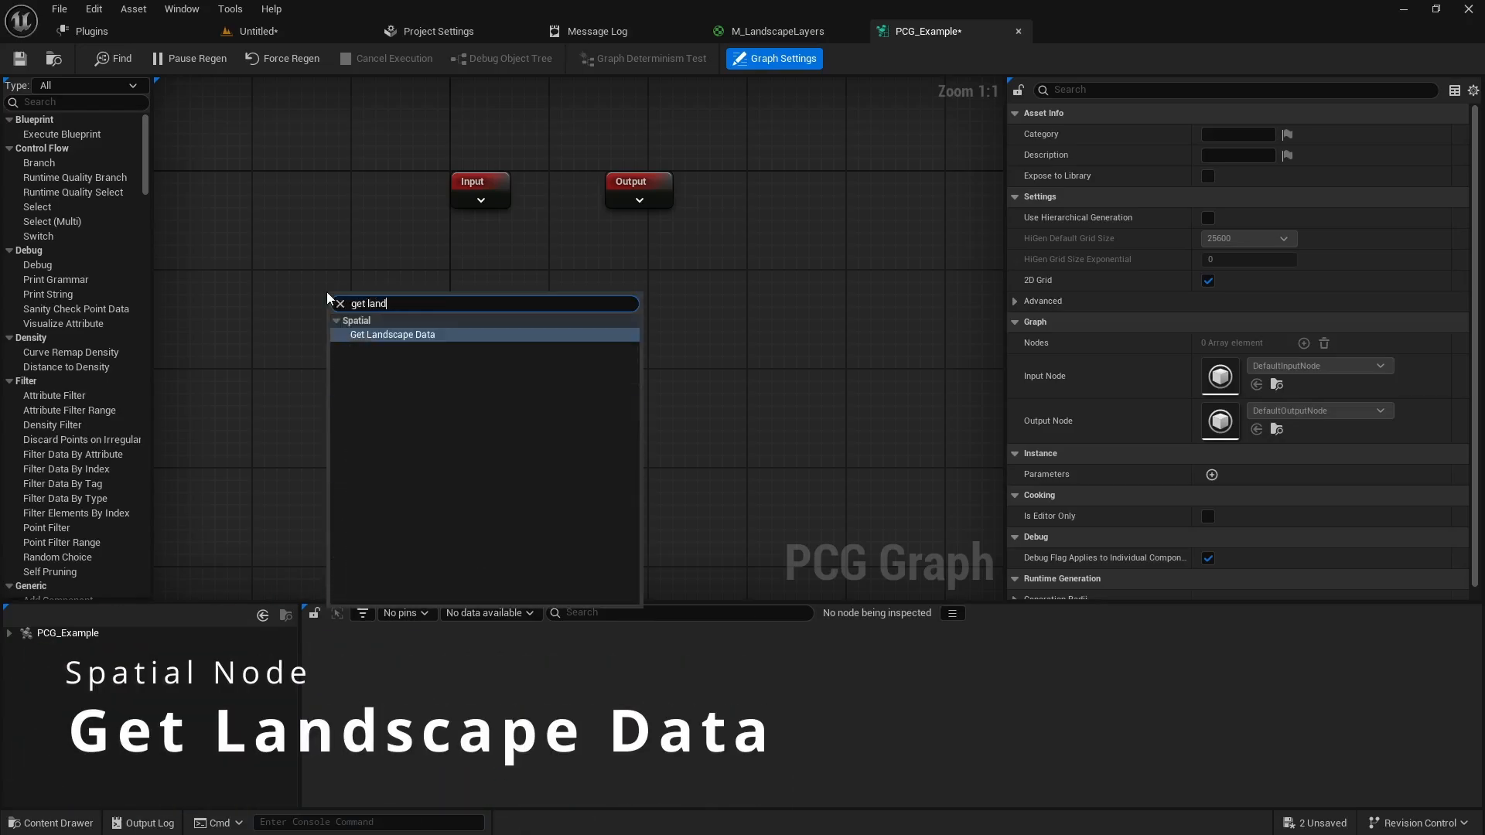
key(Return)
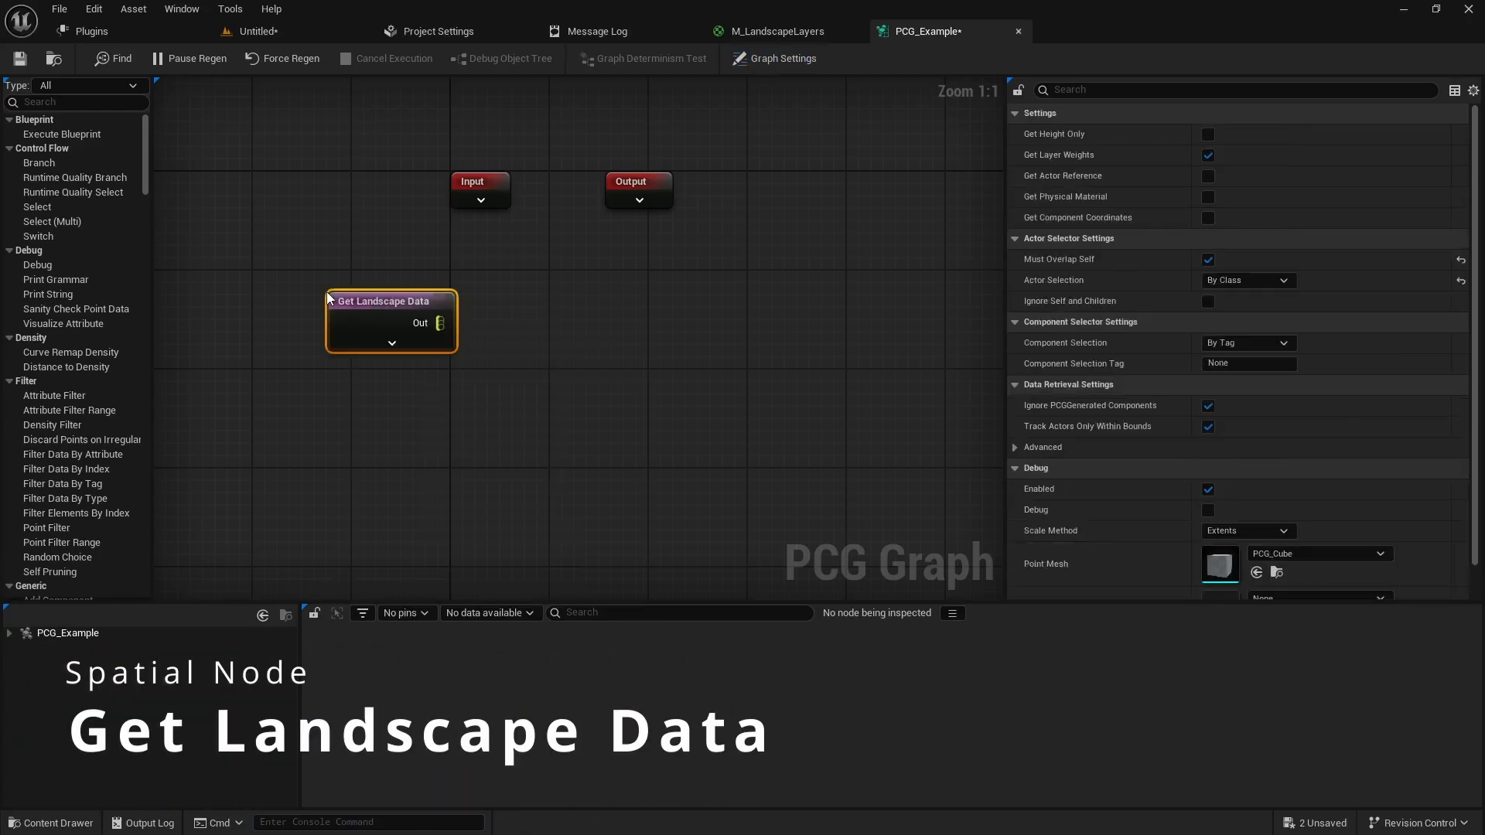
drag(385, 300, 271, 295)
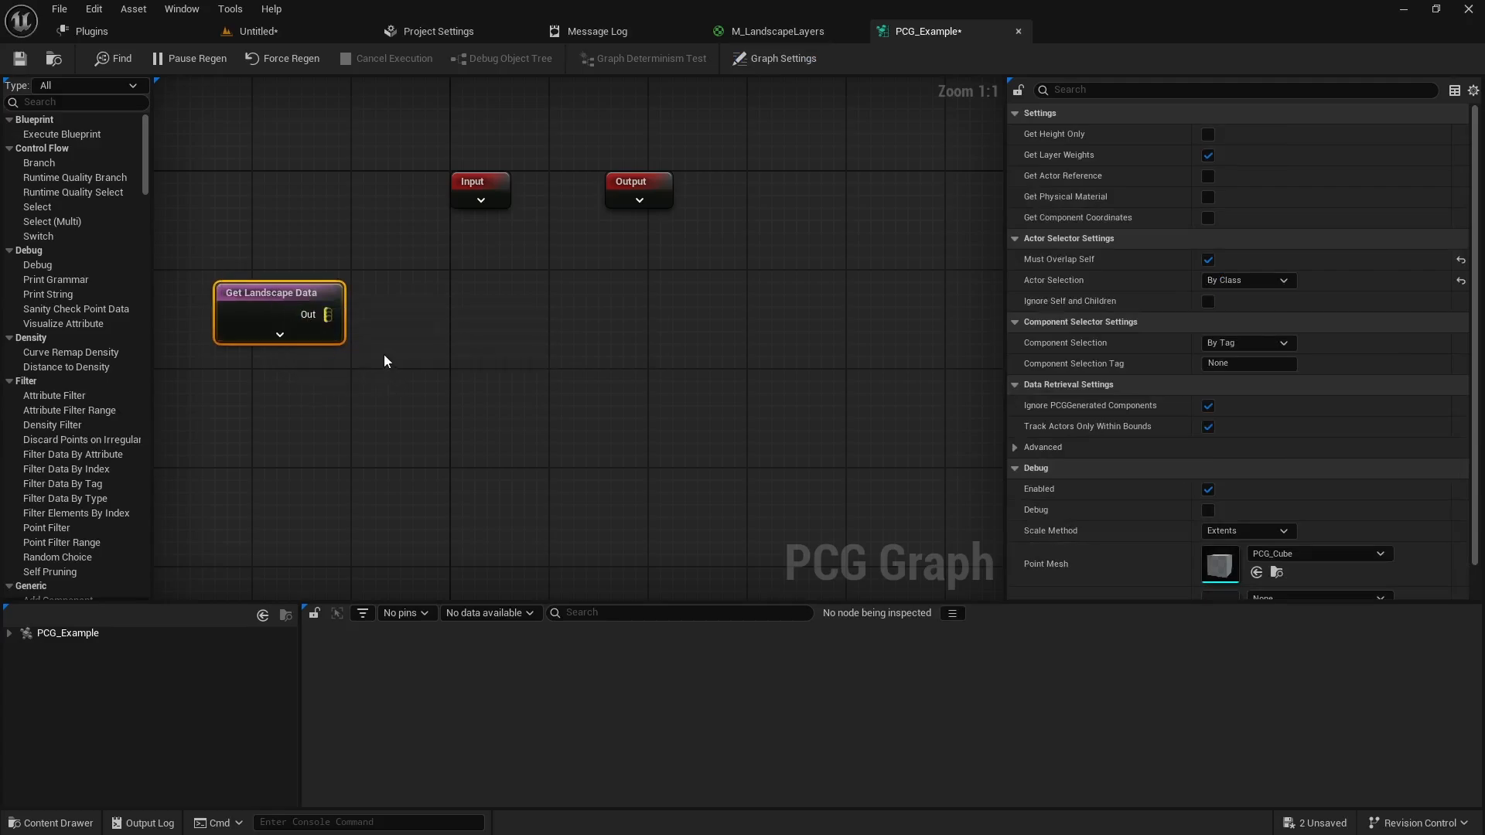
Add a Surface Sampler fed by the Get Landscape Data output and align it beside that node
drag(328, 314, 426, 330)
text(su)
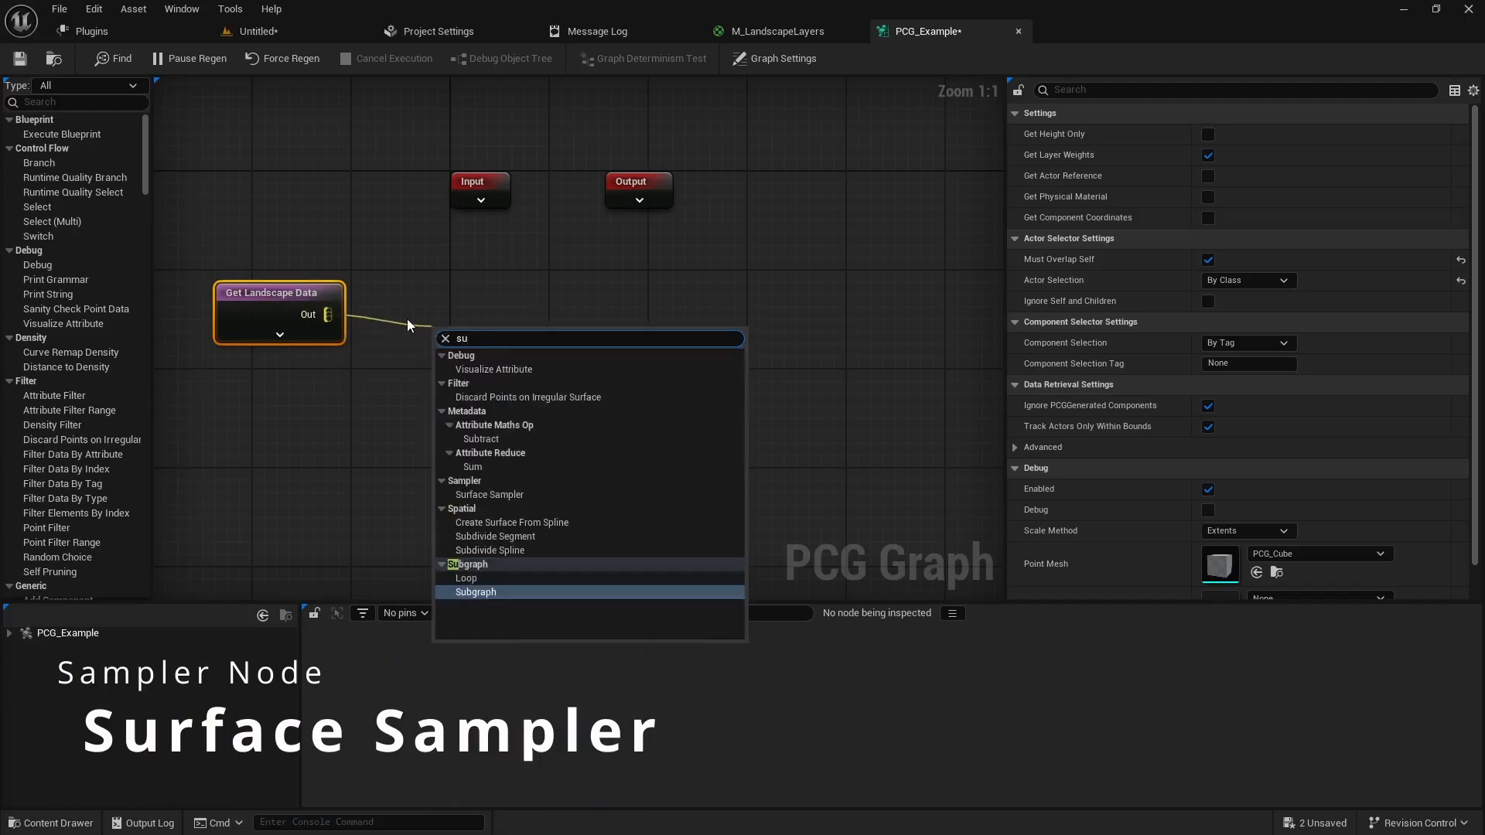
text(rface)
key(Return)
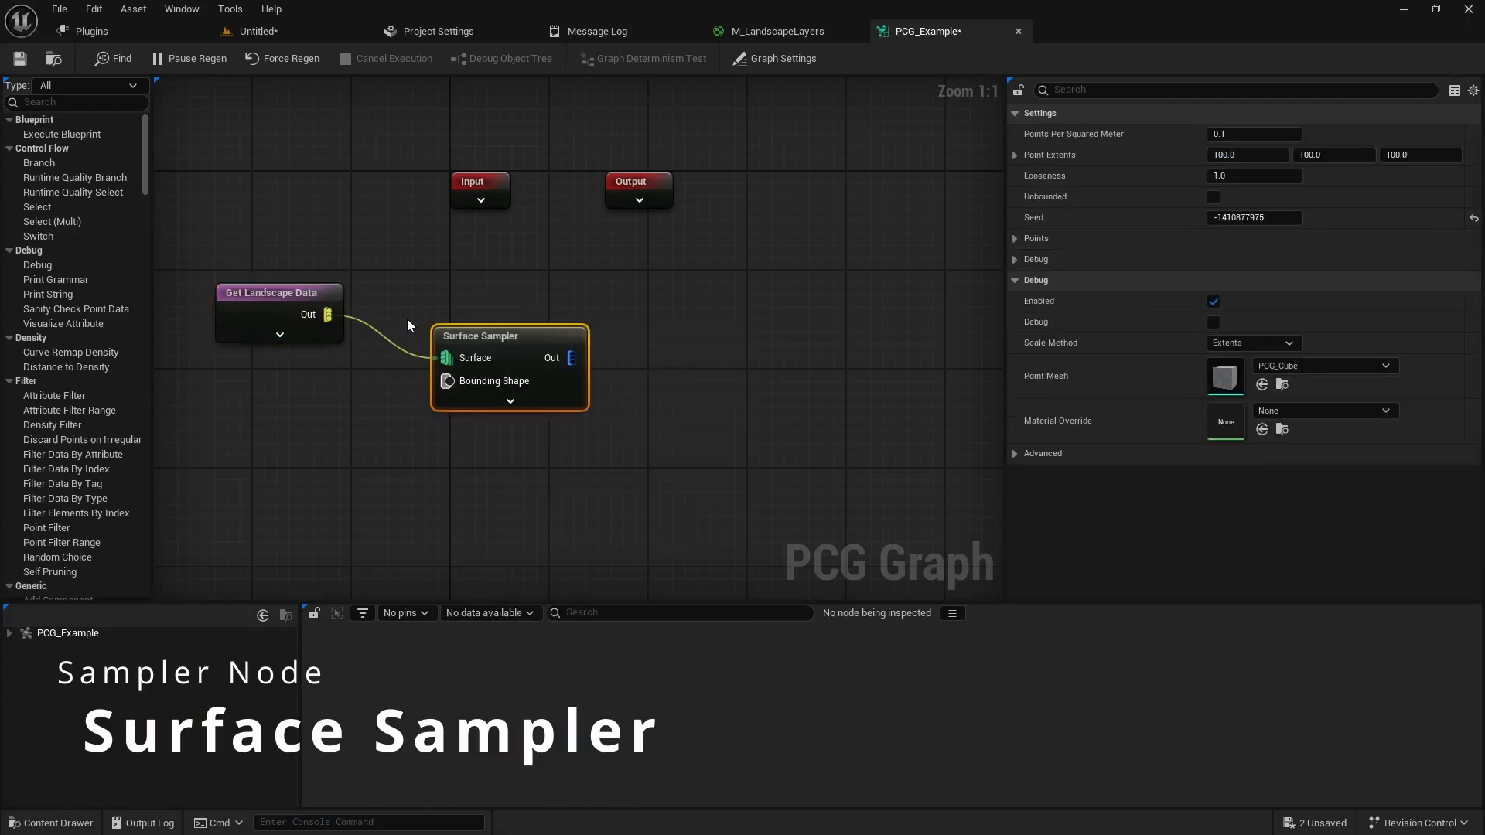
drag(502, 338, 476, 294)
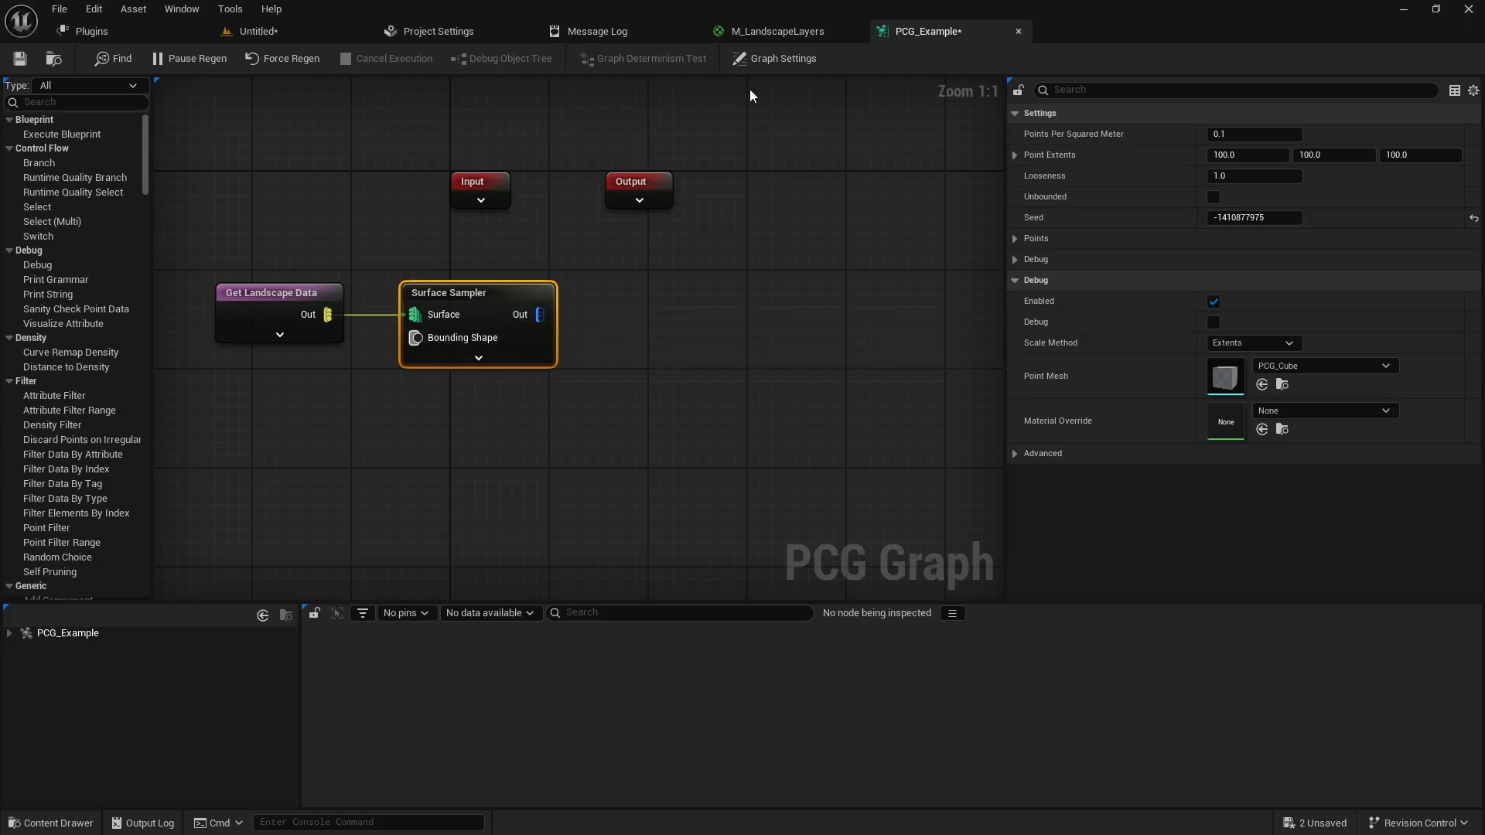
Enable debug display on the Surface Sampler node in the PCG_Example graph
click(778, 31)
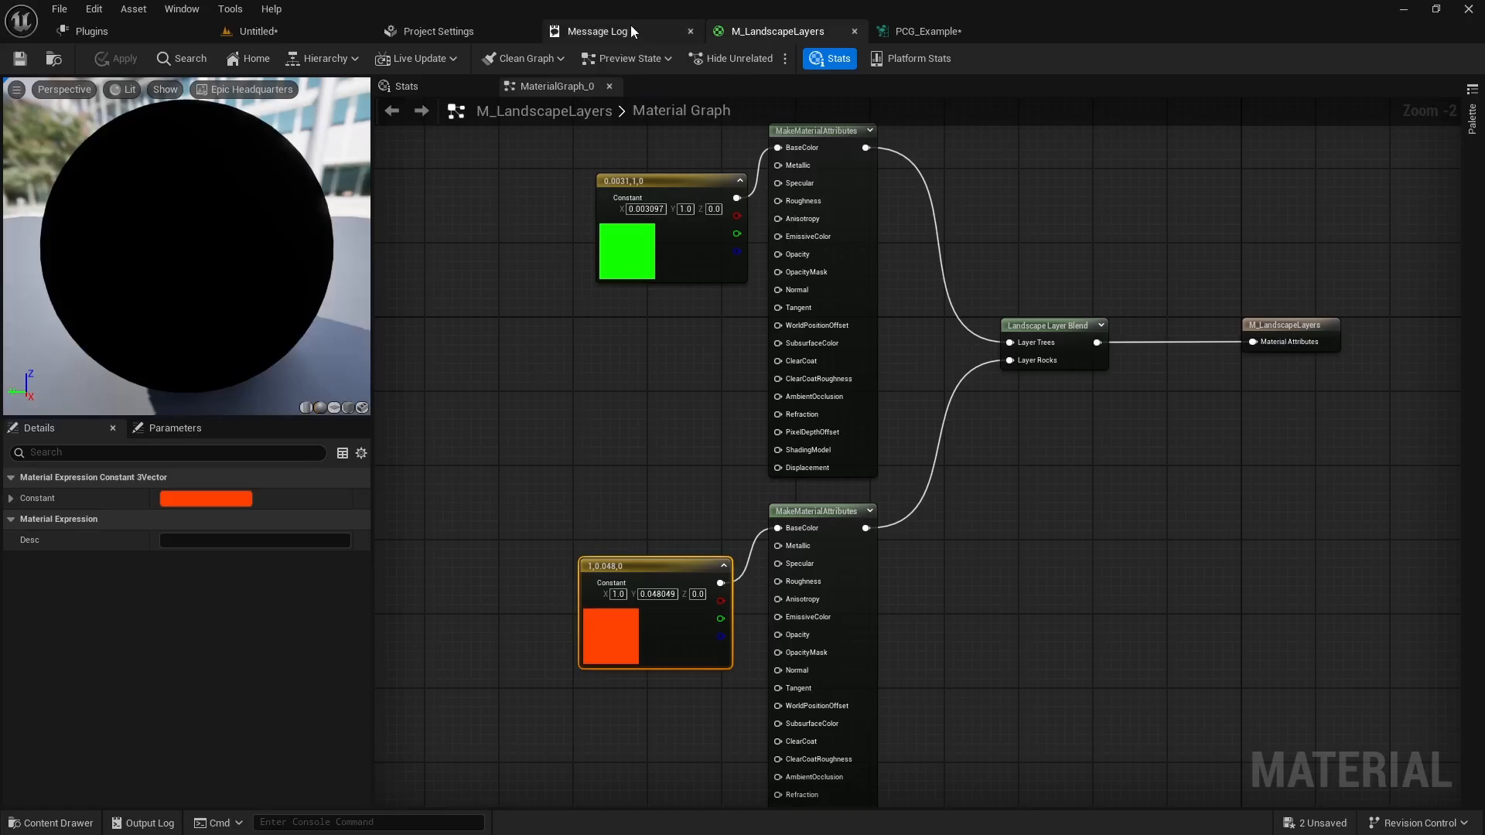
click(263, 31)
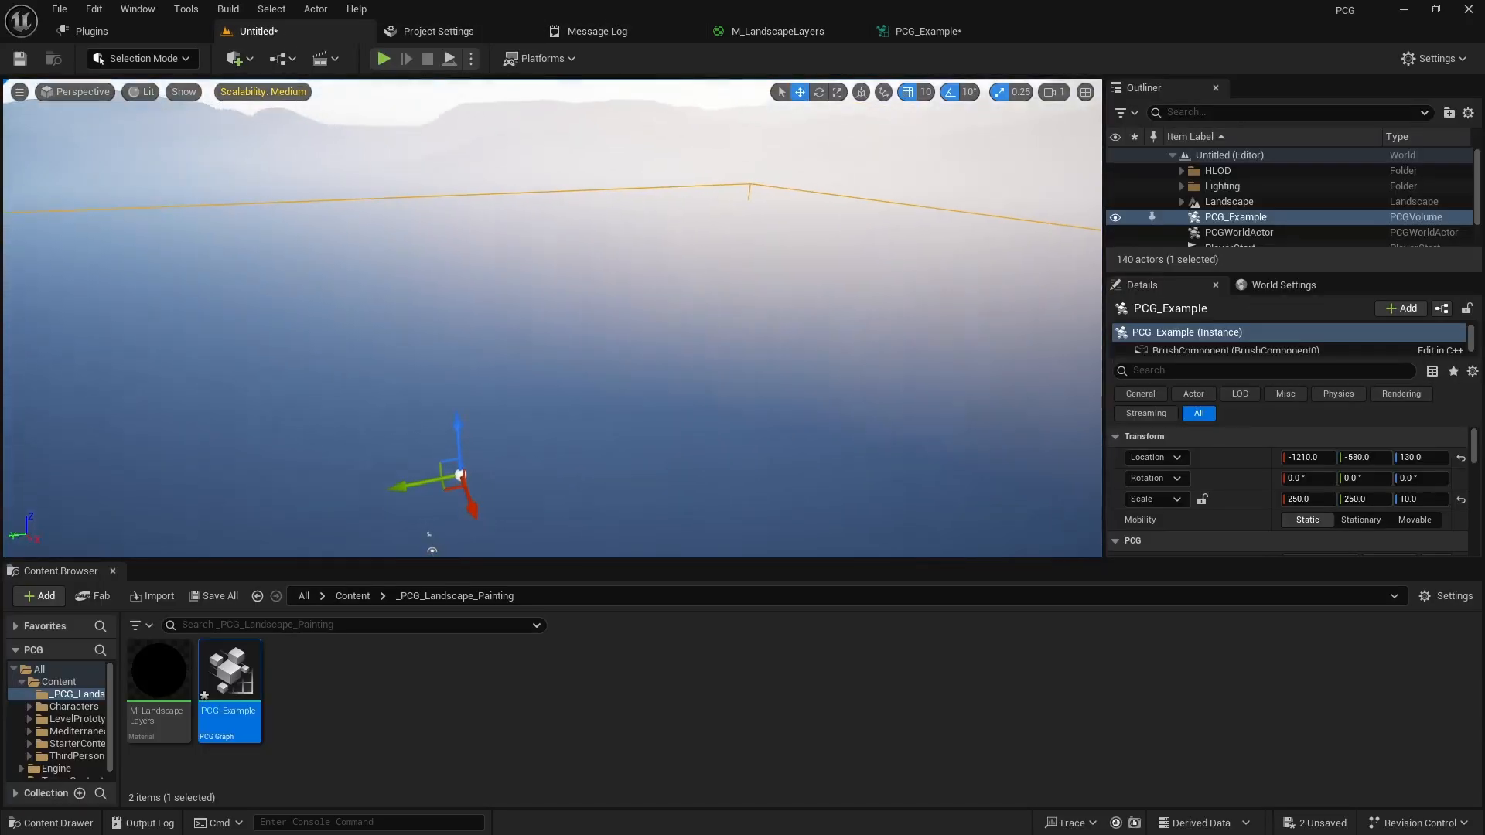
click(915, 33)
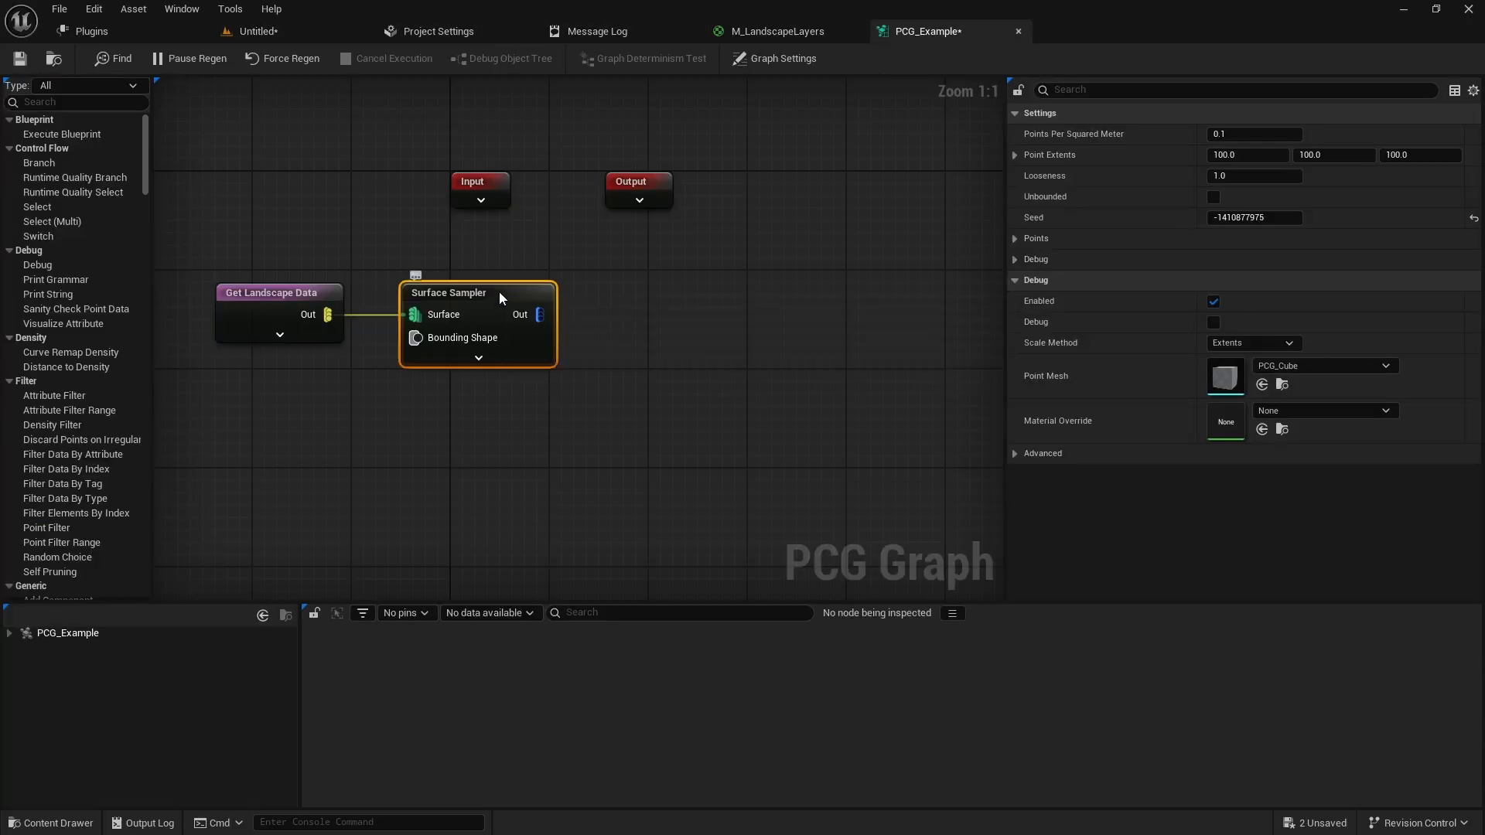
key(d)
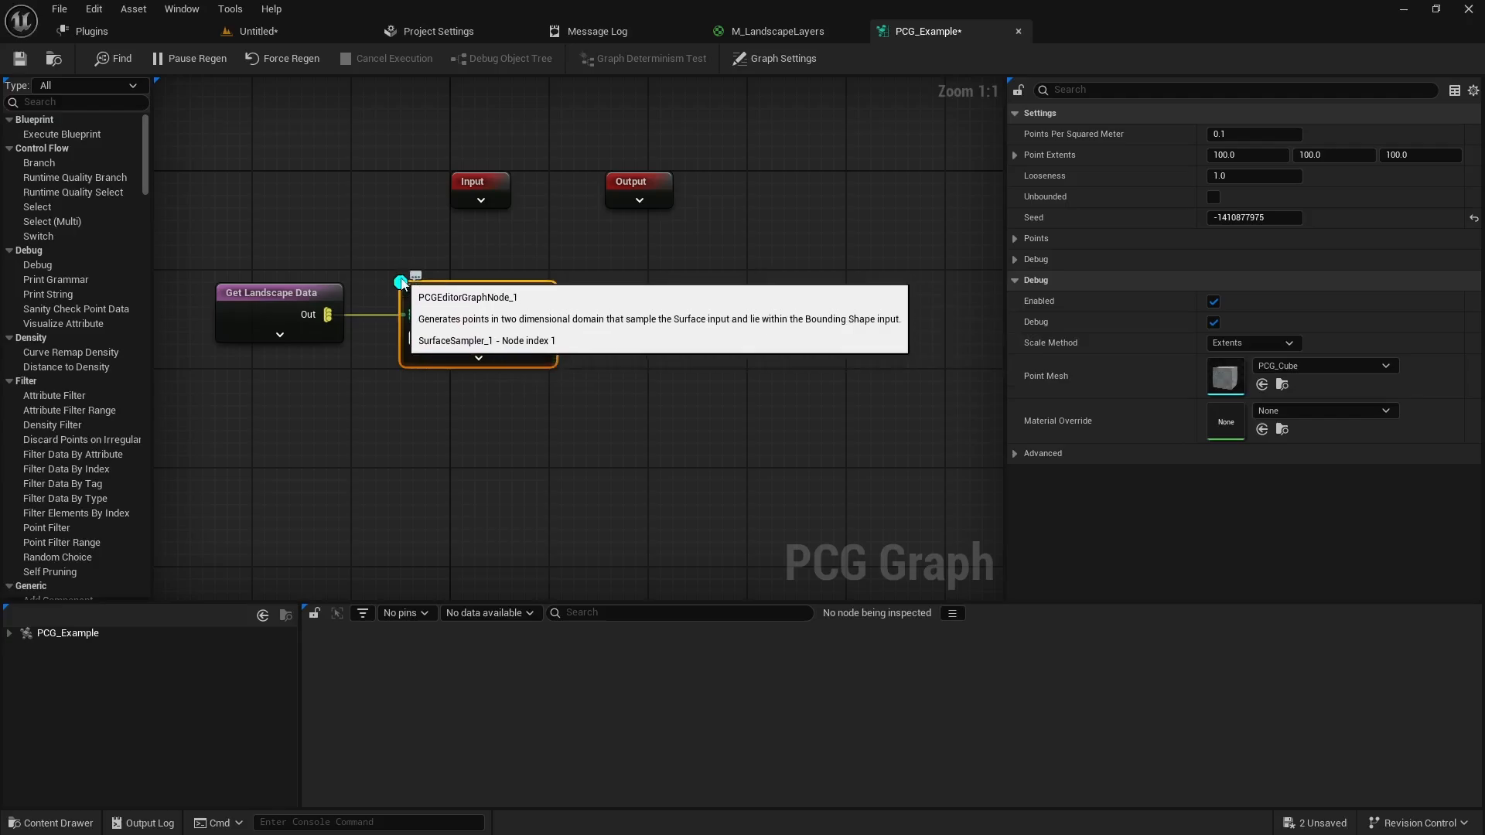
Inspect the sampler's debug points across the landscape in the untitled level
click(311, 24)
right_drag(607, 455, 650, 468)
key(w)
scroll(413, 437, up, 3)
key(w)
scroll(611, 452, down, 3)
key(q)
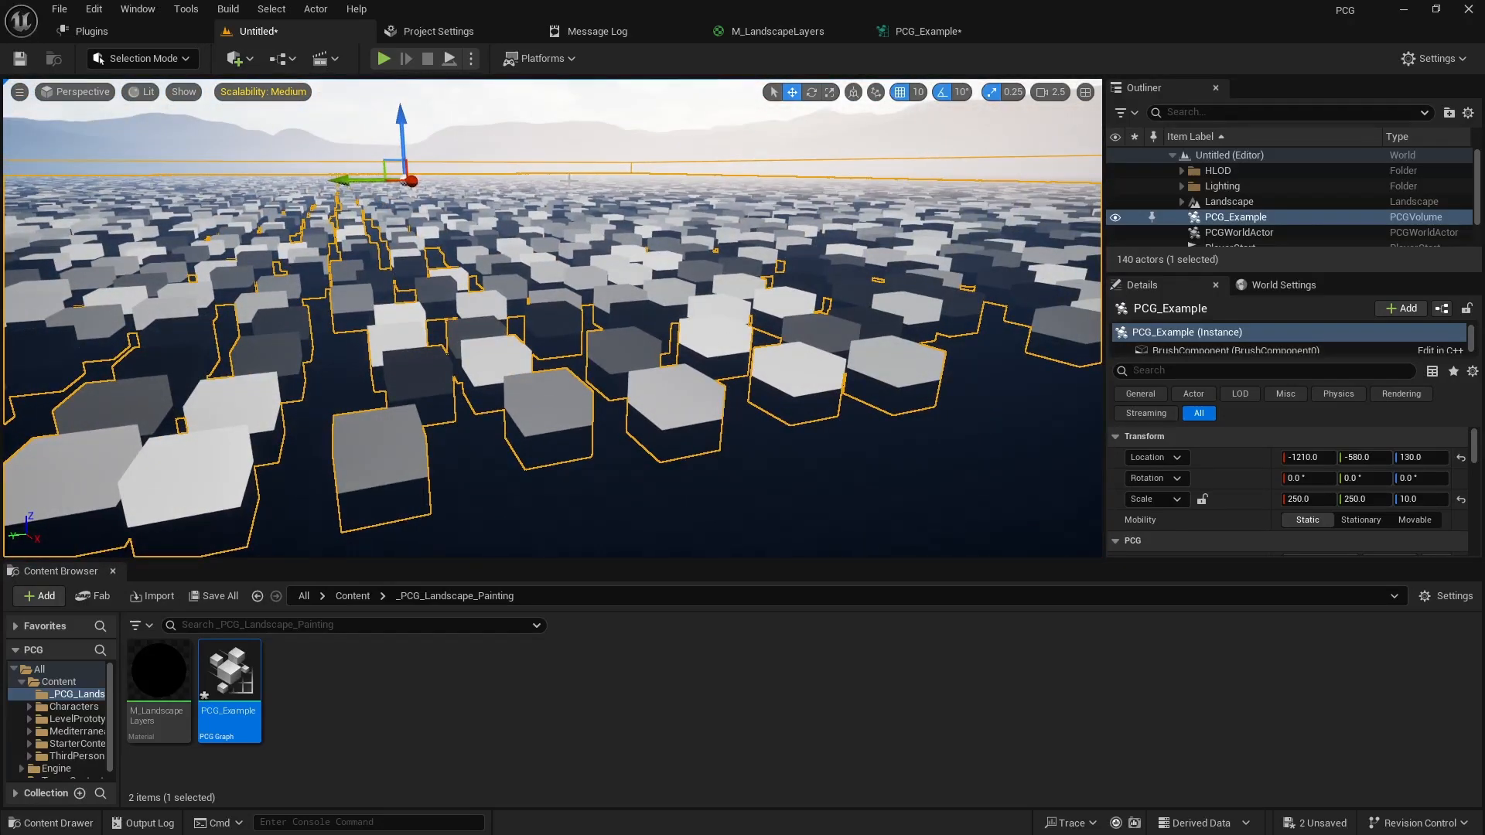
key(e)
mouse_move(650, 467)
right_down()
mouse_move(526, 447)
mouse_move(627, 453)
right_up()
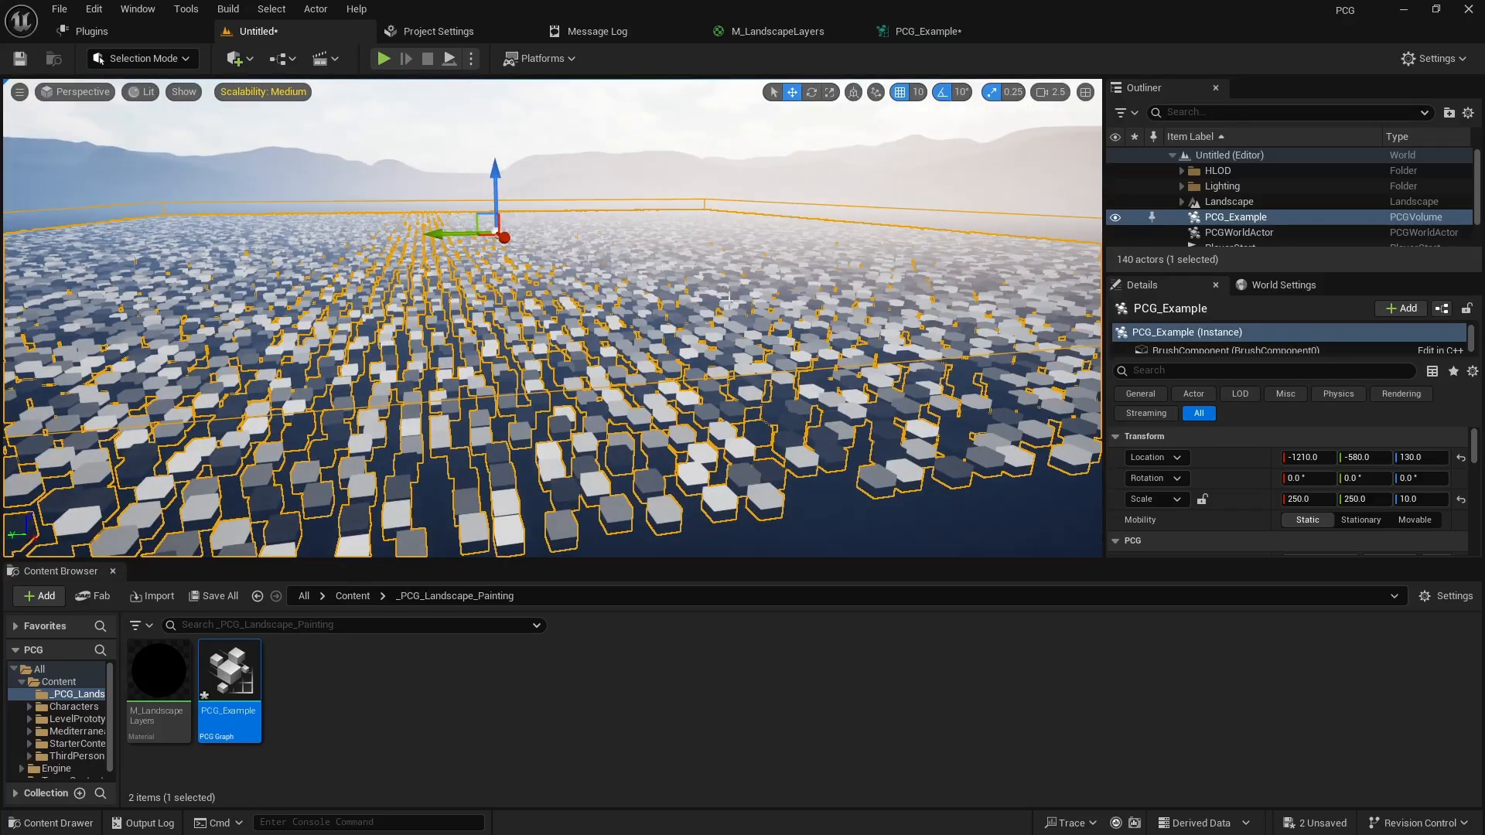
Set all three Point Extents of the Surface Sampler to 50 and check the points in the level
click(928, 31)
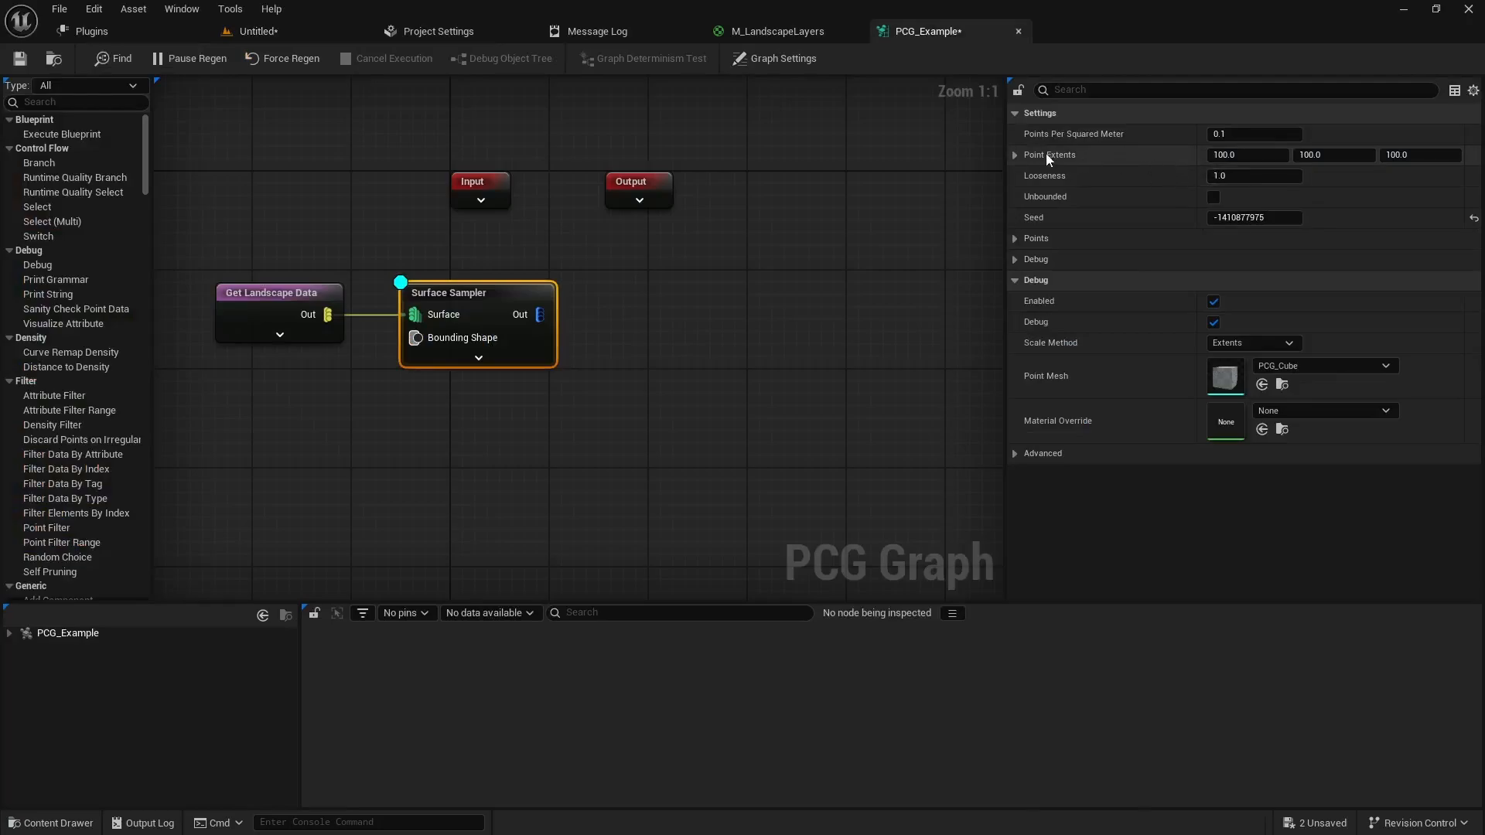
click(1247, 156)
text(50)
key(Tab)
text(50)
key(Tab)
text(50)
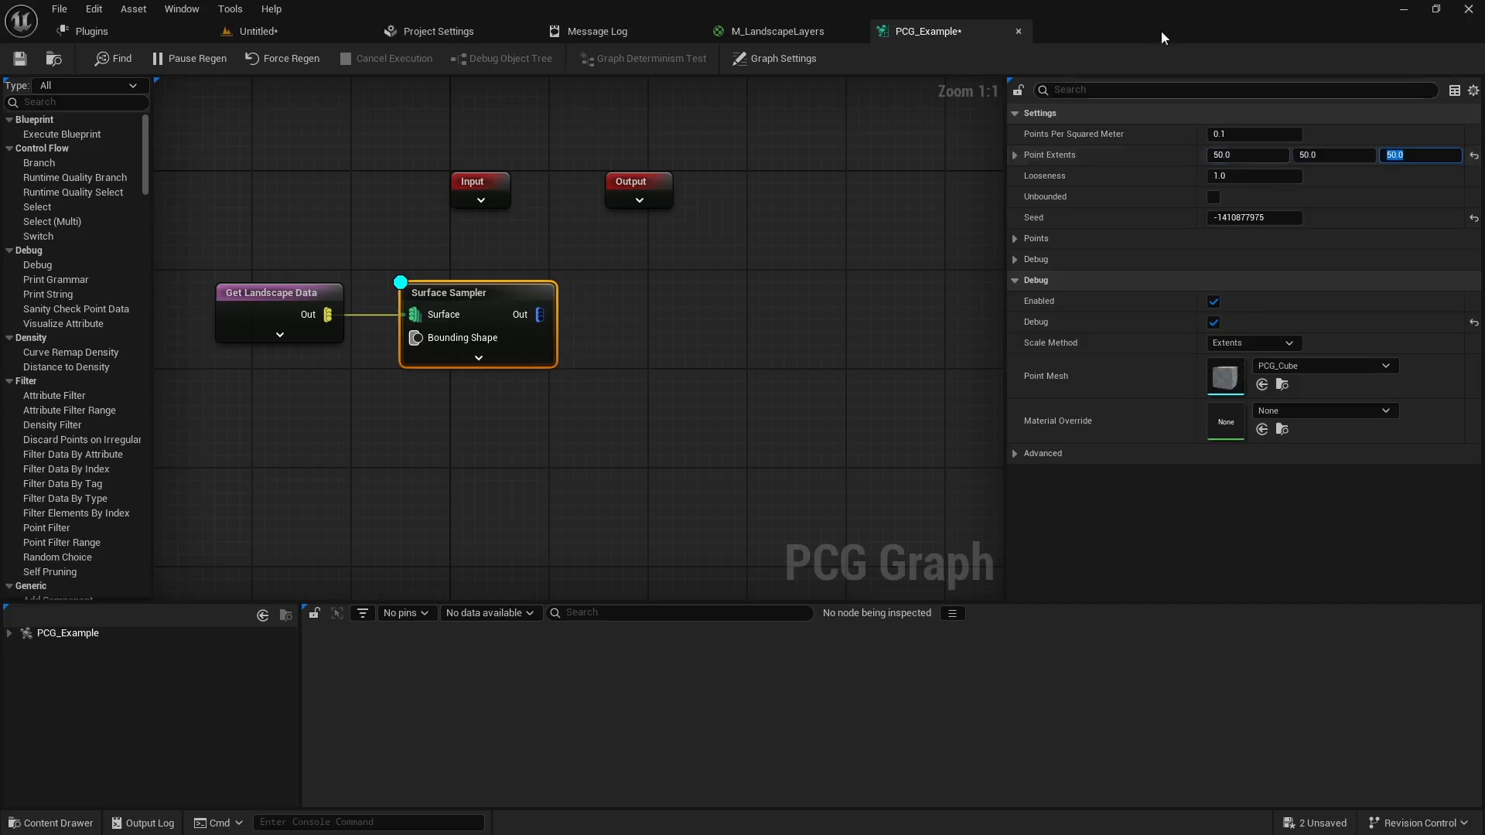
click(299, 23)
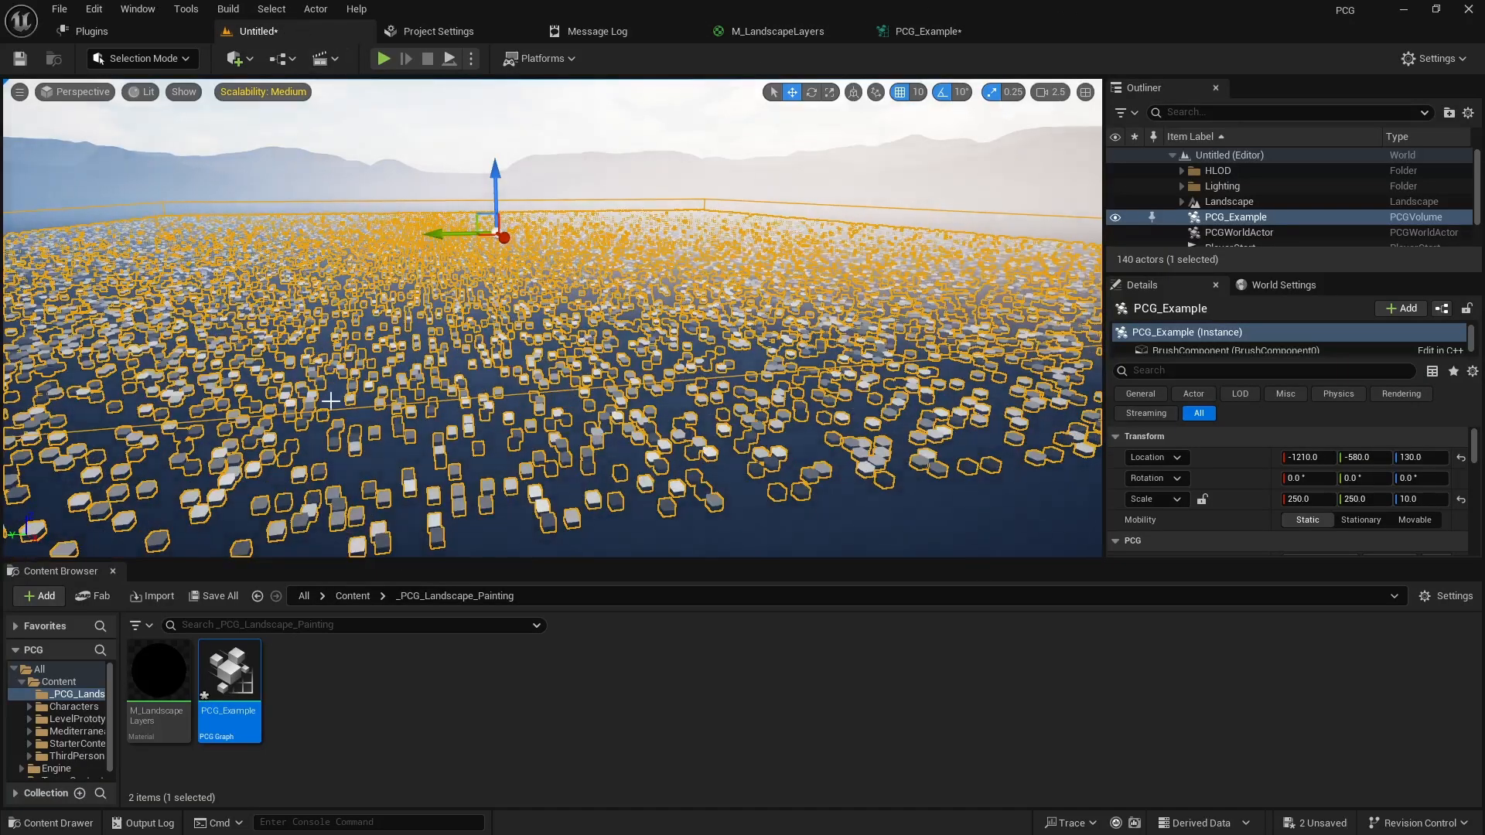
Try Point Extents of 250 on all three axes of the Surface Sampler, check the level, and return to the graph
click(947, 31)
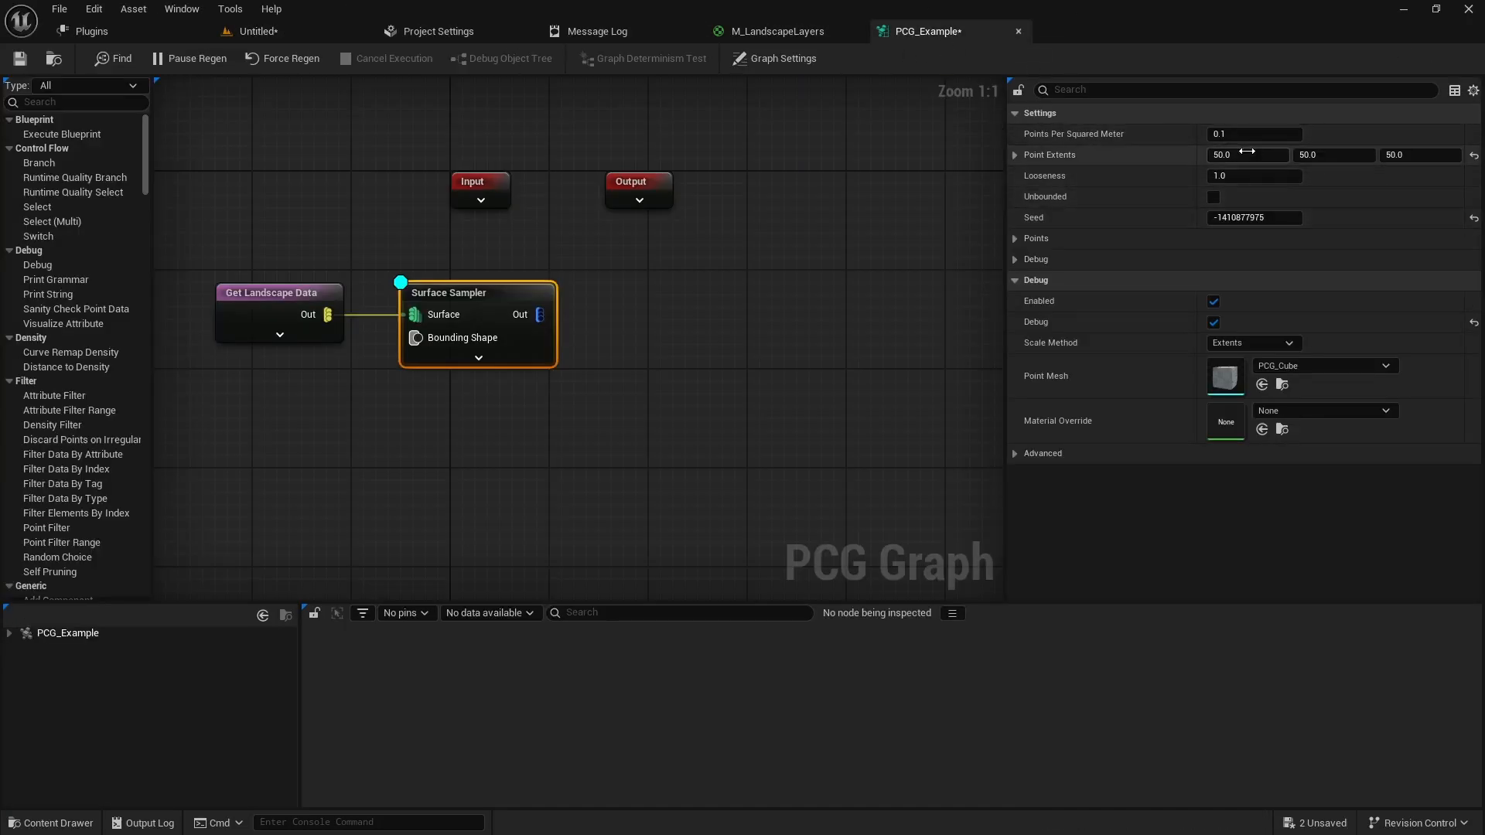
click(1247, 154)
text(250)
key(Tab)
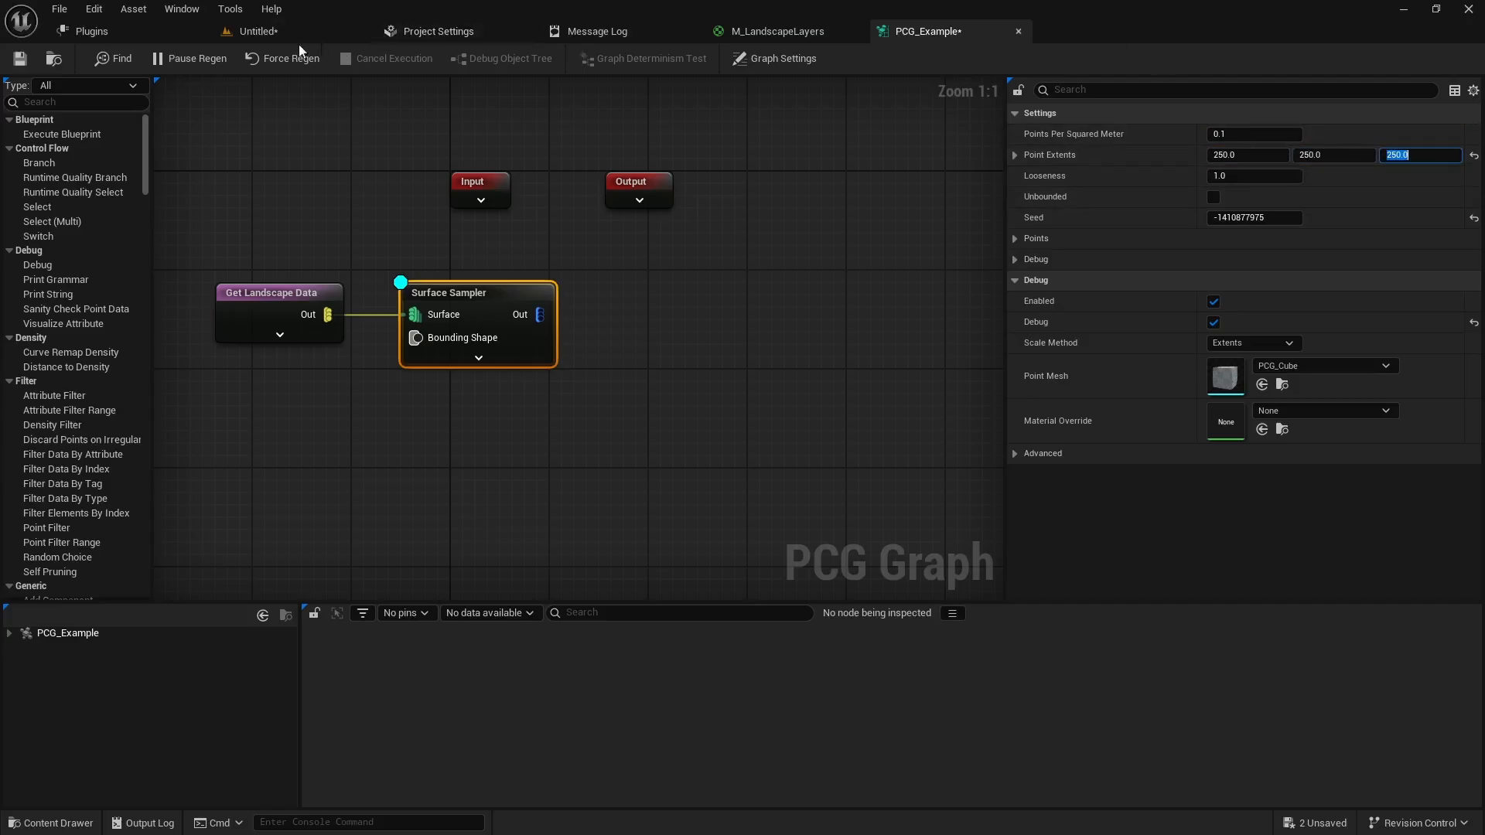
click(270, 39)
right_drag(566, 353, 594, 300)
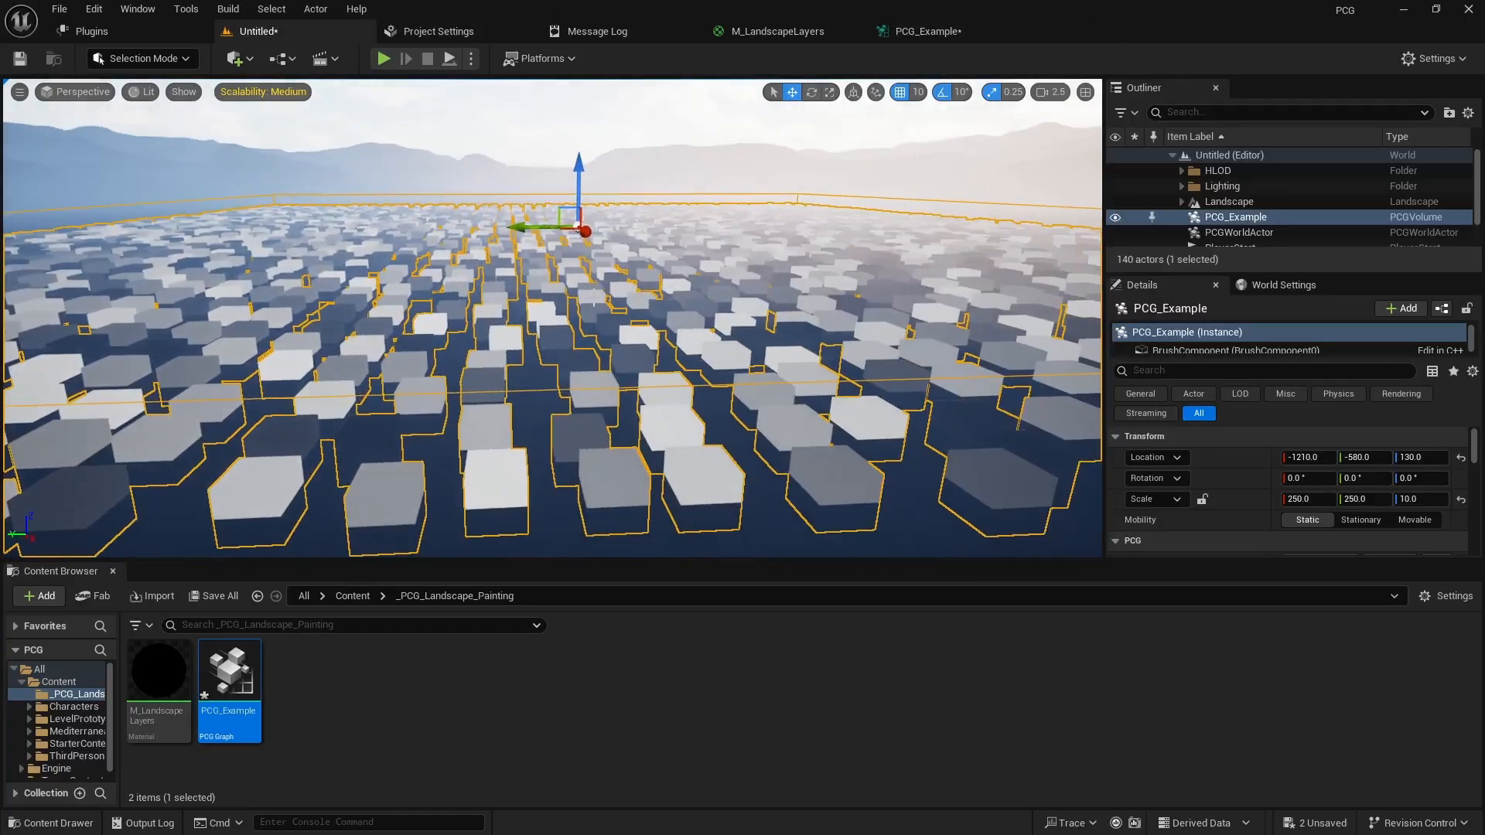
click(476, 32)
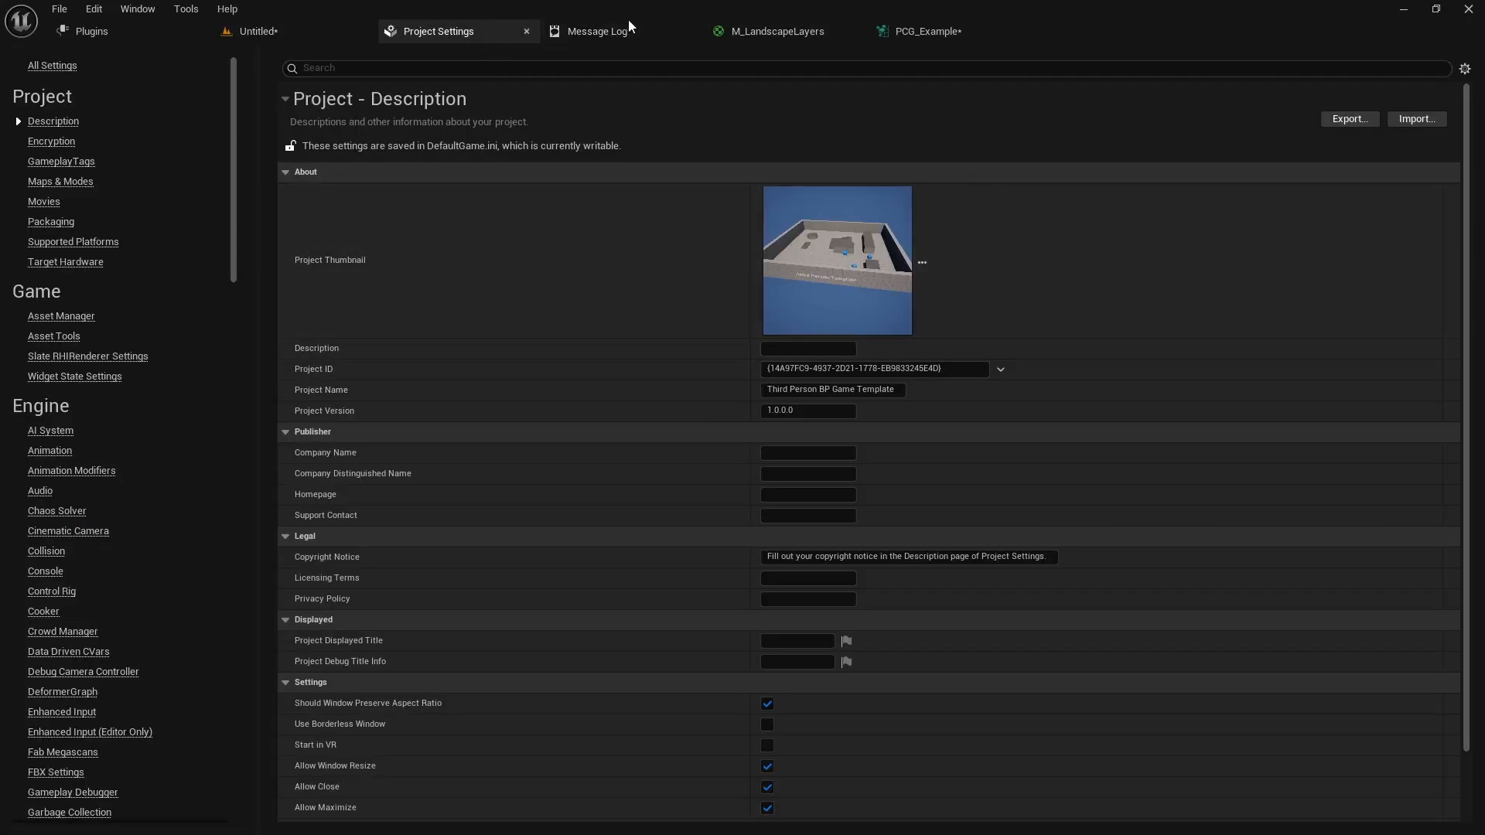
click(622, 31)
click(747, 32)
click(890, 29)
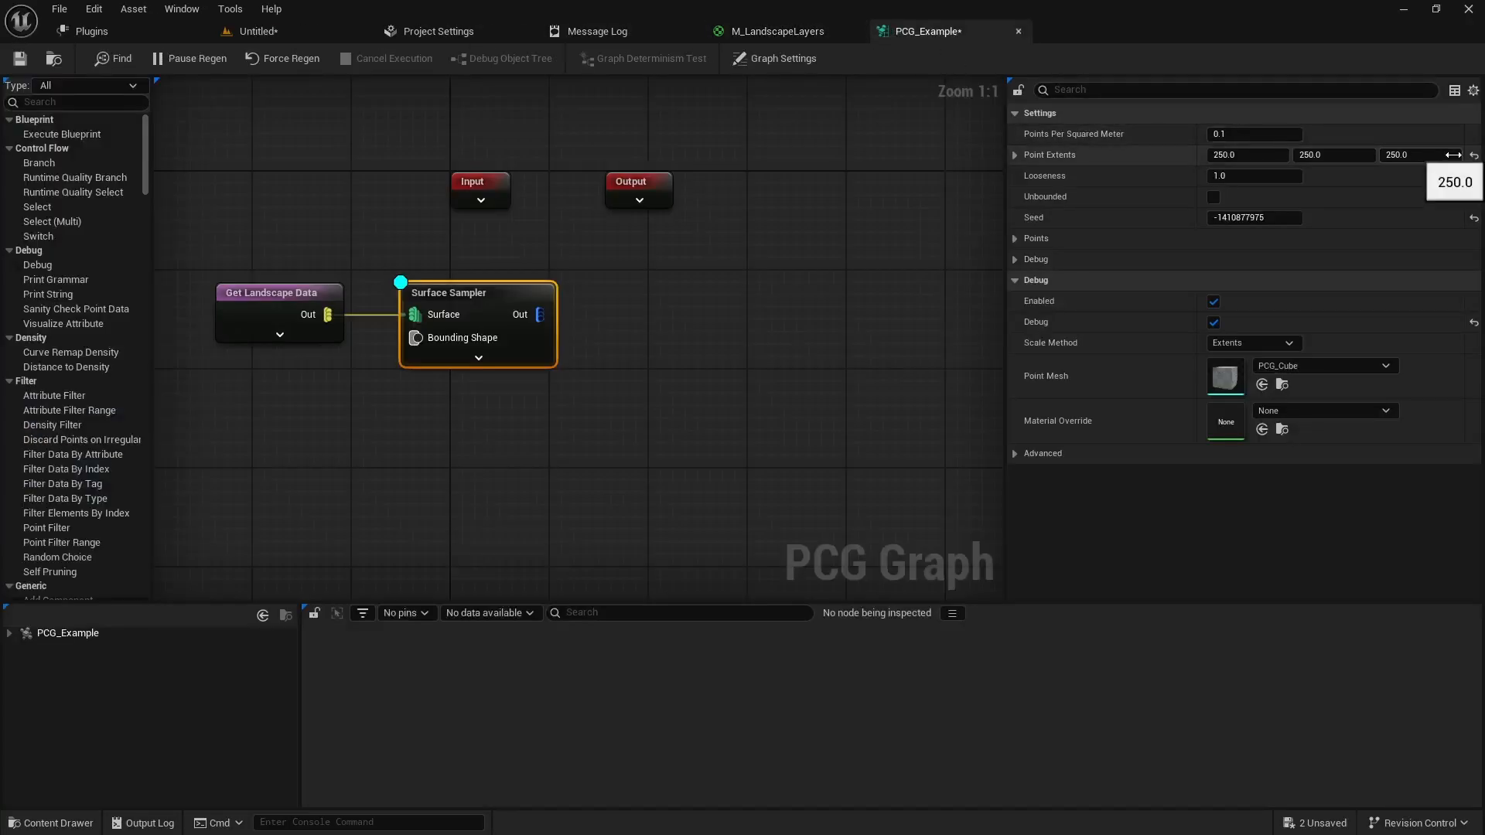
Reset the Surface Sampler's Point Extents to the default 100 and check the points in the level
click(1474, 156)
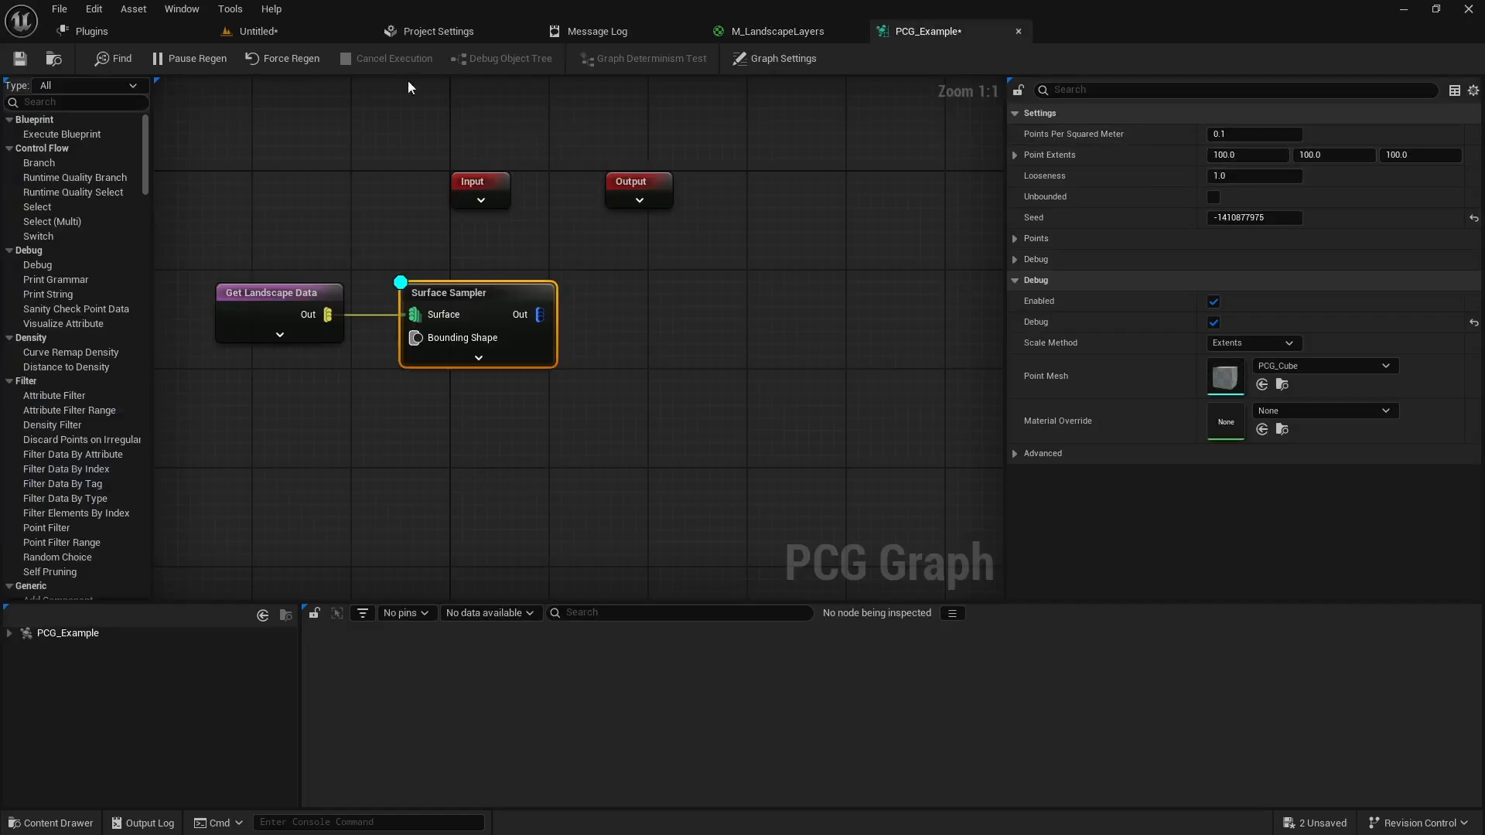
click(266, 34)
click(928, 32)
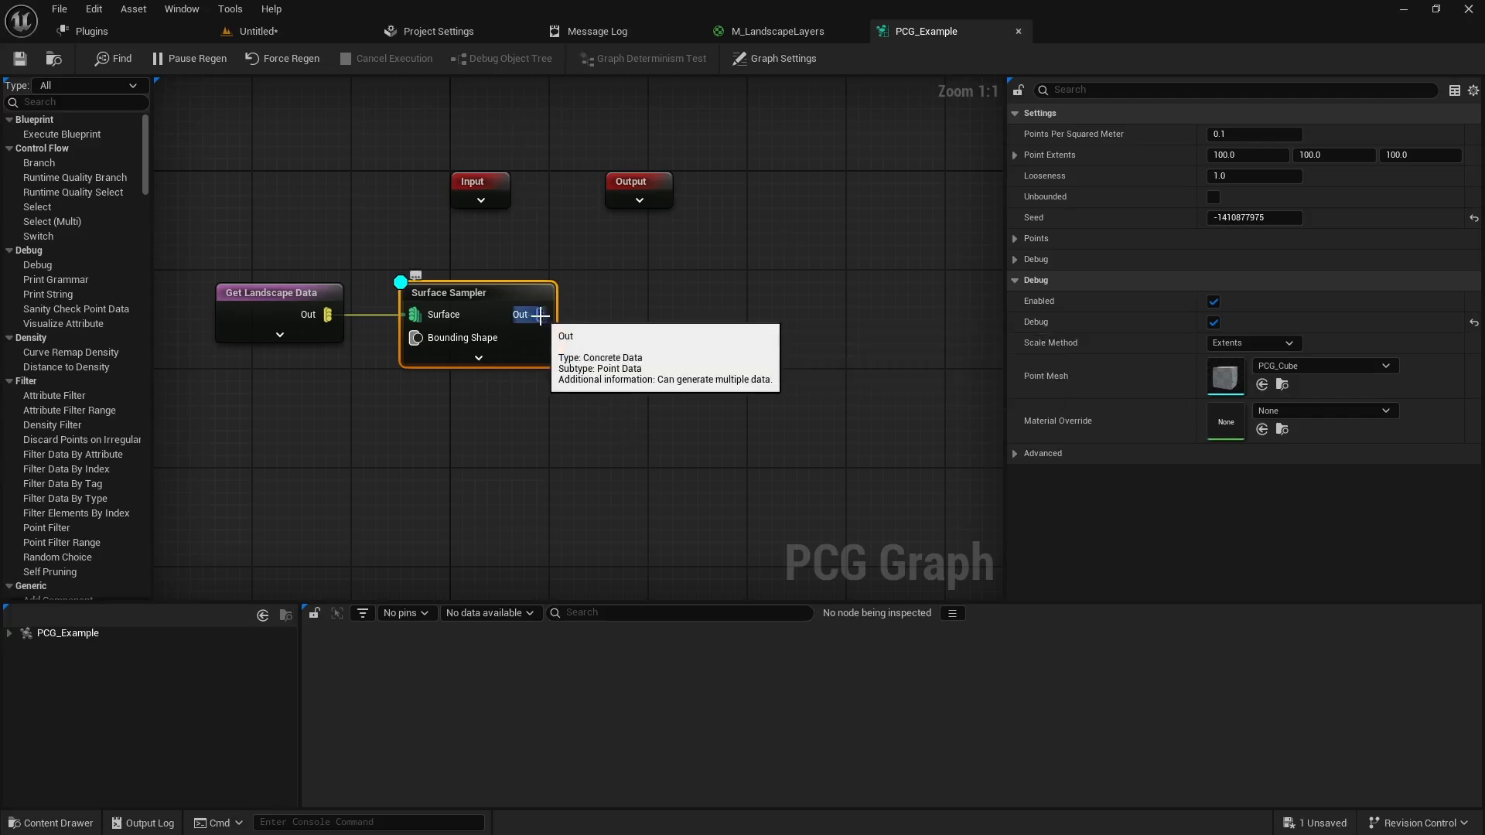
Add a Transform Points node fed by the Surface Sampler output, align it, and switch debug display from the sampler to it
drag(541, 315, 645, 324)
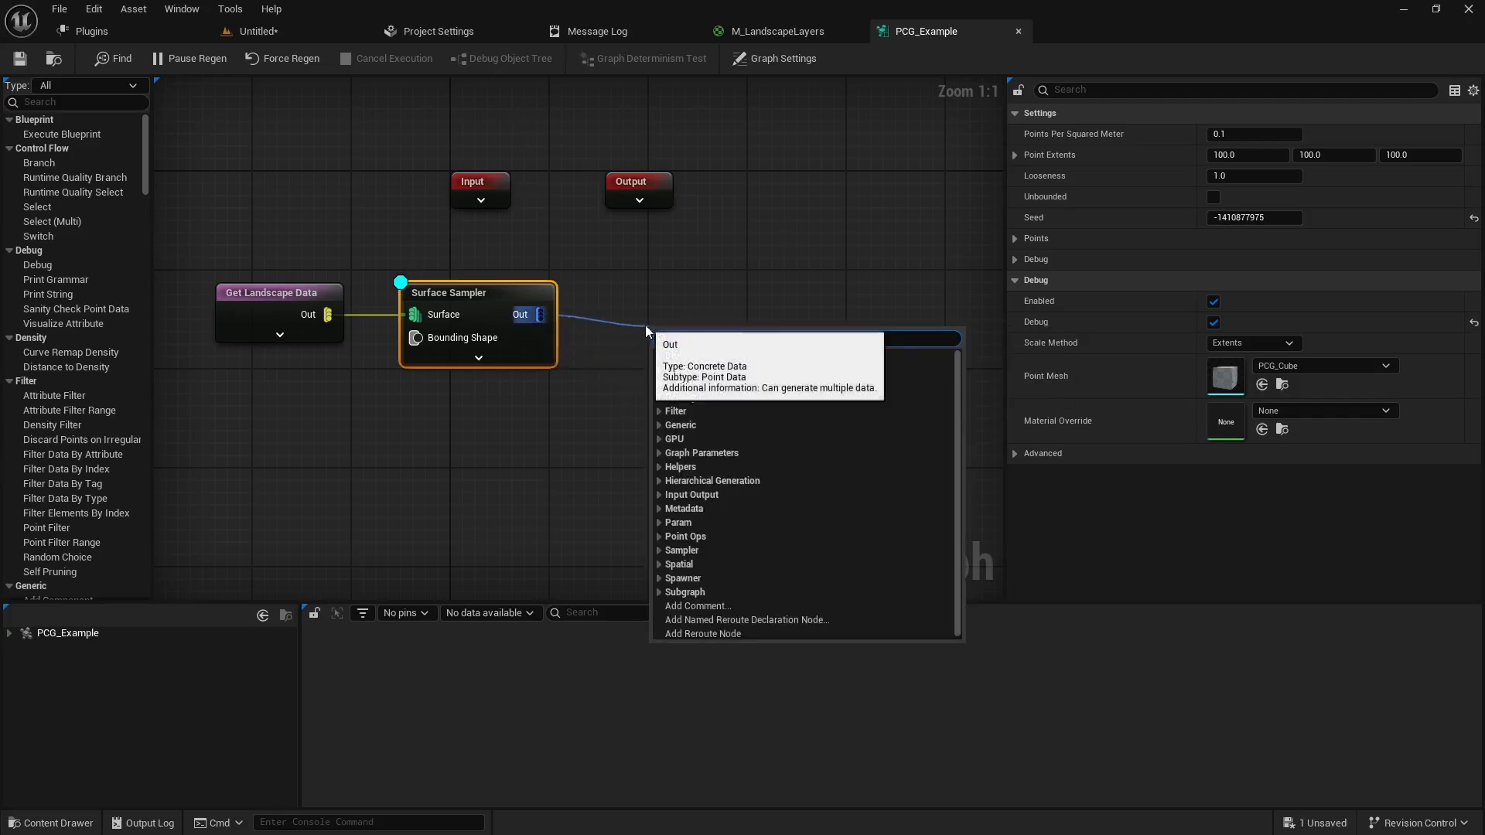
text(transform p)
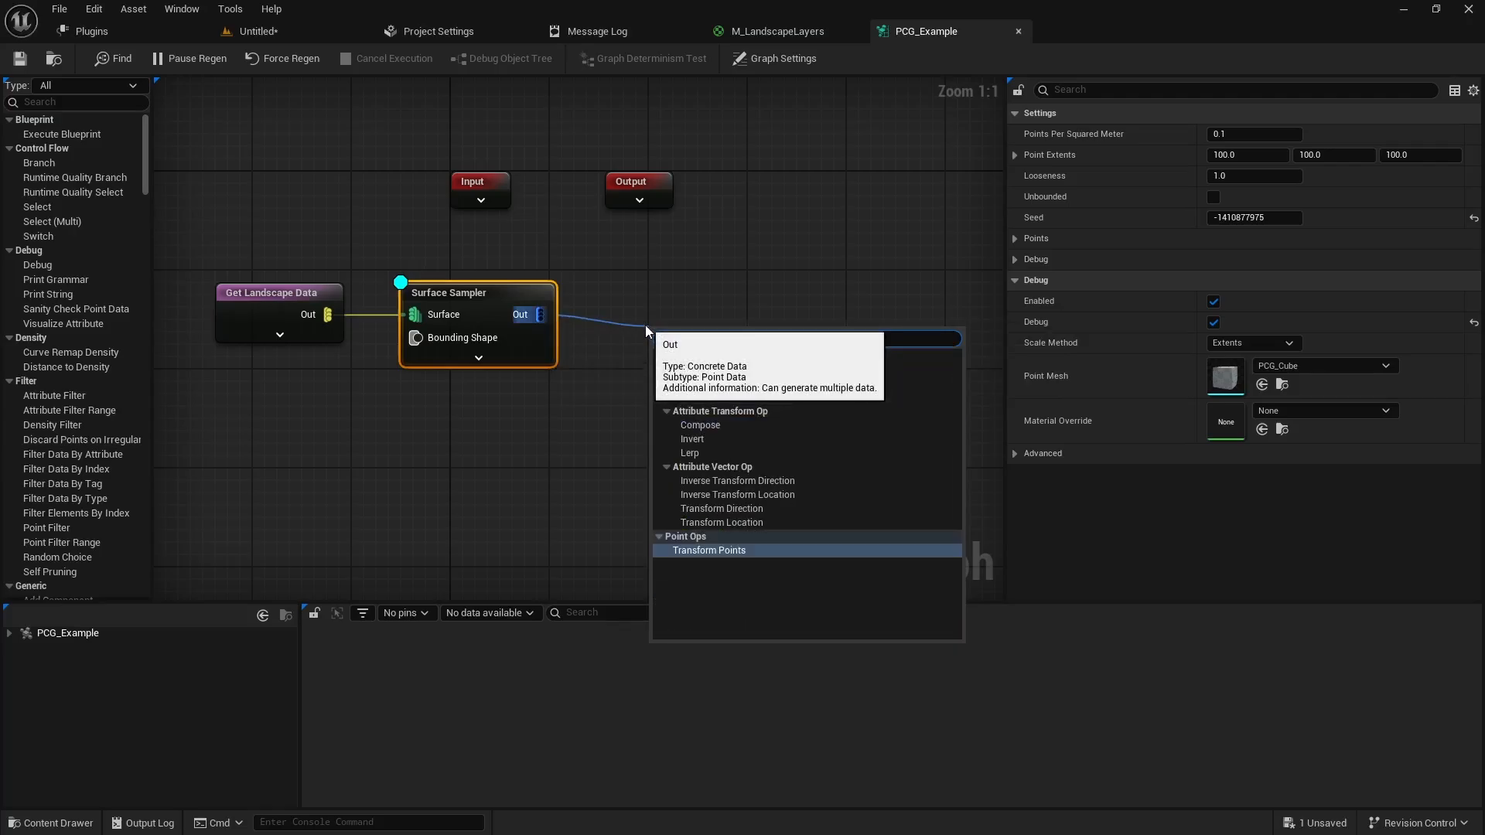
click(700, 550)
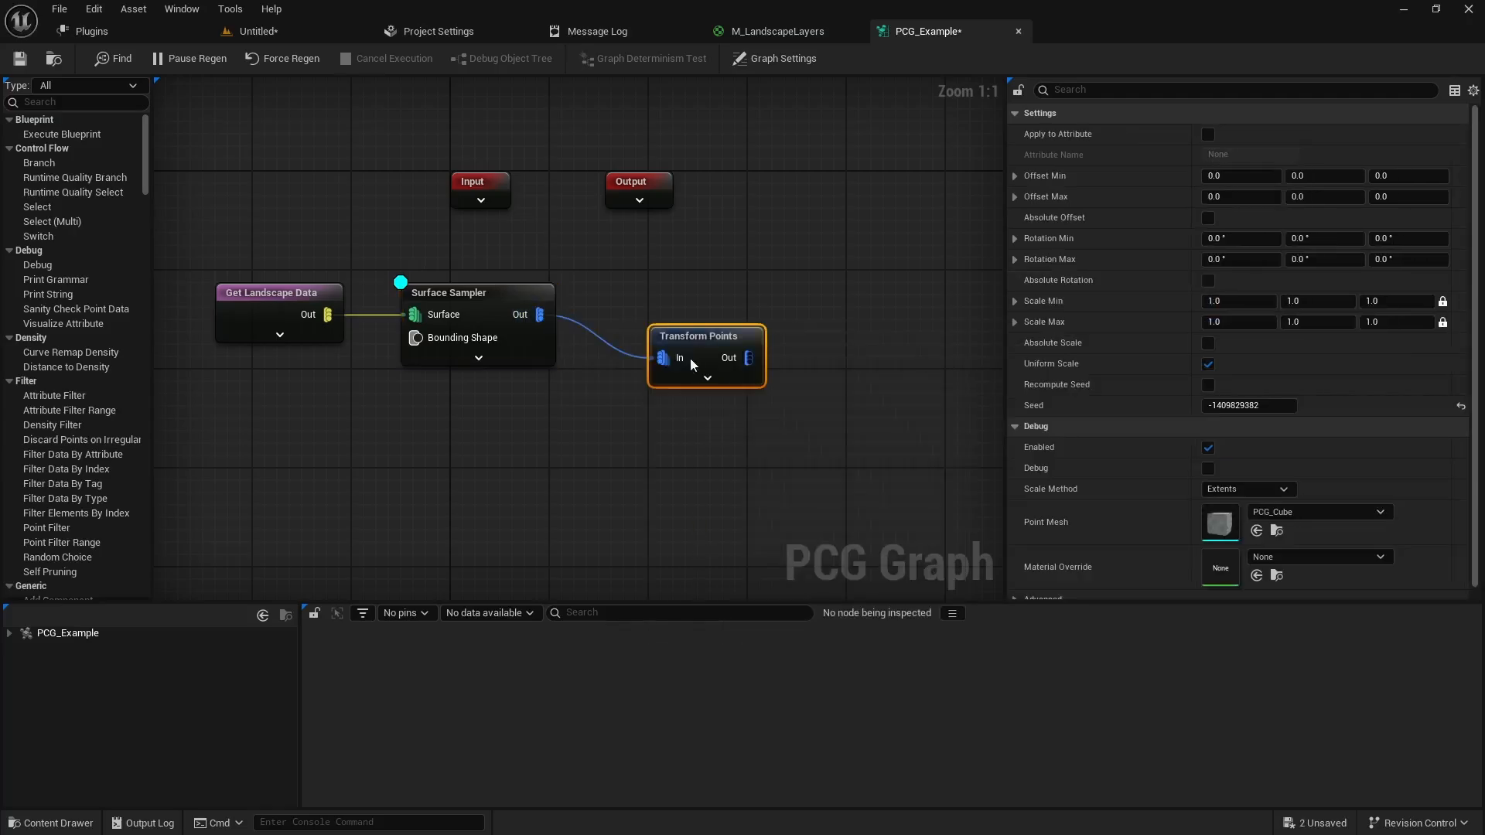
click(496, 296)
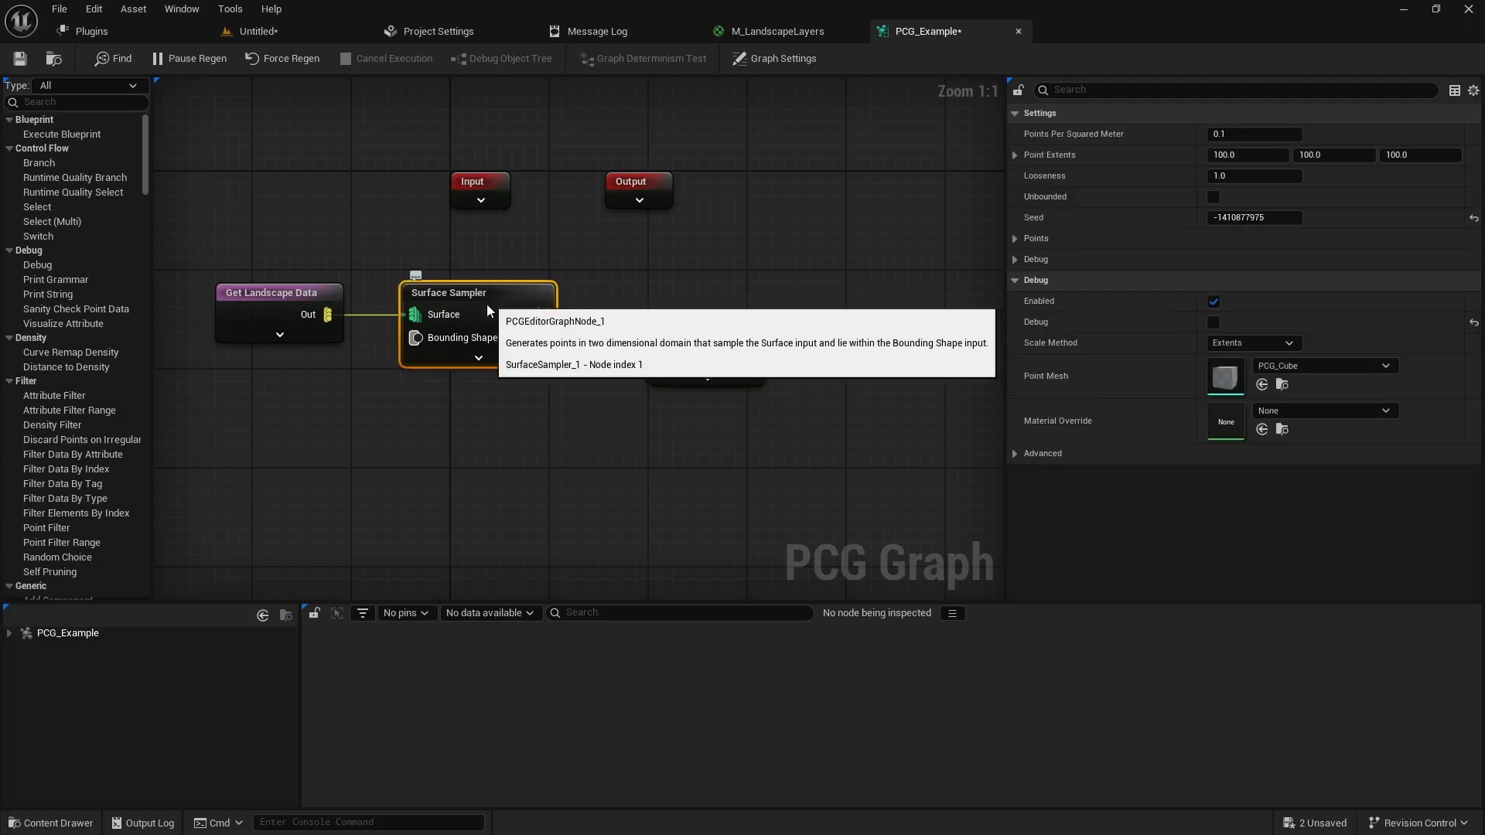
drag(740, 336, 719, 294)
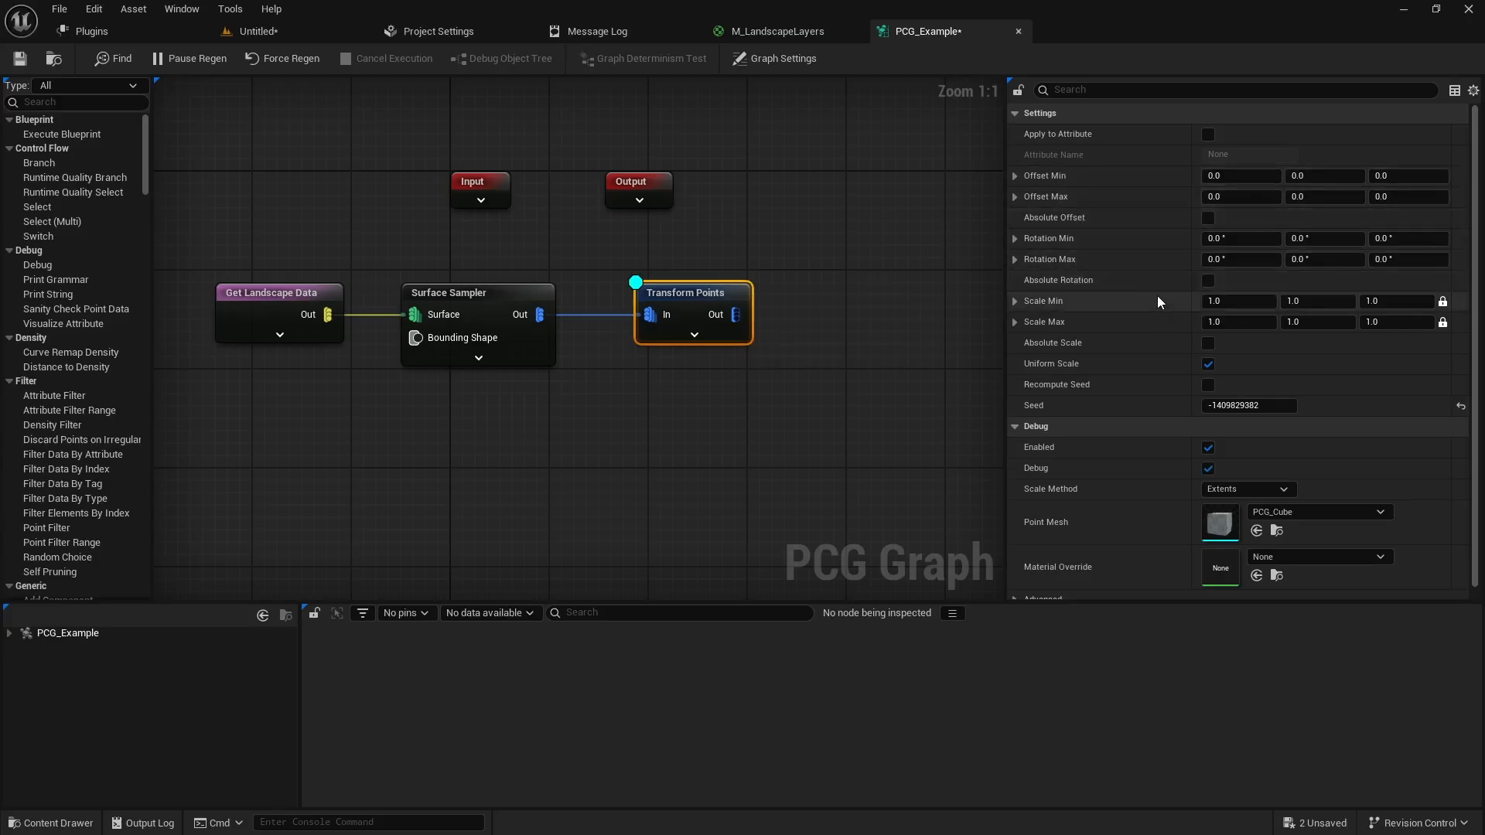
Set the Transform Points node's Offset Min Z to -50, Rotation Max Z to 359° and Scale Max to 2, and check the points in the level
click(1402, 177)
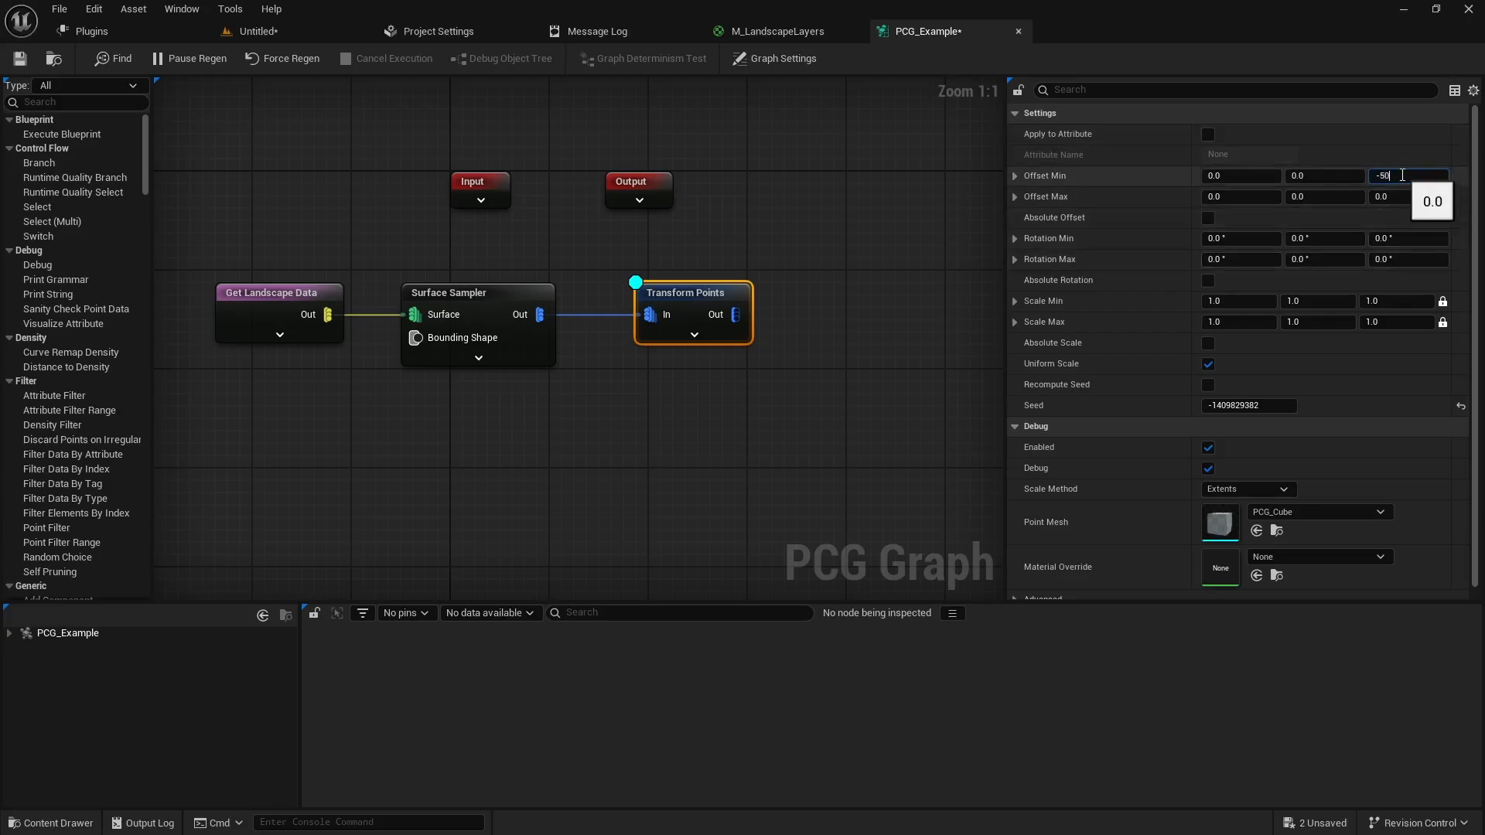
key(Return)
click(1388, 260)
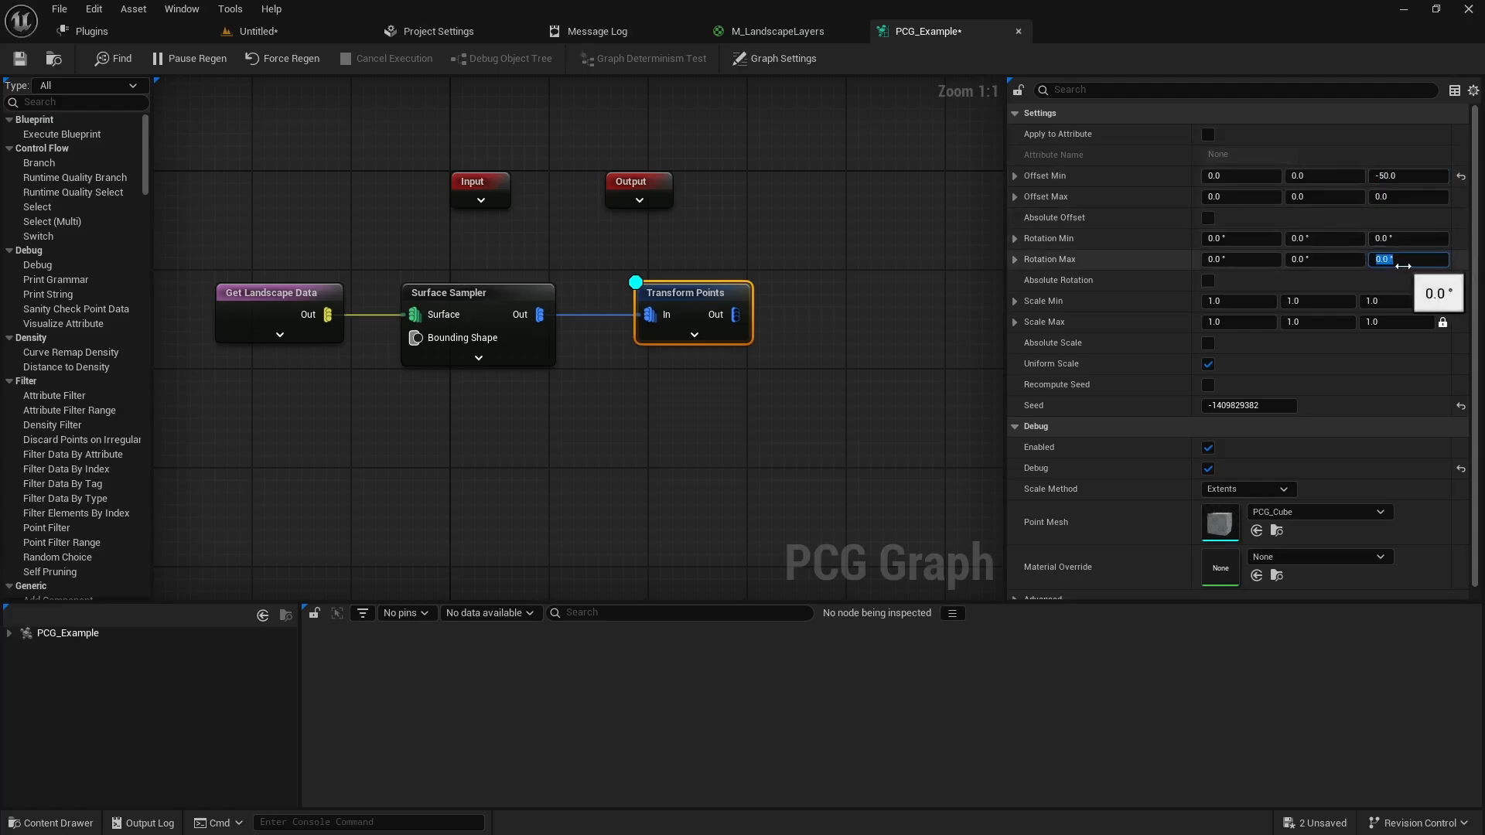
key(Return)
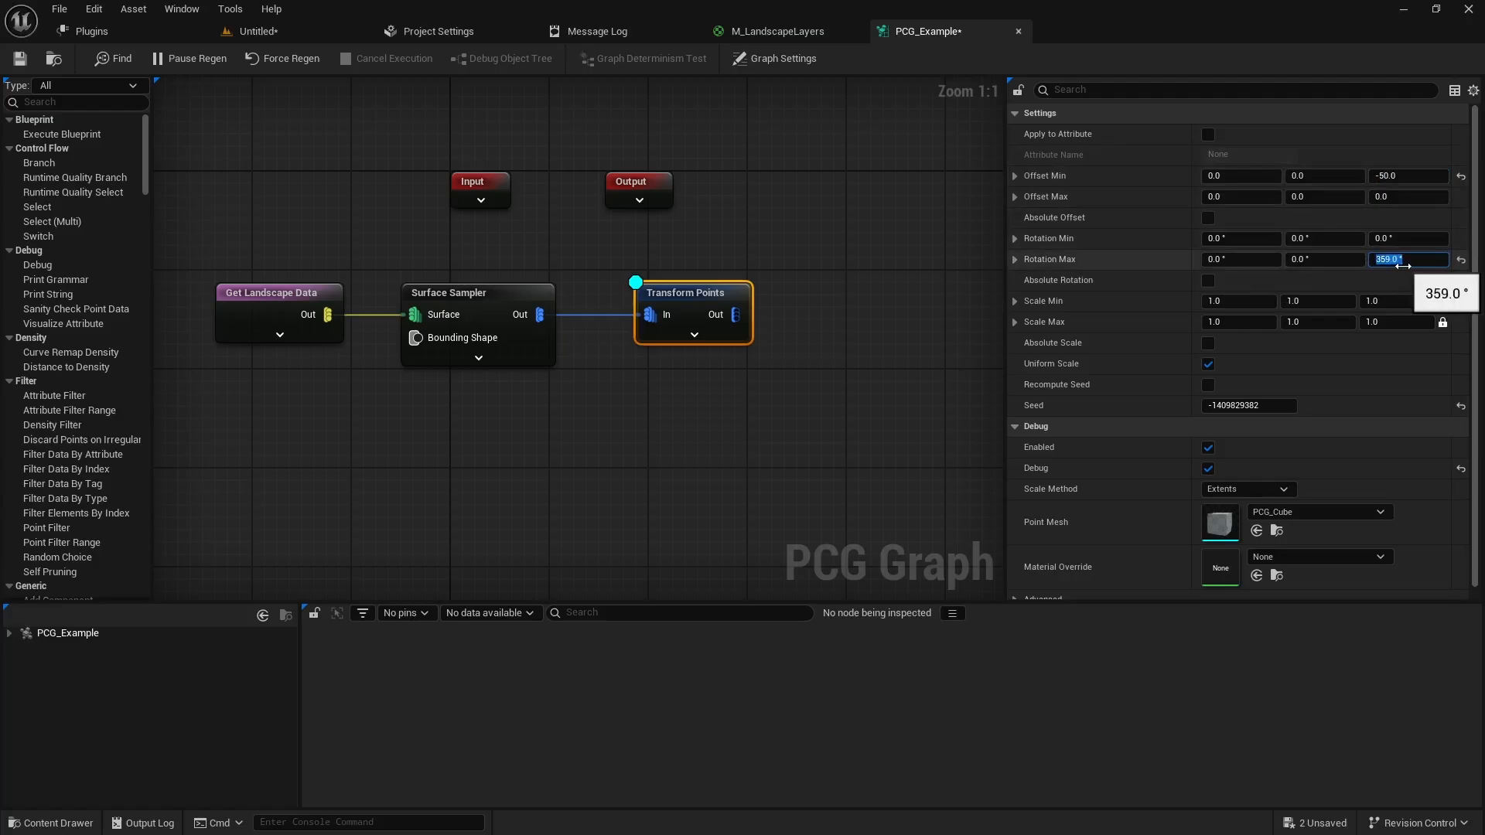
click(1396, 322)
text(2)
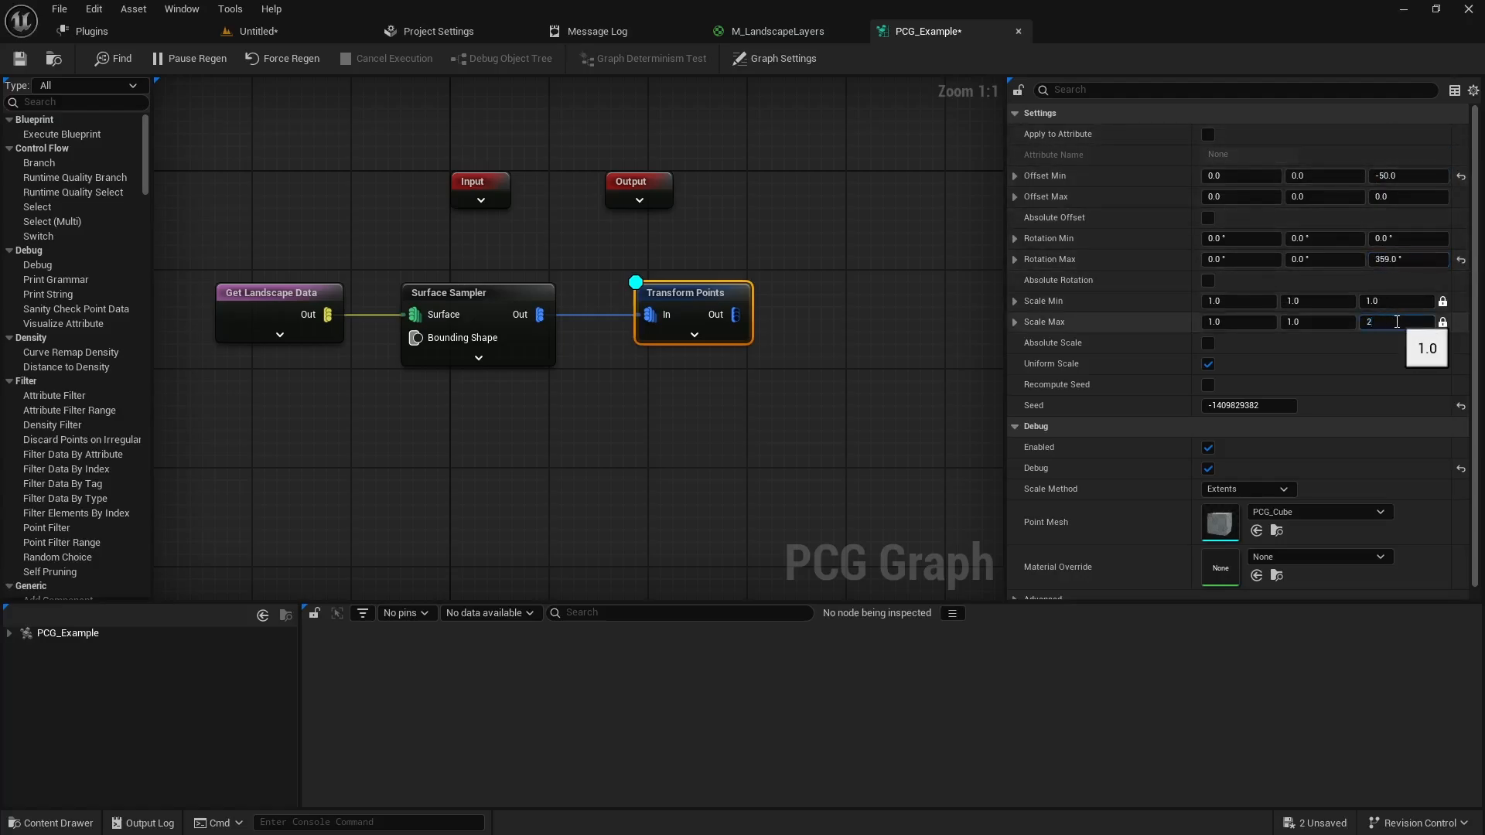
click(278, 35)
right_drag(569, 260, 543, 281)
key(w)
key(e)
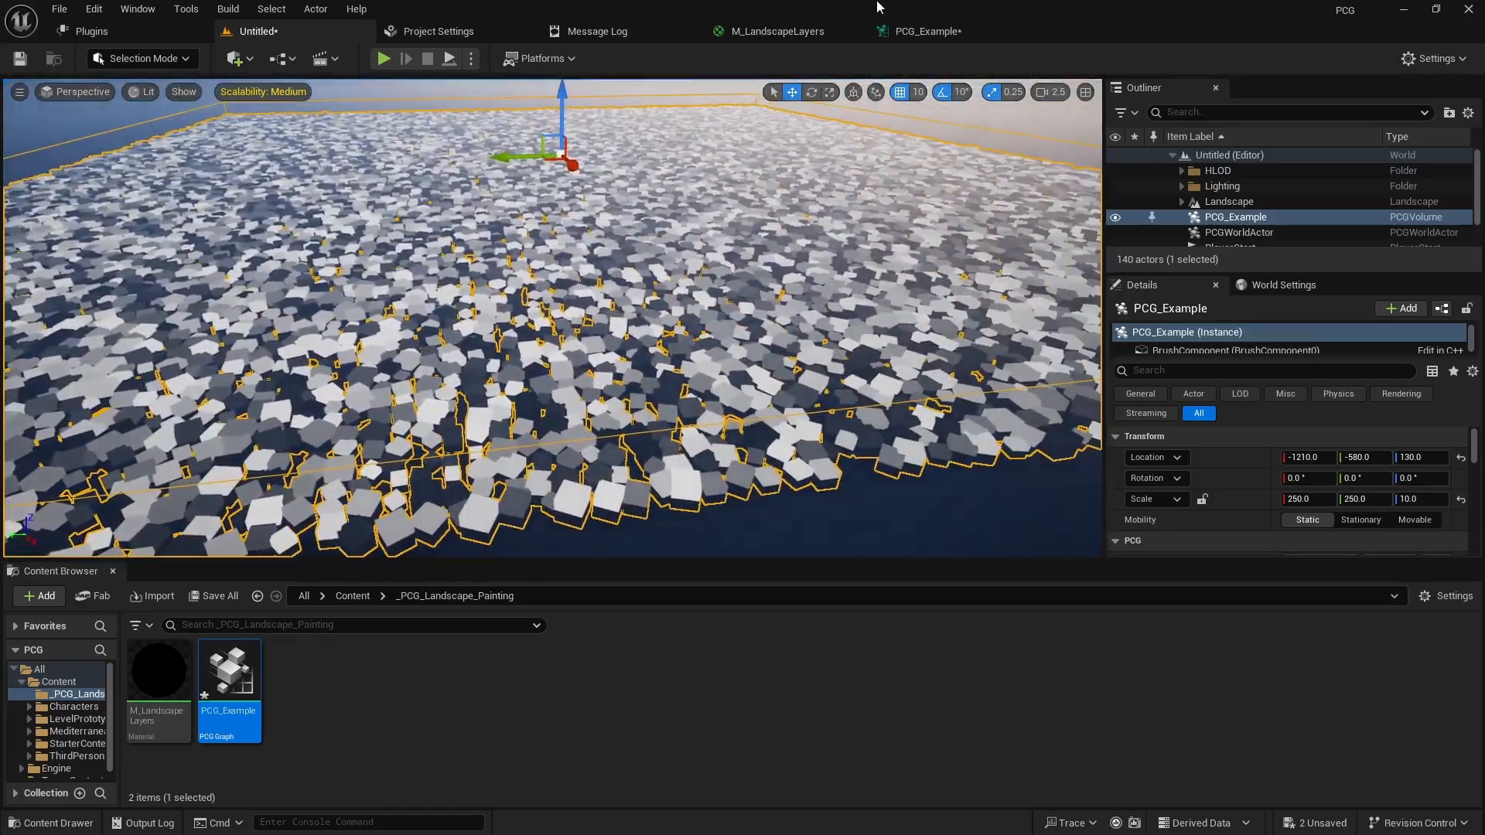
Add a Static Mesh Spawner node to the PCG graph, fed by the Transform Points output, and align it with the node row
click(917, 33)
right_drag(810, 407, 624, 404)
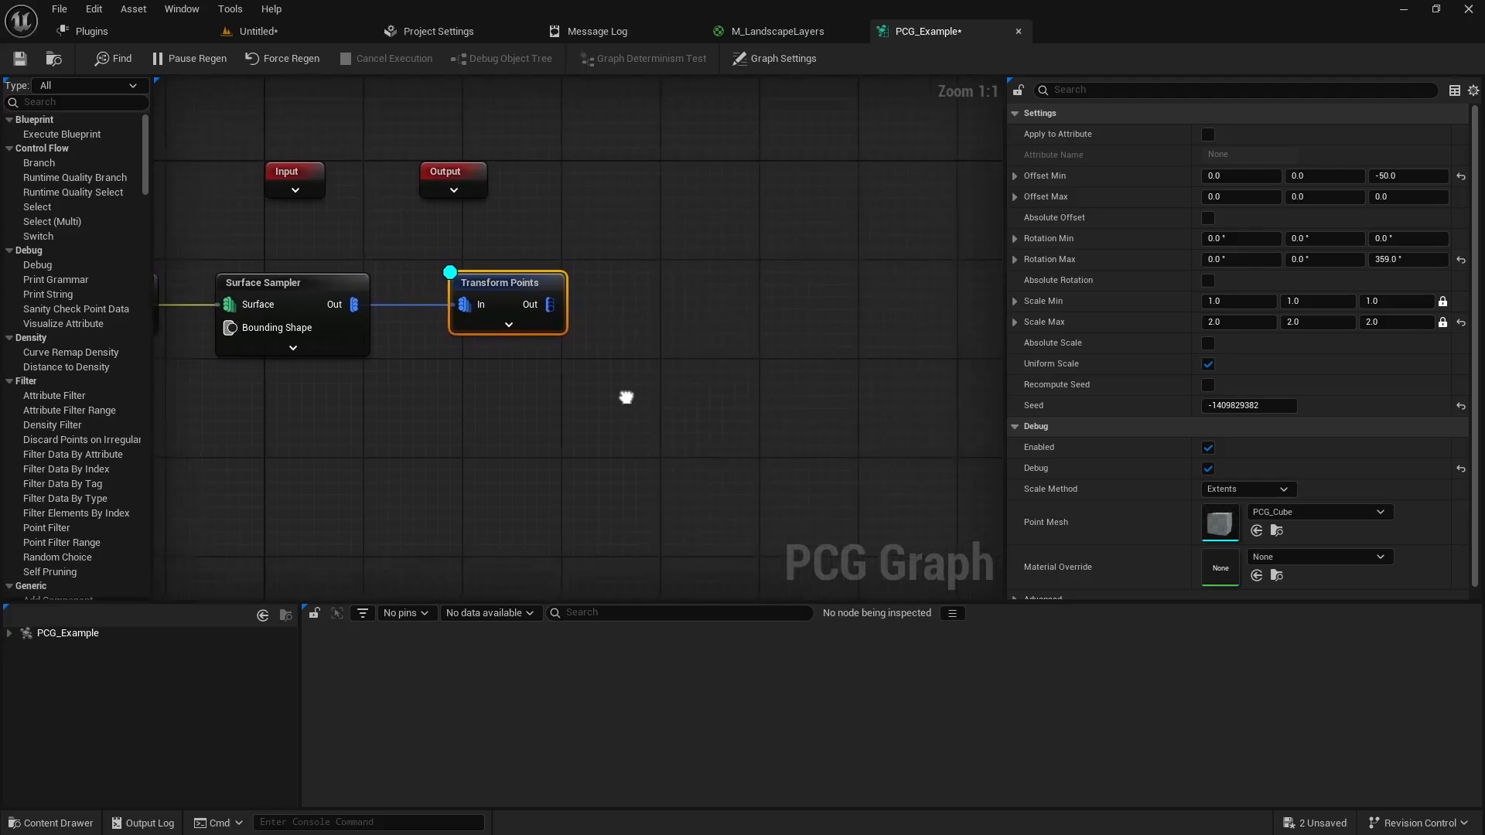
drag(546, 308, 674, 308)
text(static)
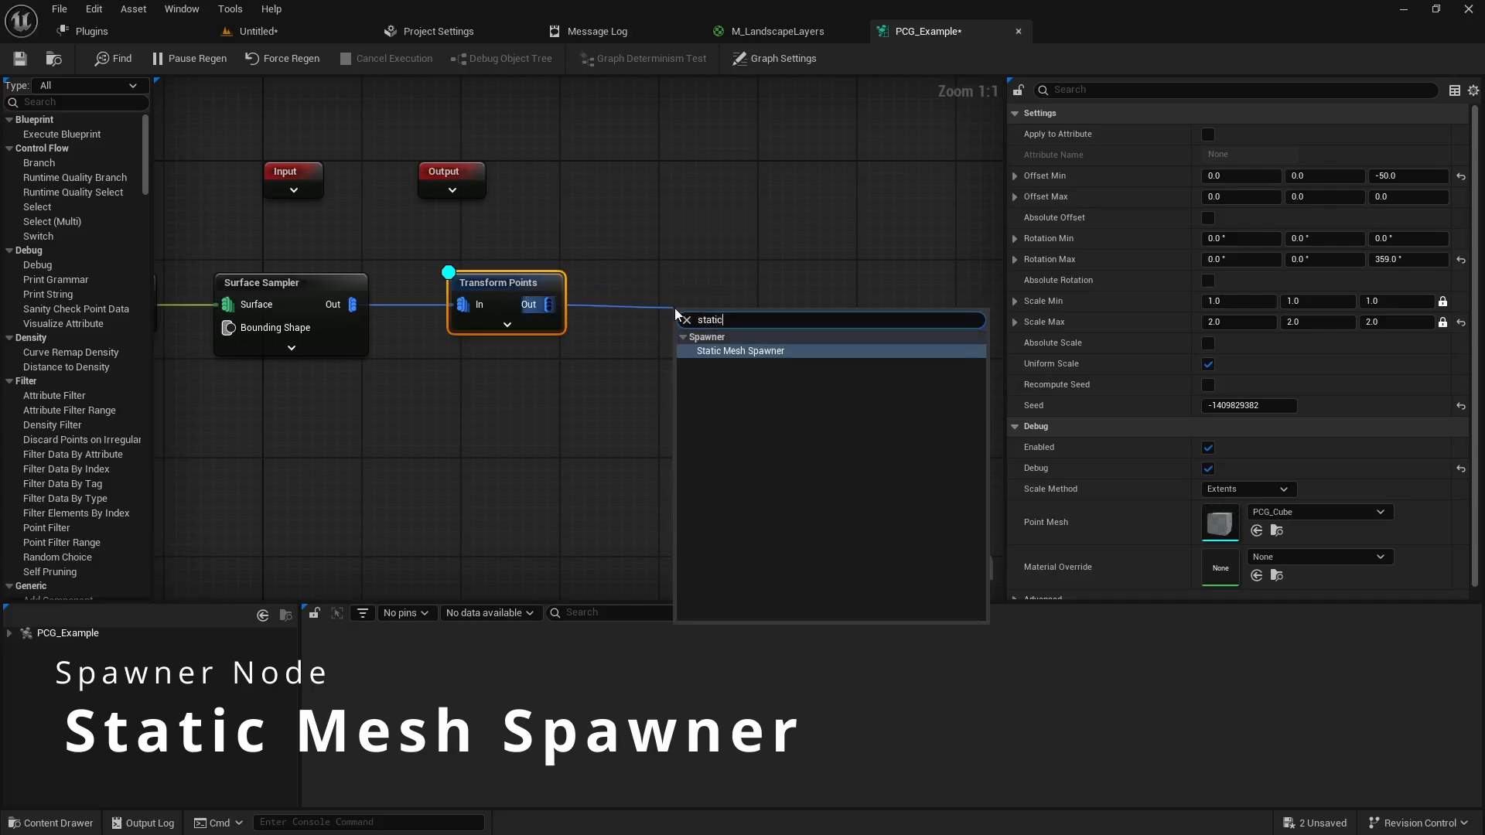
key(Return)
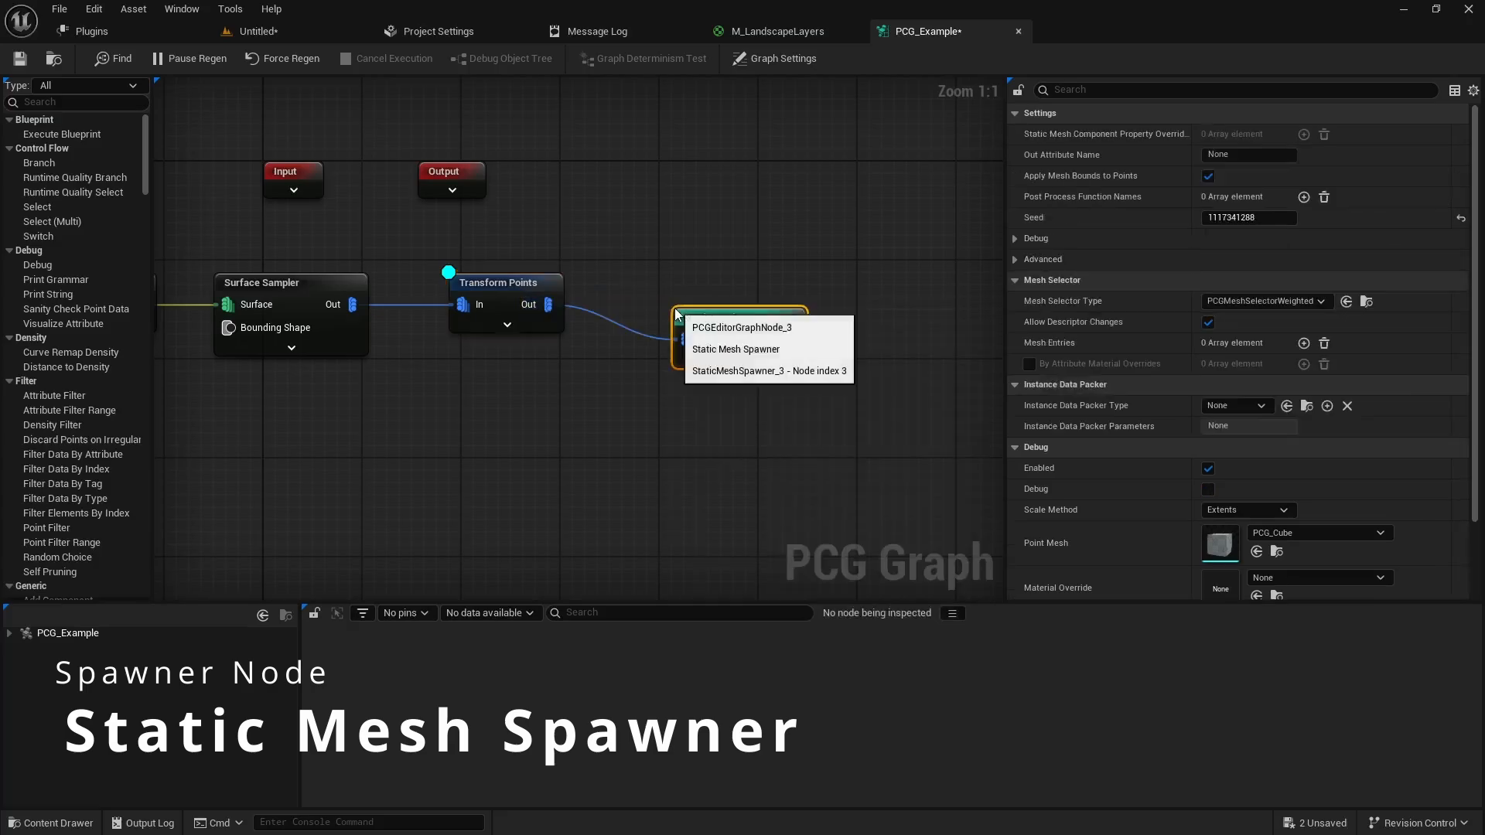
drag(692, 309, 665, 275)
Add a mesh entry to the Static Mesh Spawner using the static mesh SM_Pinus_Brutia_06, and check it in the level
scroll(1220, 386, down, 2)
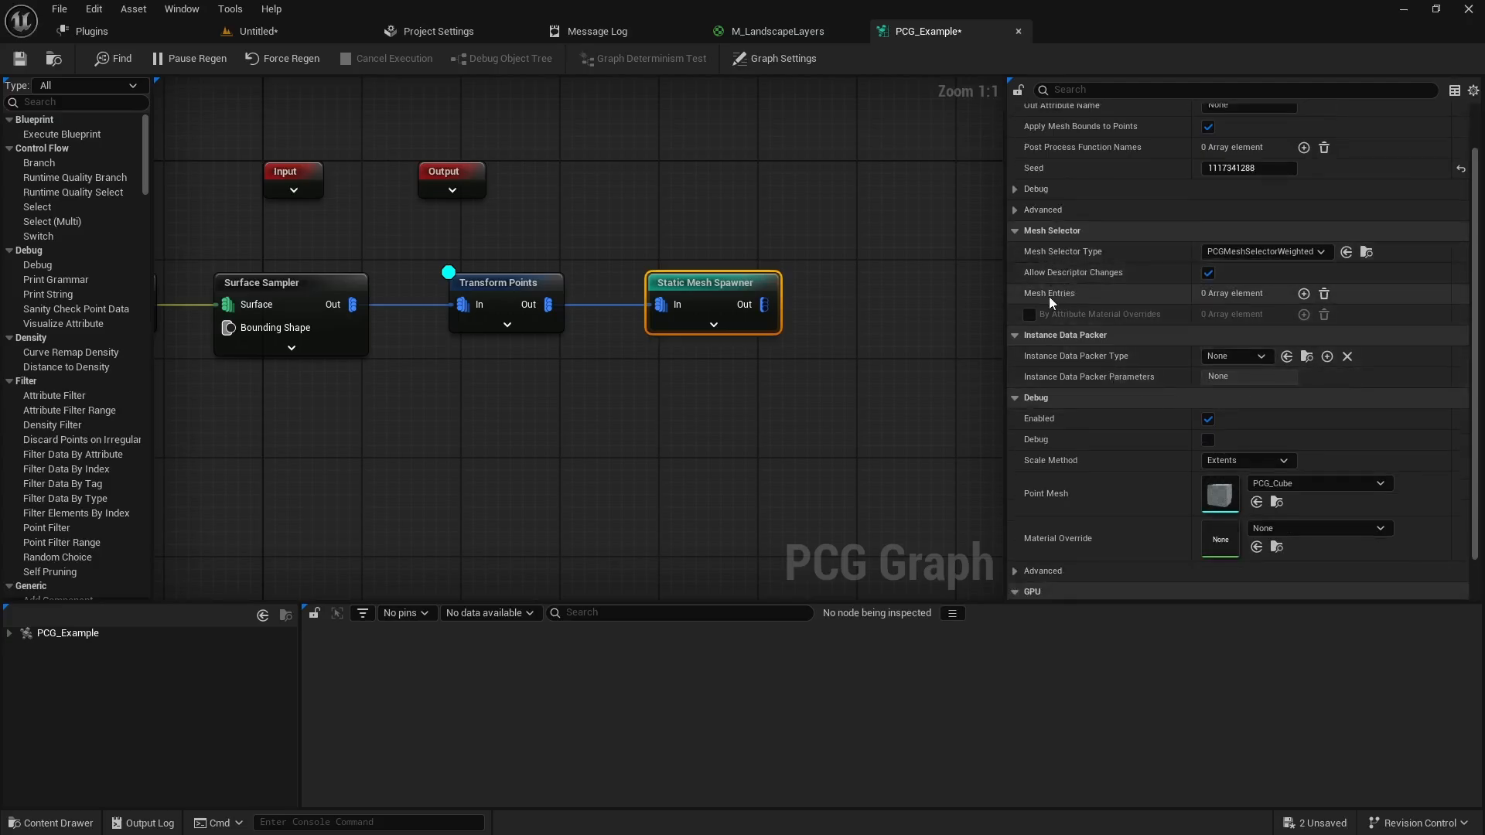
click(1304, 294)
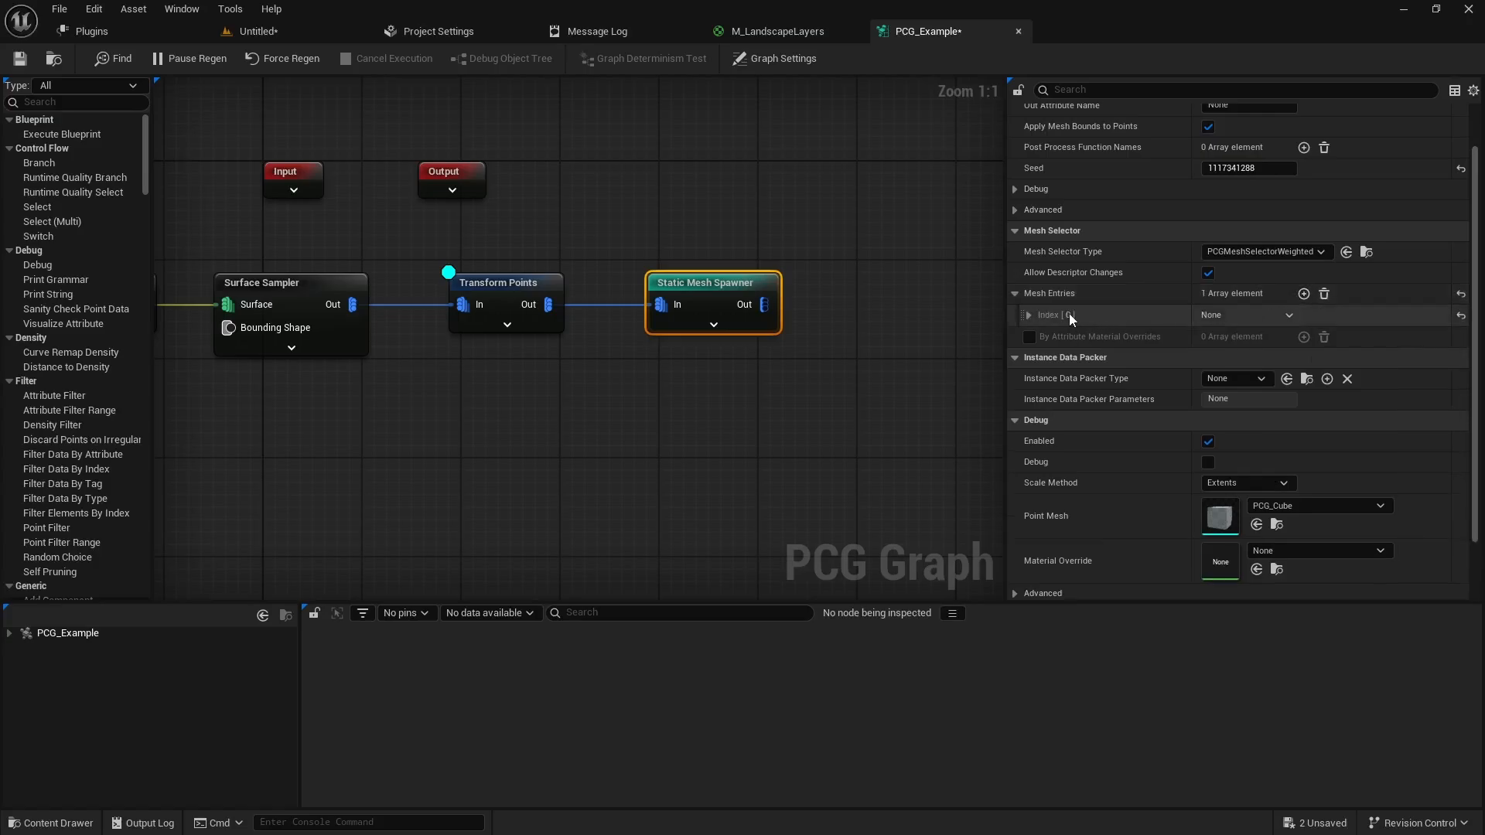
click(1026, 315)
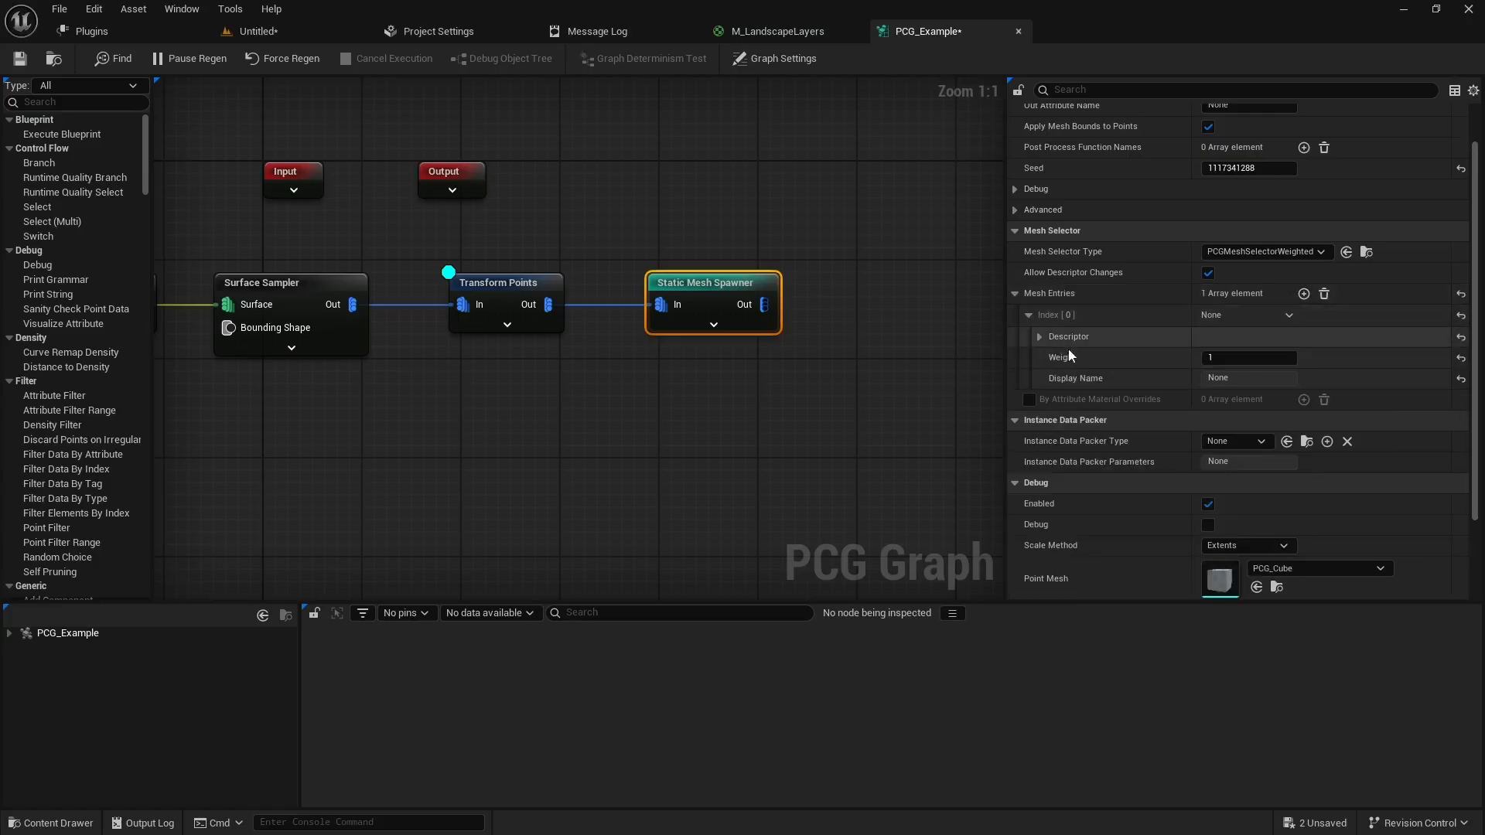
click(1040, 338)
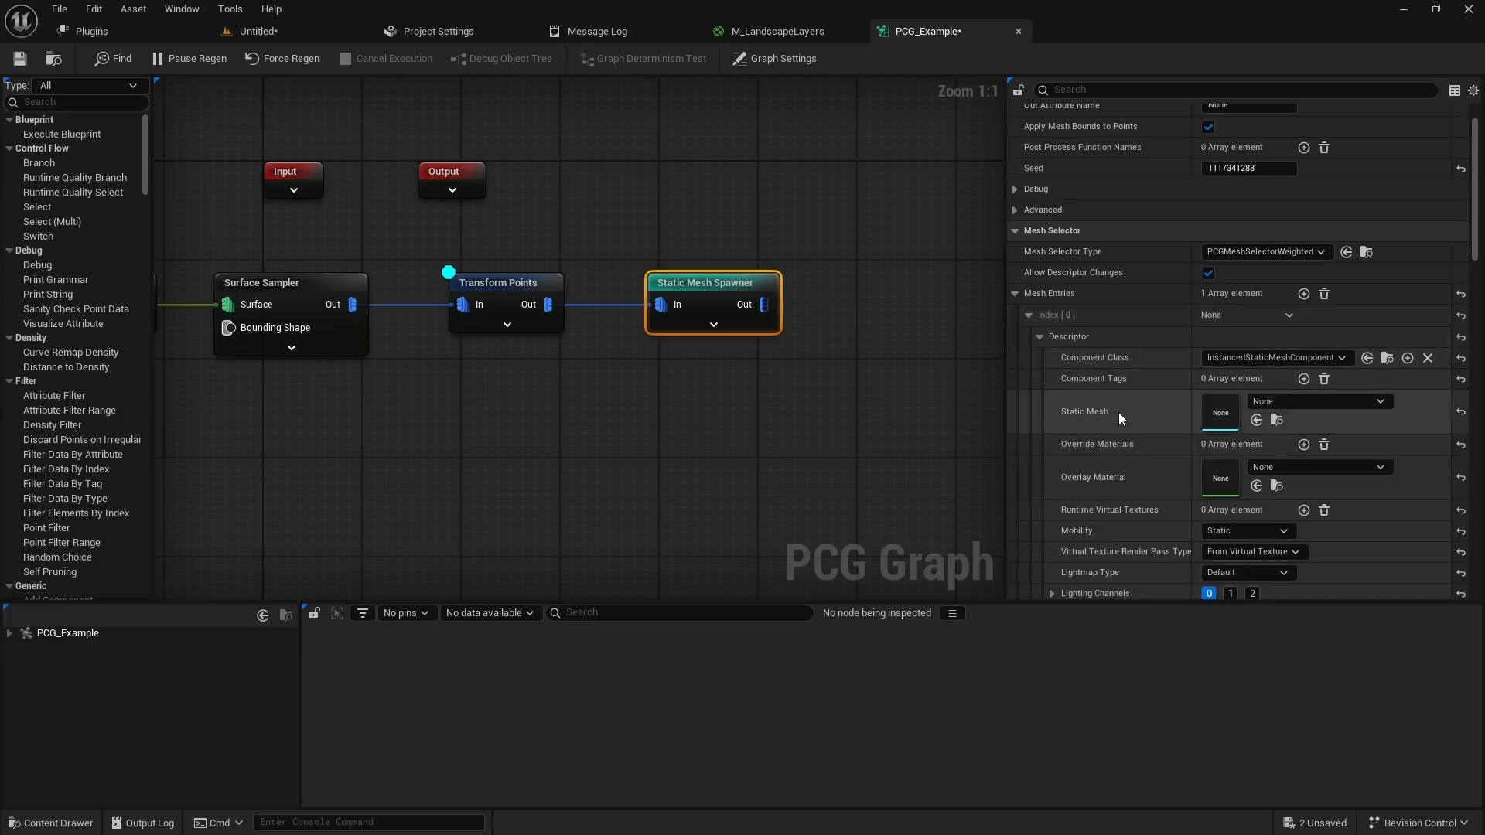
click(1327, 403)
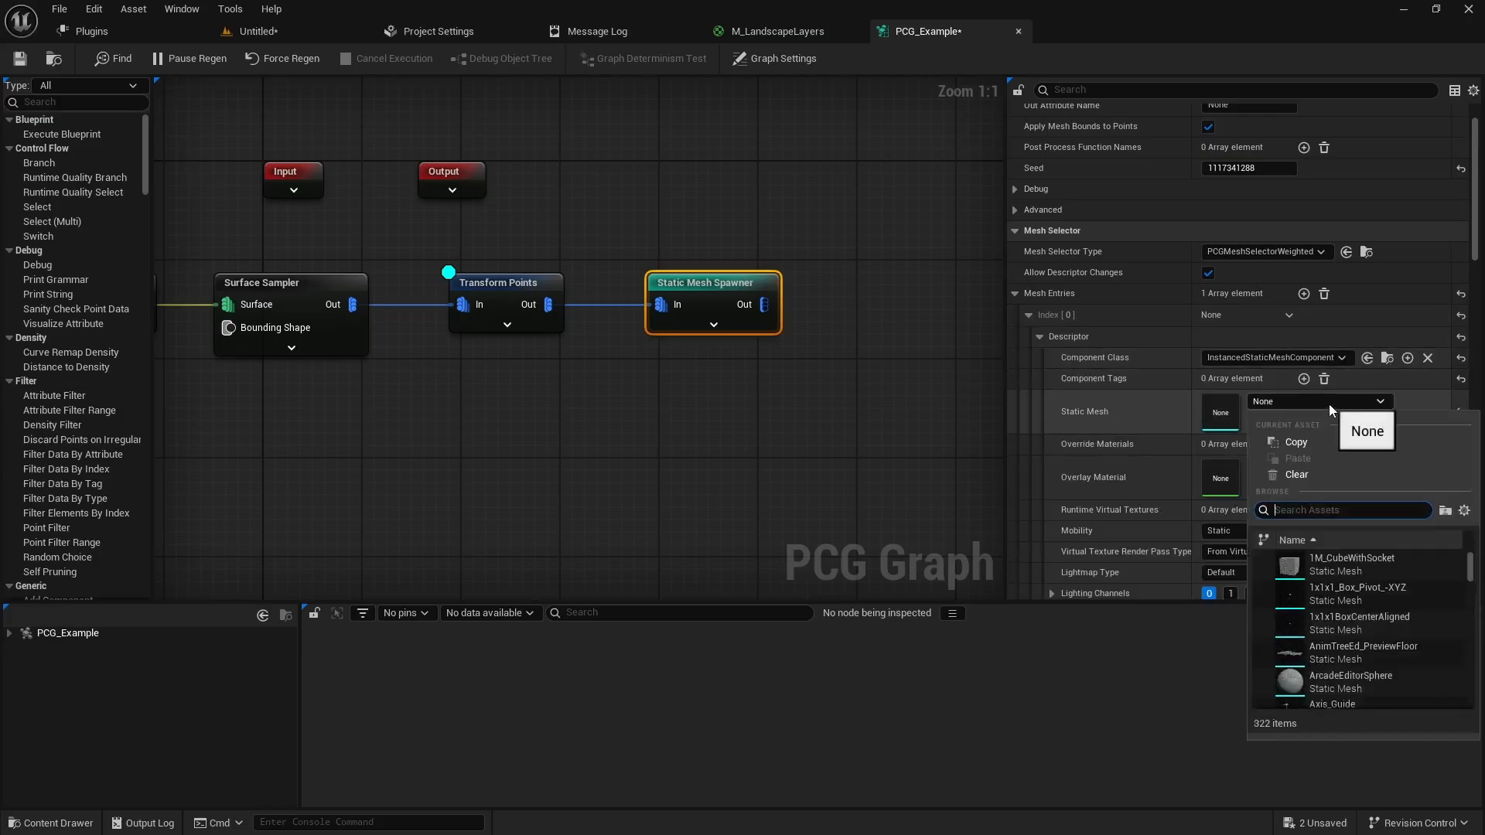
text(sm_pinus)
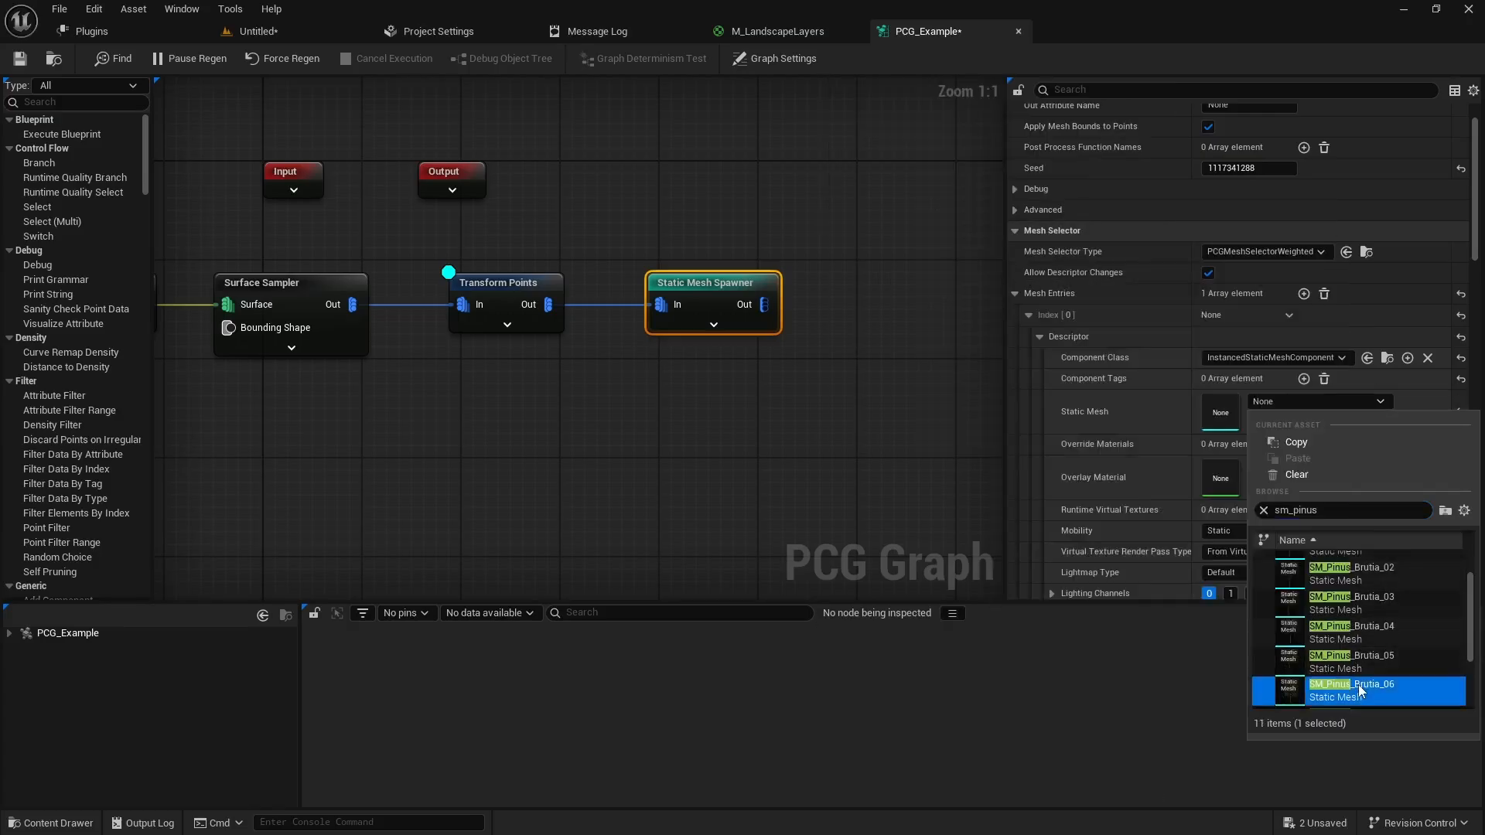
click(1358, 685)
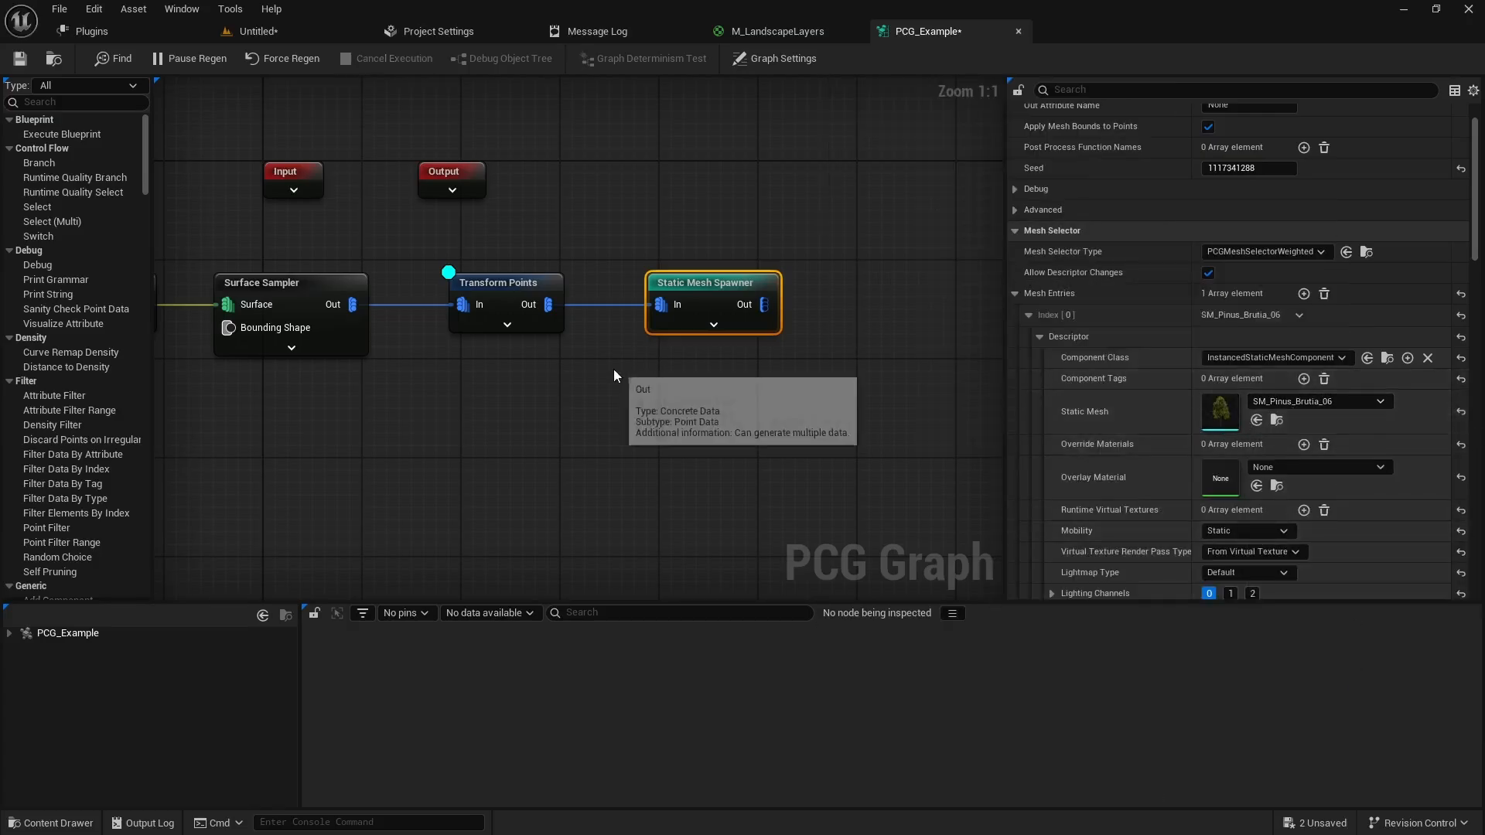
click(243, 34)
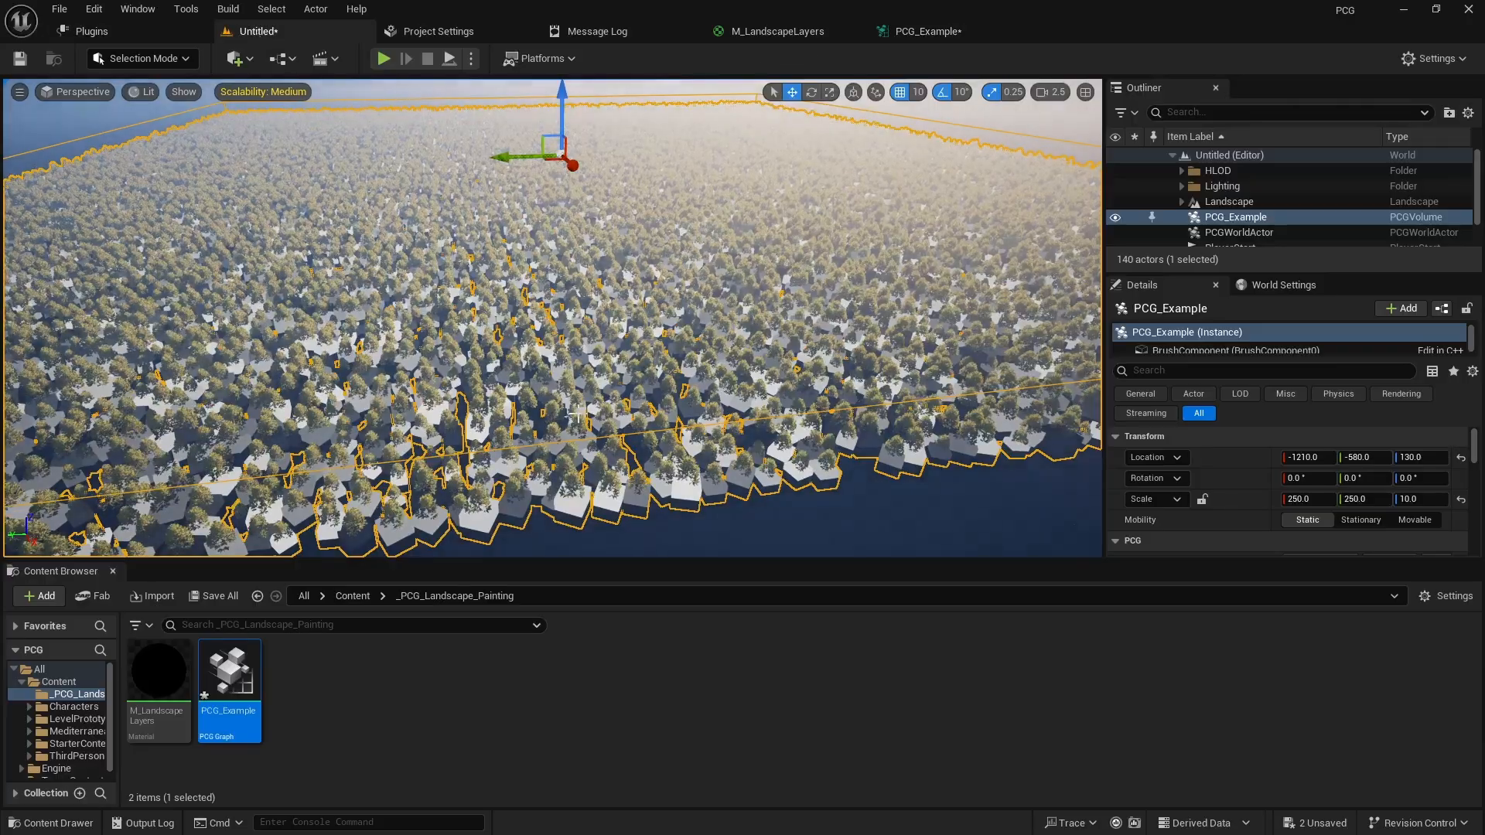
Turn off debug display on the Transform Points node and look over the spawned trees in the level
click(924, 31)
click(464, 292)
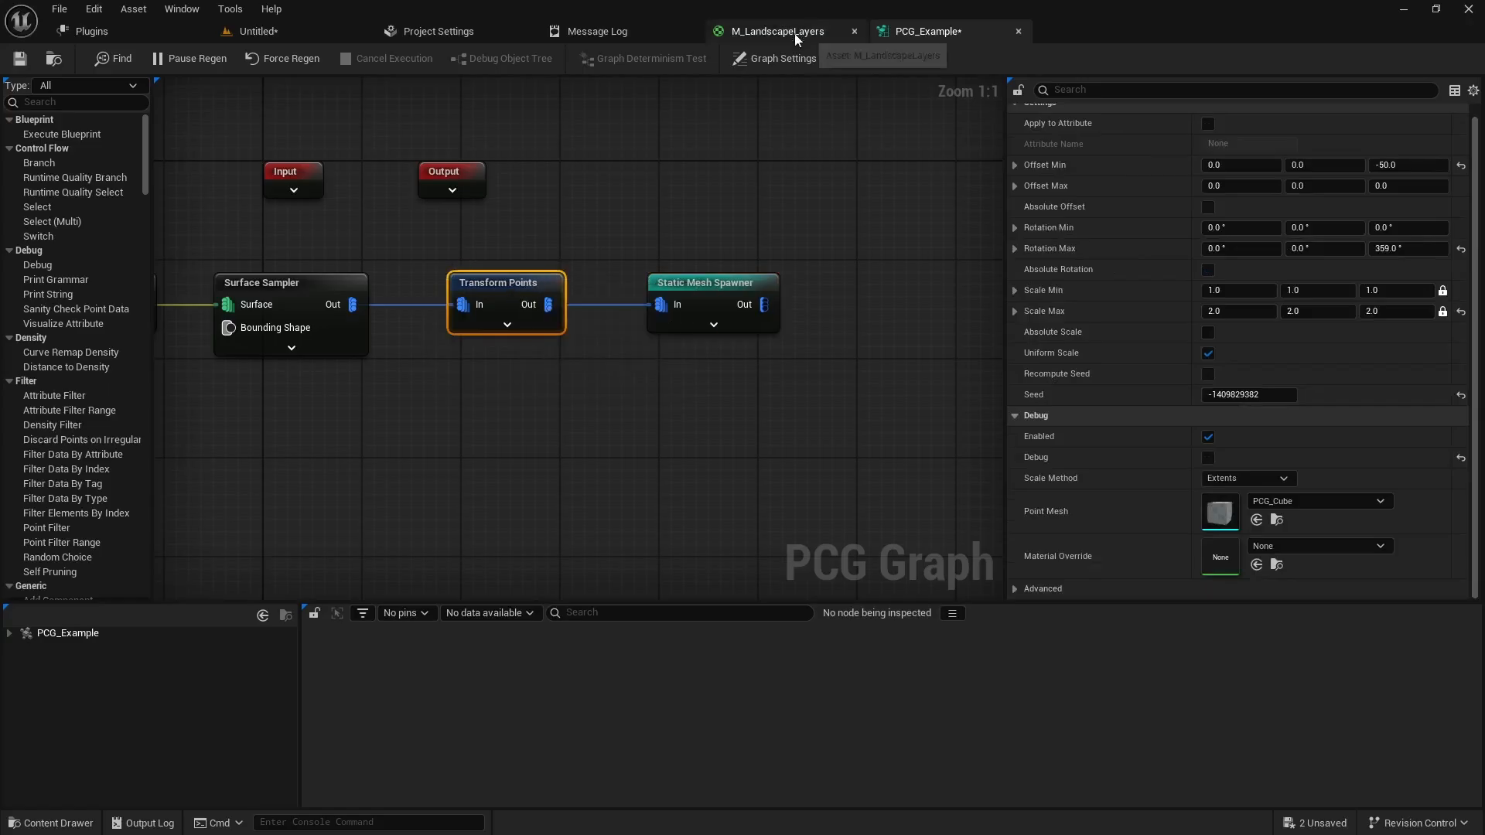
click(257, 31)
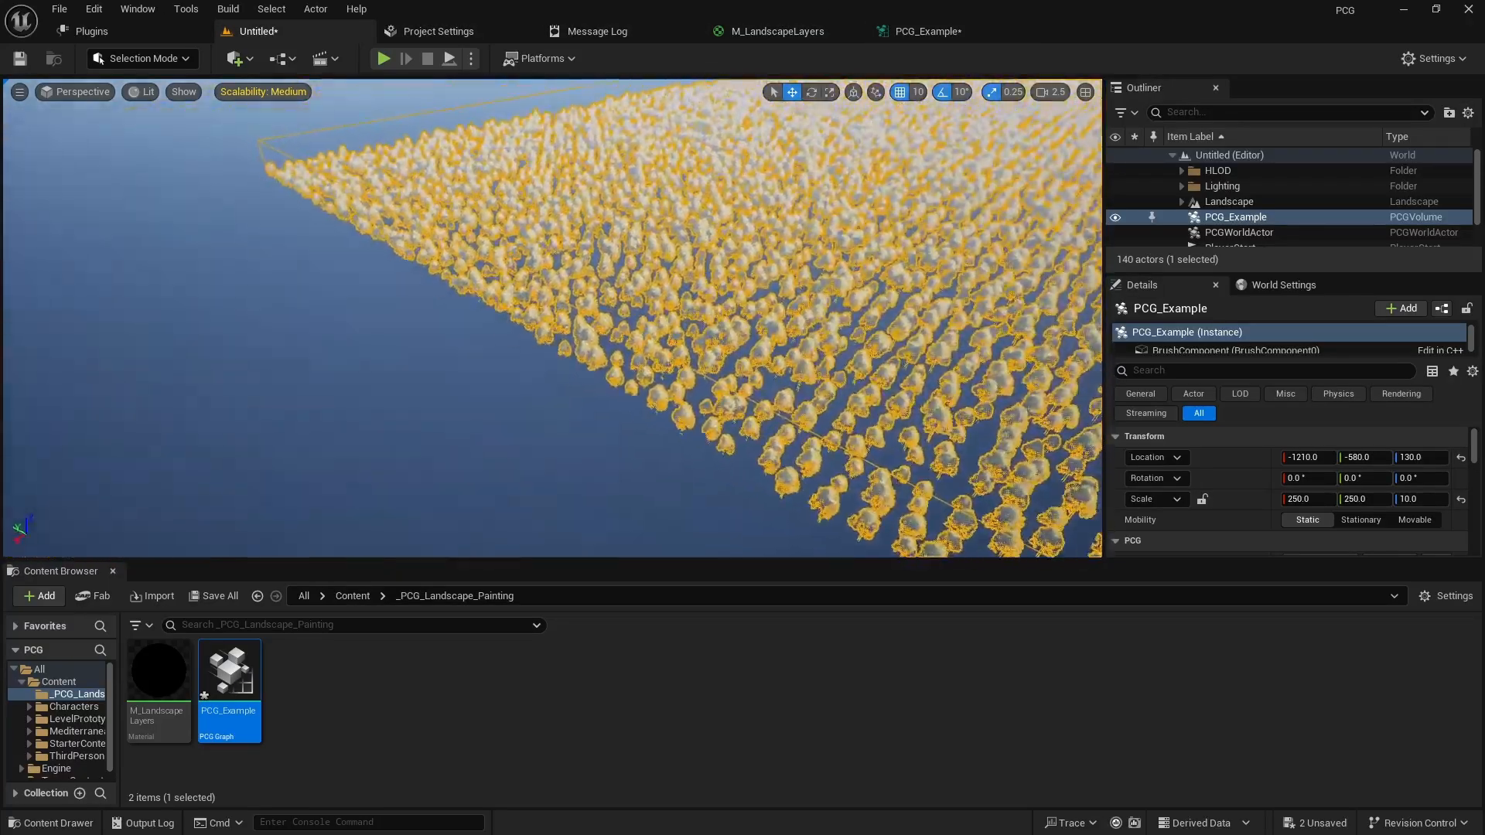
key(w)
right_drag(553, 318, 1115, 326)
key(s)
key(s)
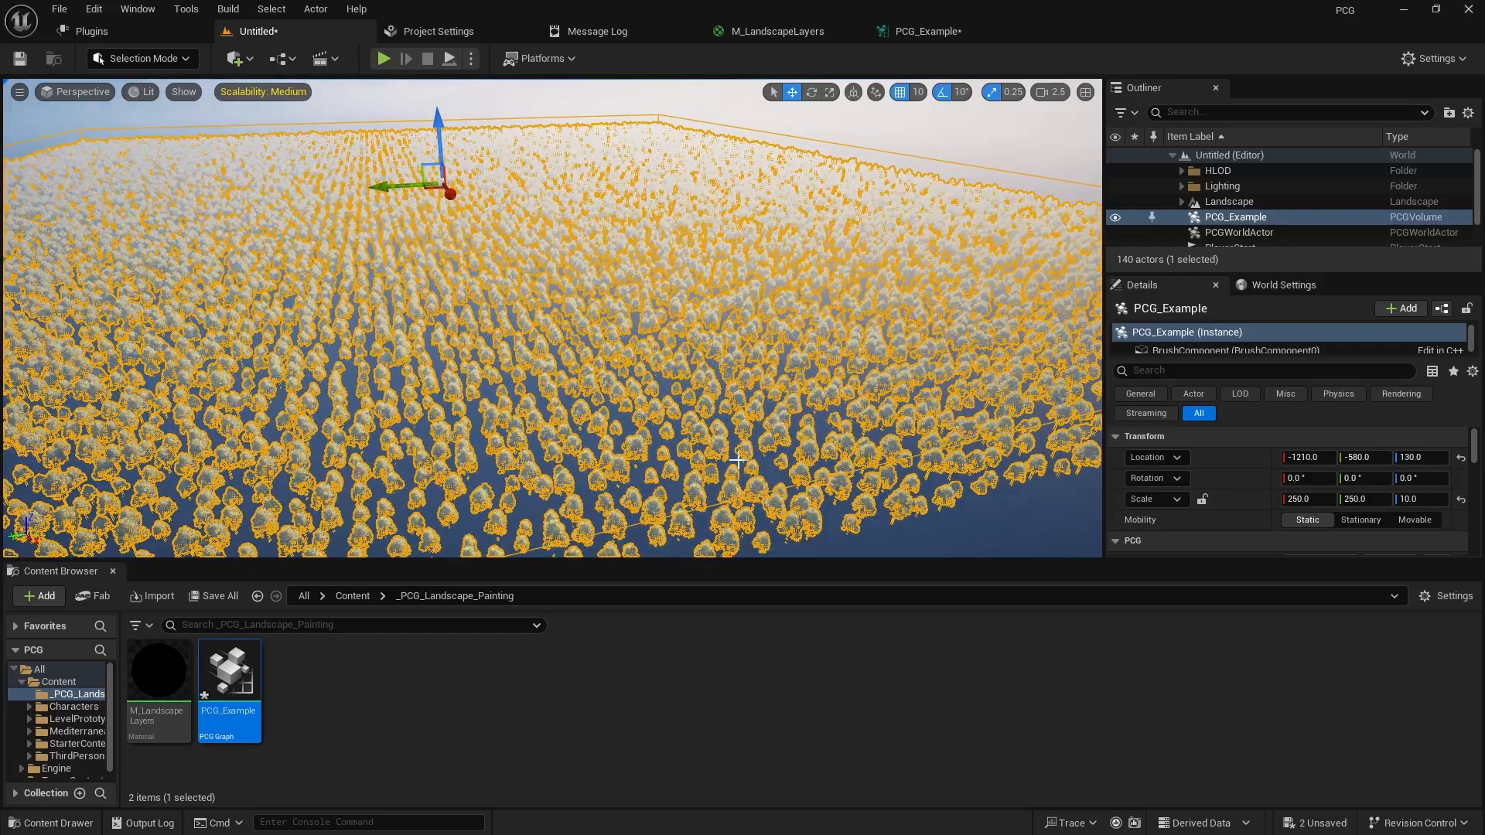
Inspect the Transform Points node with the PCG_Example component's data and view its point attributes through to Density, Steepness and Seed
click(928, 31)
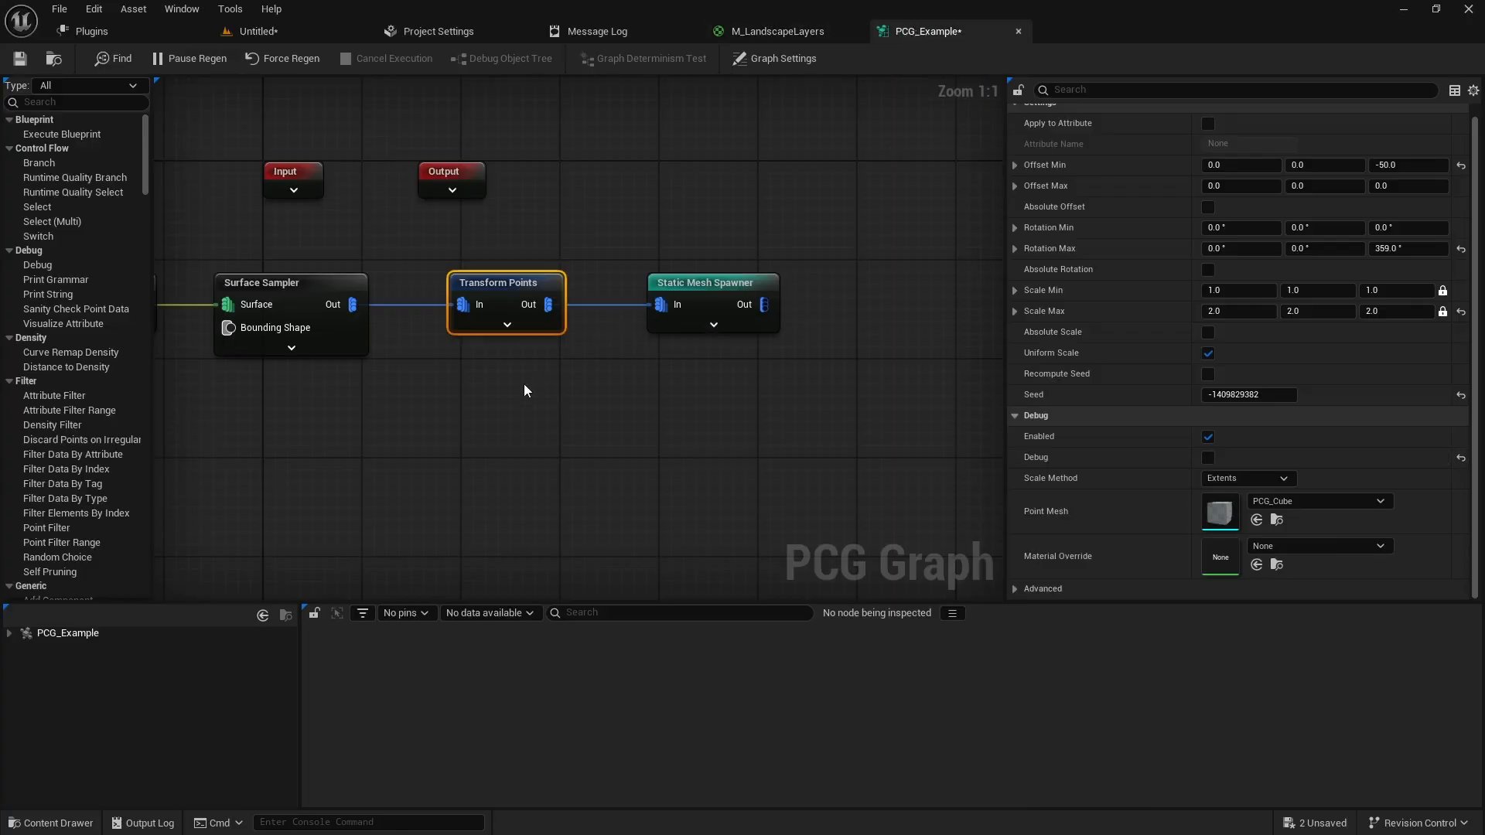
right_drag(525, 389, 721, 370)
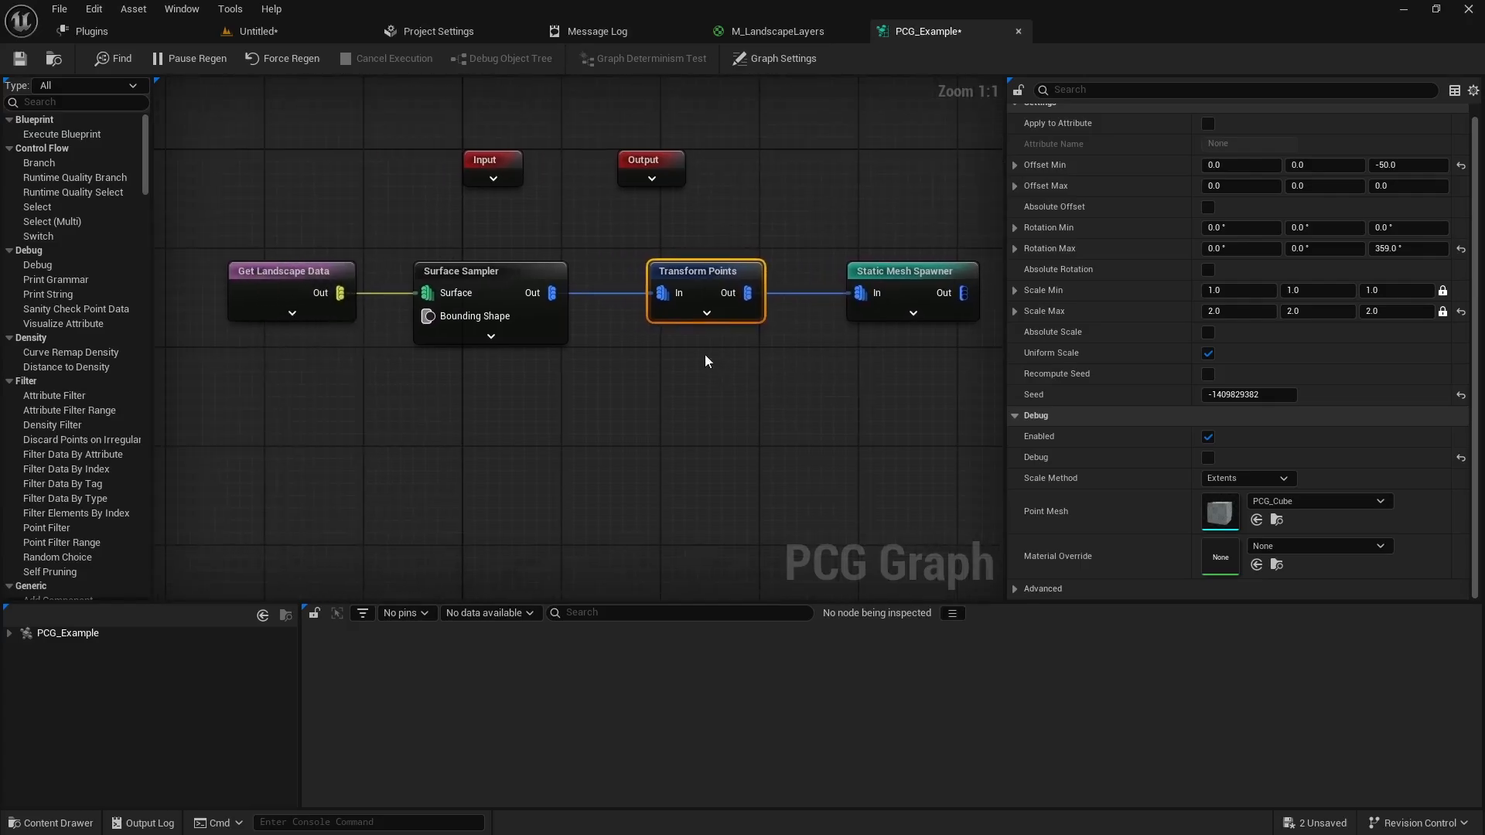
key(a)
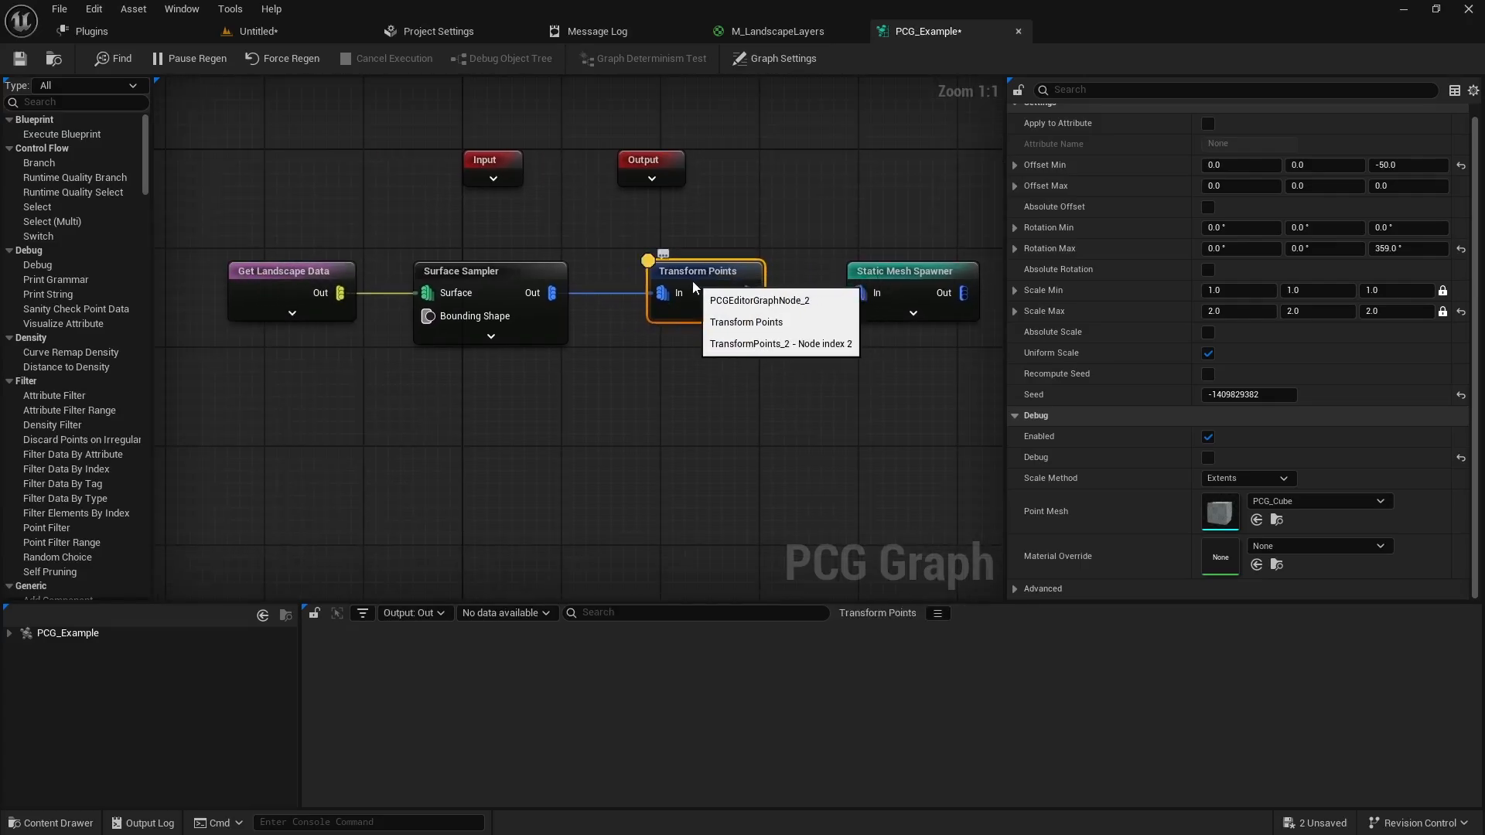
click(9, 634)
click(52, 645)
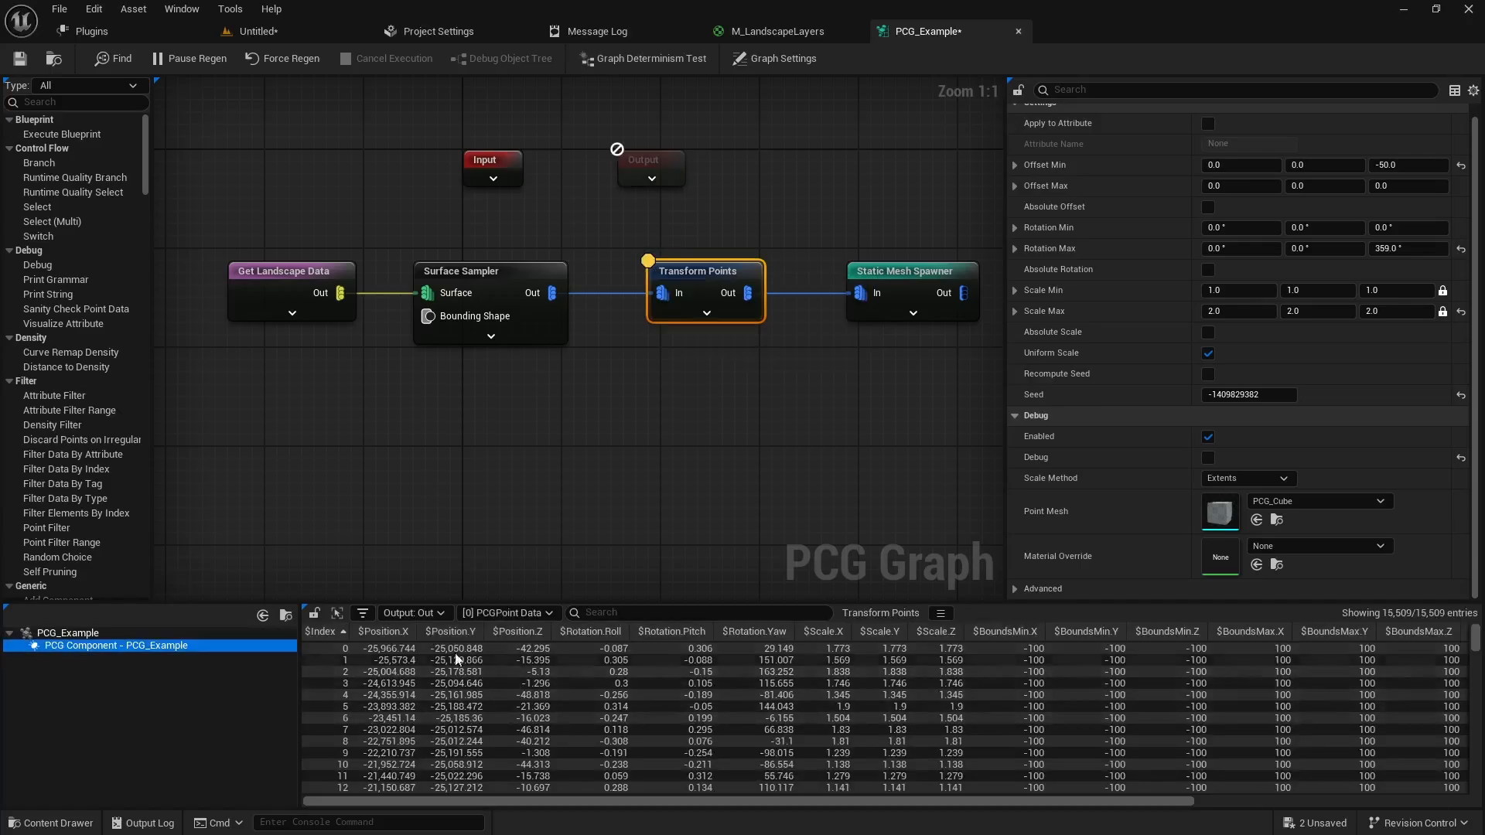
drag(492, 802, 724, 806)
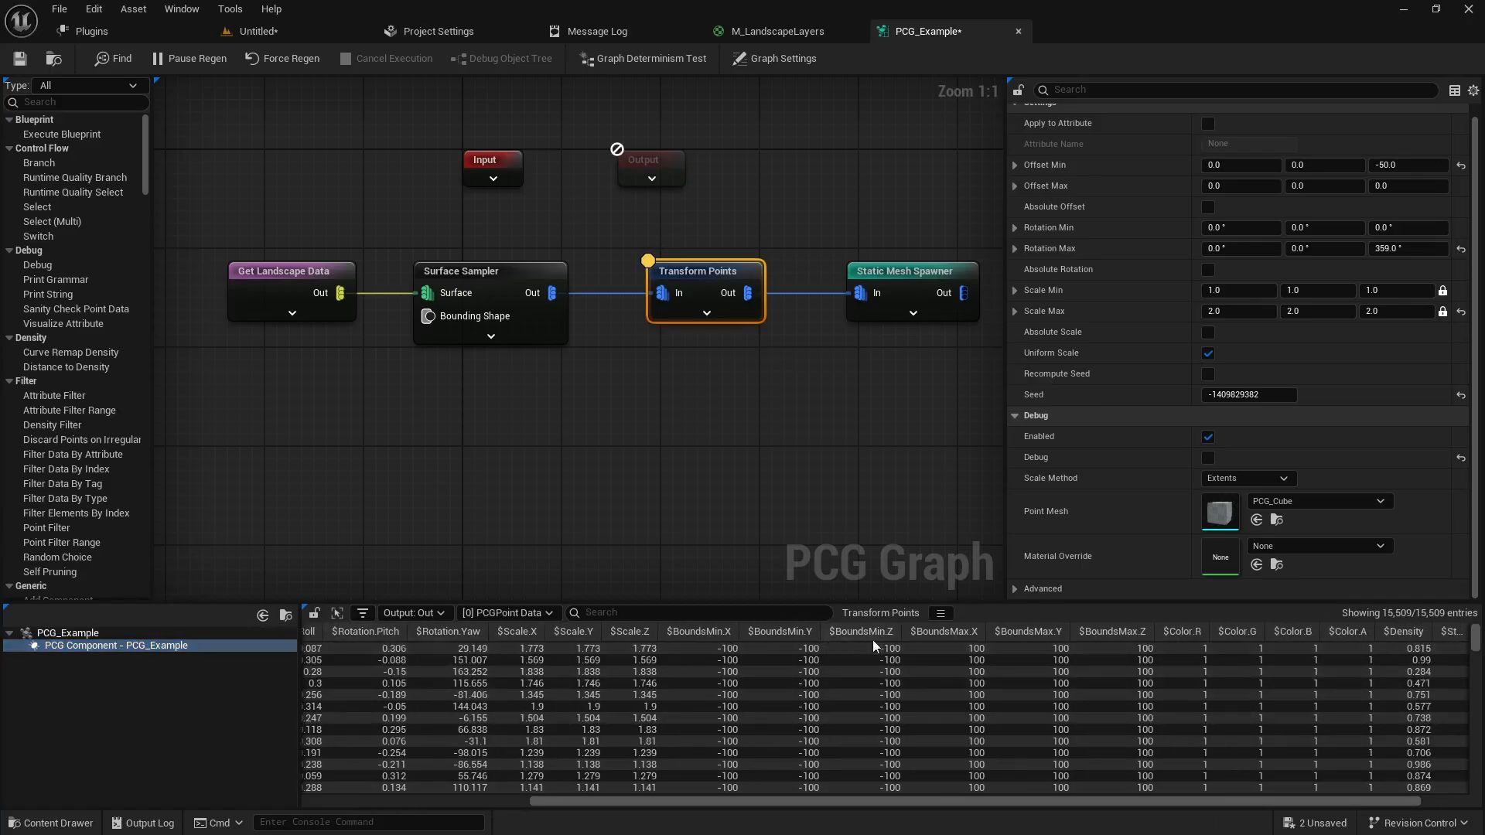
drag(875, 798, 955, 796)
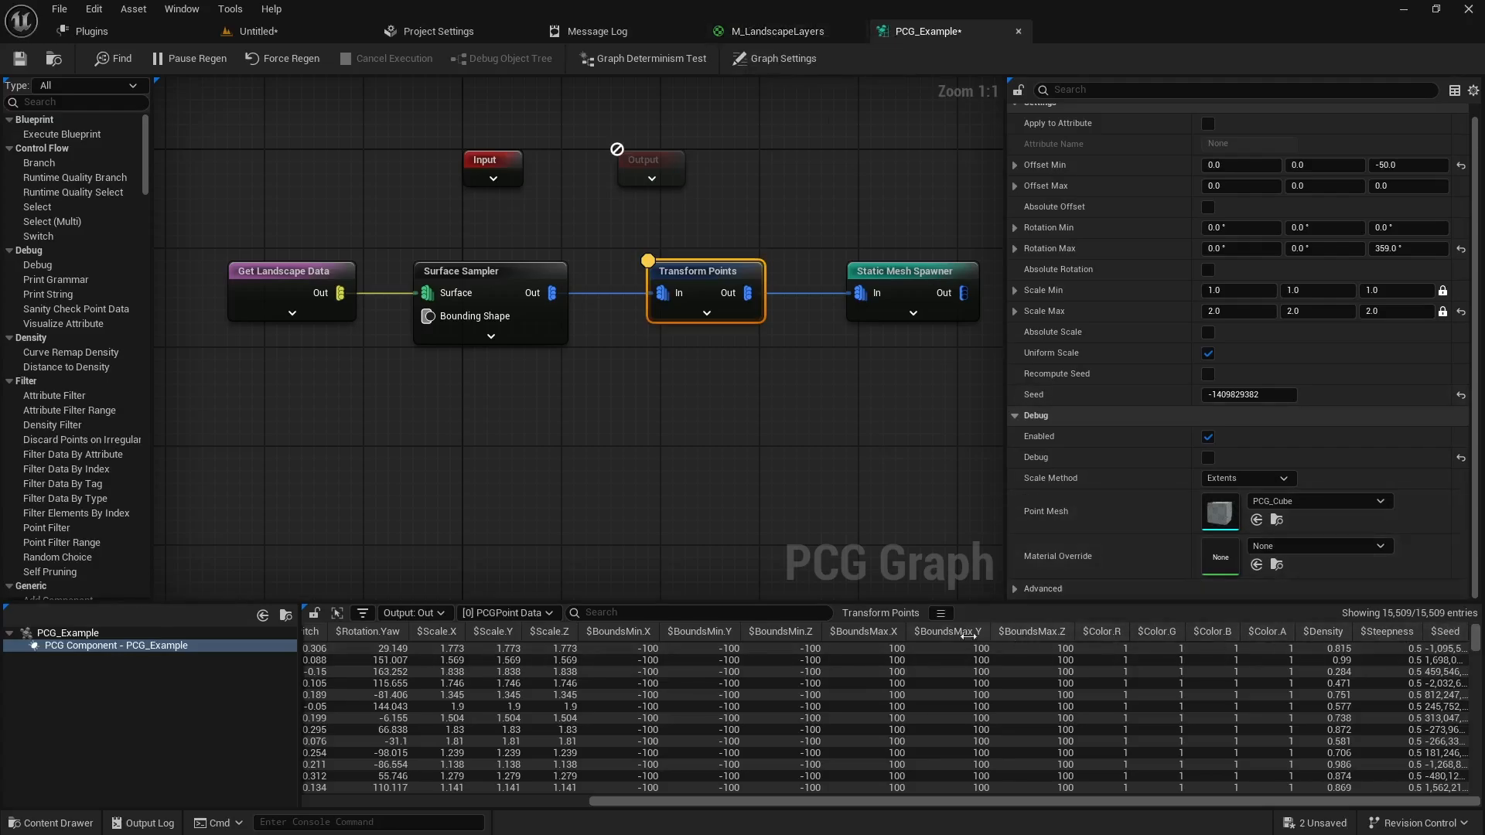
Review the Landscape Layer Blend layers in M_LandscapeLayers and the Landscape Material assigned to the Landscape actor
click(747, 30)
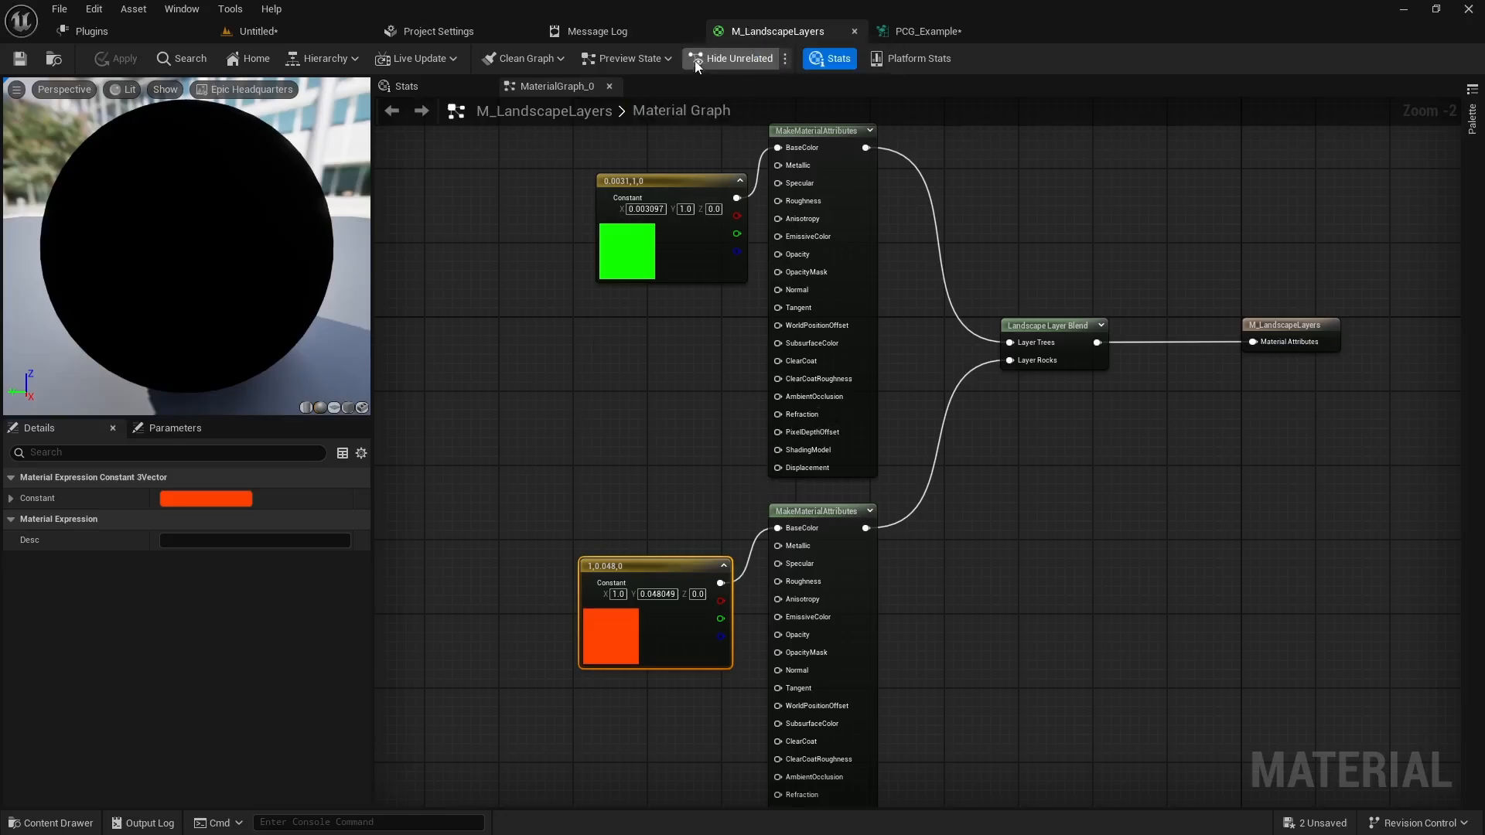
click(1044, 341)
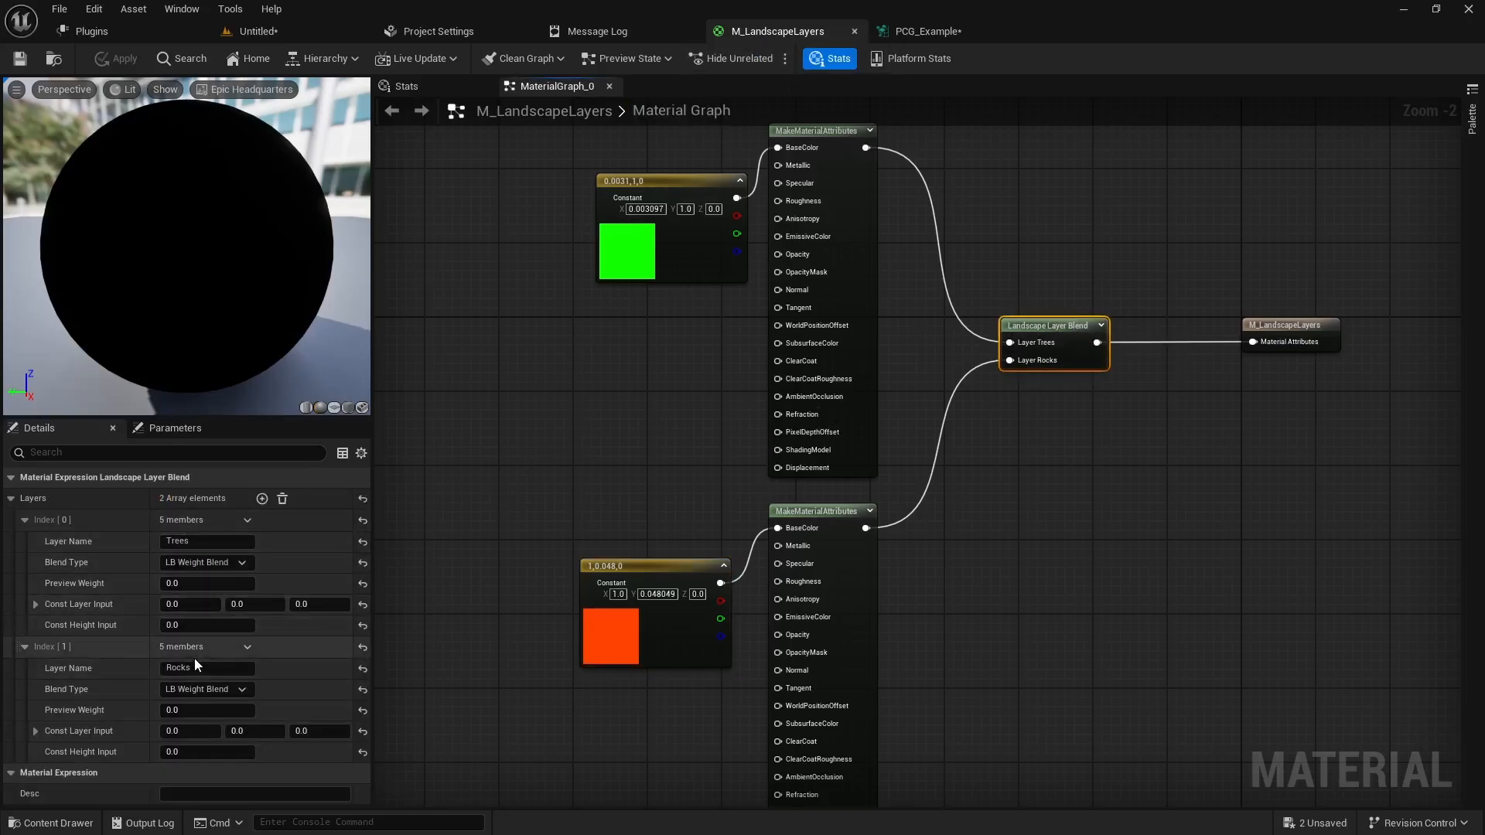
click(300, 35)
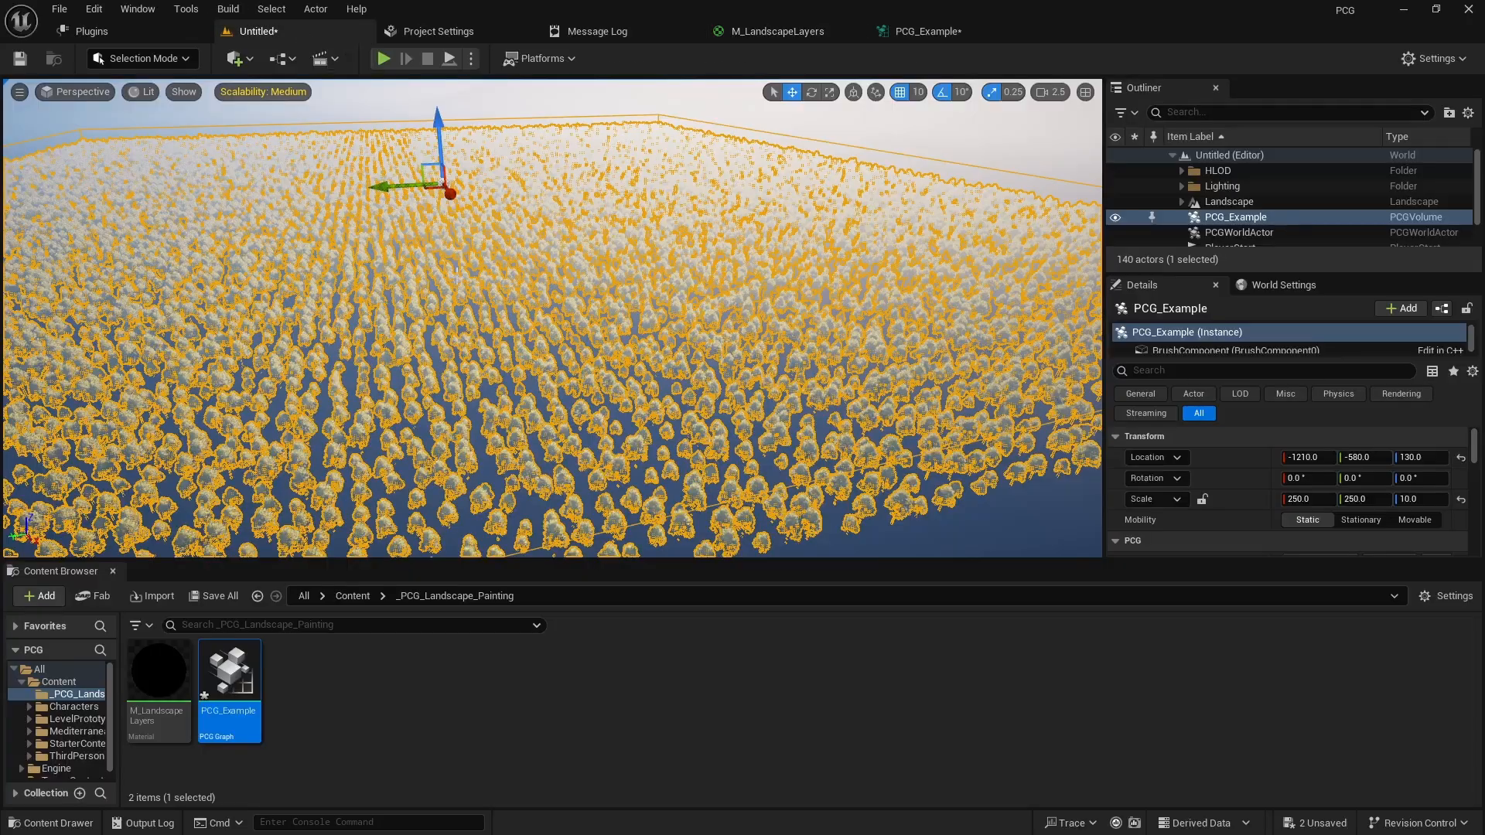
right_drag(552, 317, 520, 325)
click(1228, 203)
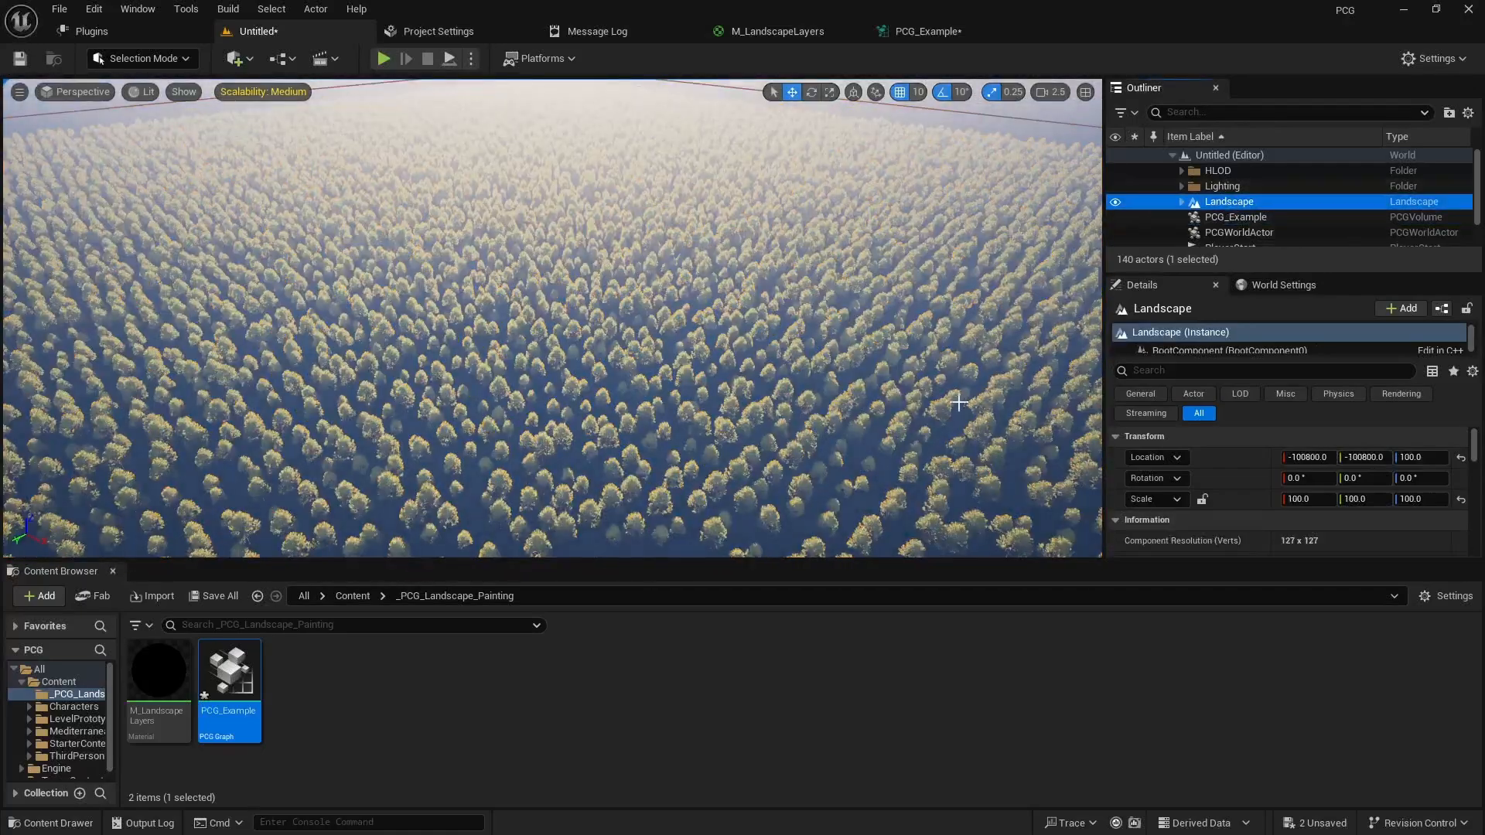
scroll(1279, 508, down, 8)
scroll(1278, 507, down, 5)
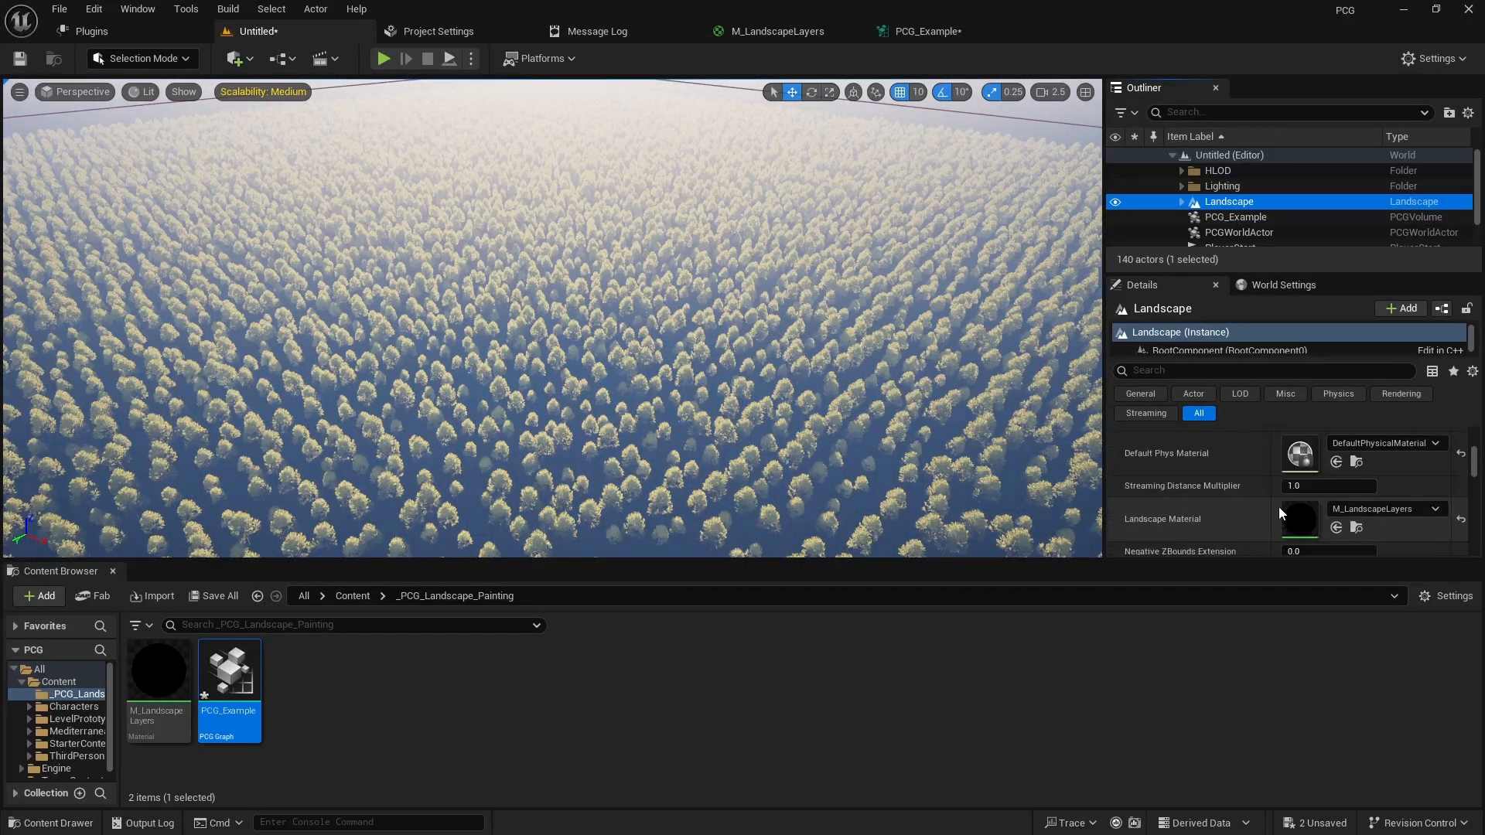
Switch the level editor to Landscape Mode, close the Content Browser, and show the paint tools with the Trees and Rocks target layers
click(185, 58)
click(157, 104)
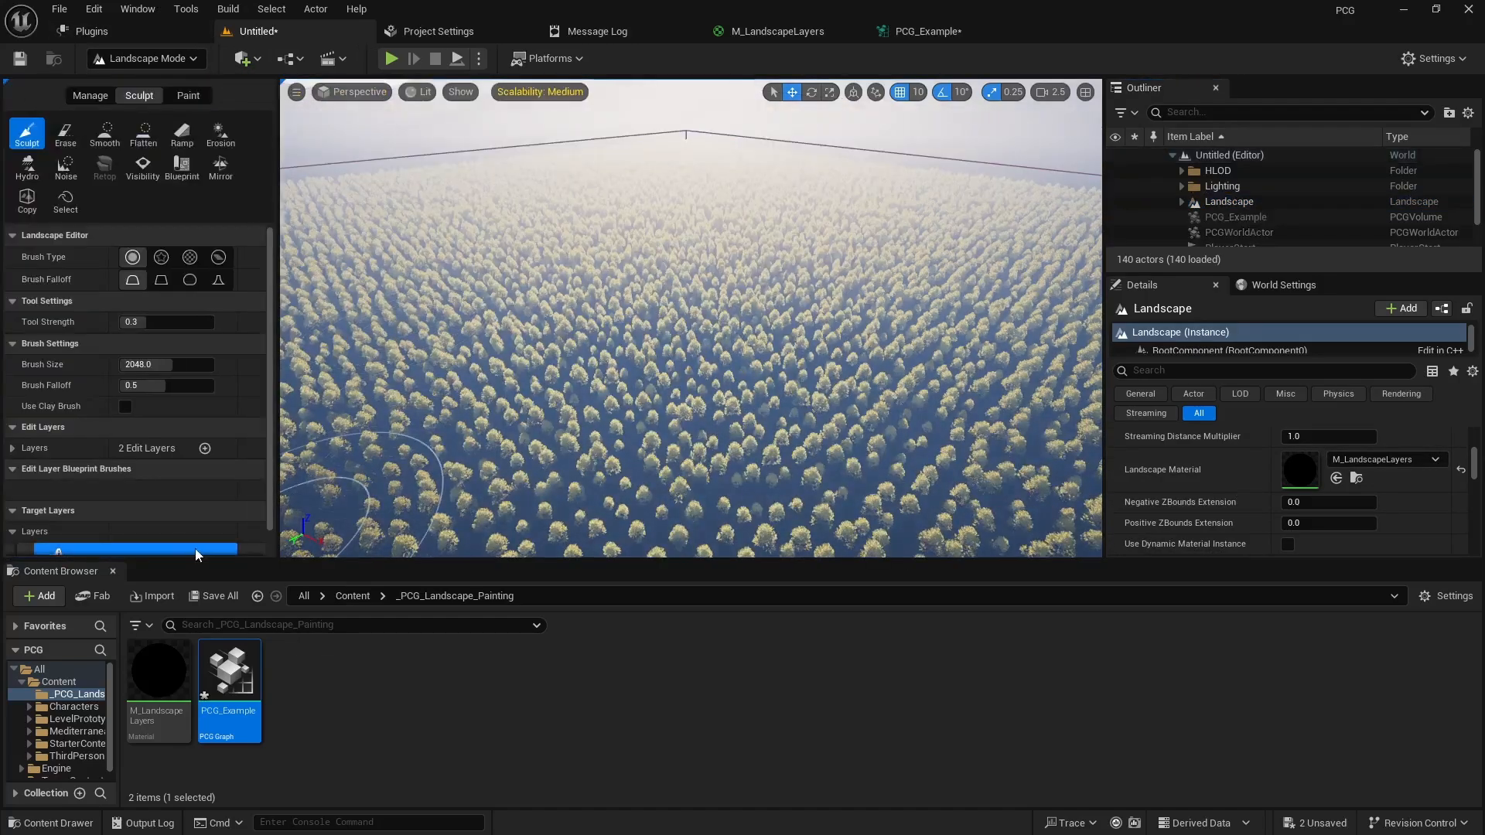
click(113, 571)
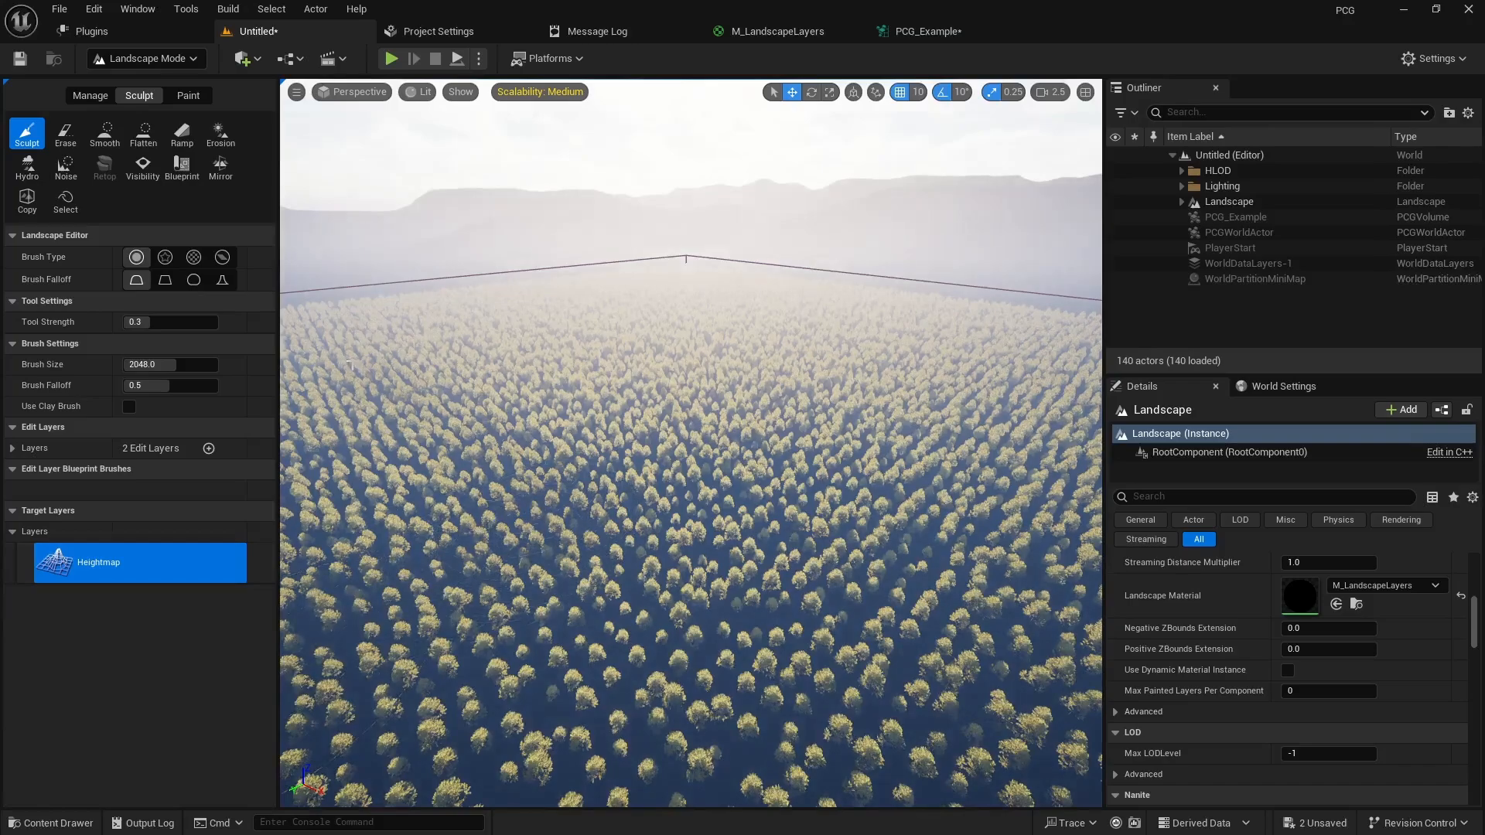
click(188, 96)
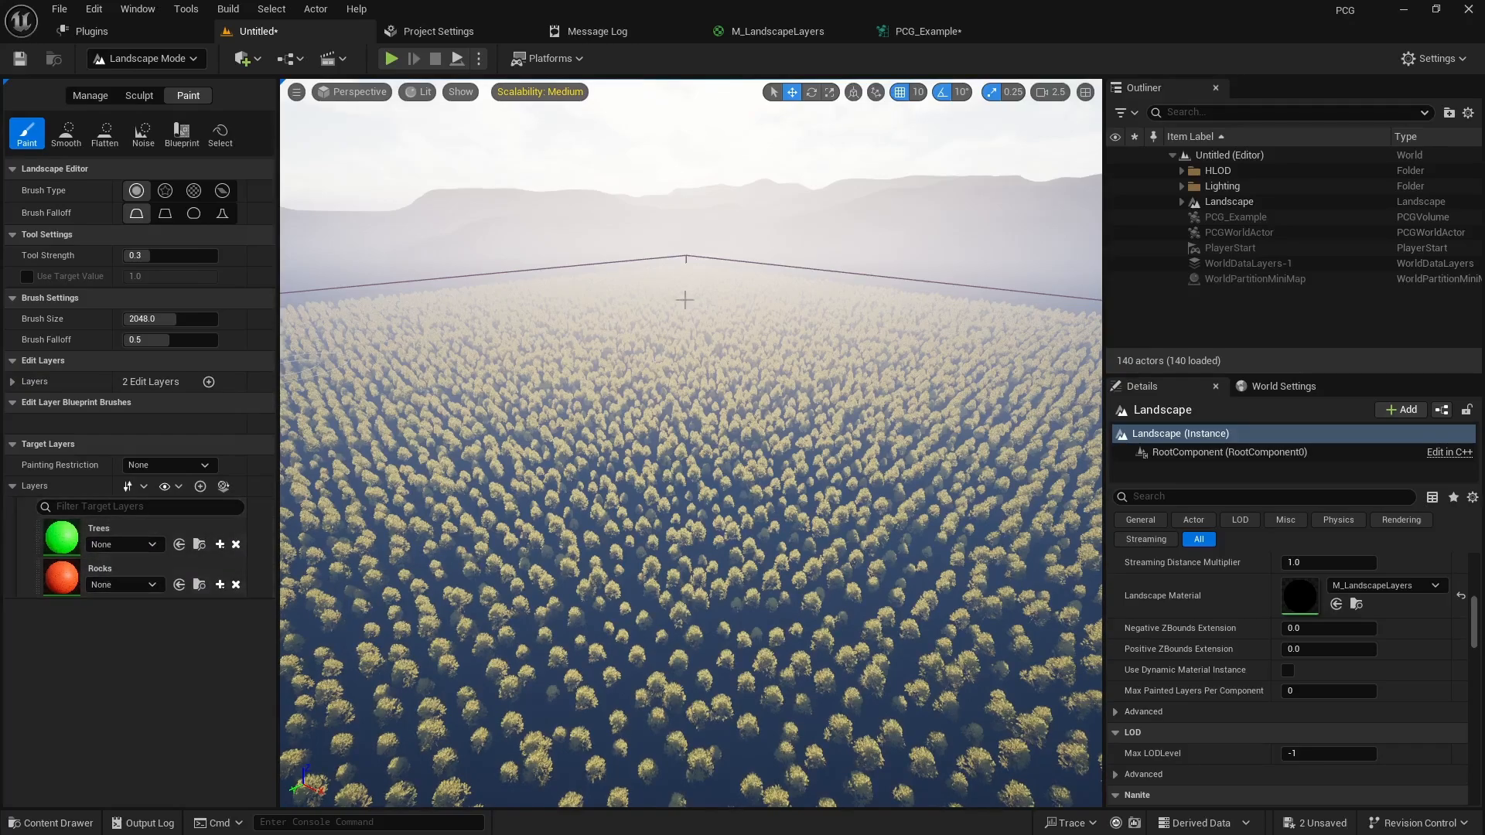
Return to the PCG_Example graph and check which attributes the Transform Points data contains
click(926, 31)
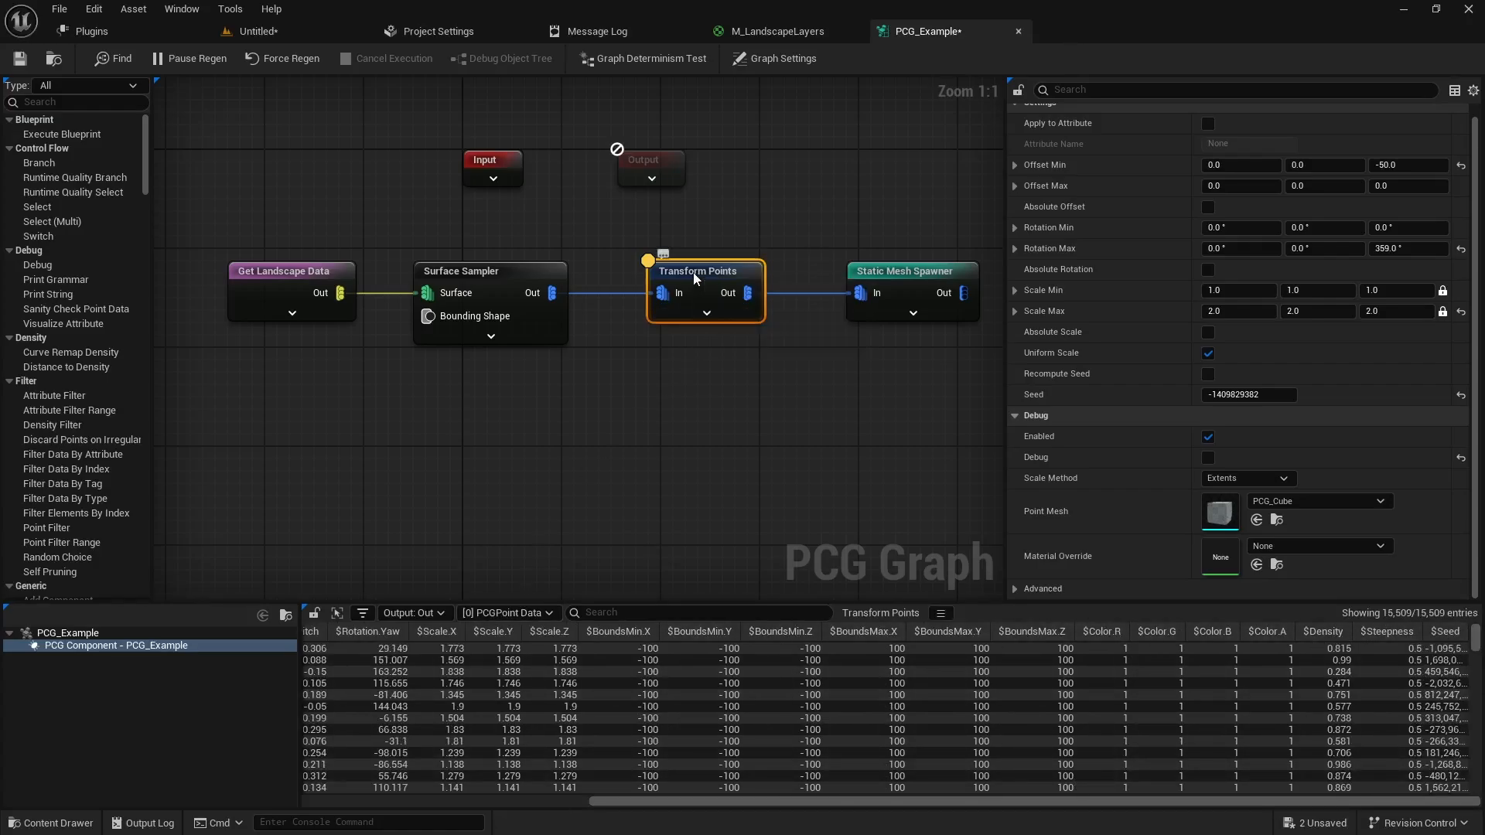
mouse_move(865, 803)
mouse_down()
mouse_move(582, 803)
mouse_move(859, 803)
mouse_up()
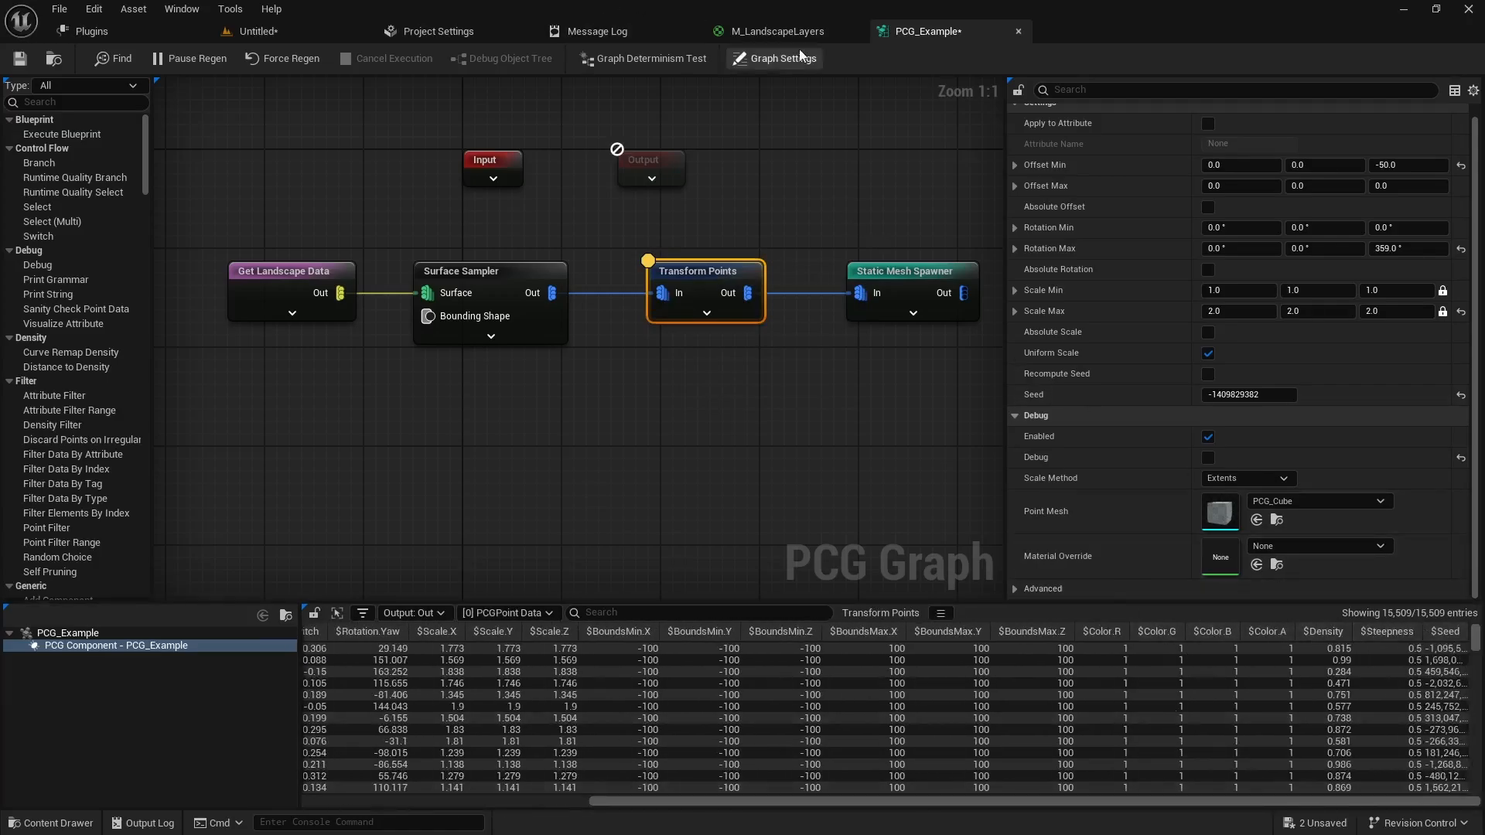
Return to the Untitled level and try to paint the Trees target layer onto the landscape
click(256, 31)
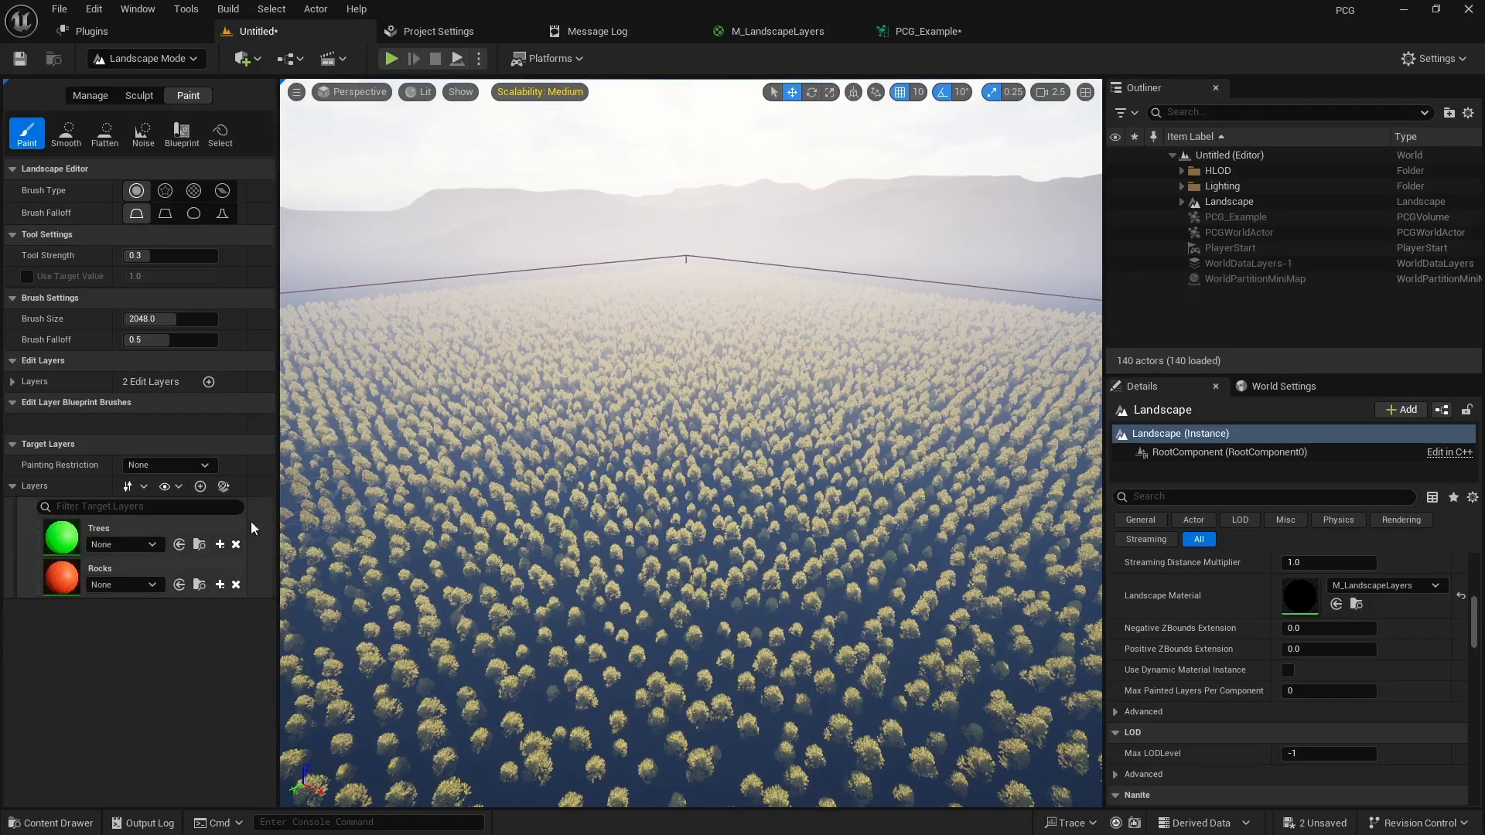
click(147, 528)
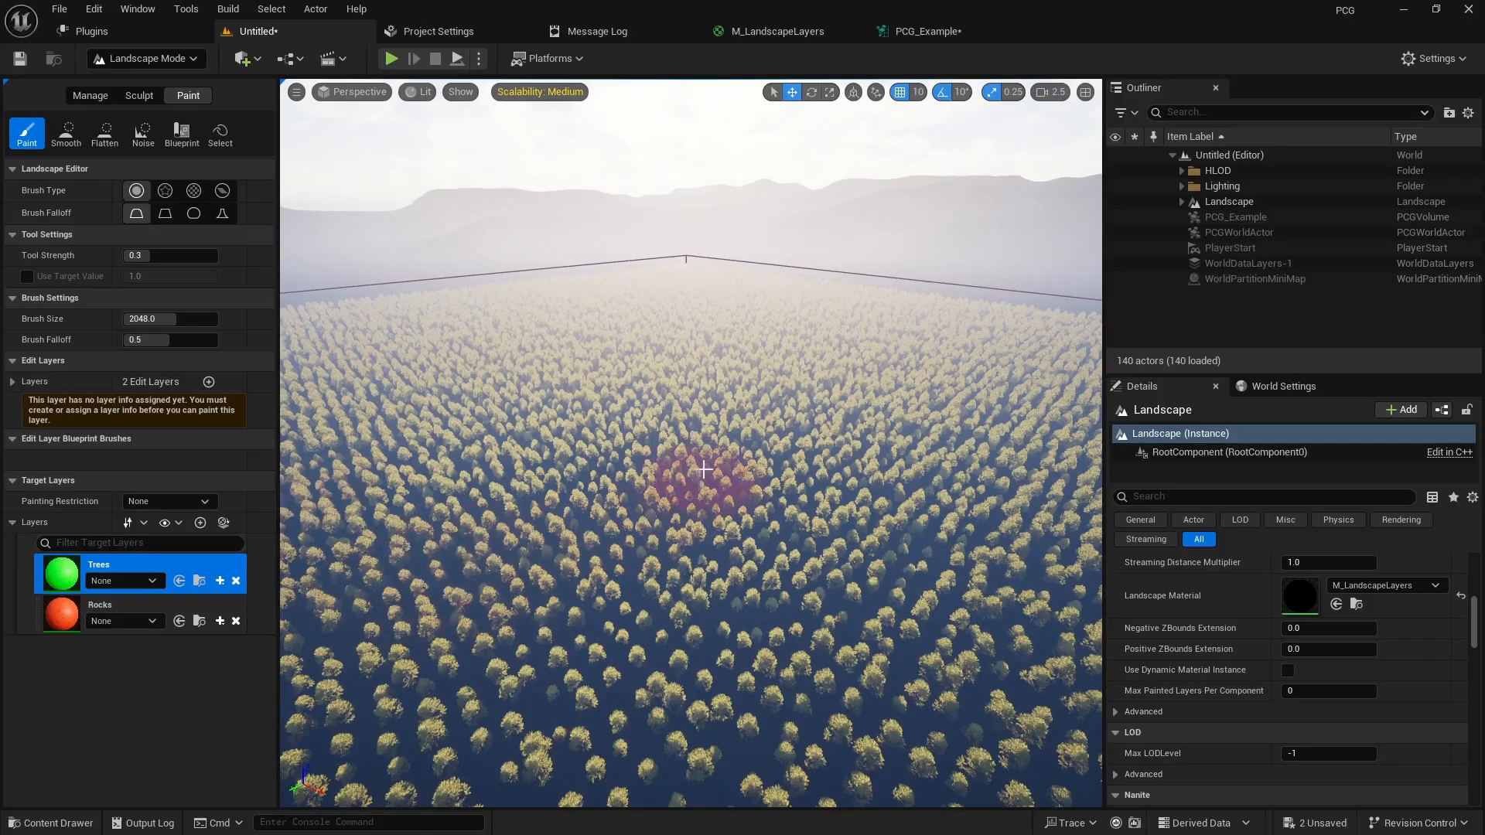
right_drag(679, 578, 824, 611)
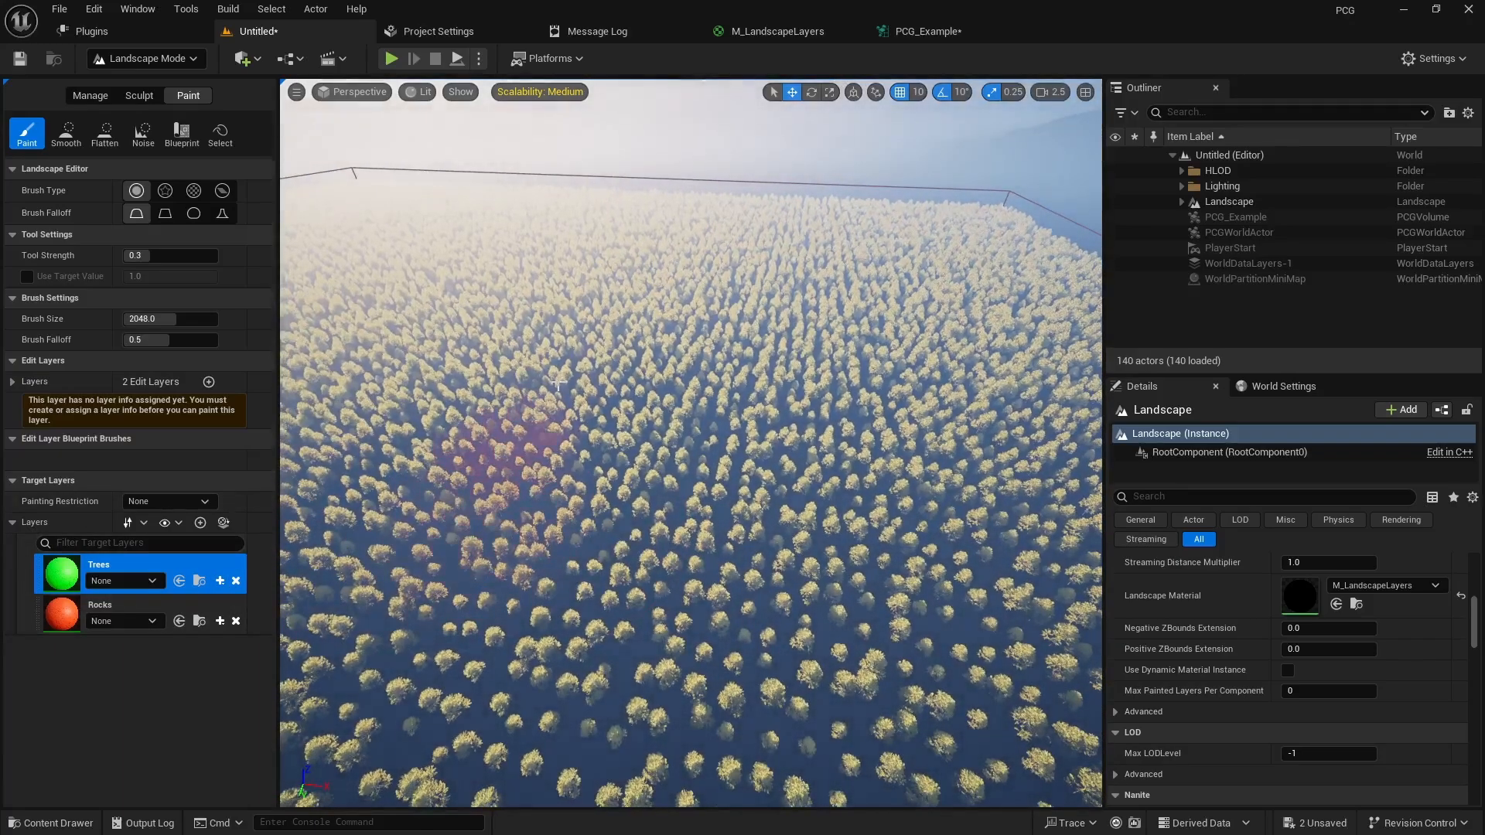
click(681, 467)
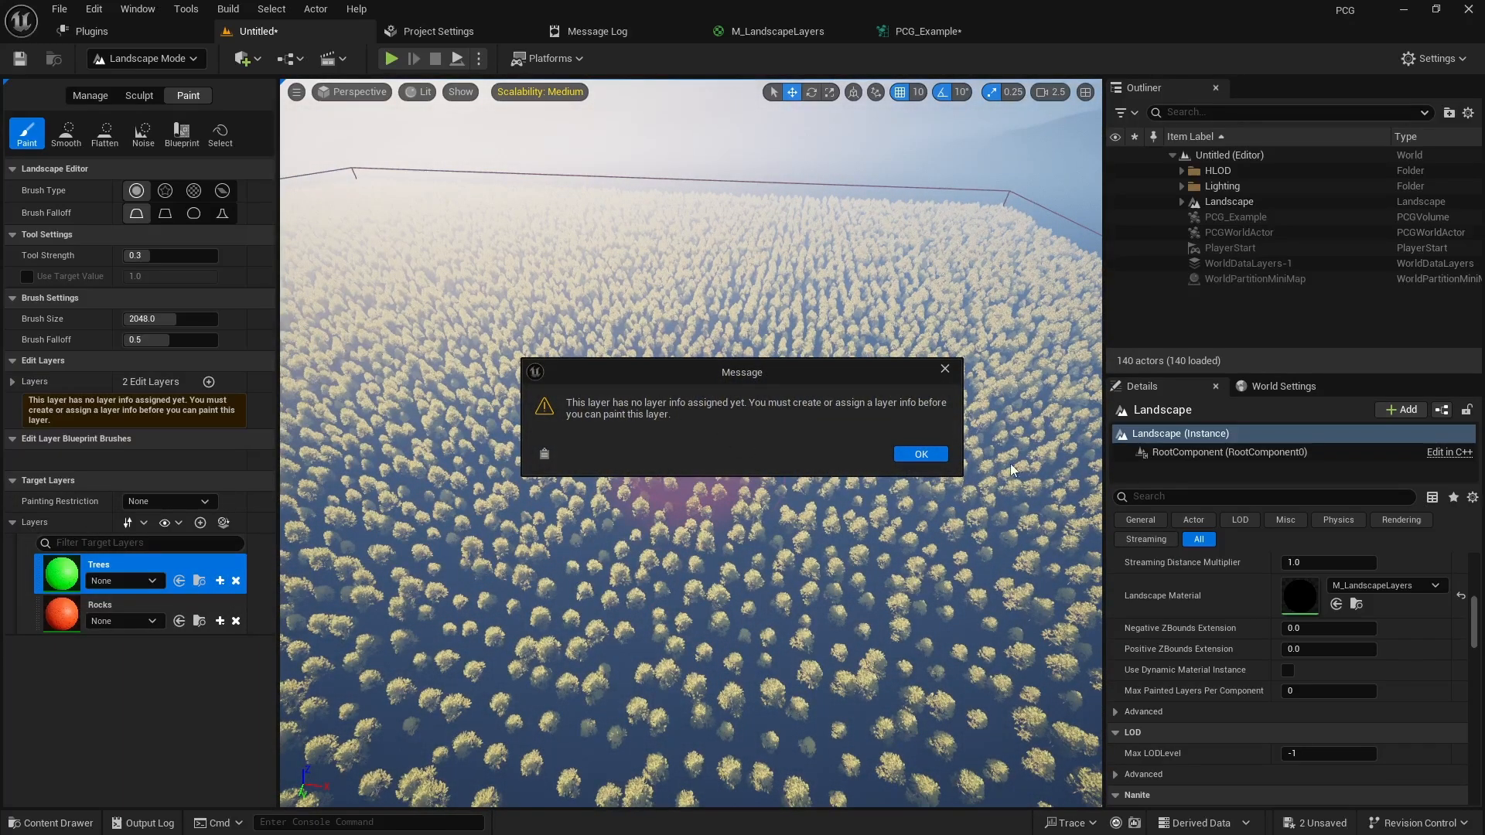
click(919, 456)
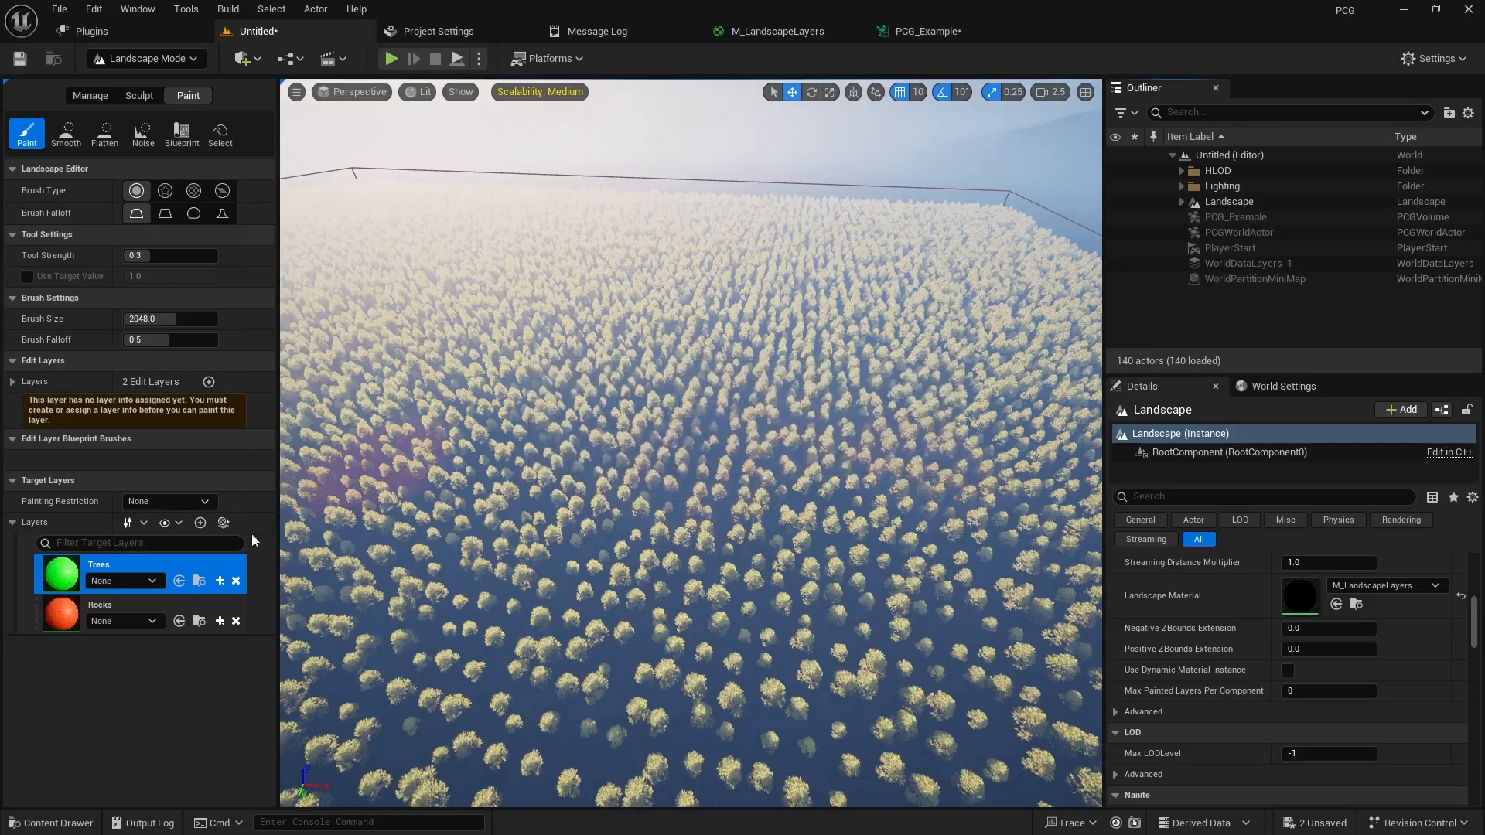
Create a weight-blended layer info for the Trees layer, saved as Trees_LayerInfo in the _PCG_Landscape_Painting folder
click(219, 581)
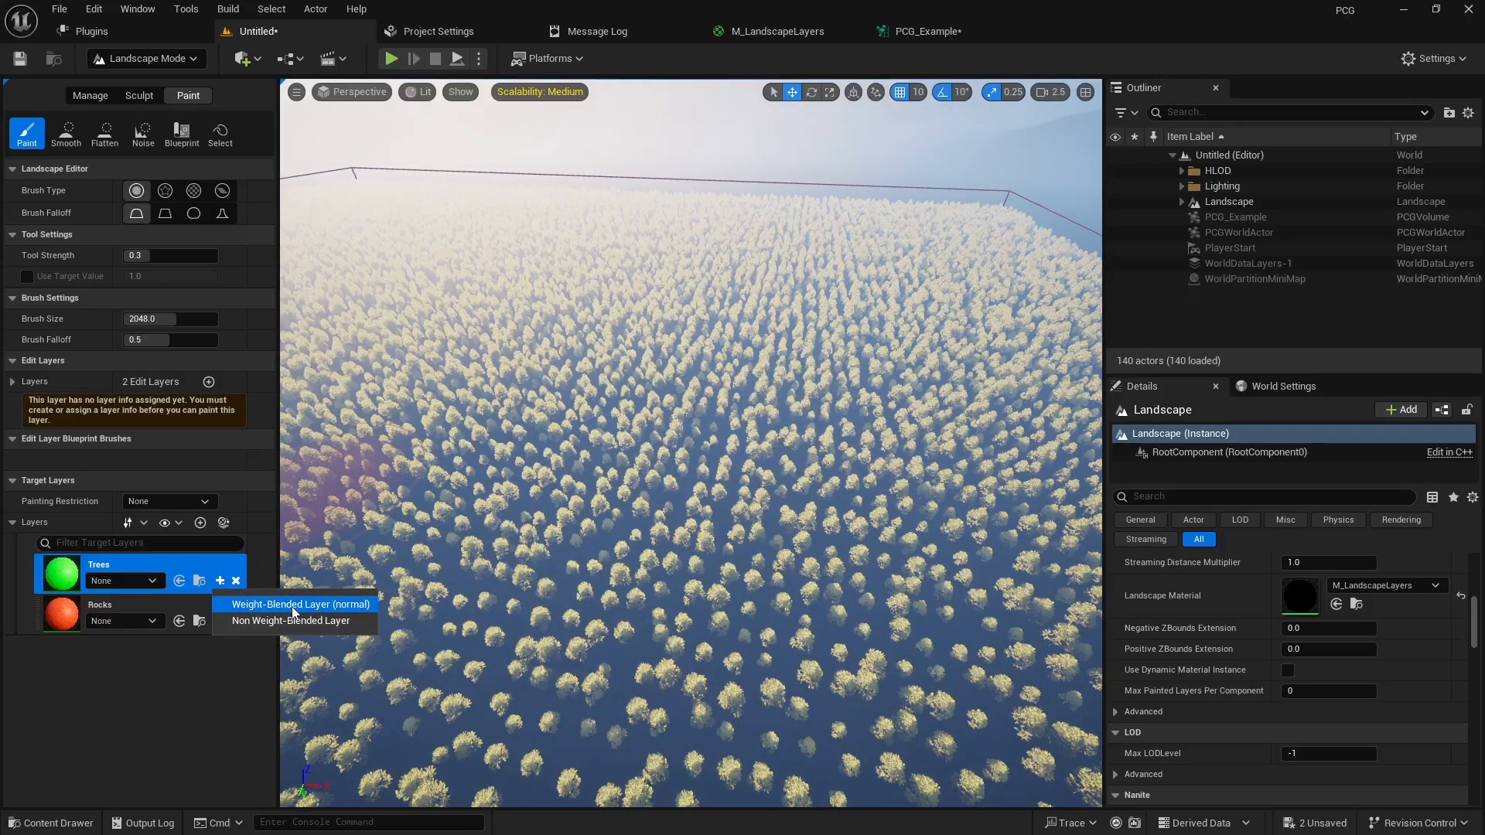
click(339, 605)
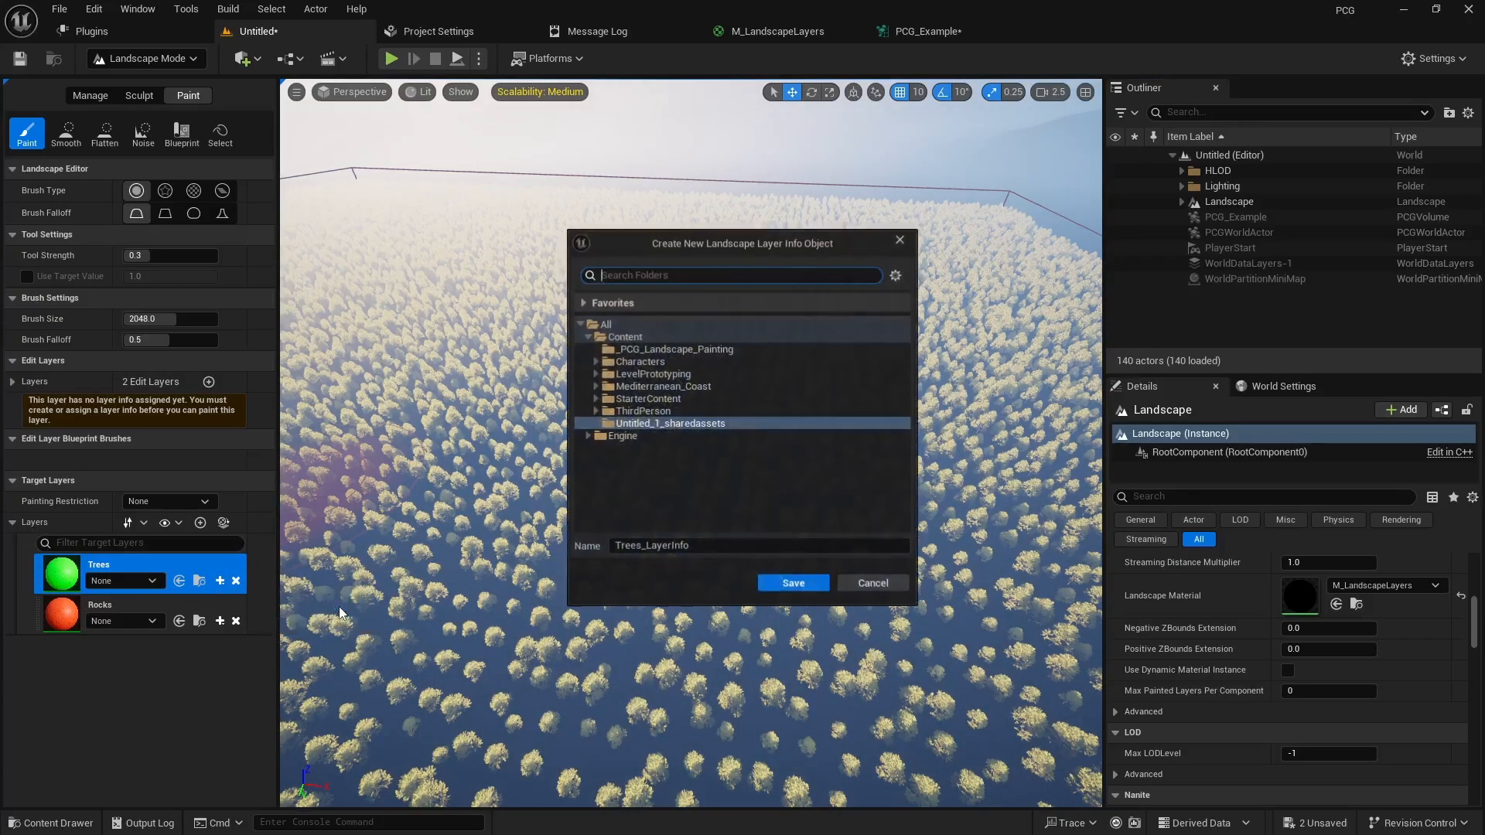
click(657, 349)
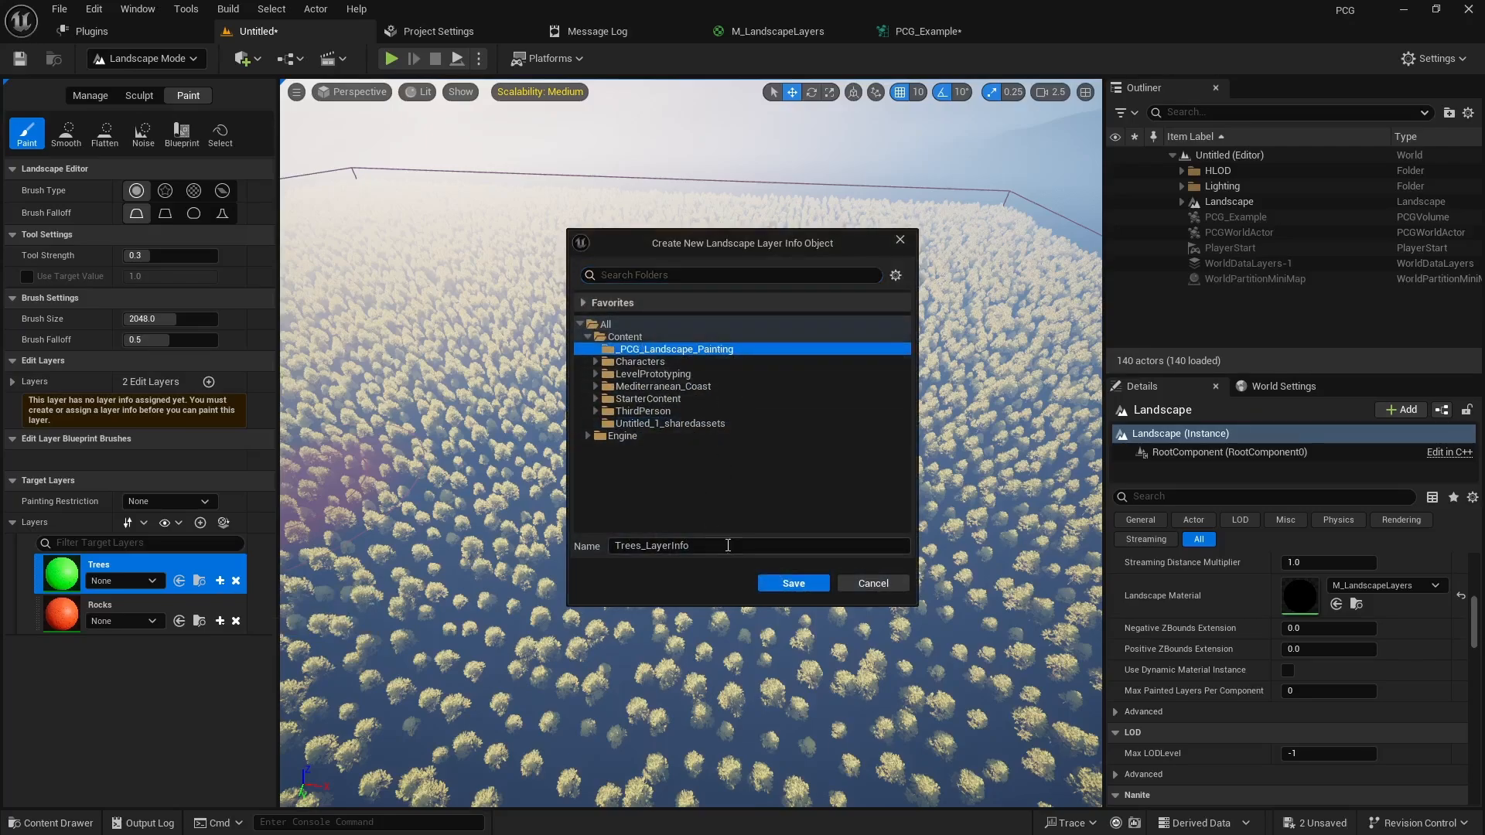
click(773, 582)
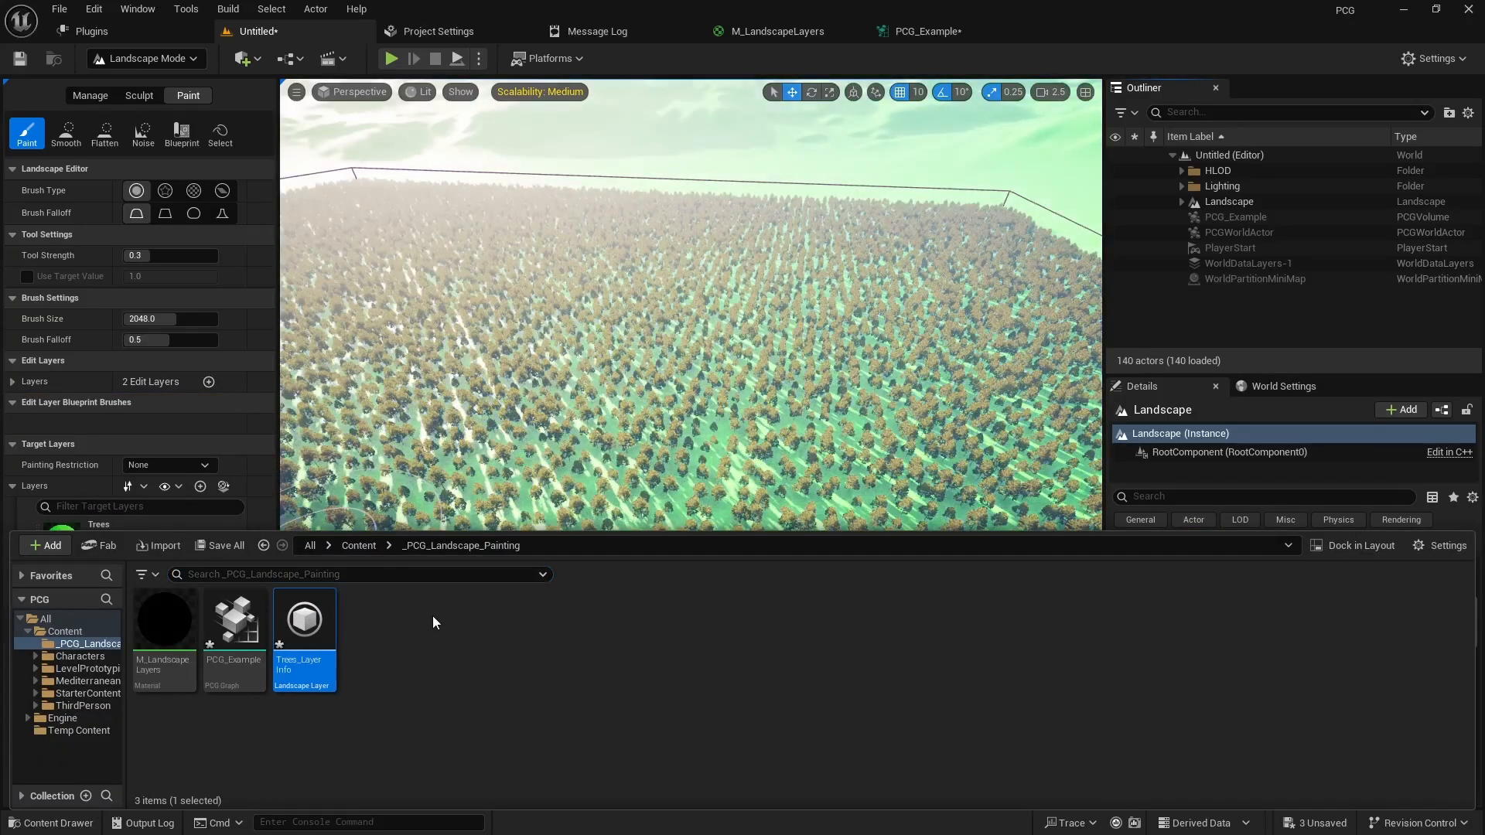
key(ctrl+space)
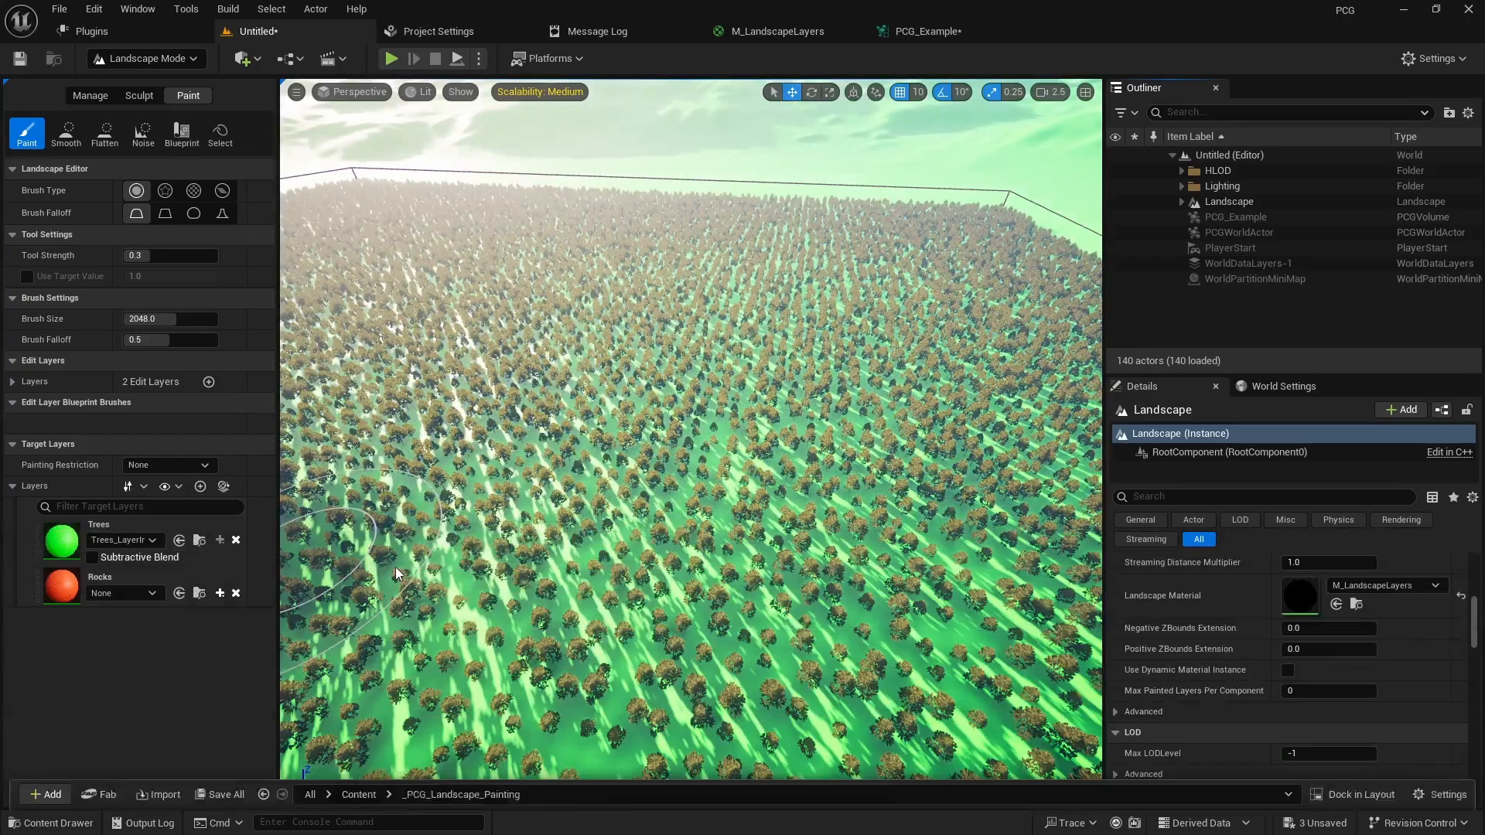
Create a weight-blended layer info for the Rocks layer, saved as Rocks_LayerInfo in the _PCG_Landscape_Painting folder
click(219, 593)
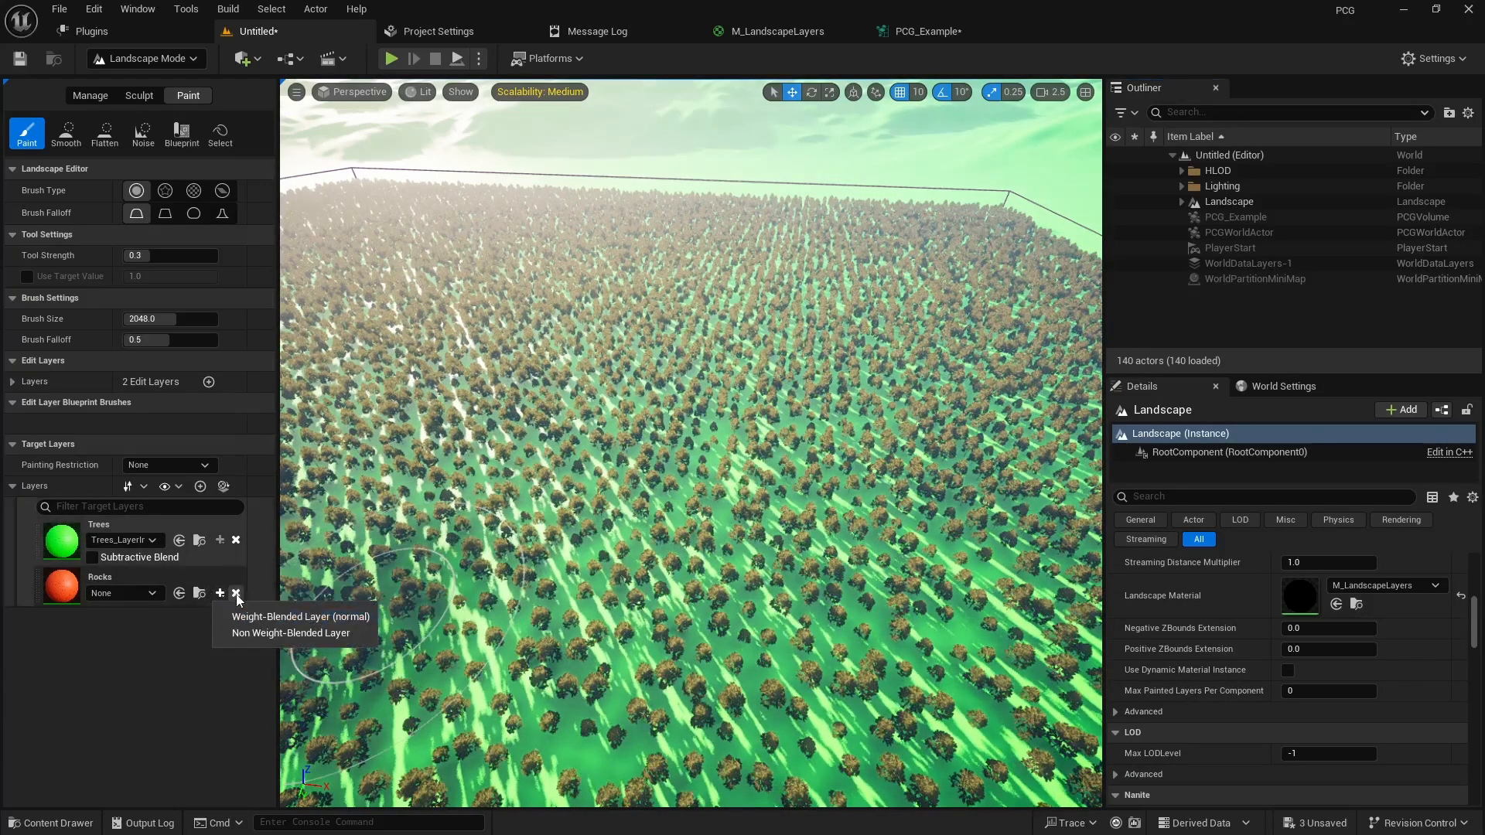
click(301, 619)
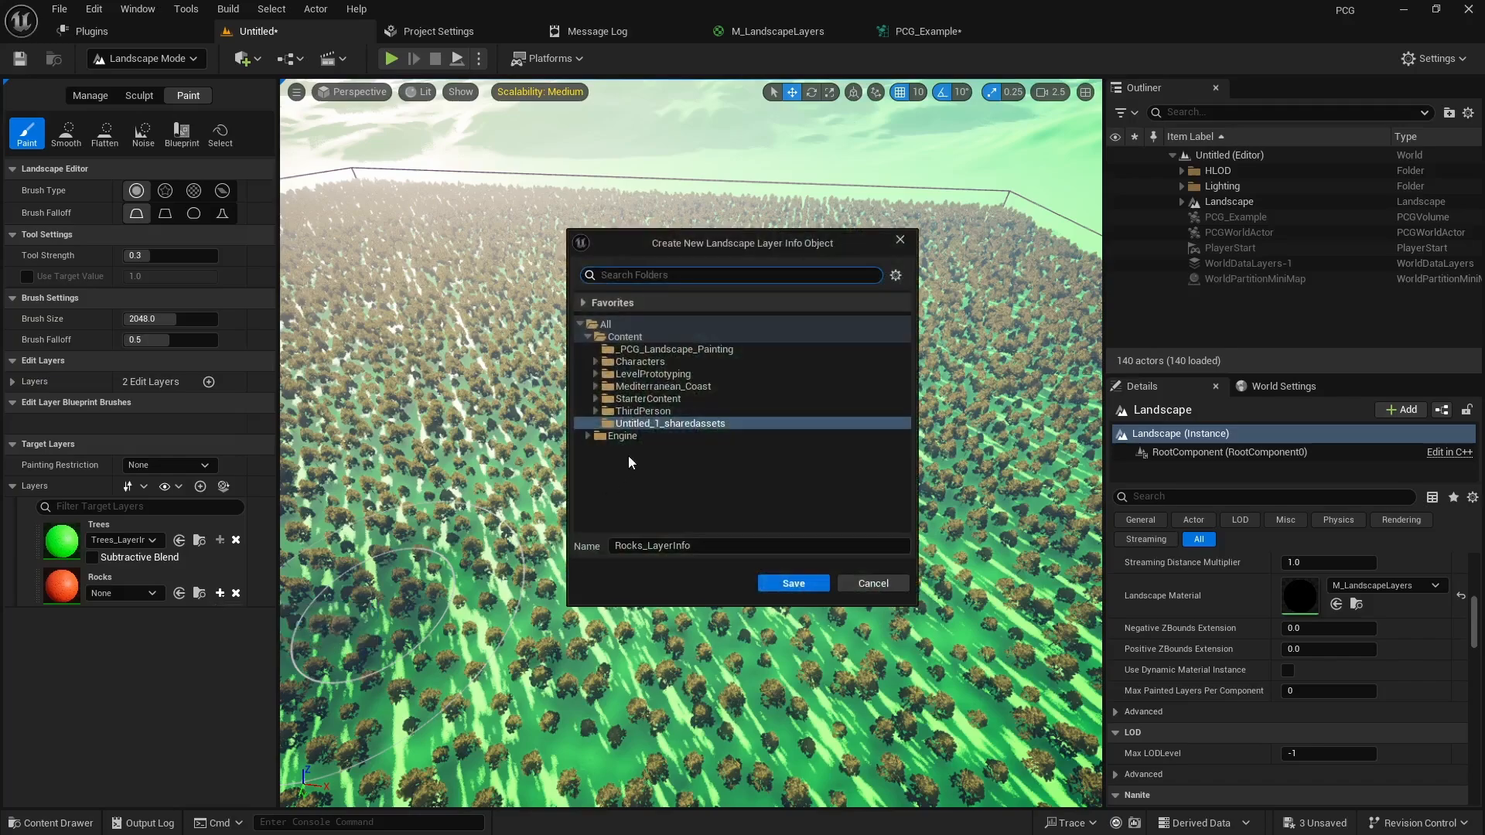
click(661, 349)
click(786, 585)
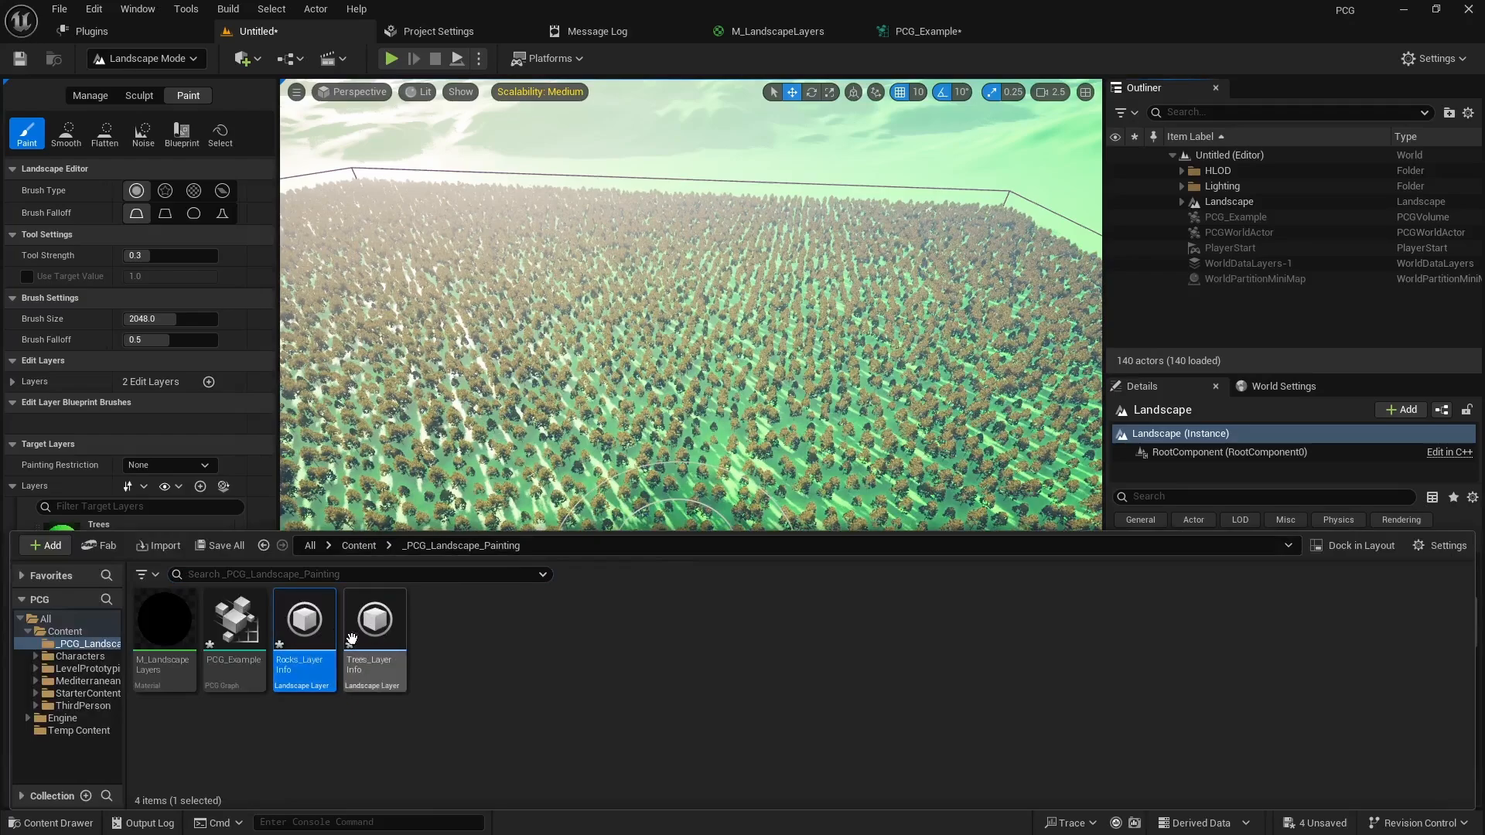
key(ctrl+space)
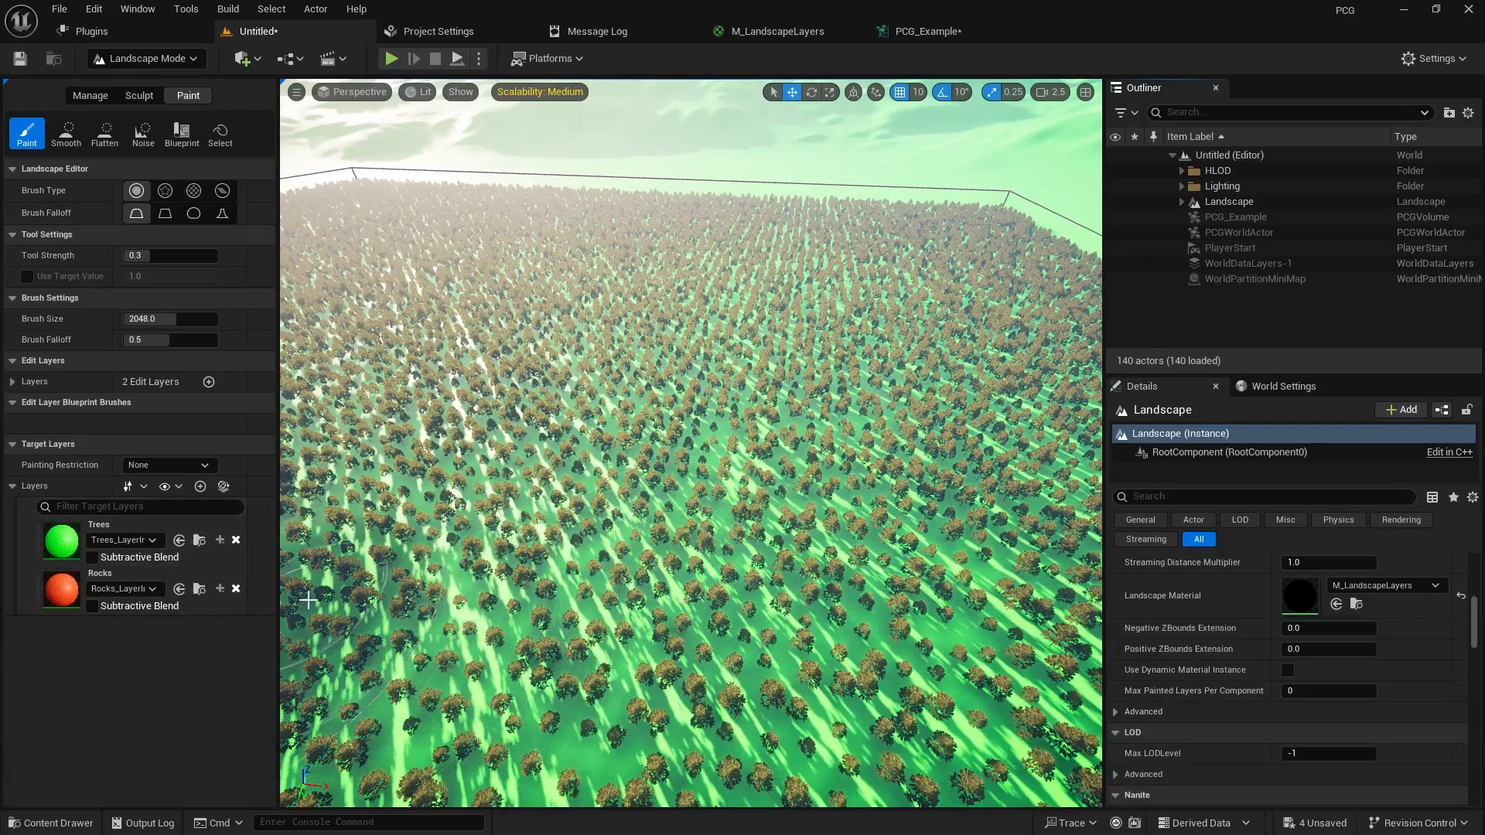
Paint a patch of the Rocks layer over the Trees-filled landscape
click(196, 580)
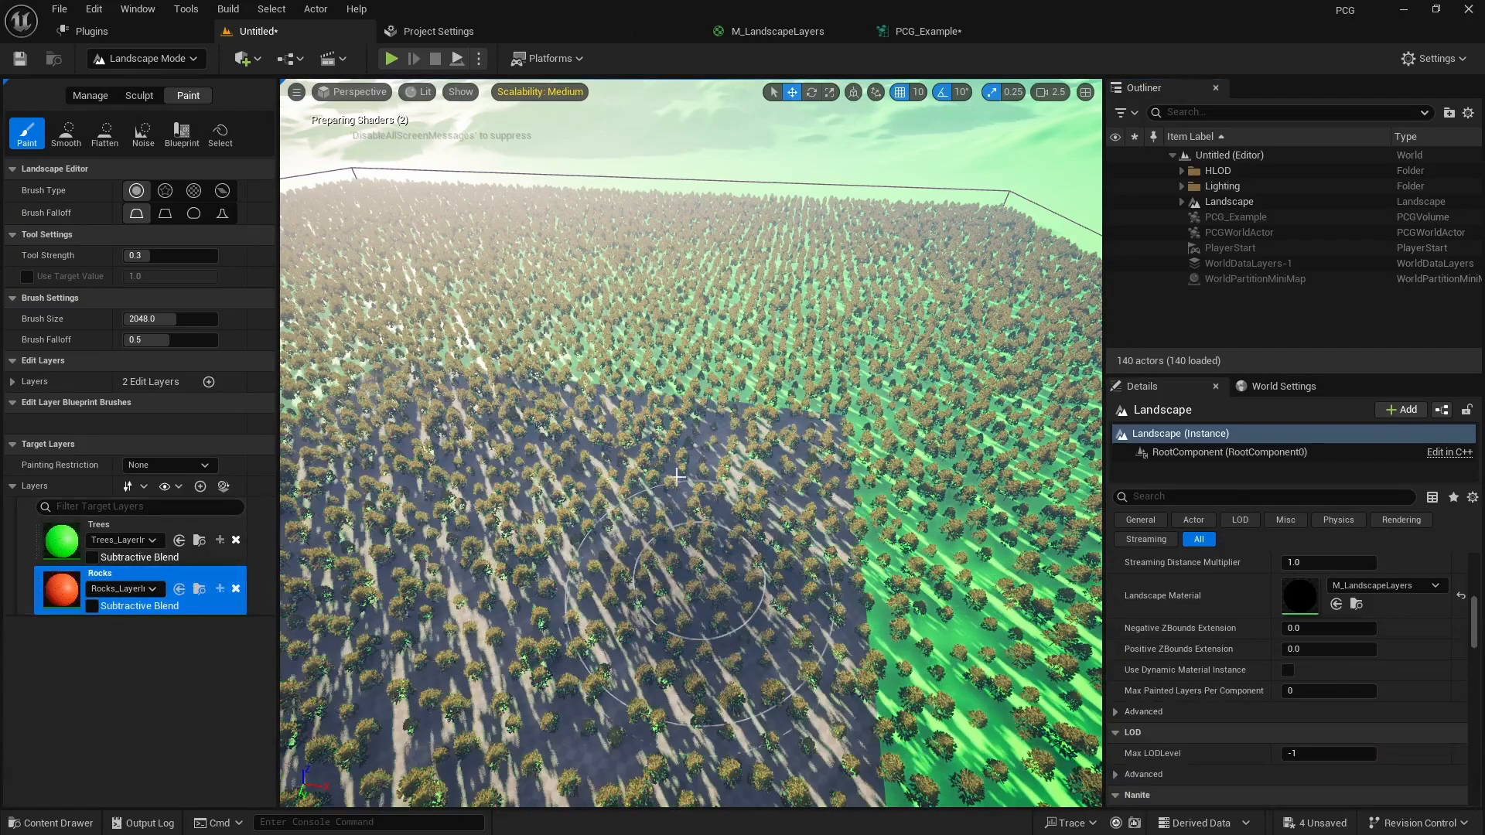
mouse_move(724, 535)
mouse_down()
mouse_move(673, 529)
mouse_move(711, 499)
mouse_move(739, 510)
mouse_up()
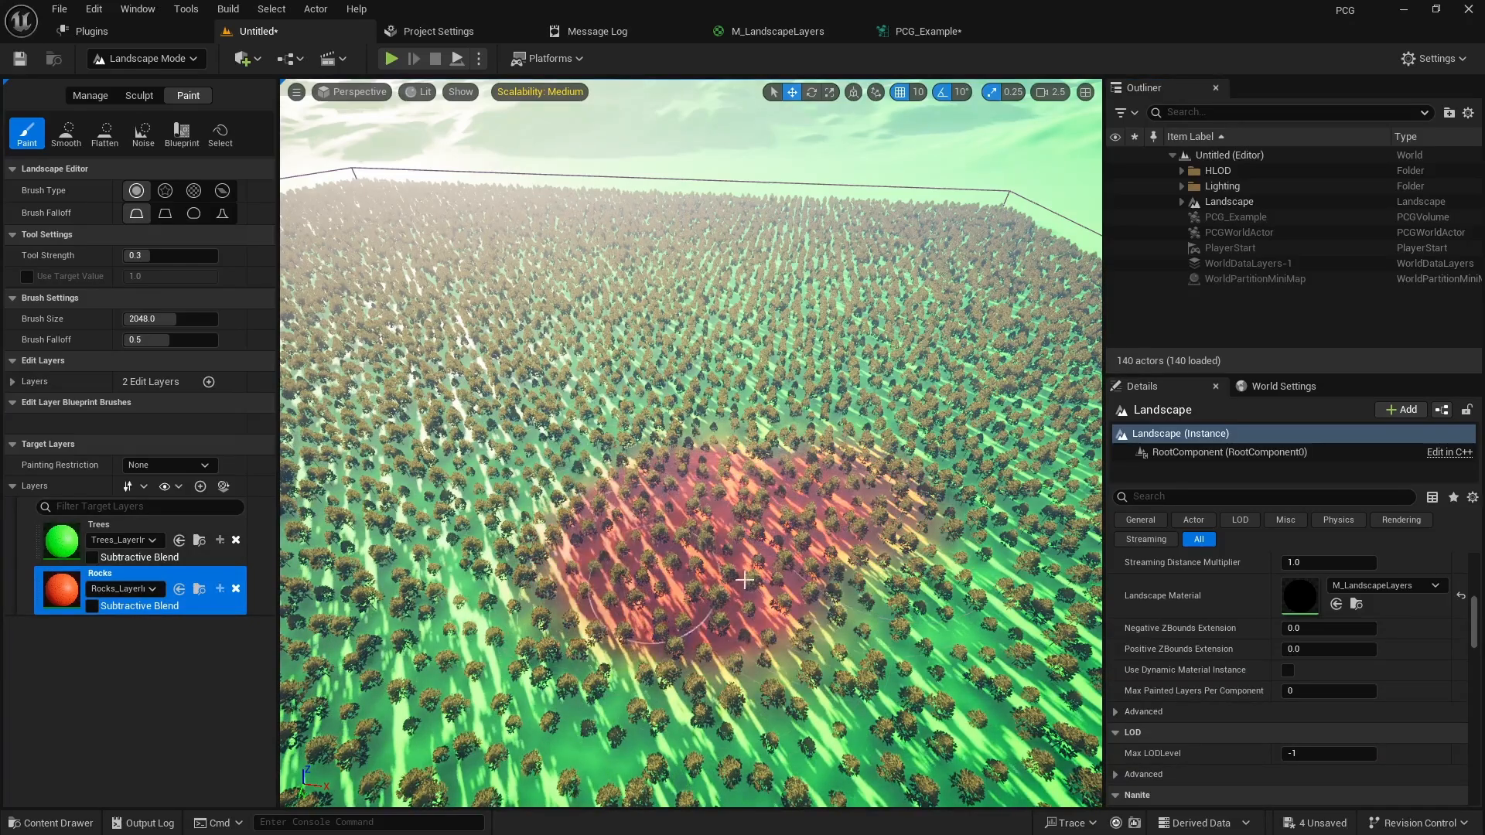
mouse_move(648, 478)
right_down()
mouse_move(465, 410)
mouse_move(654, 497)
mouse_move(696, 422)
mouse_move(592, 471)
mouse_move(541, 434)
right_up()
right_drag(677, 481, 665, 549)
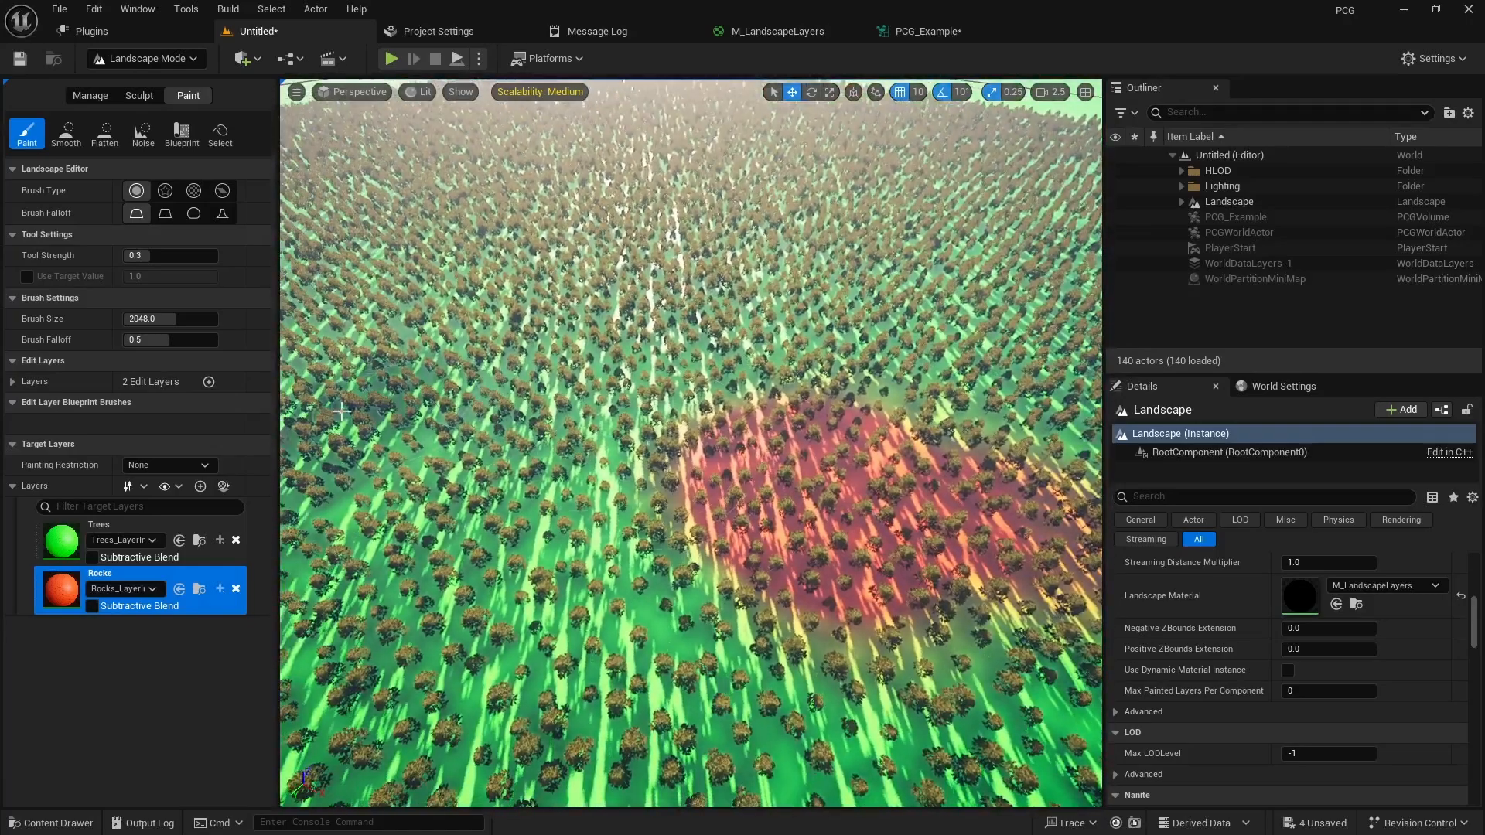
Delete the Trees and Rocks target layers from the landscape
click(236, 540)
click(760, 453)
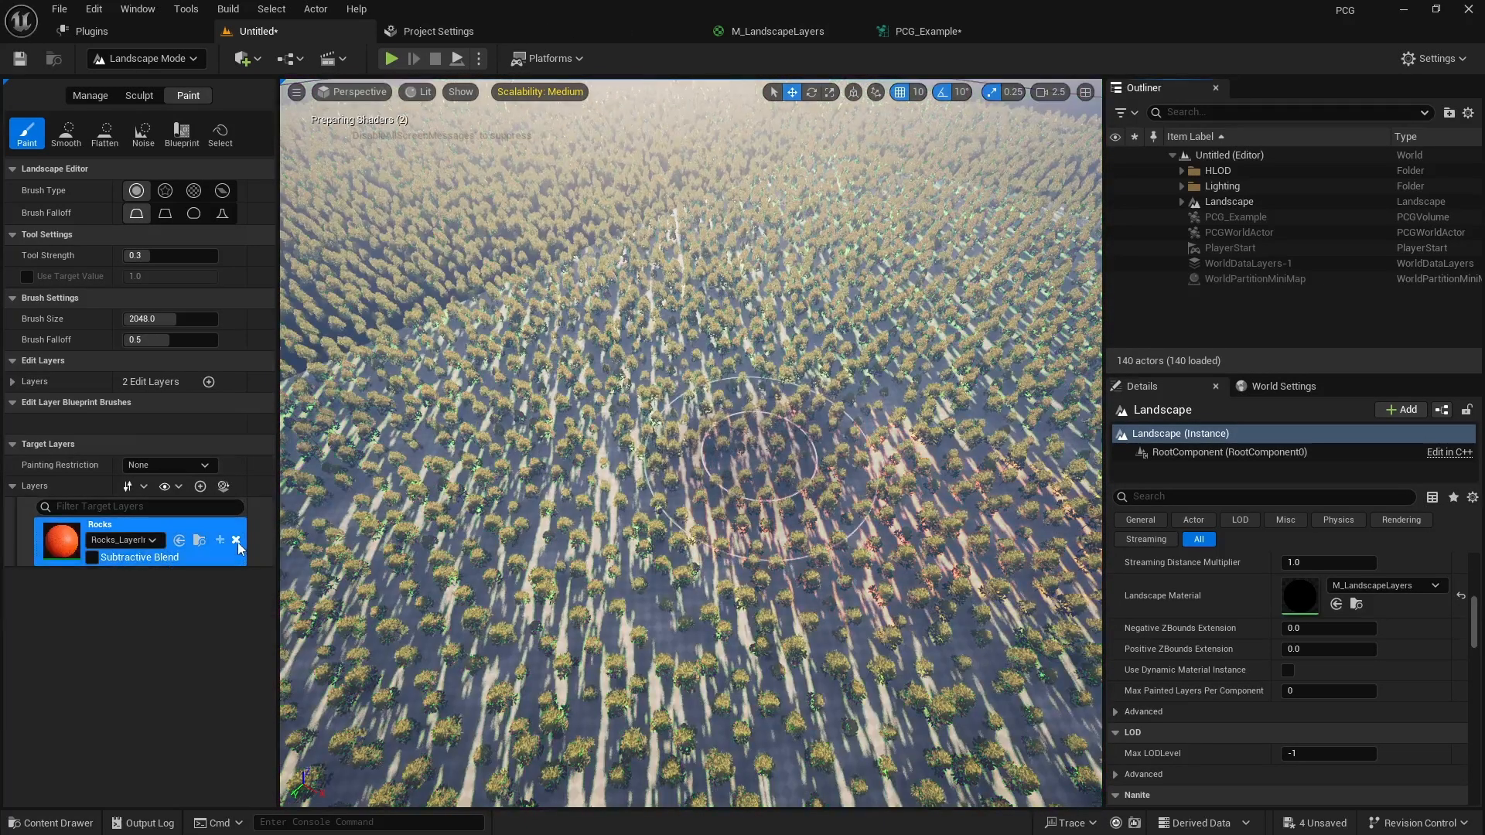
click(236, 539)
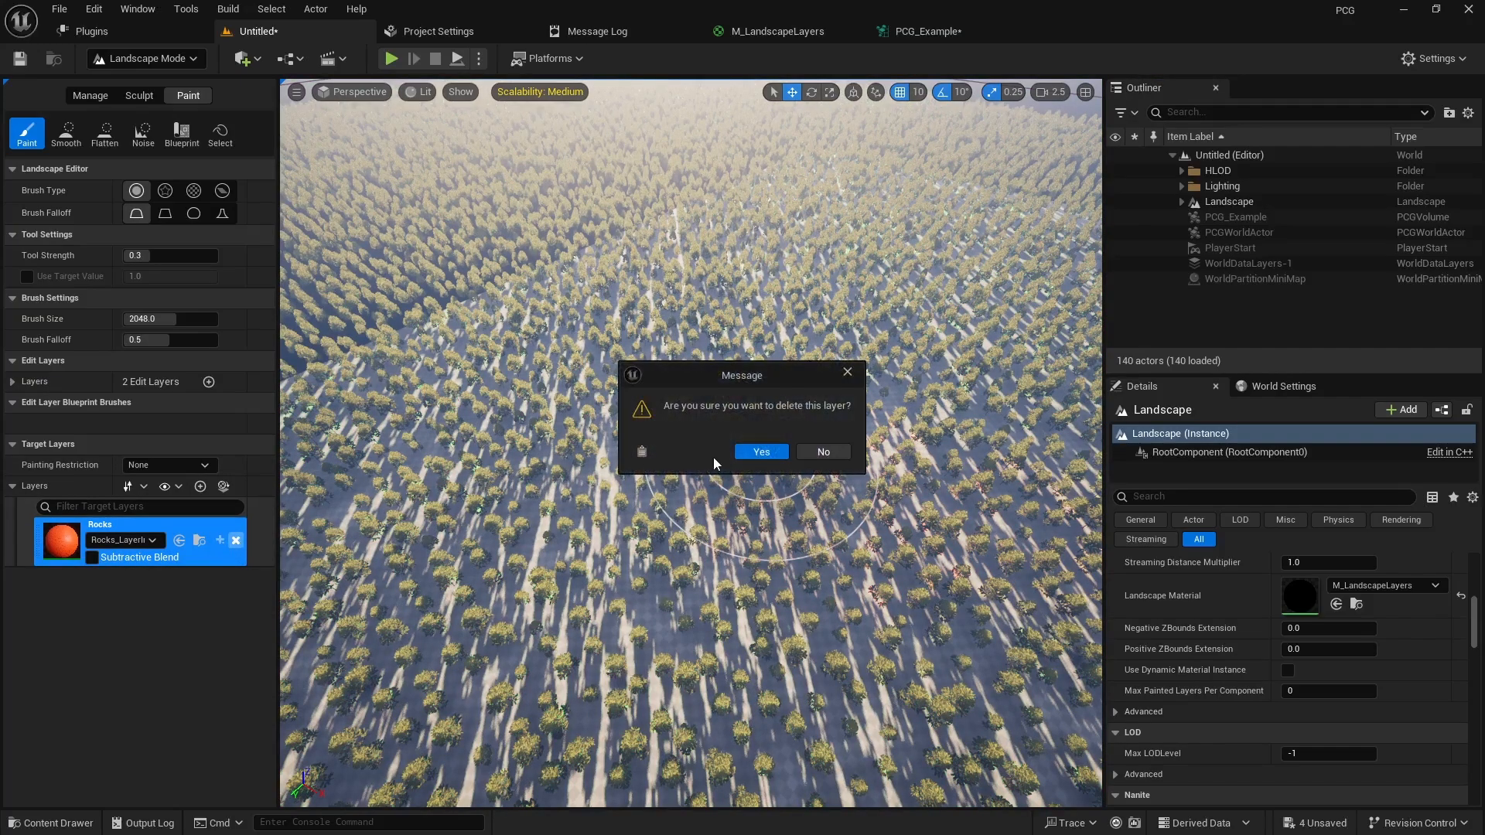
click(756, 452)
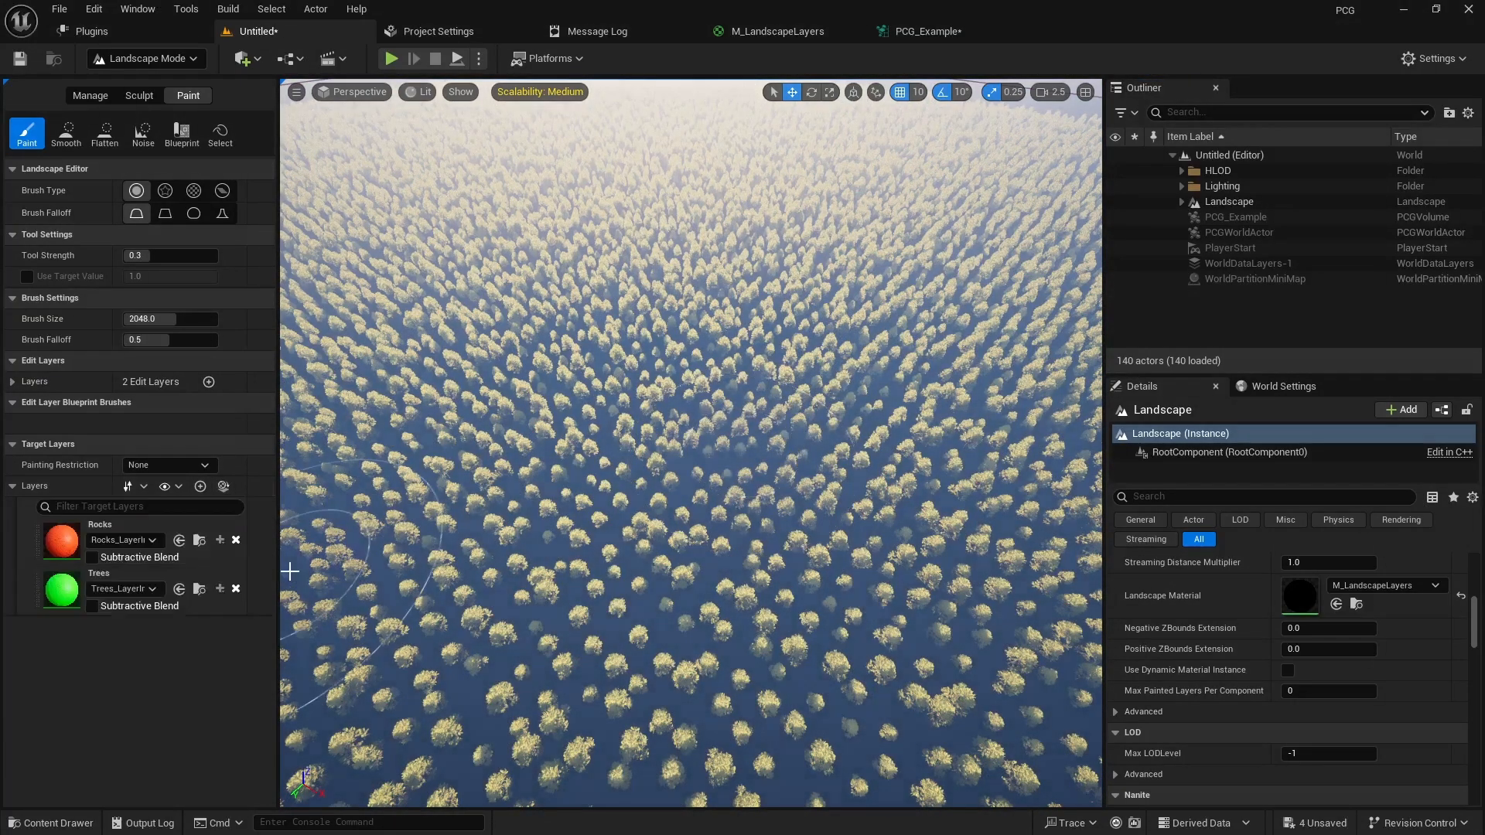
Paint one patch of the Trees layer and a separate patch of the Rocks layer on the cleared landscape
click(109, 577)
drag(612, 466, 689, 418)
click(184, 530)
right_drag(733, 529, 858, 499)
drag(835, 458, 833, 389)
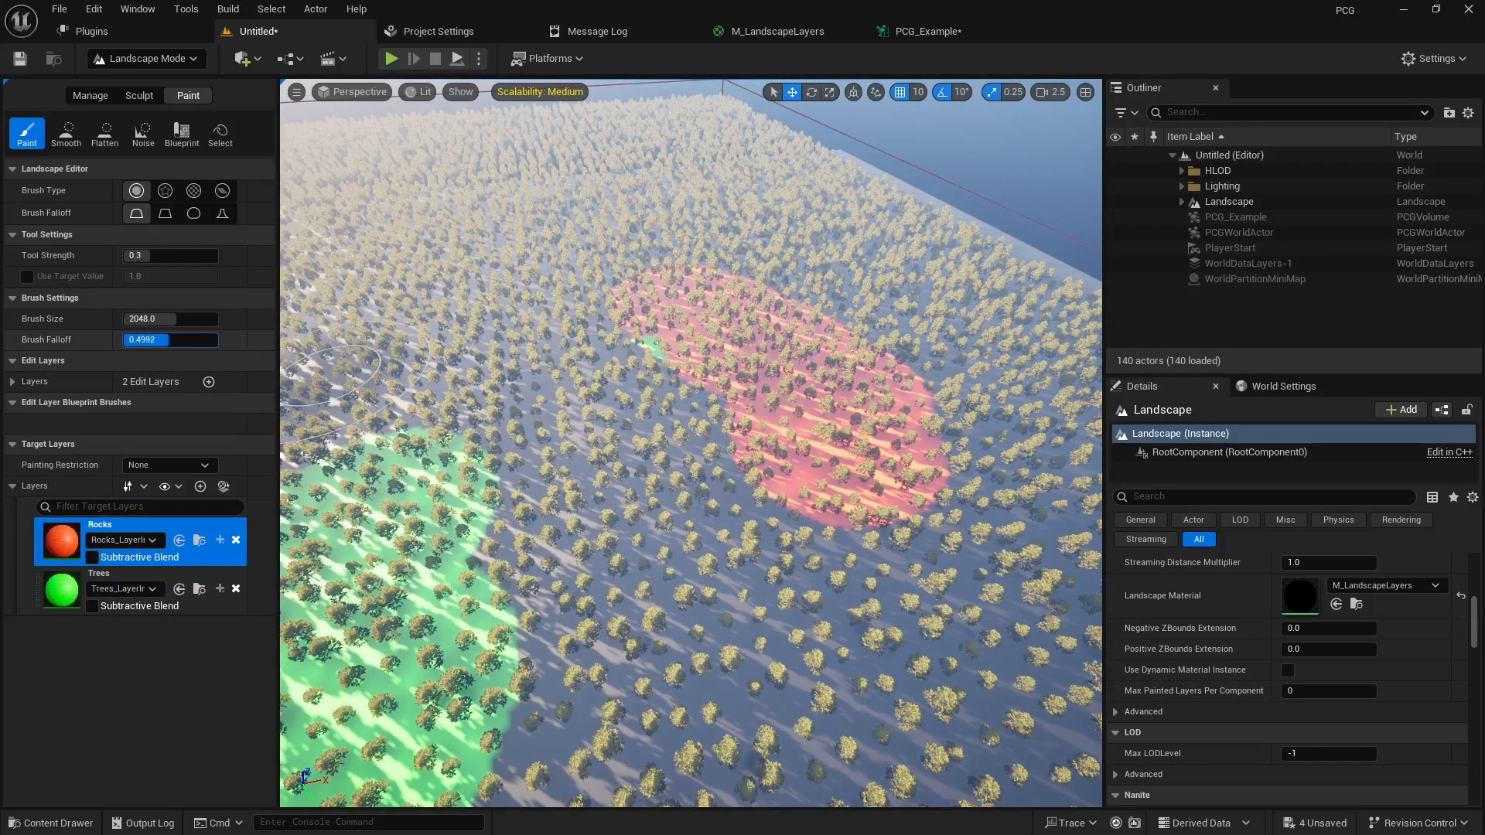
Set the brush falloff to 0.0 and tool strength to 1.0, and paint further Rocks and Trees areas on the landscape
drag(161, 341, 124, 340)
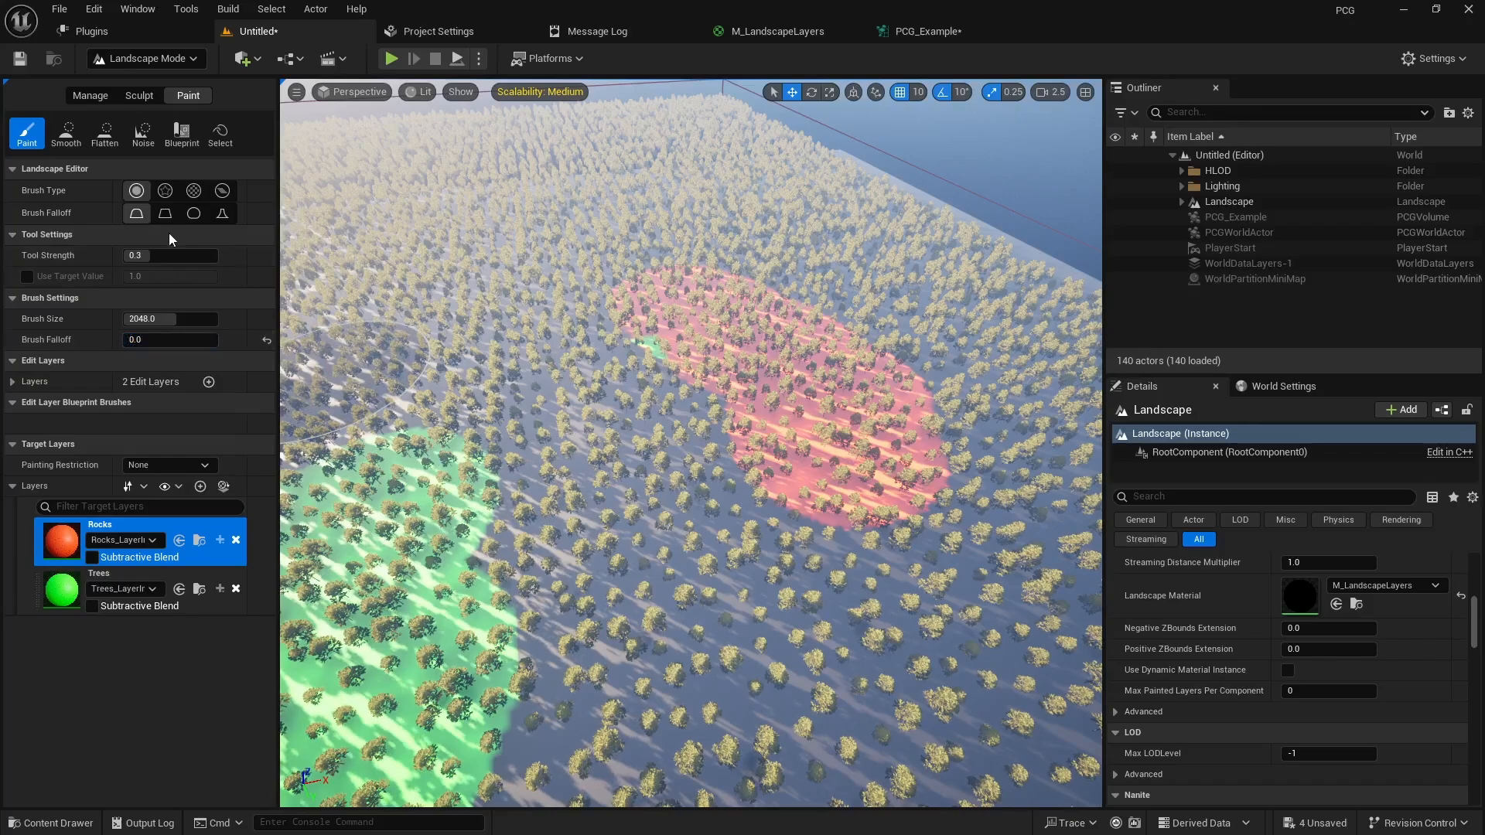
drag(161, 255, 203, 255)
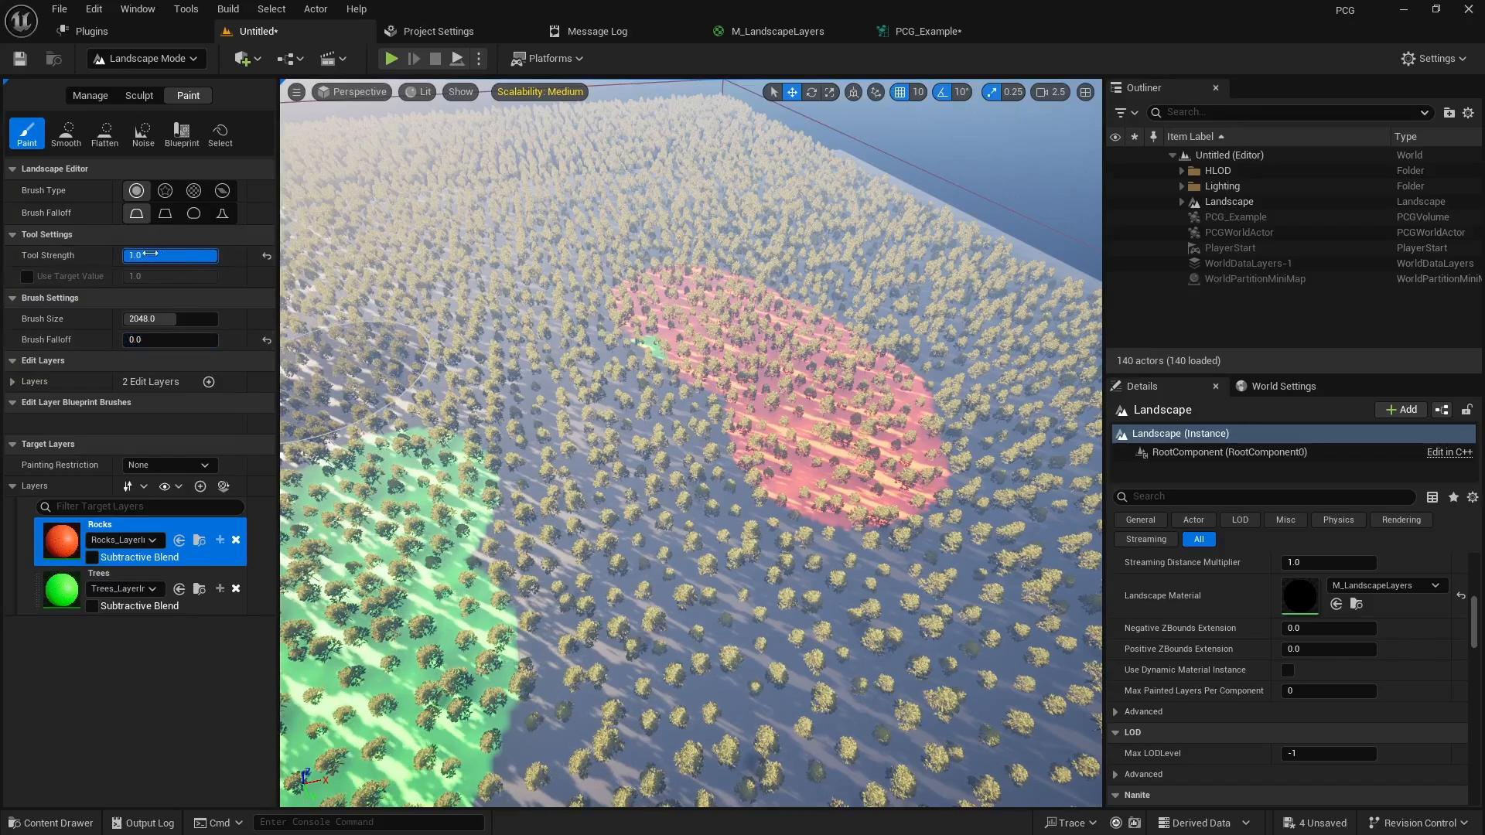
mouse_move(866, 468)
mouse_down()
mouse_move(669, 332)
mouse_move(804, 426)
mouse_up()
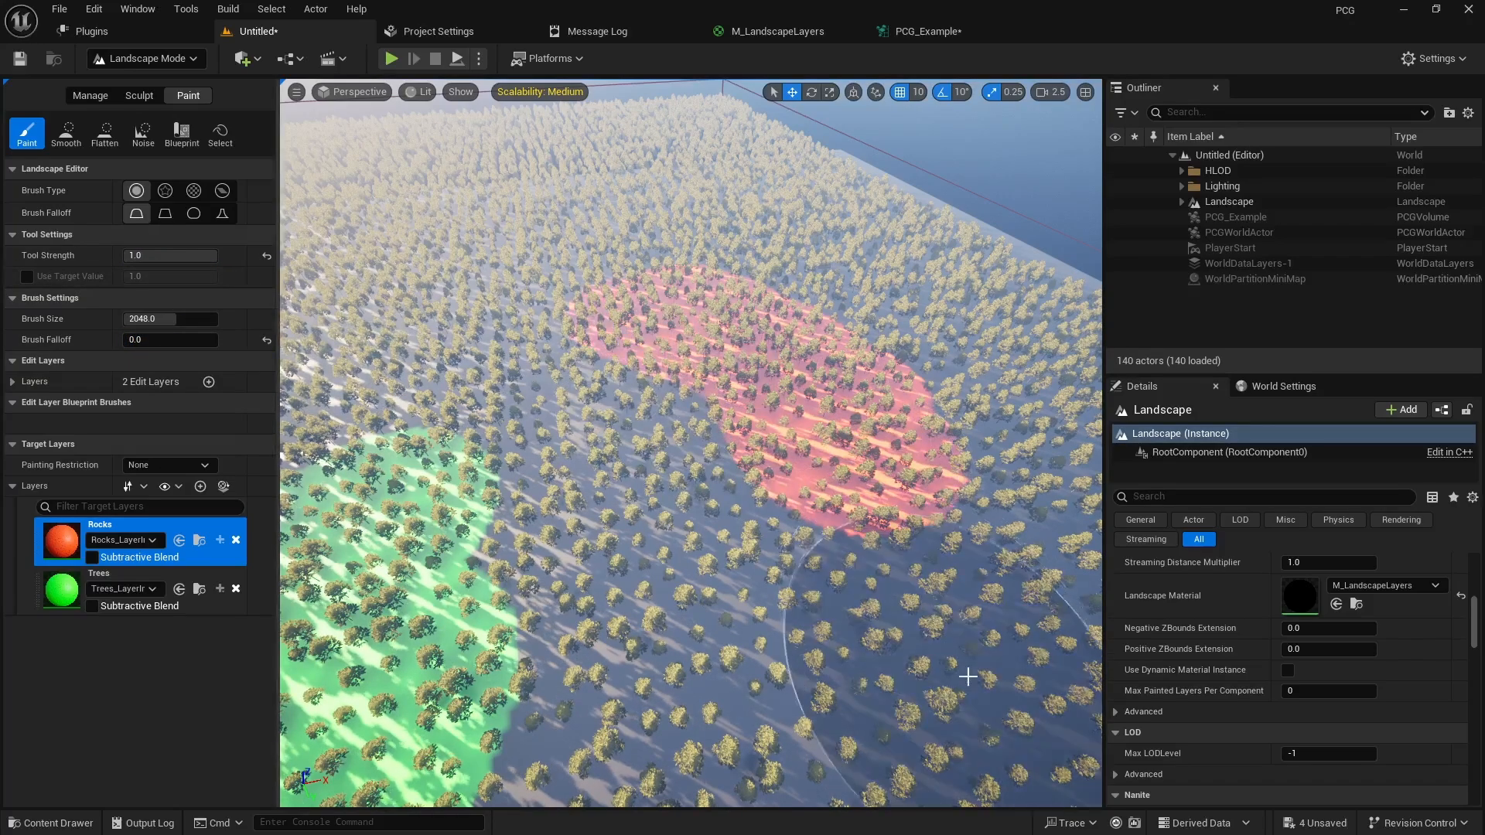
drag(946, 655, 1013, 658)
click(111, 576)
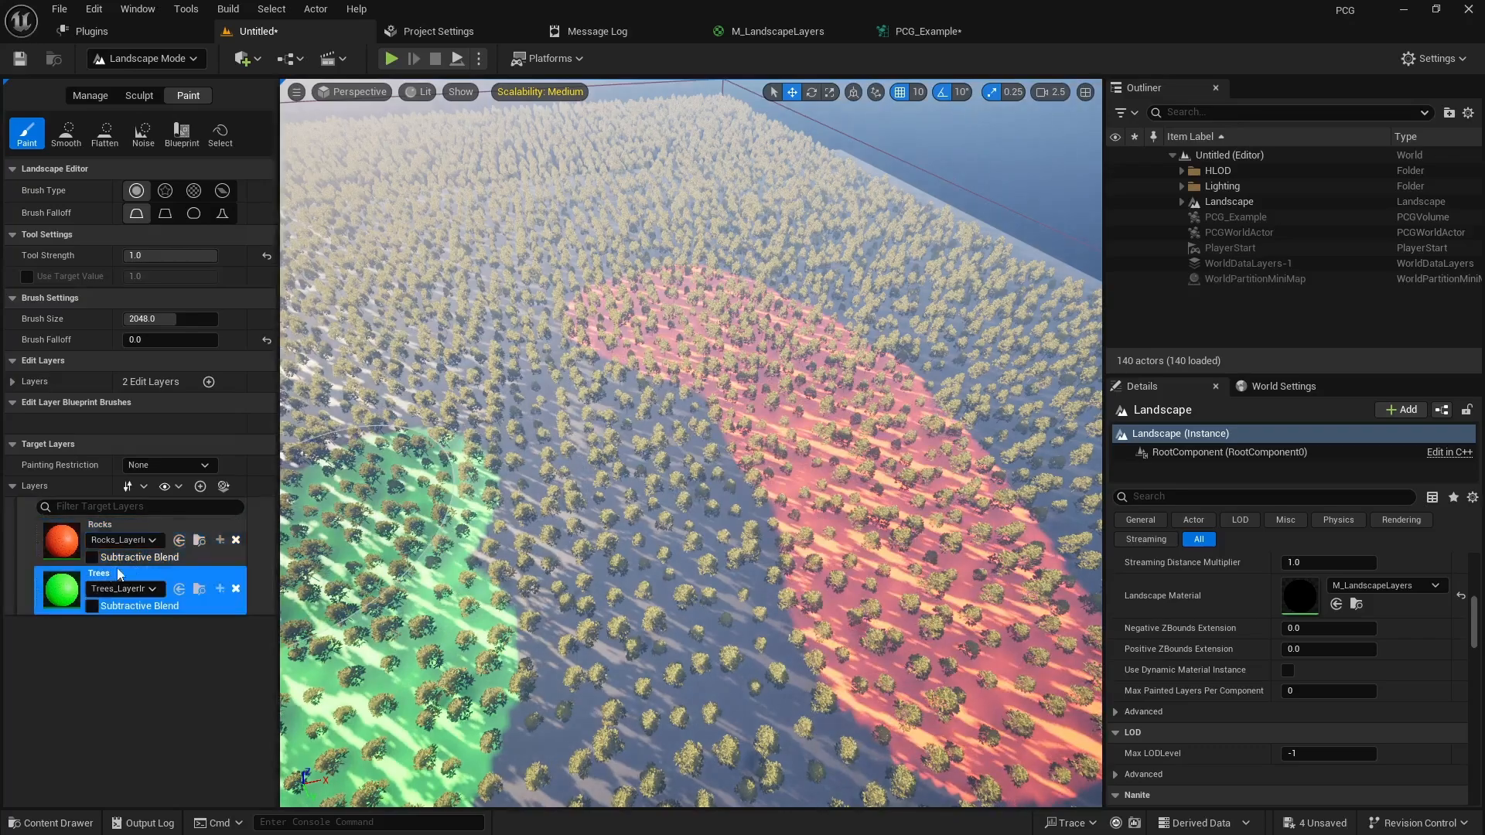
mouse_move(445, 248)
mouse_down()
mouse_move(362, 286)
mouse_move(499, 227)
mouse_up()
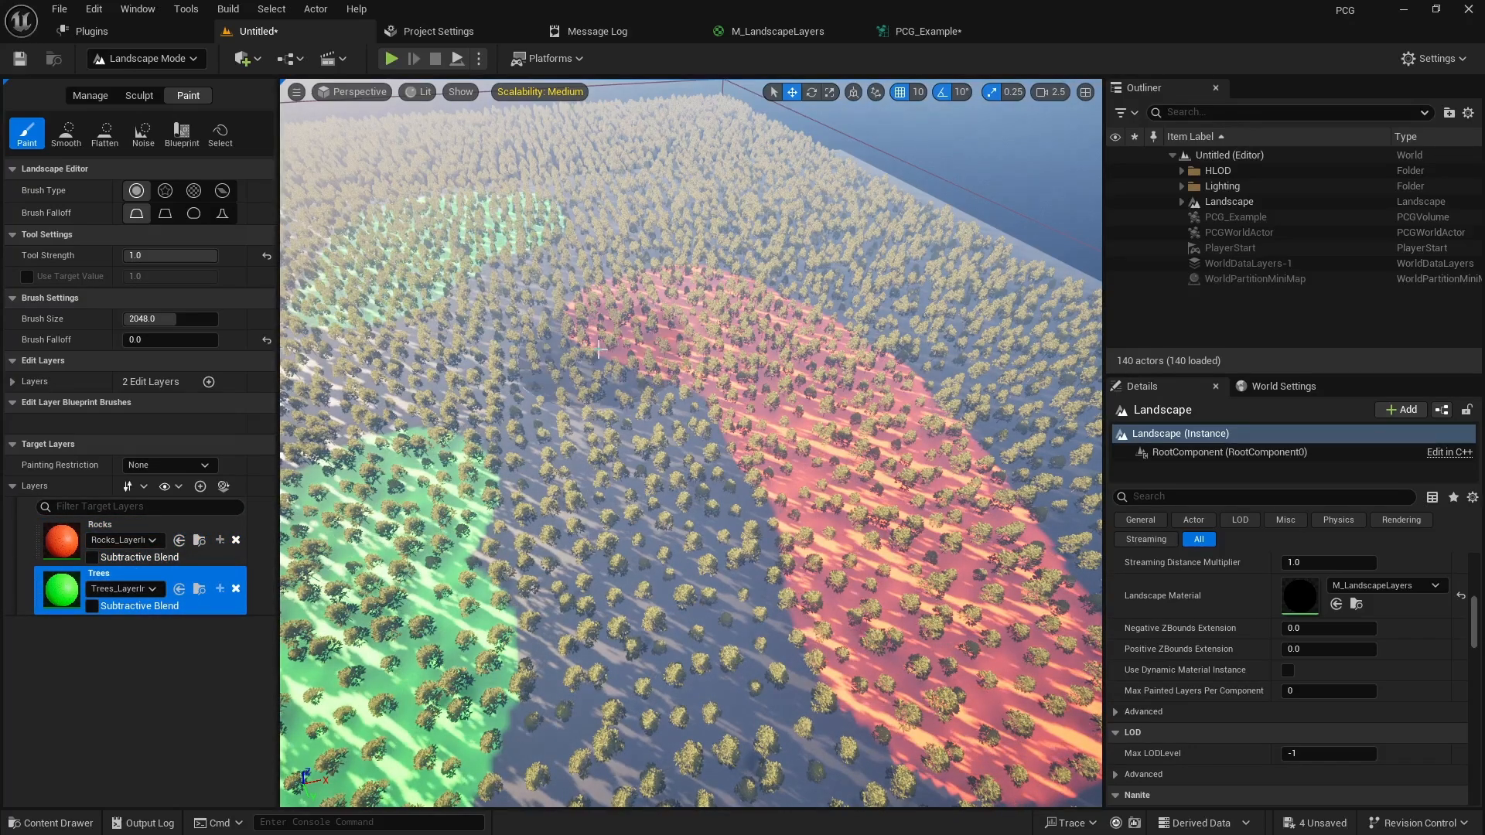
right_drag(742, 558, 711, 619)
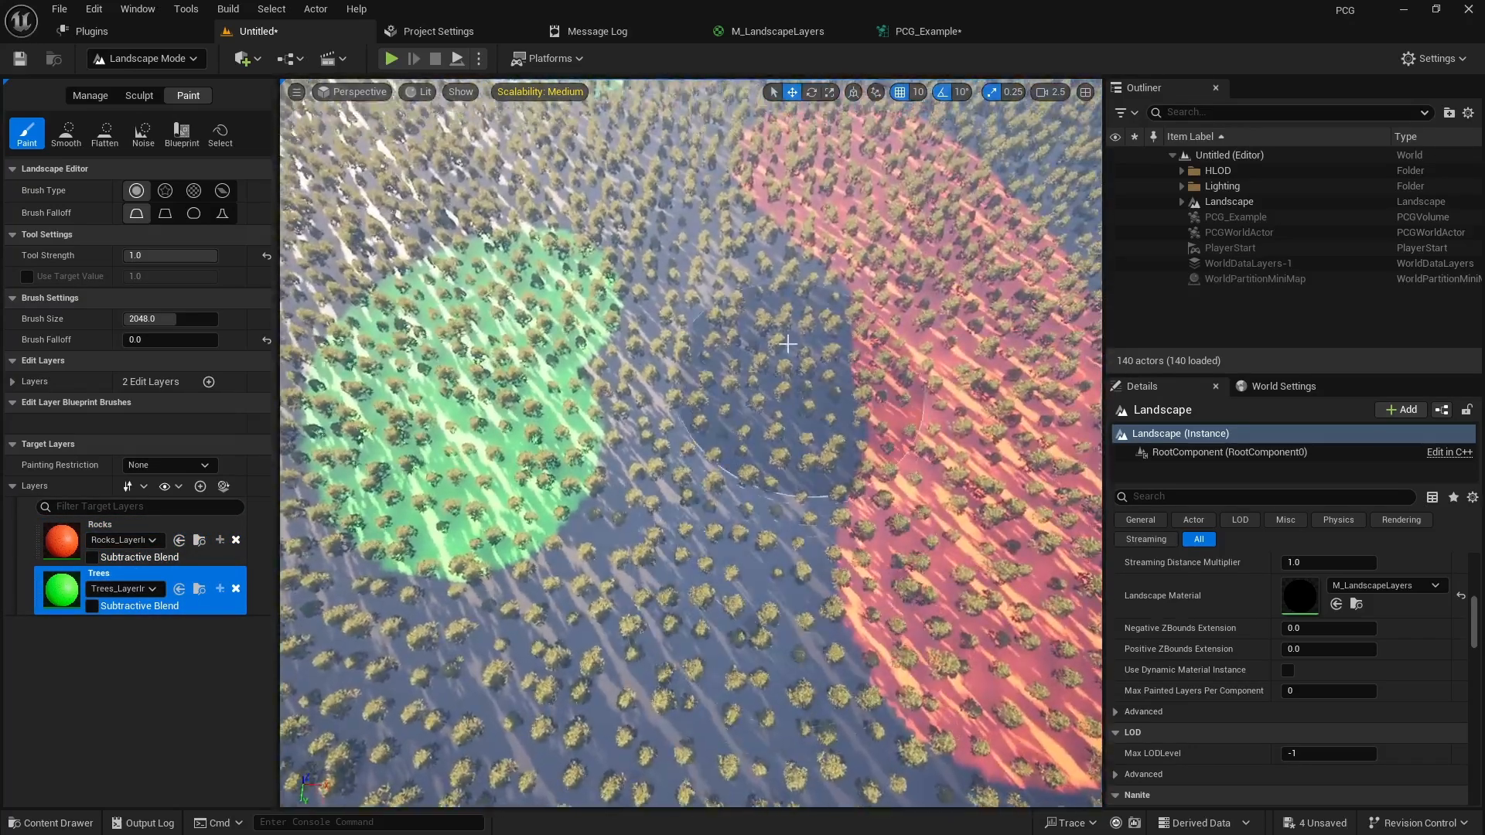
Inspect the Trees and Rocks attribute values of the Transform Points data in the PCG_Example graph
click(922, 34)
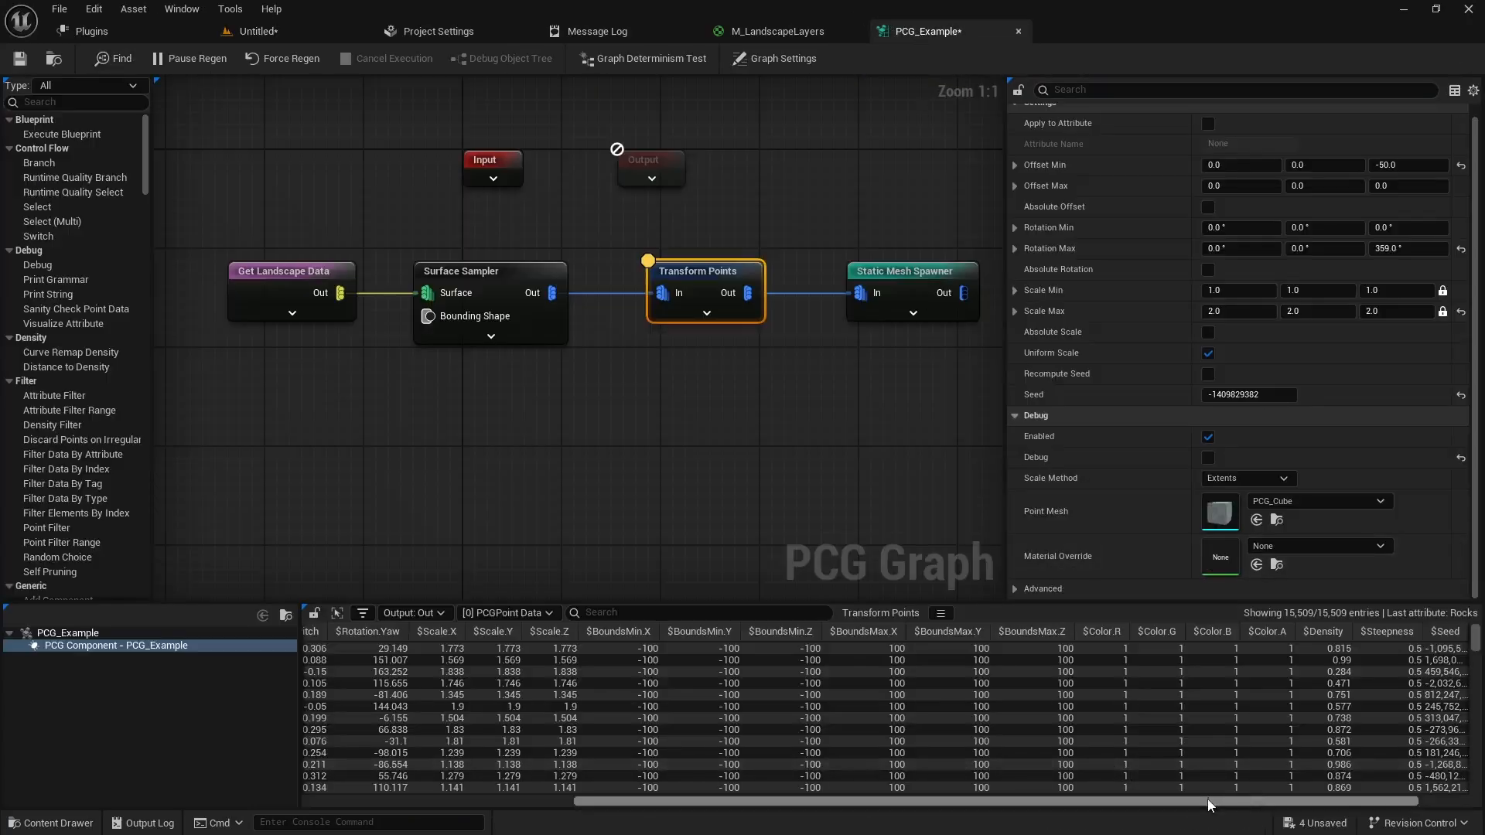
drag(1211, 804, 1273, 805)
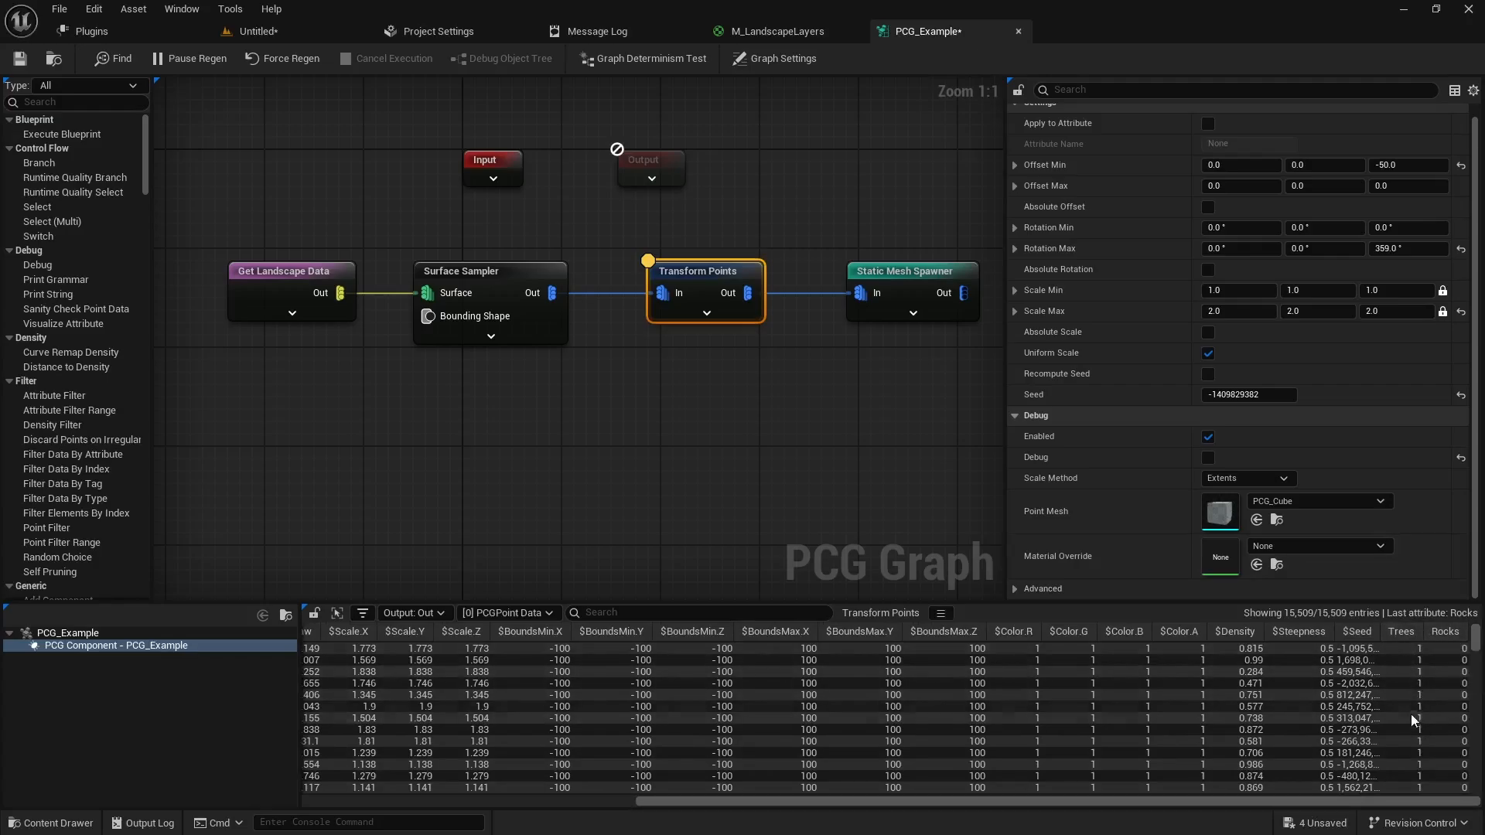
drag(1476, 642, 1435, 667)
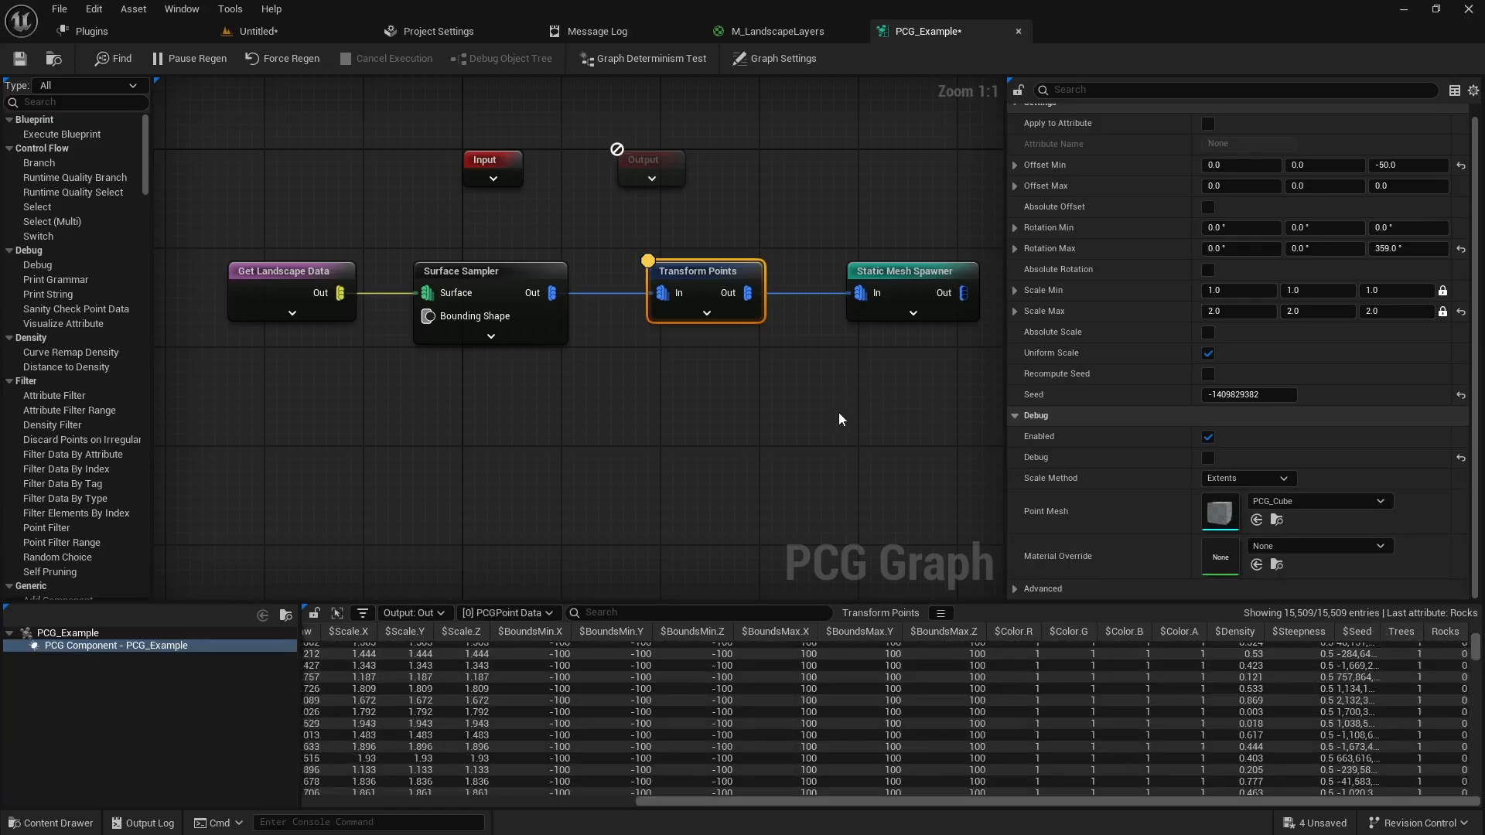
Insert an Attribute Filter between Transform Points and Static Mesh Spawner, feeding the spawner from Inside Filter and removing the direct connection
right_drag(684, 410, 446, 391)
drag(673, 255, 847, 253)
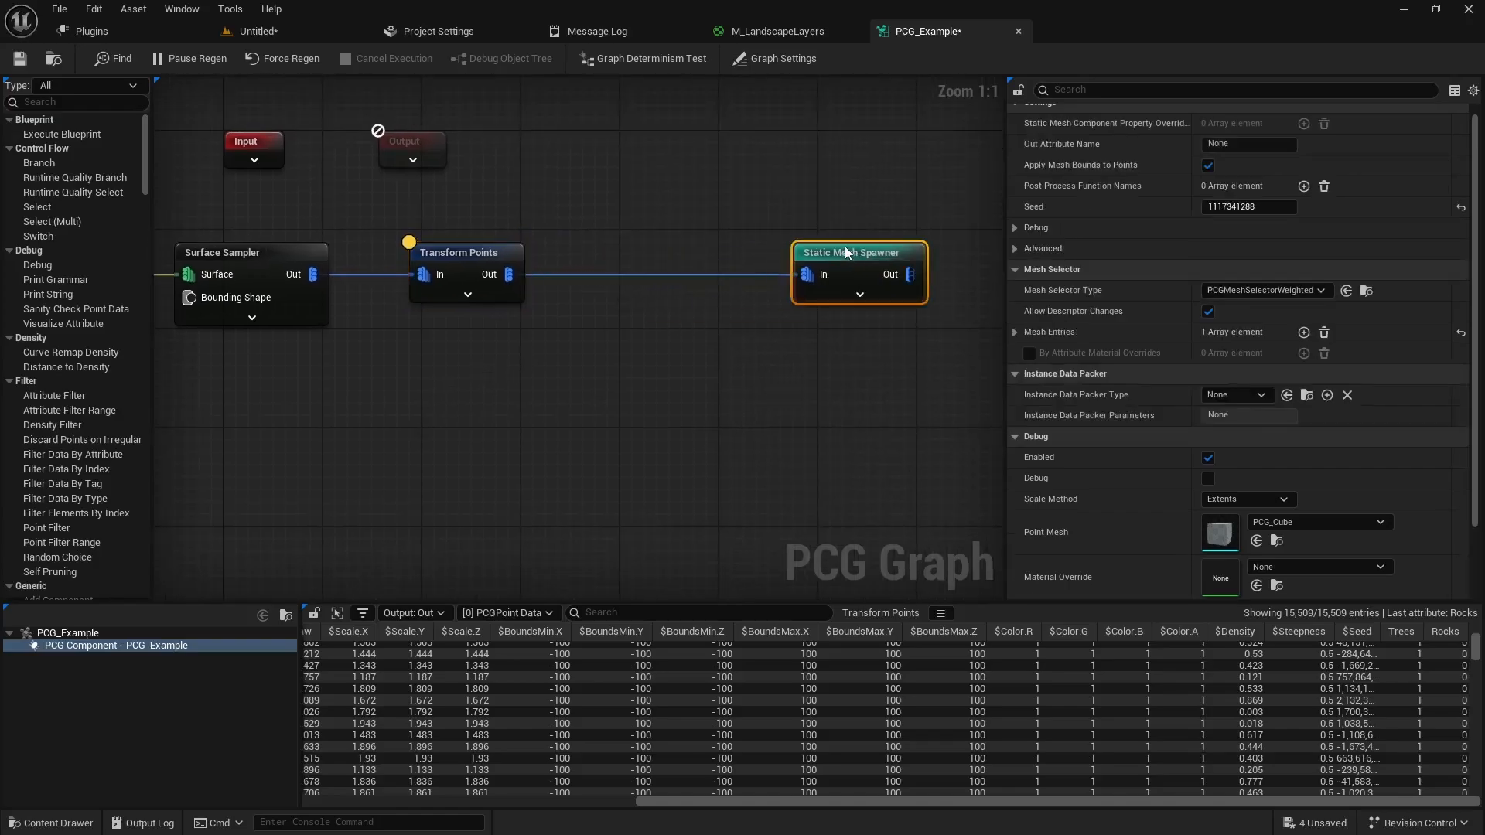
click(472, 252)
drag(508, 275, 581, 321)
text(attrib)
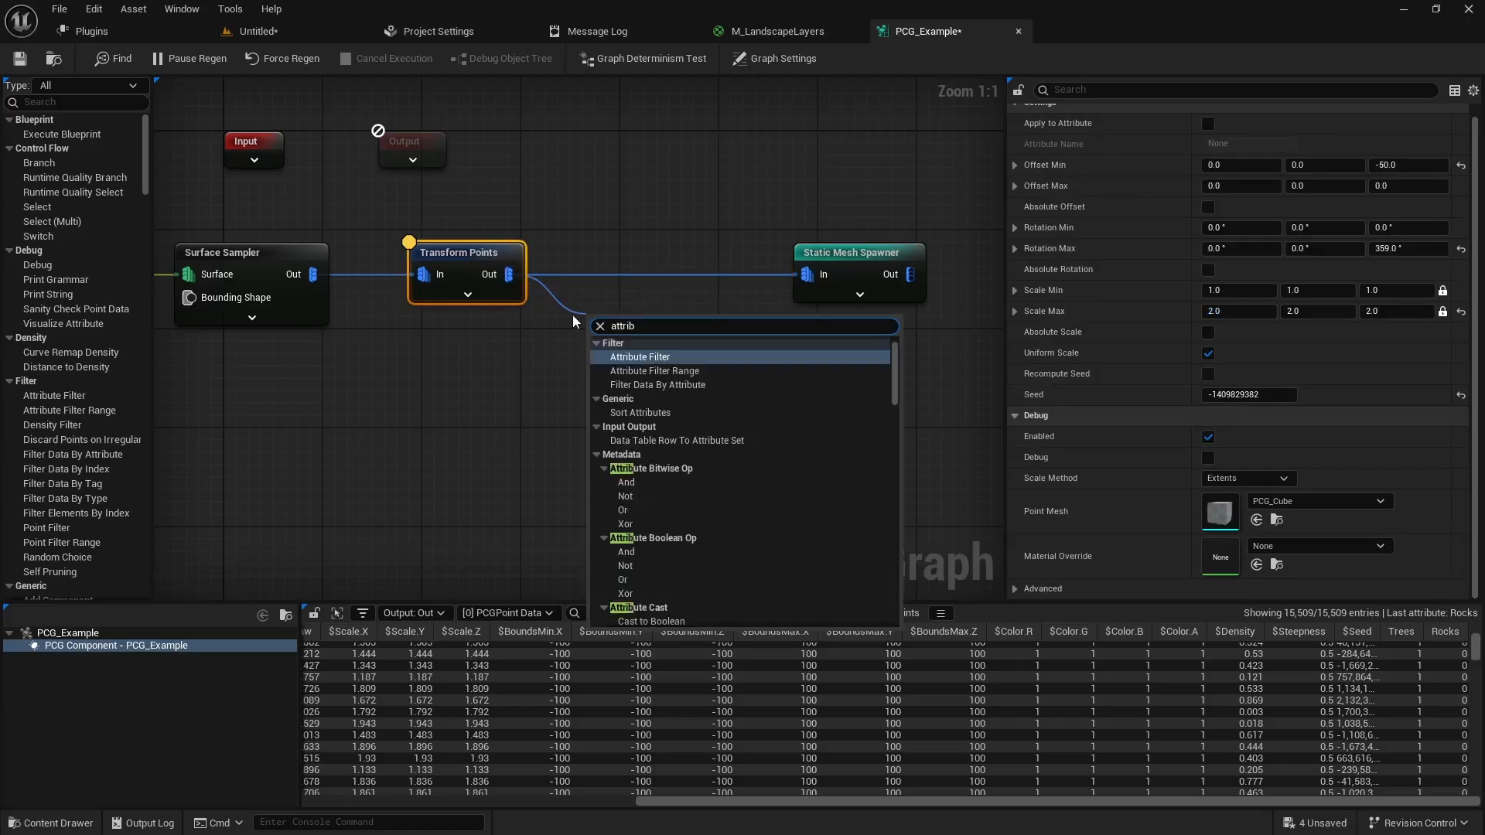
text(ute fil)
key(Return)
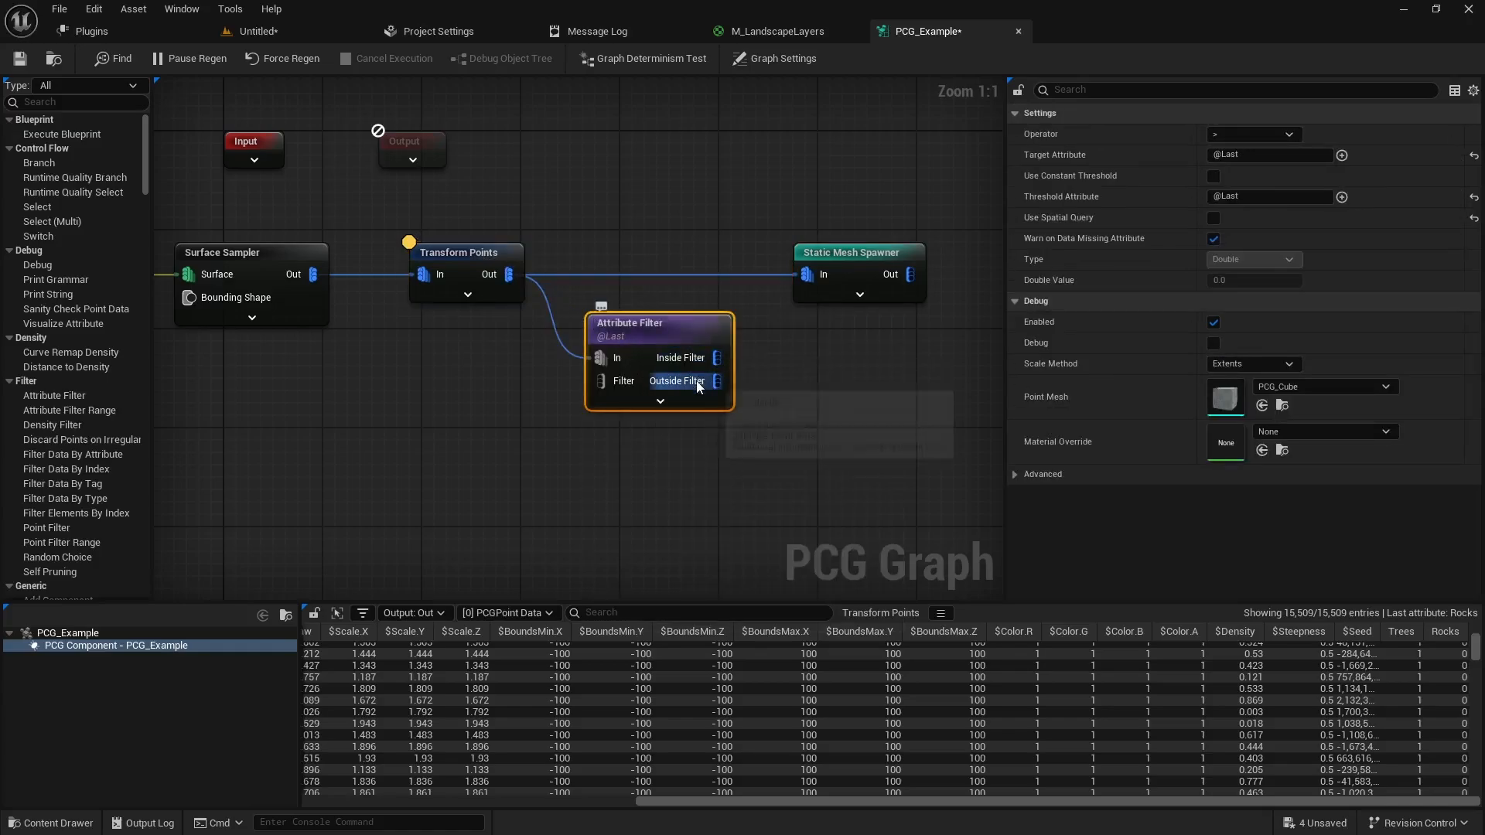
drag(718, 358, 797, 300)
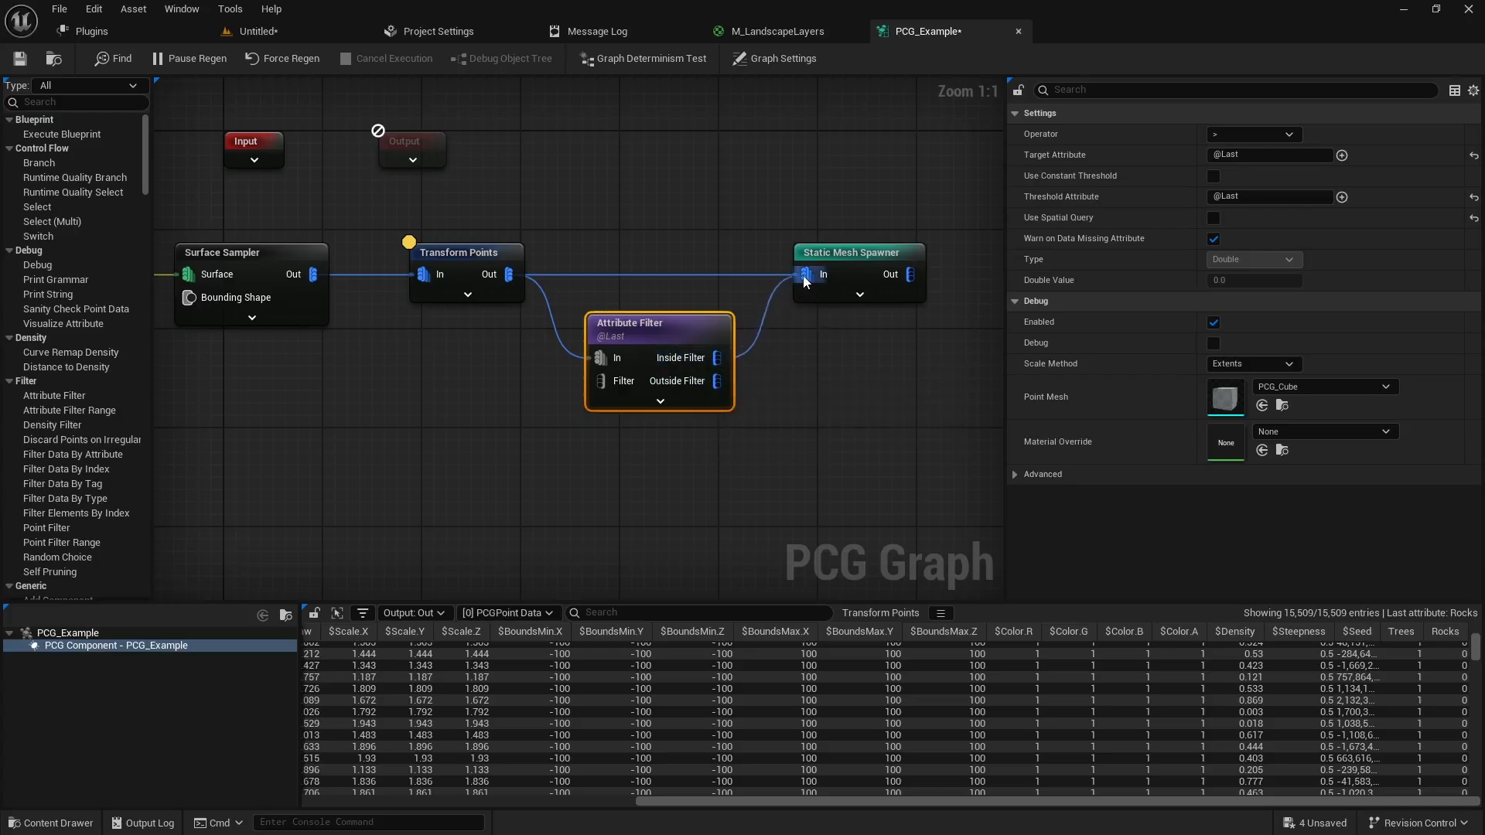
alt+click(711, 276)
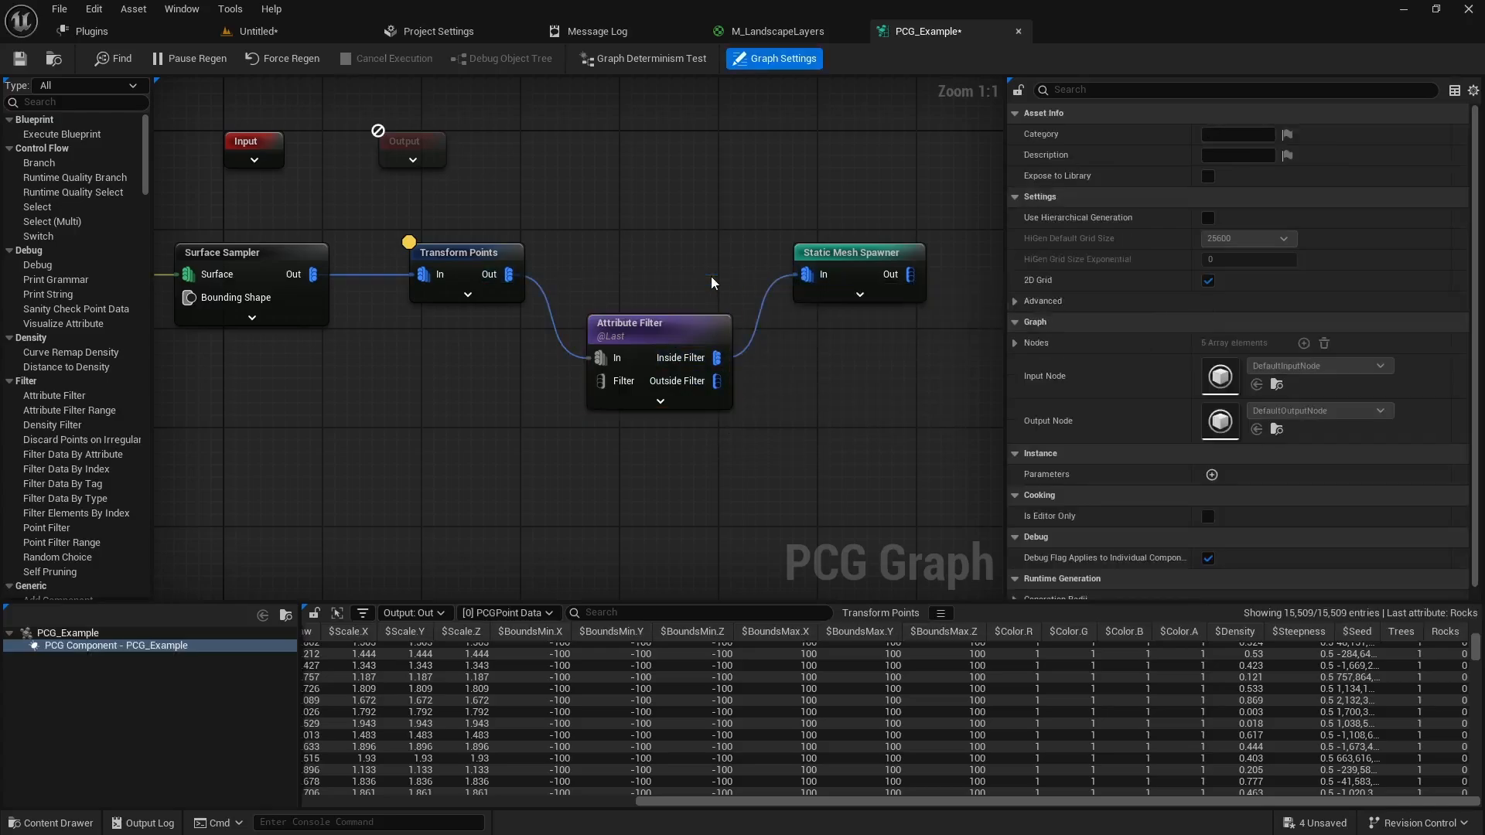
Line up the Attribute Filter between Transform Points and Static Mesh Spawner and set its target attribute to Trees, checking the layer names in M_LandscapeLayers
drag(650, 328, 643, 242)
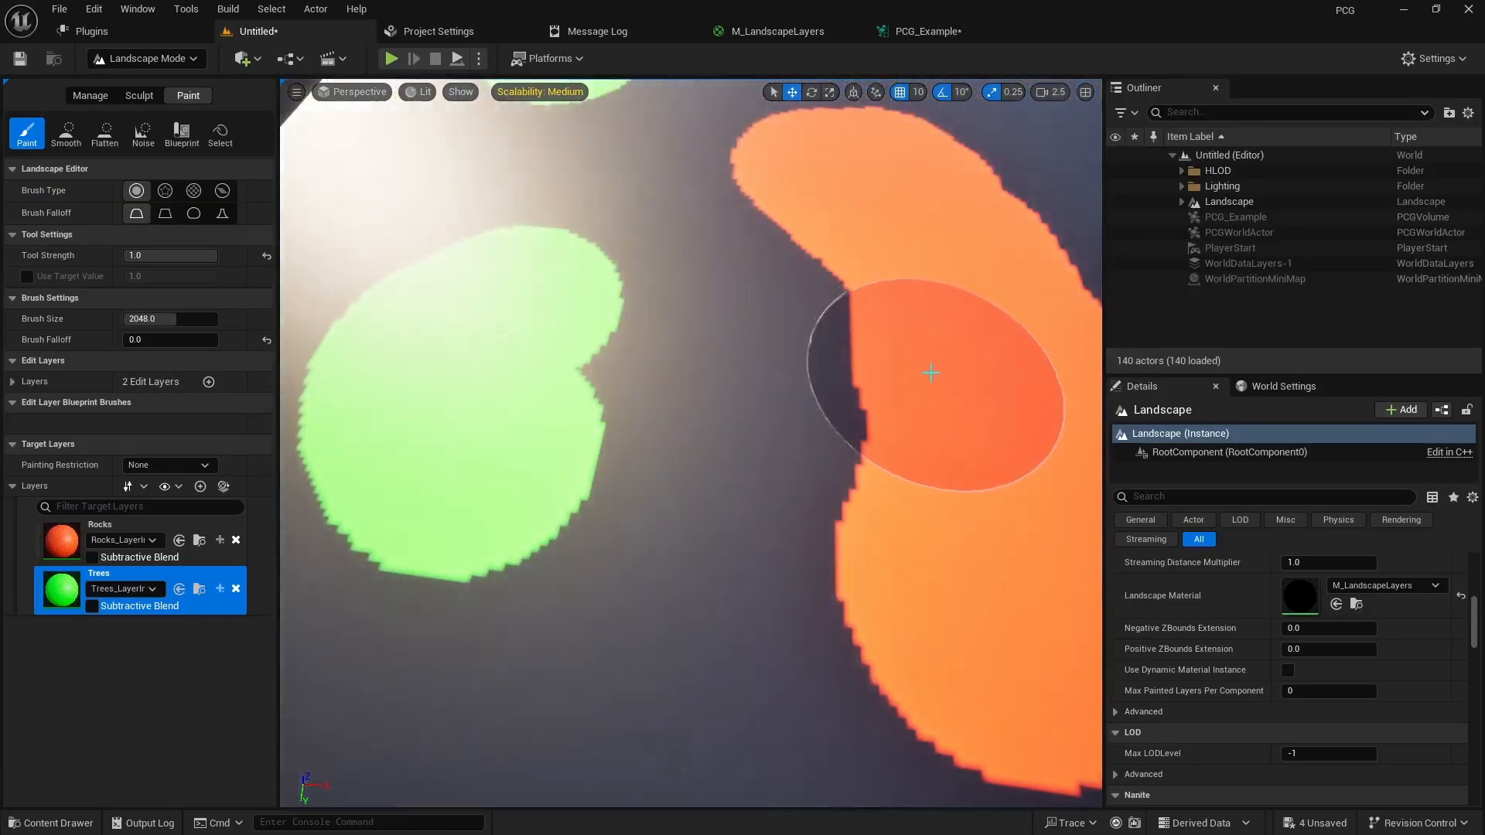
click(928, 31)
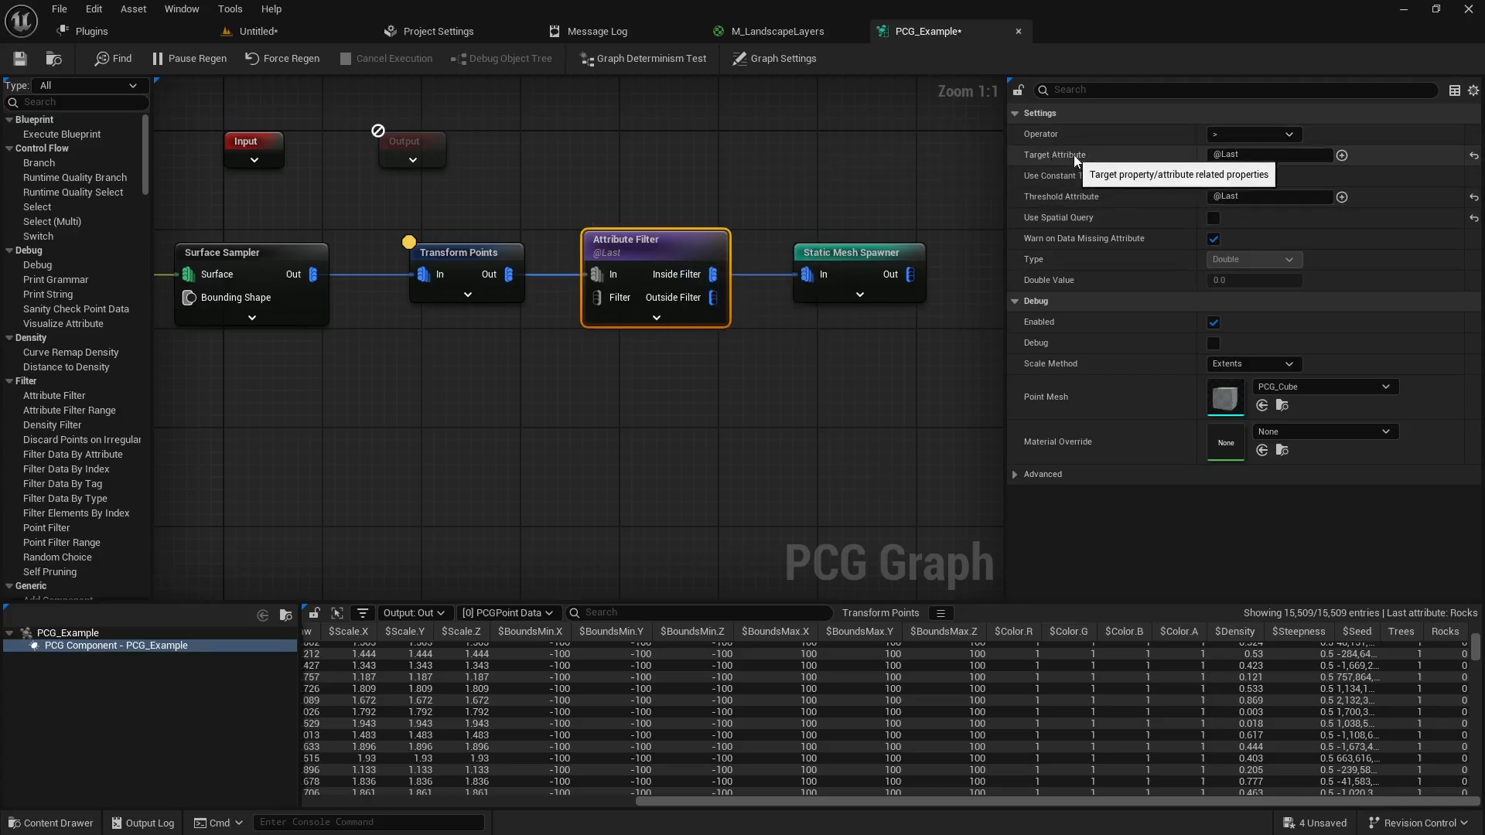
click(1238, 155)
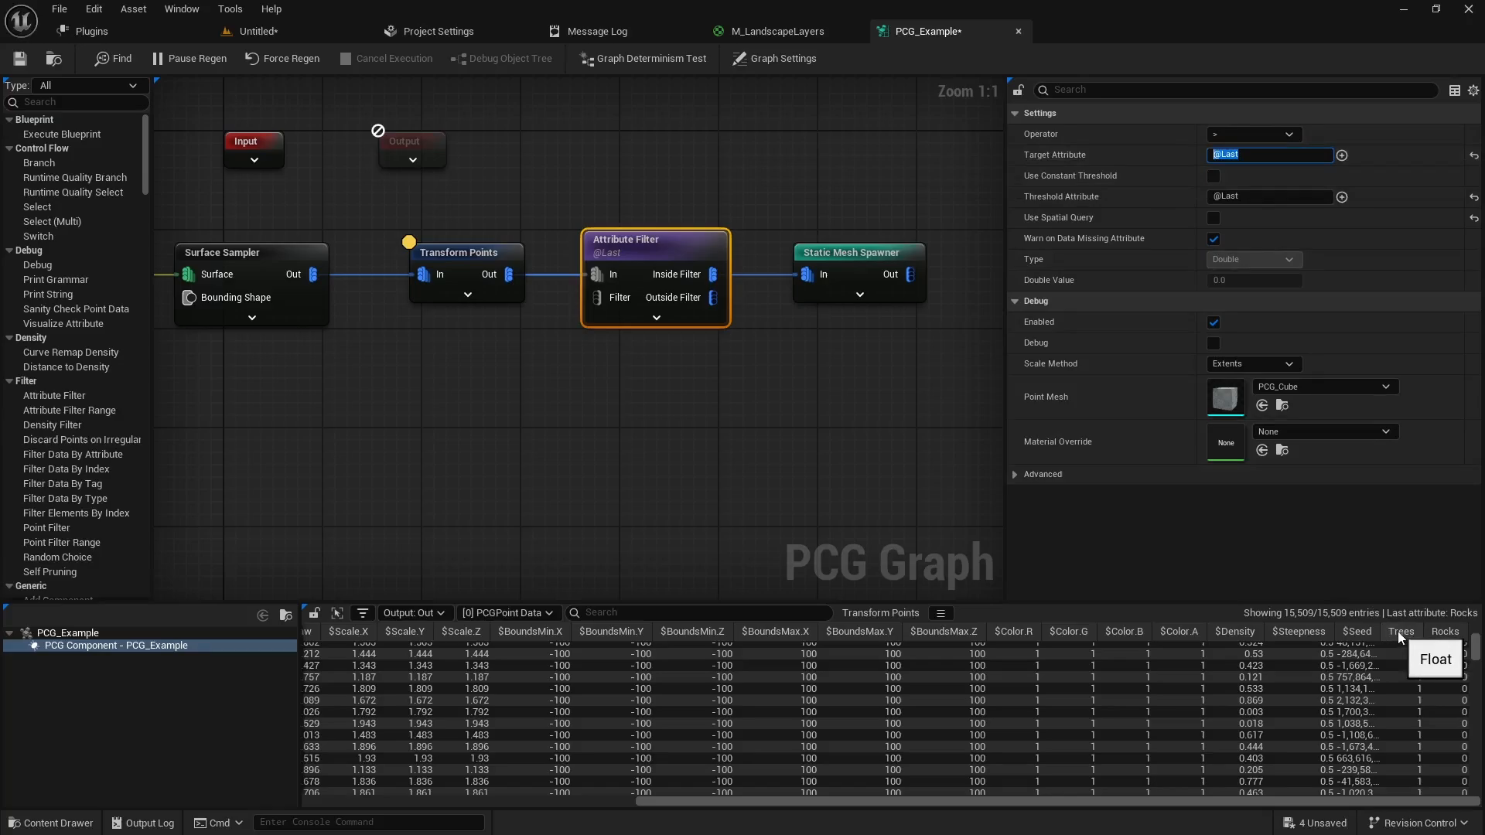
text(Trees)
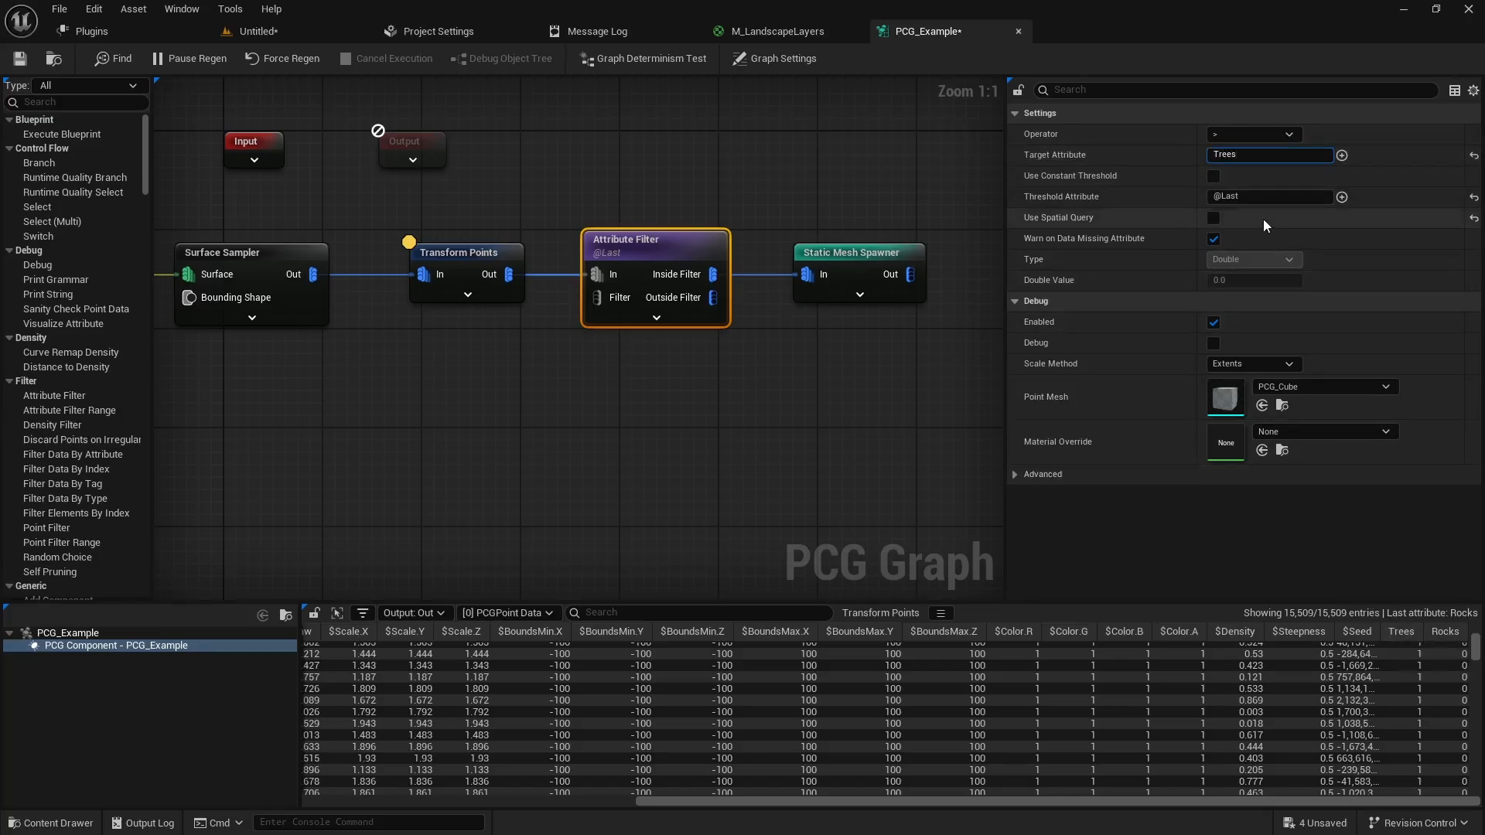
key(Return)
click(794, 35)
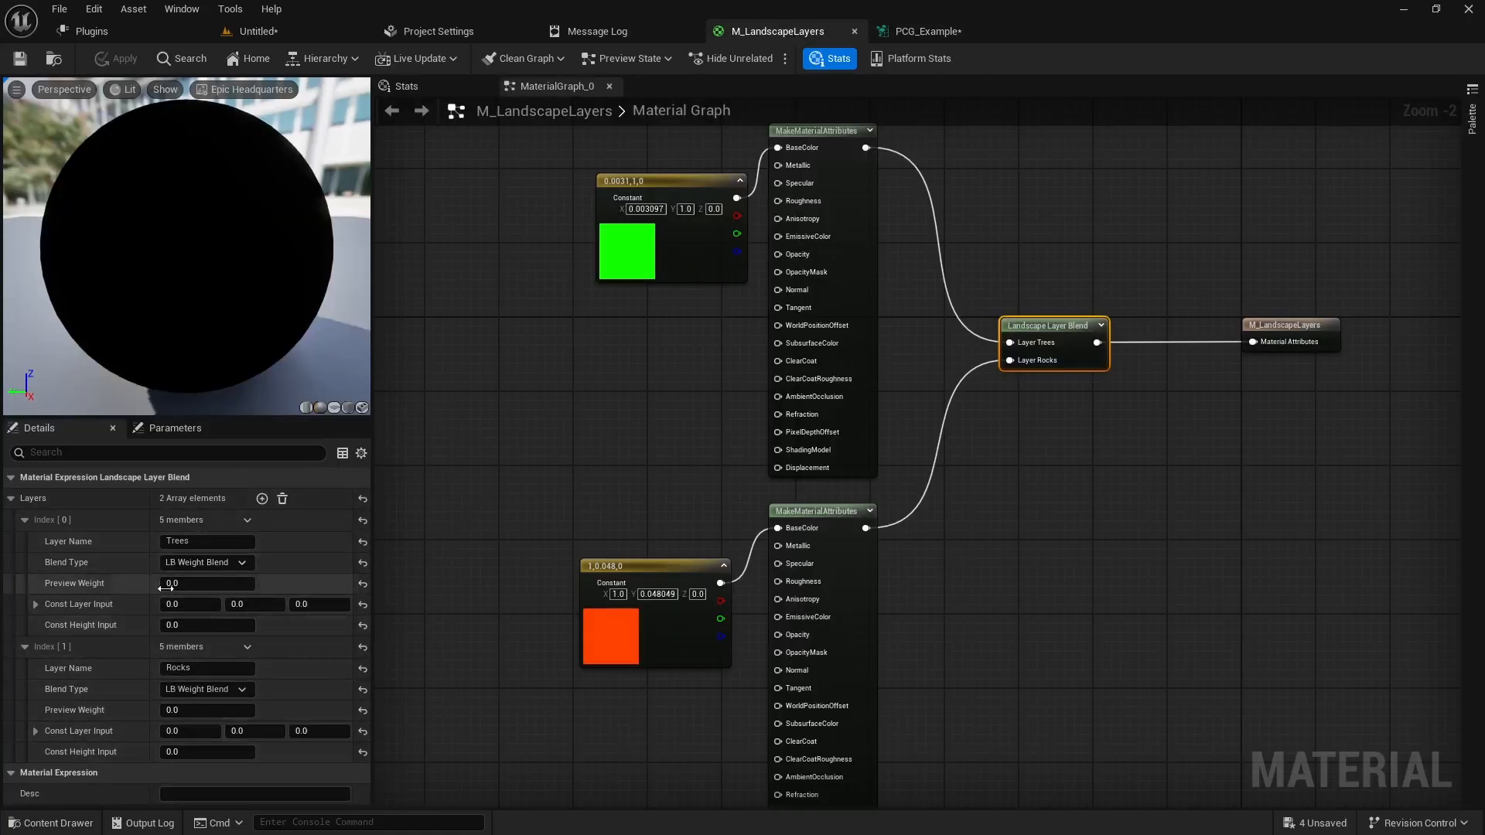
click(185, 541)
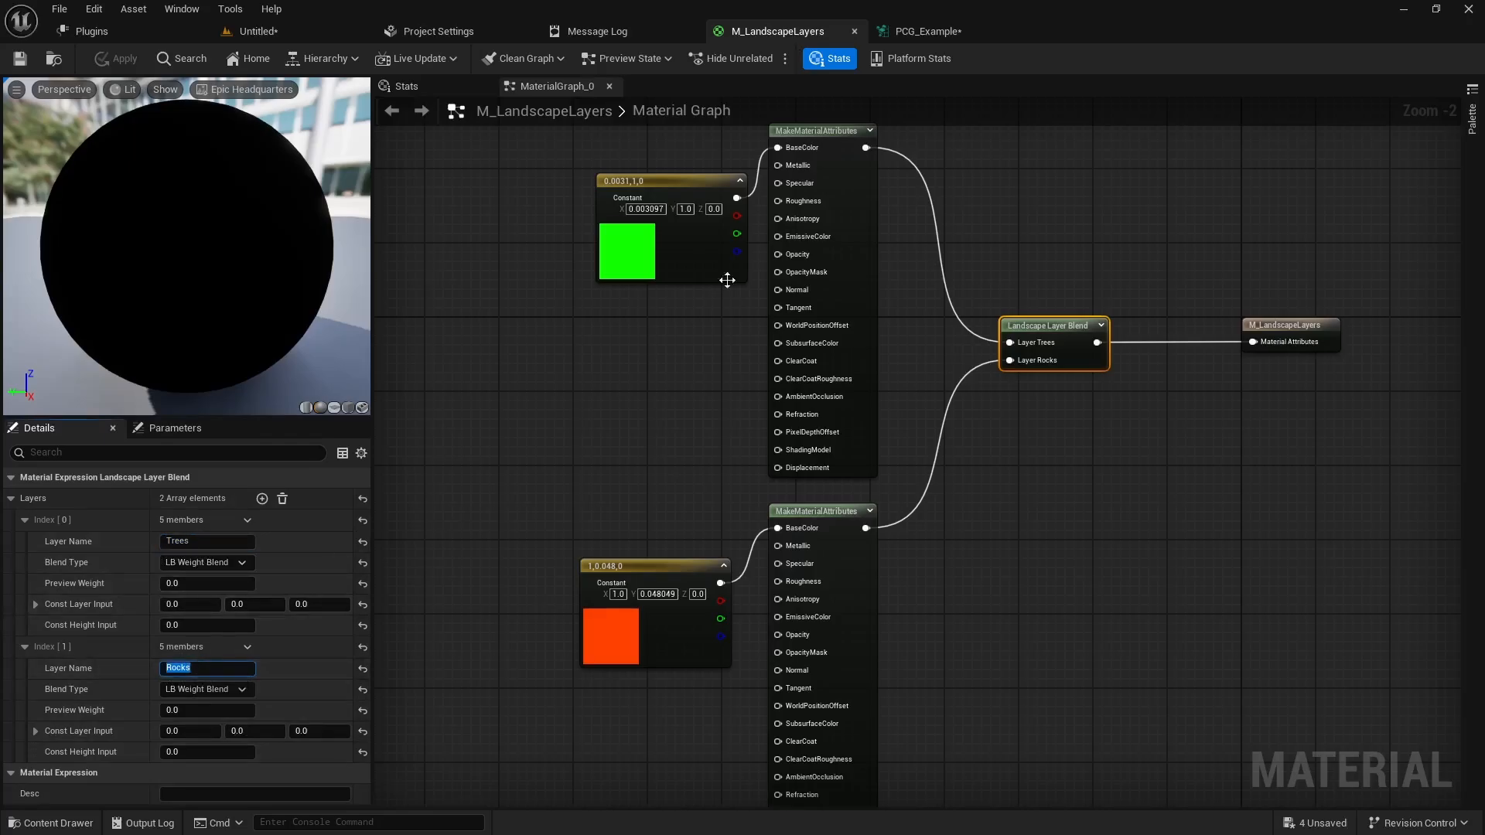
click(928, 31)
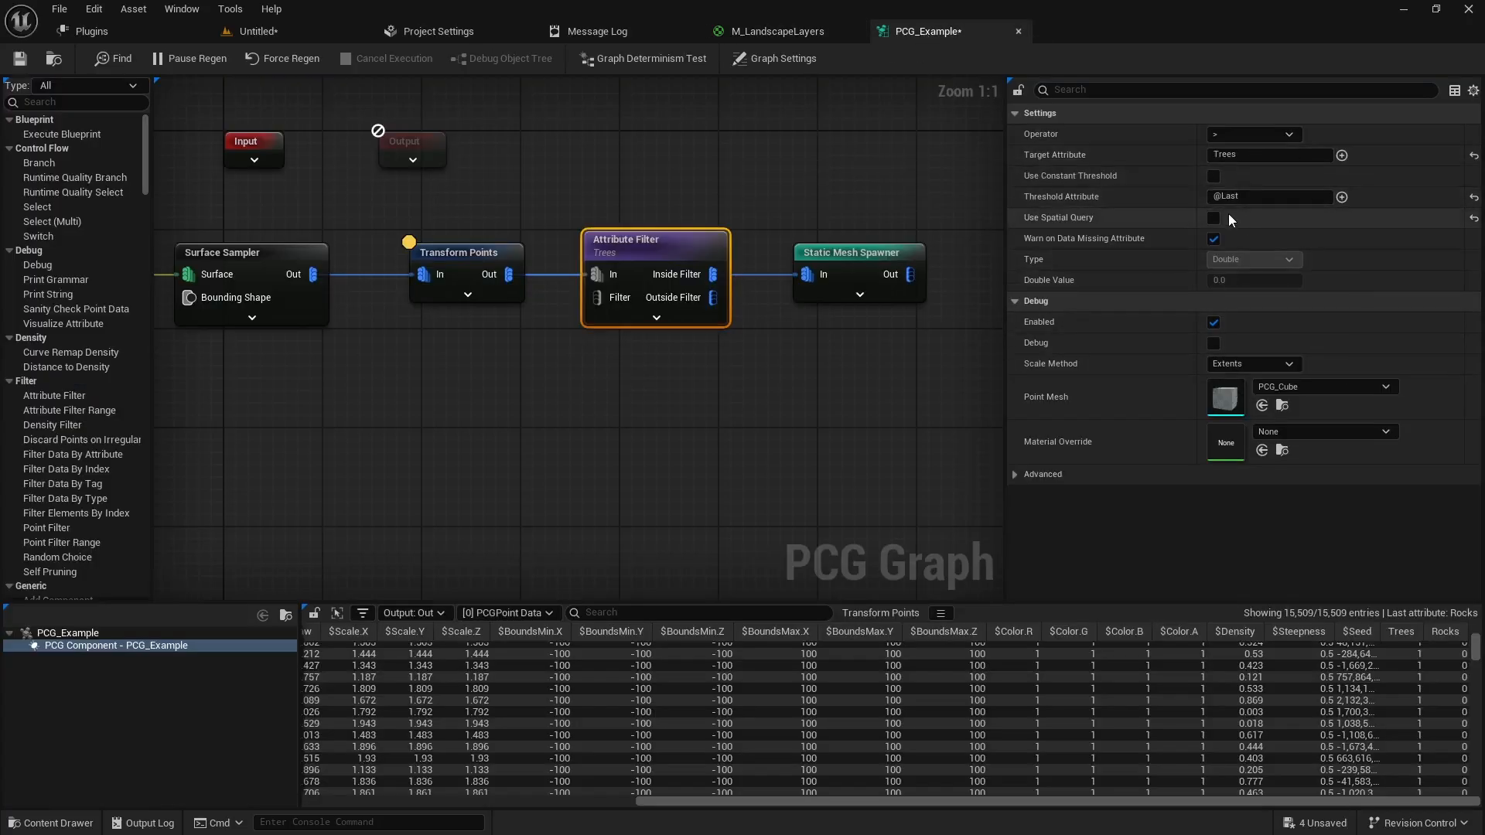
Enable the Trees filter's constant threshold with a double value of 0.2 and view the spawned trees in the level
click(1212, 176)
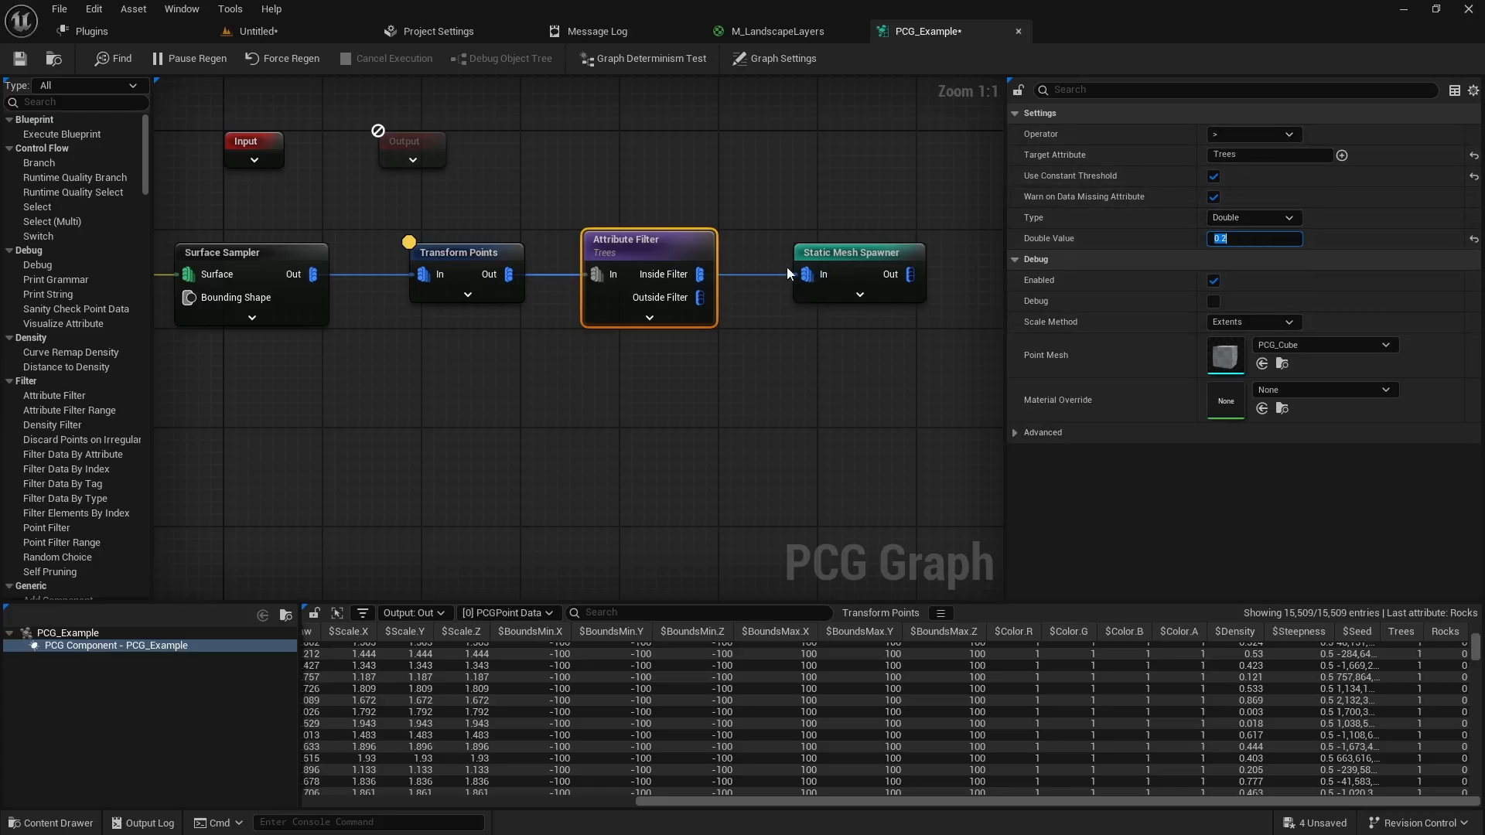
click(768, 32)
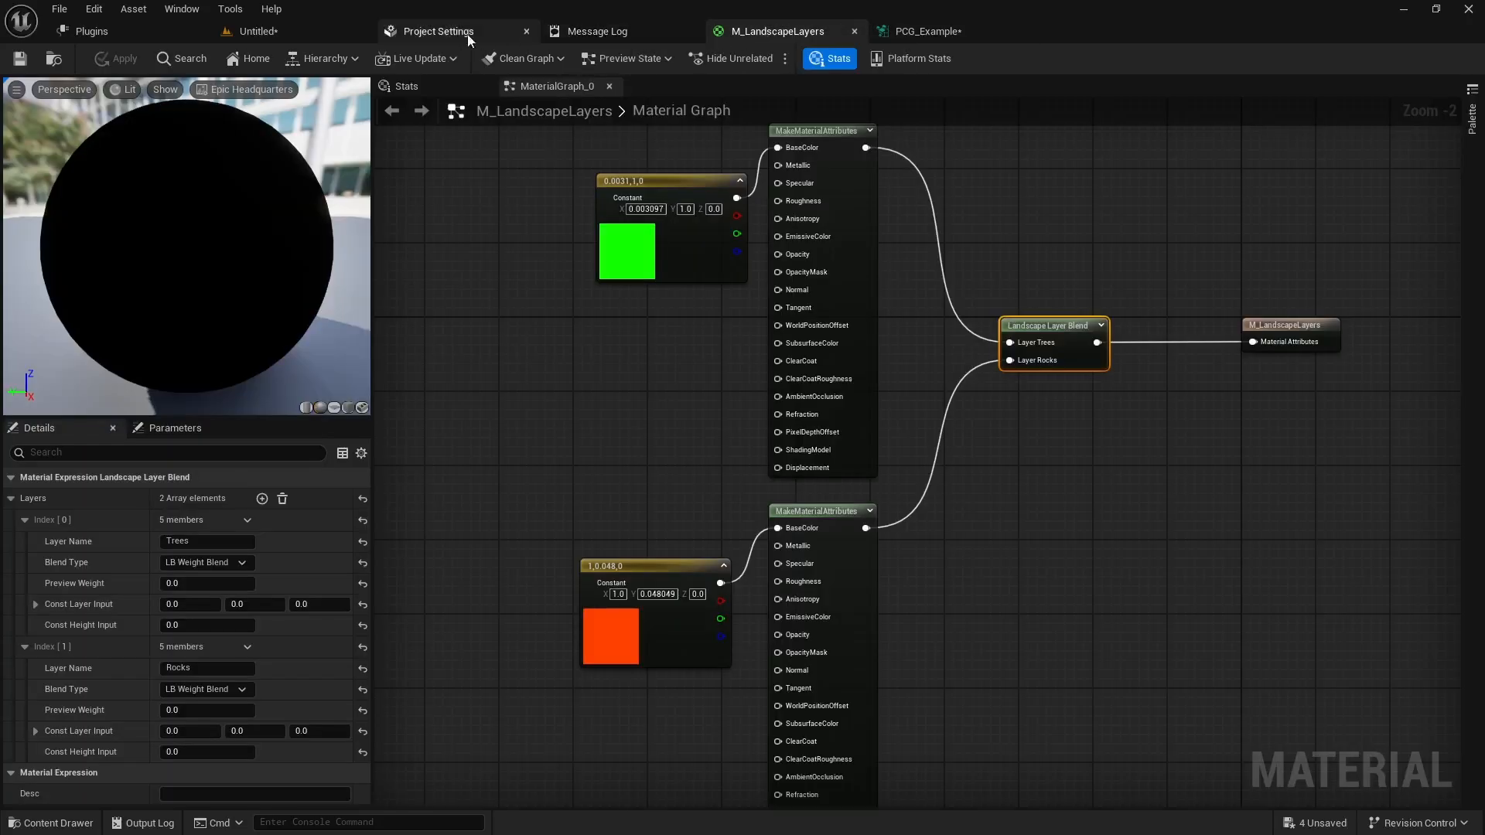
click(334, 31)
mouse_move(746, 512)
right_down()
mouse_move(742, 356)
mouse_move(694, 338)
mouse_move(710, 359)
mouse_move(729, 352)
right_up()
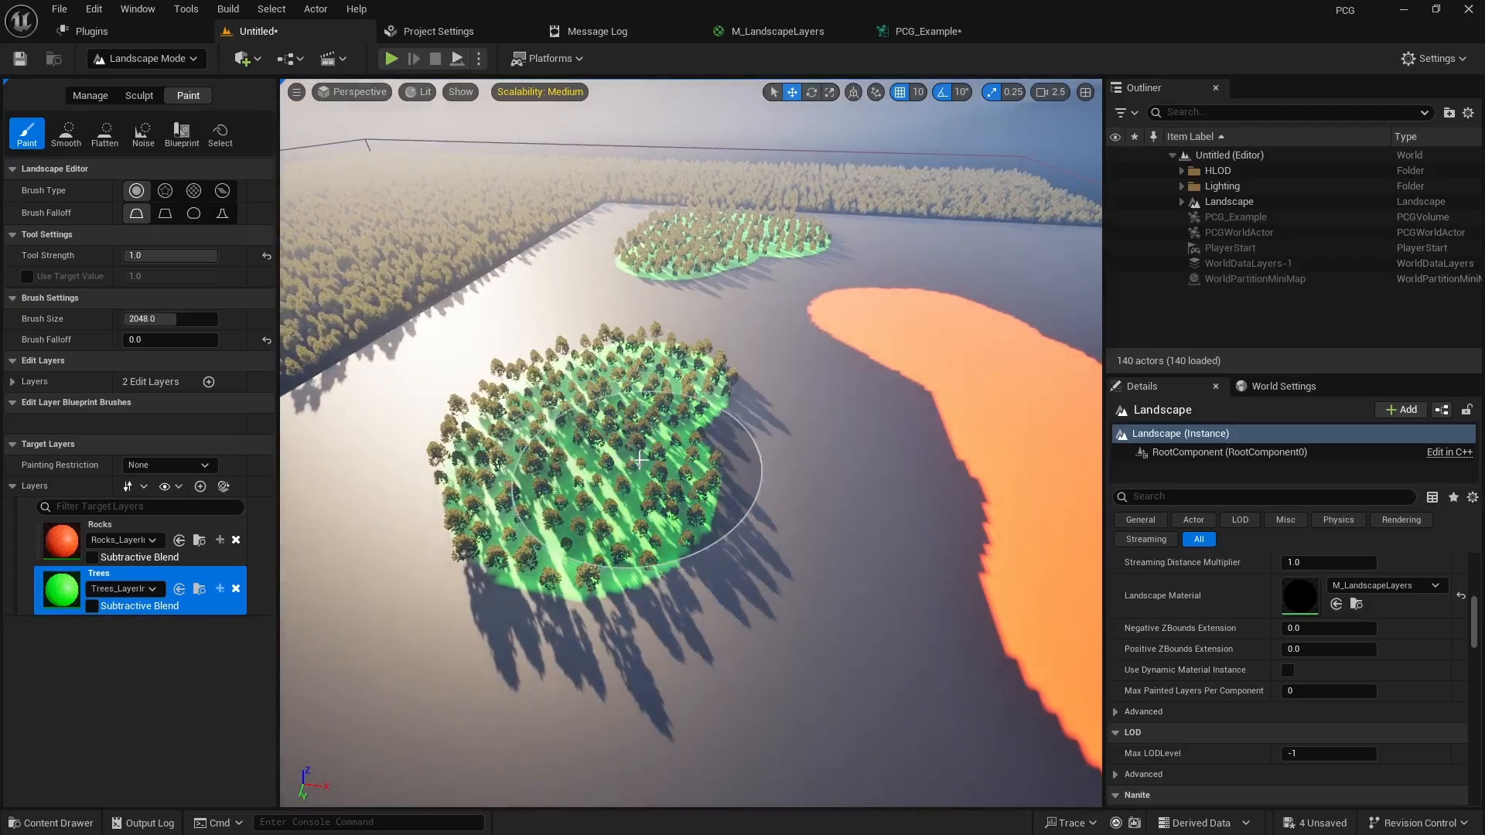
Try the < operator on the Trees filter and inspect the tree distribution in the level
click(925, 34)
click(1280, 133)
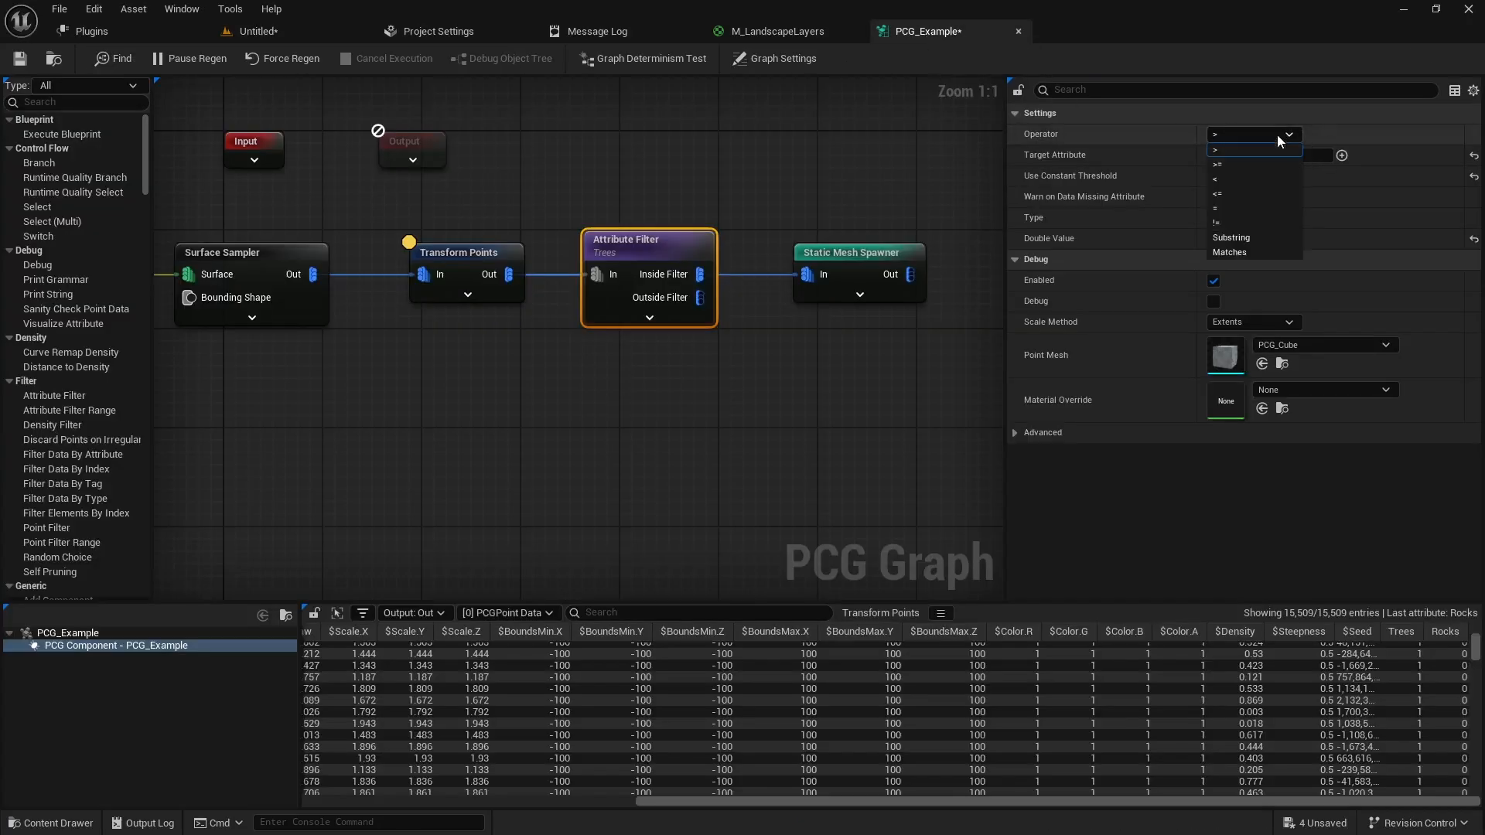
click(1246, 179)
click(764, 34)
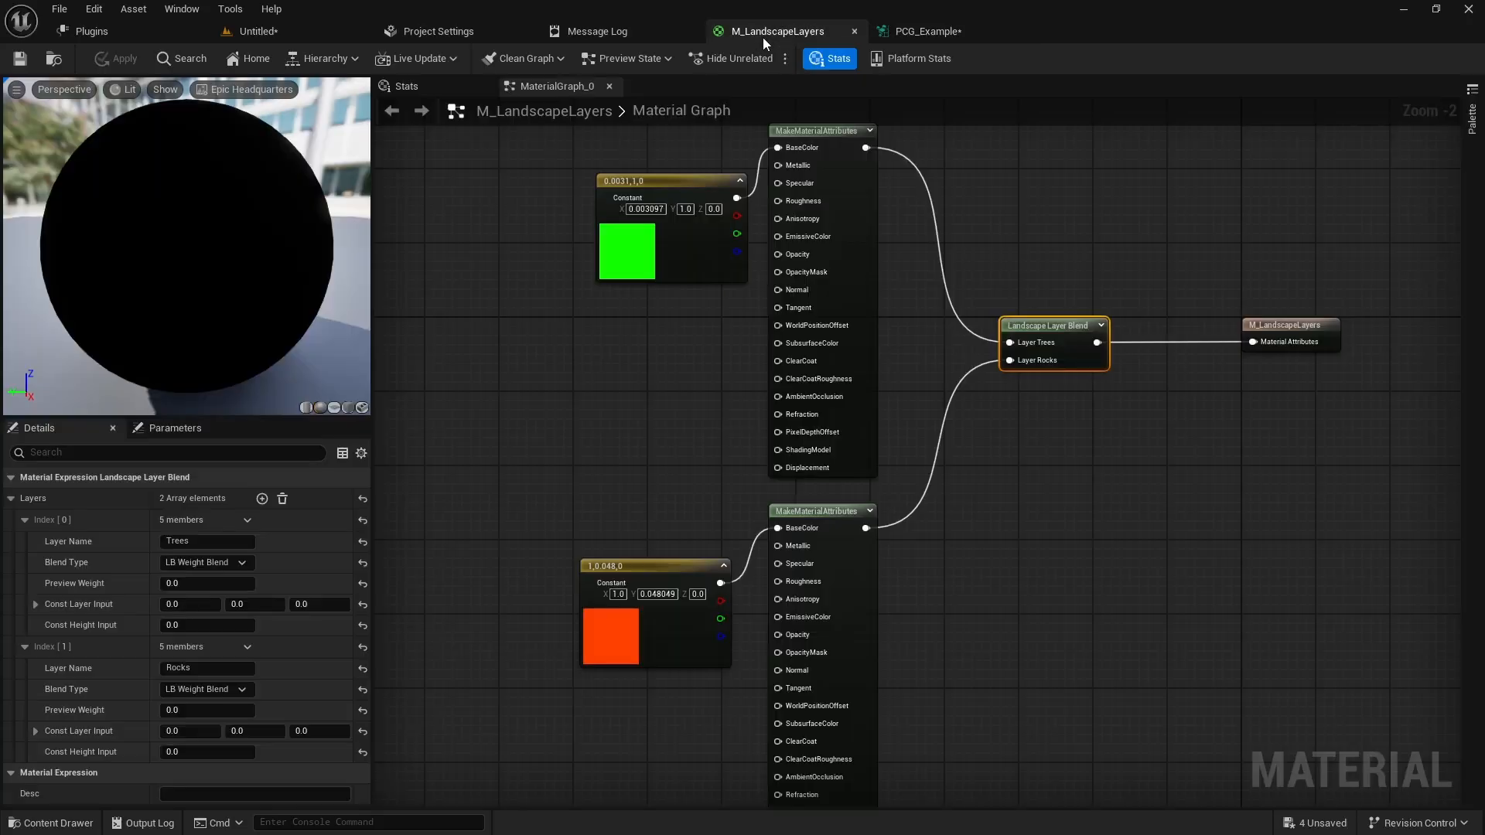
click(263, 31)
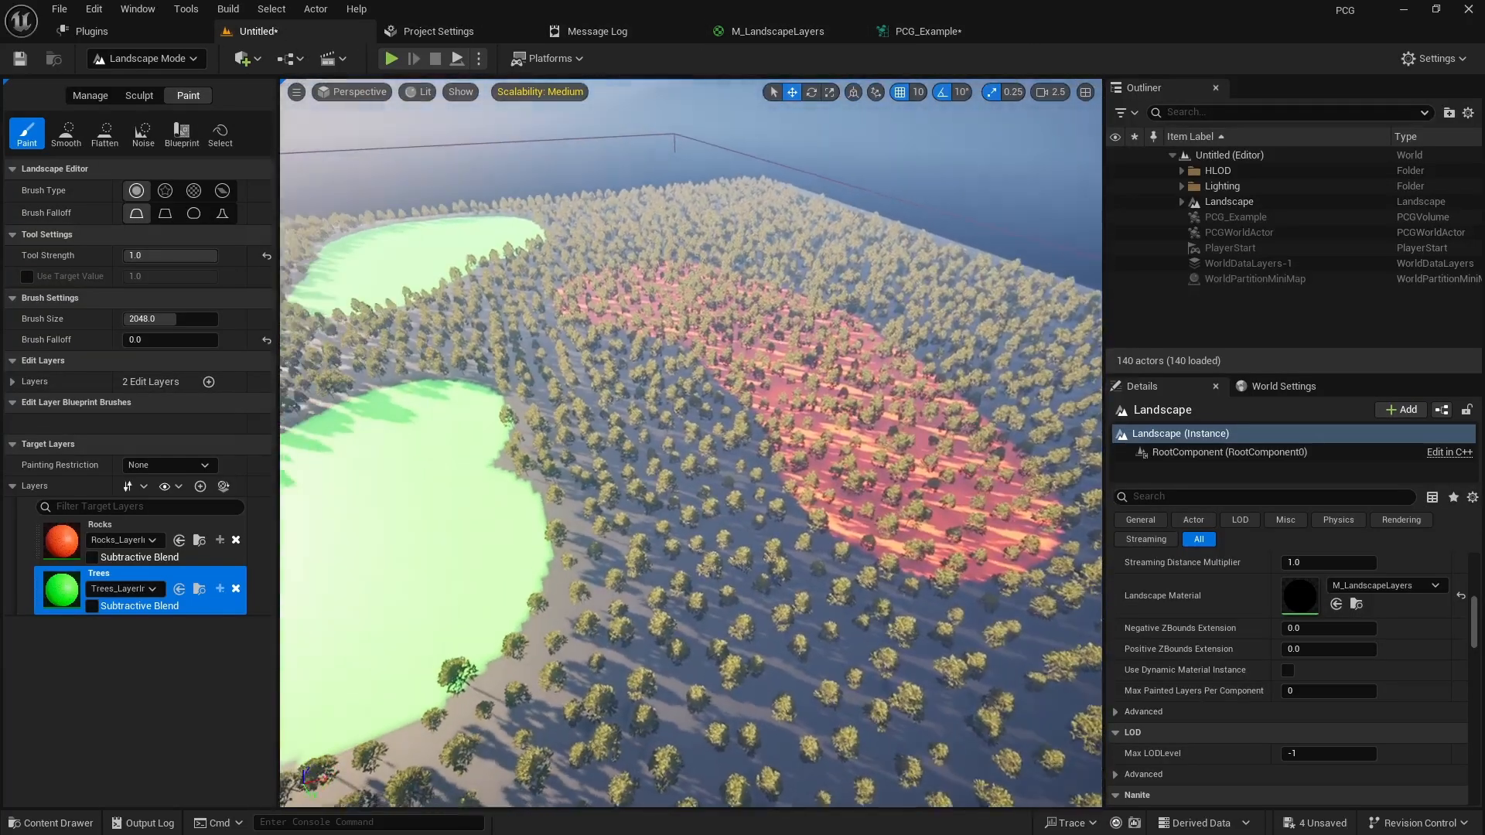
right_drag(691, 444, 394, 437)
mouse_move(656, 367)
right_down()
mouse_move(731, 388)
mouse_move(735, 374)
right_up()
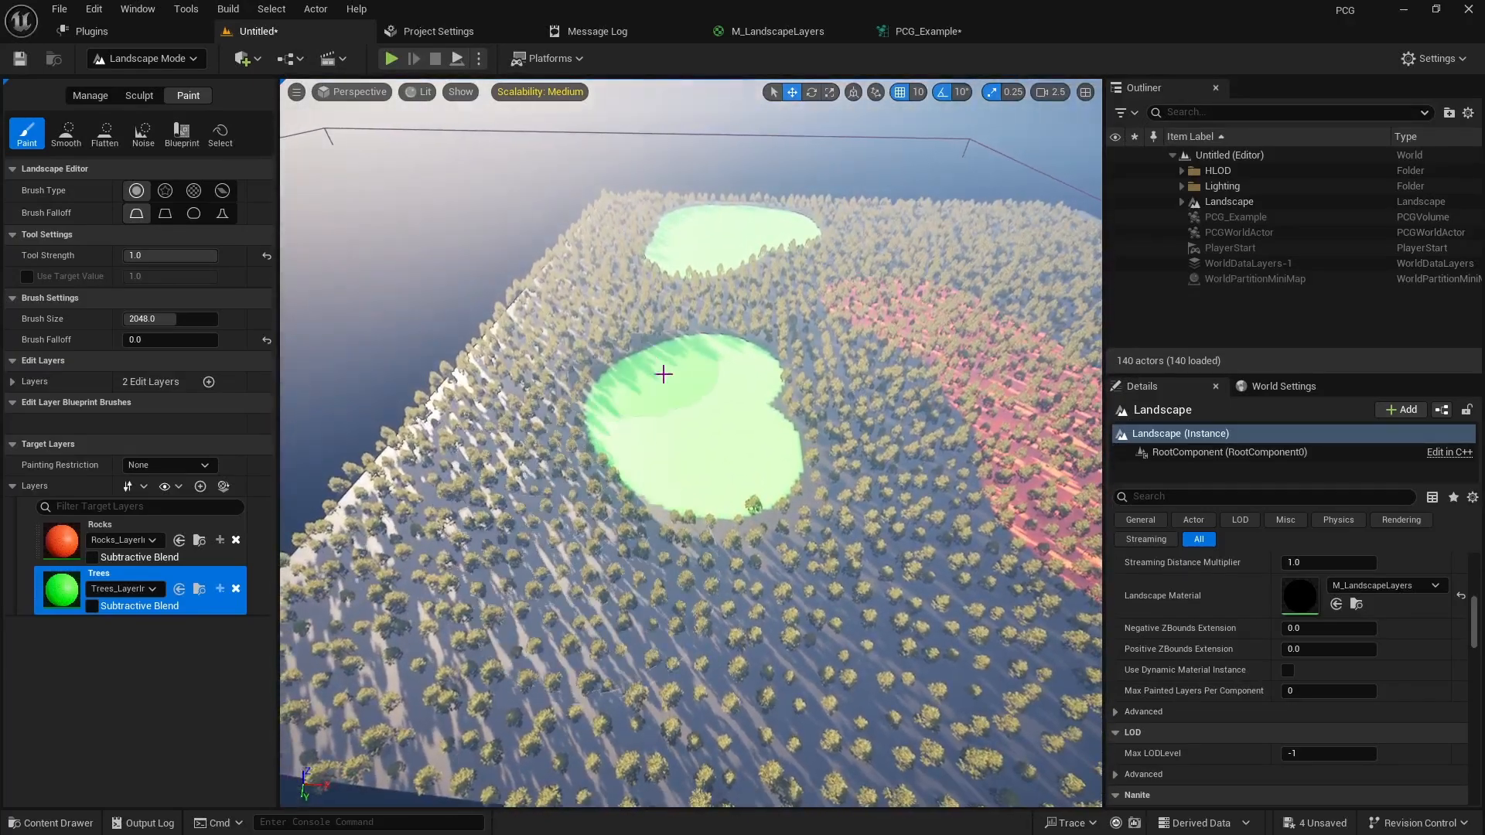
mouse_move(735, 512)
right_down()
mouse_move(812, 522)
mouse_move(789, 534)
mouse_move(663, 421)
right_up()
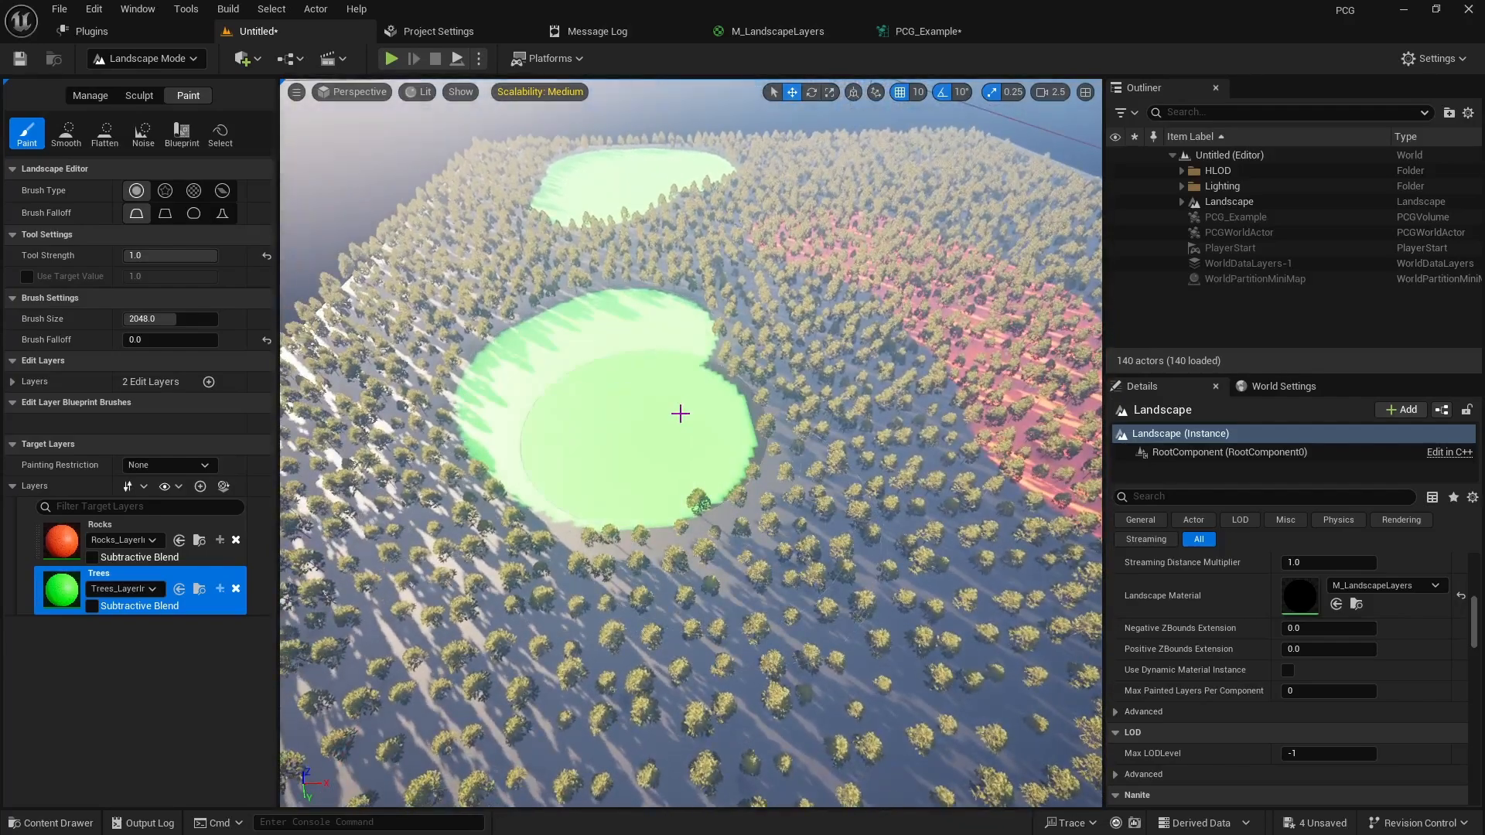
Set the Trees filter's operator to >= and return to the level
click(784, 31)
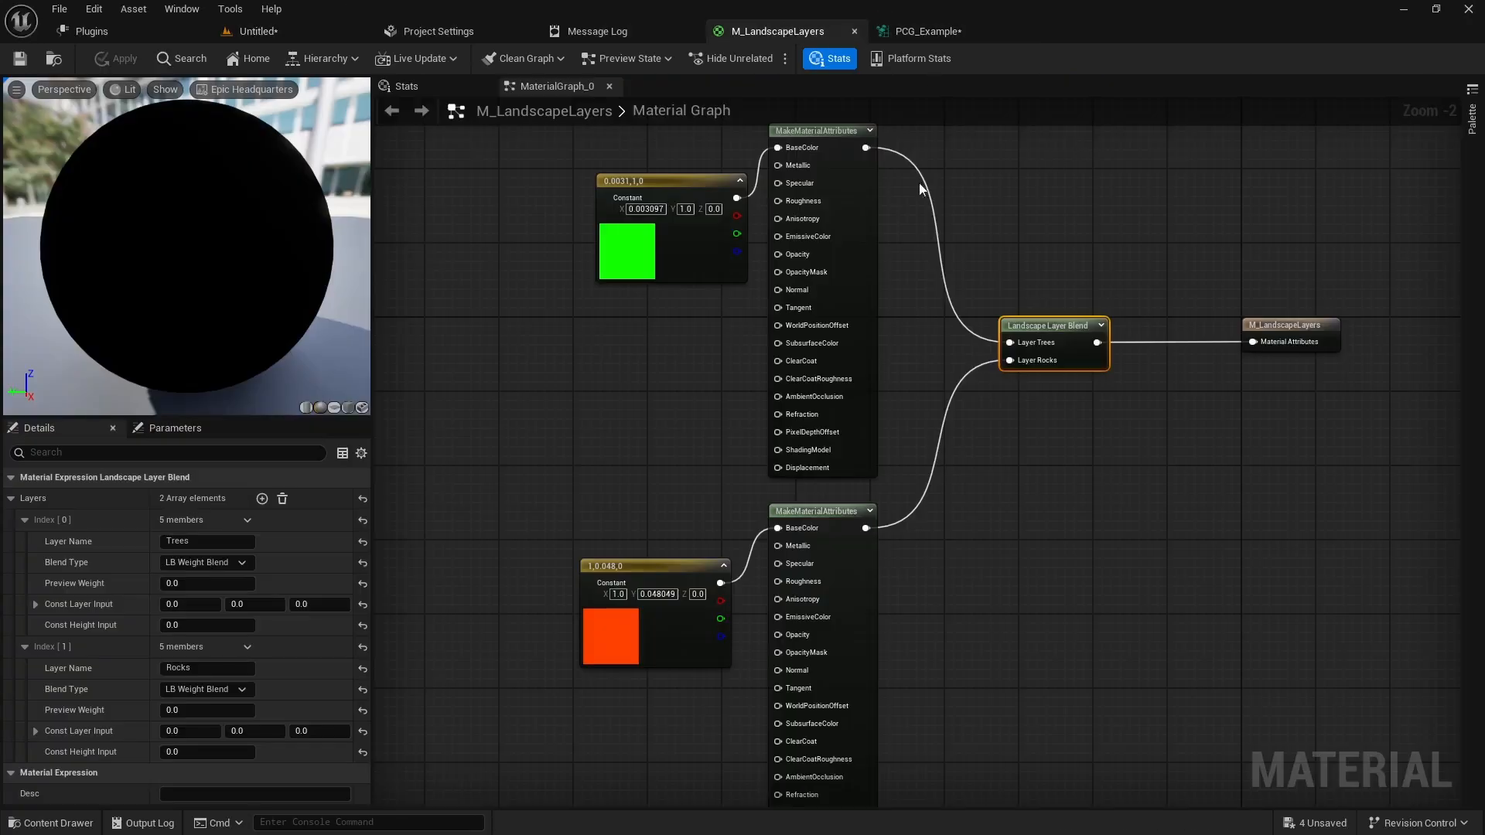
click(916, 35)
click(1273, 135)
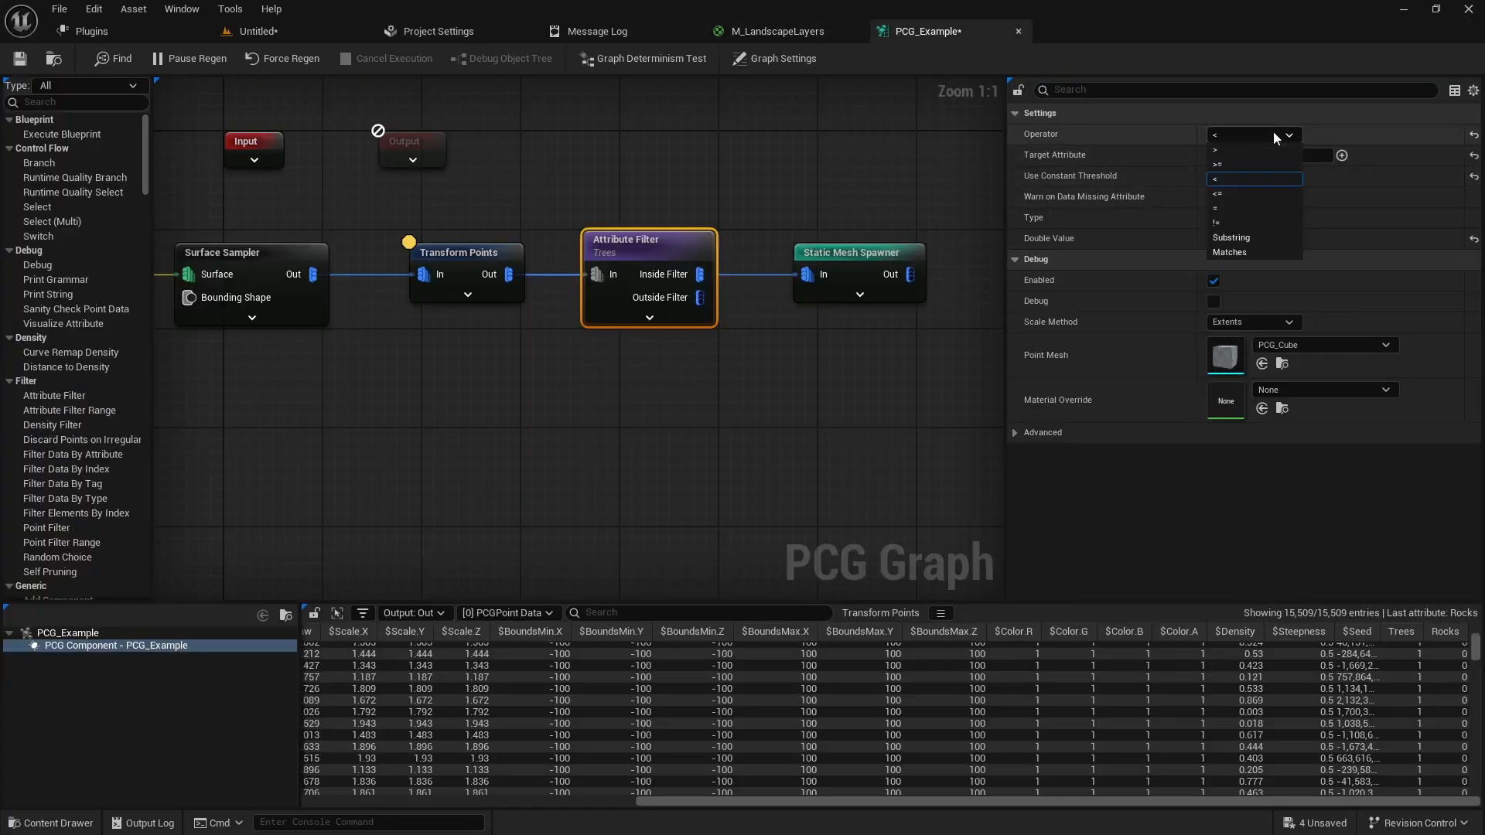
click(1238, 150)
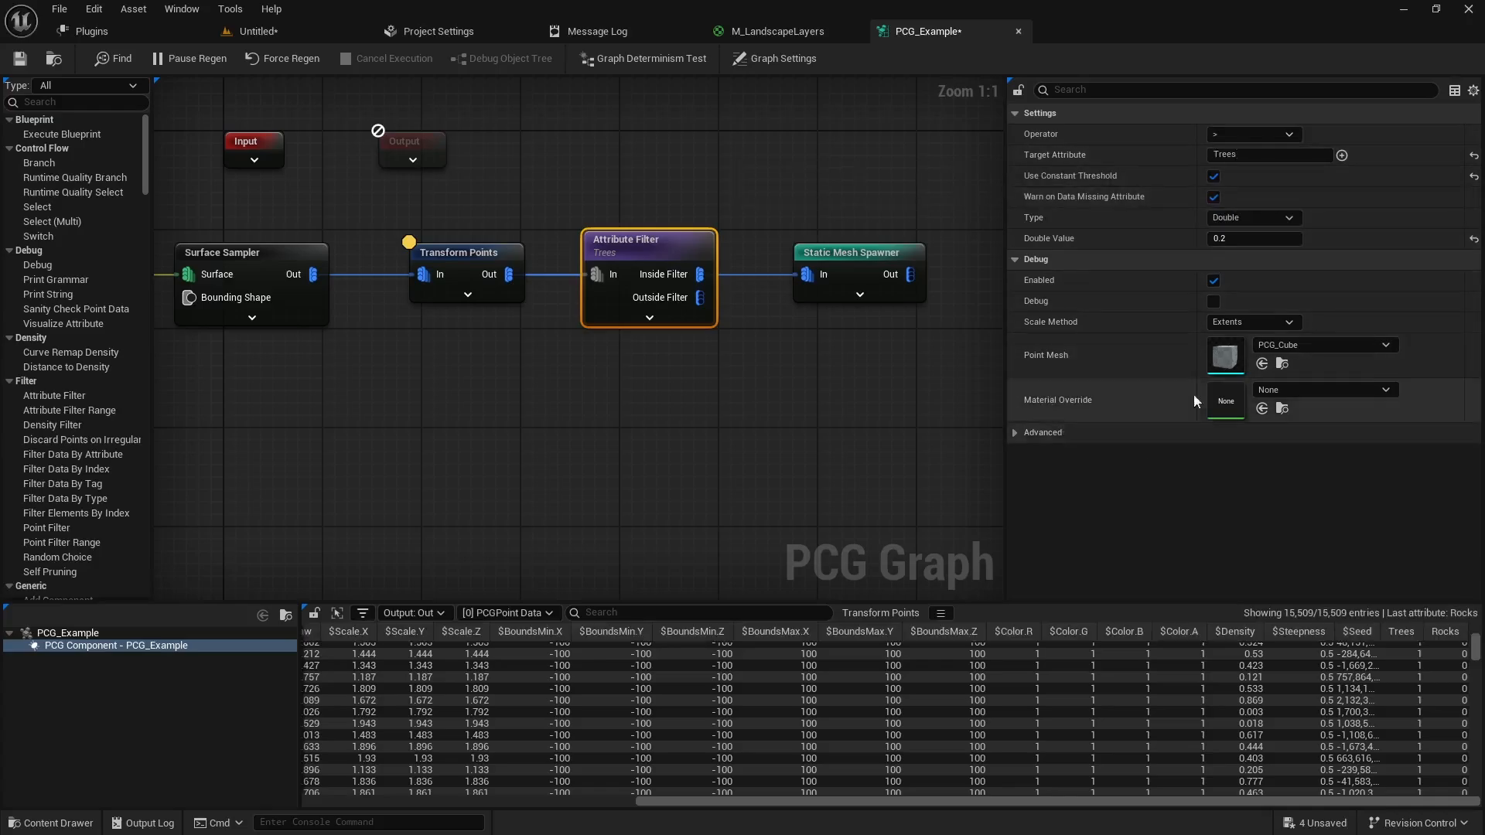
click(1248, 135)
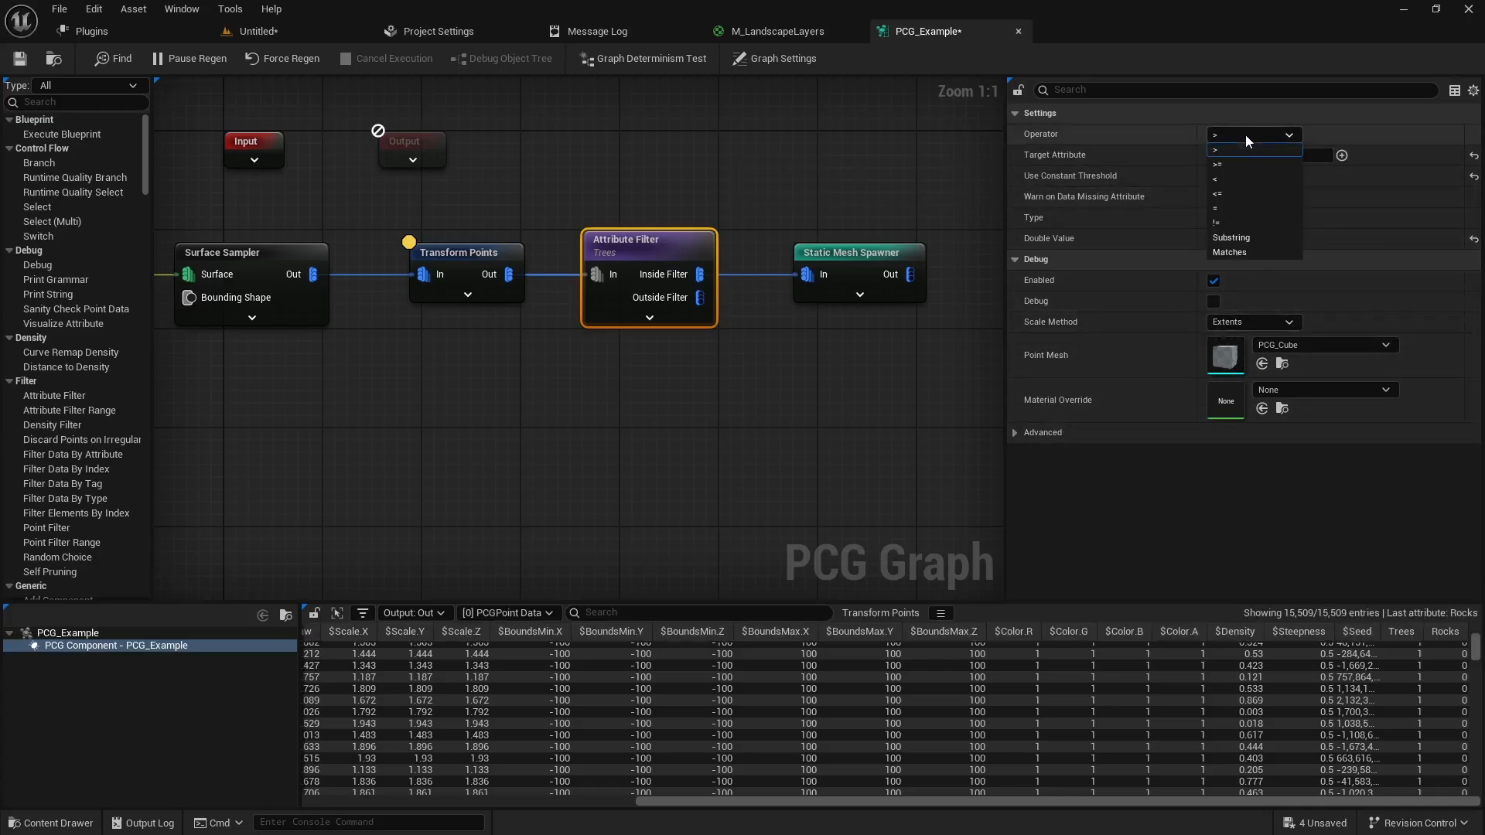
click(1236, 164)
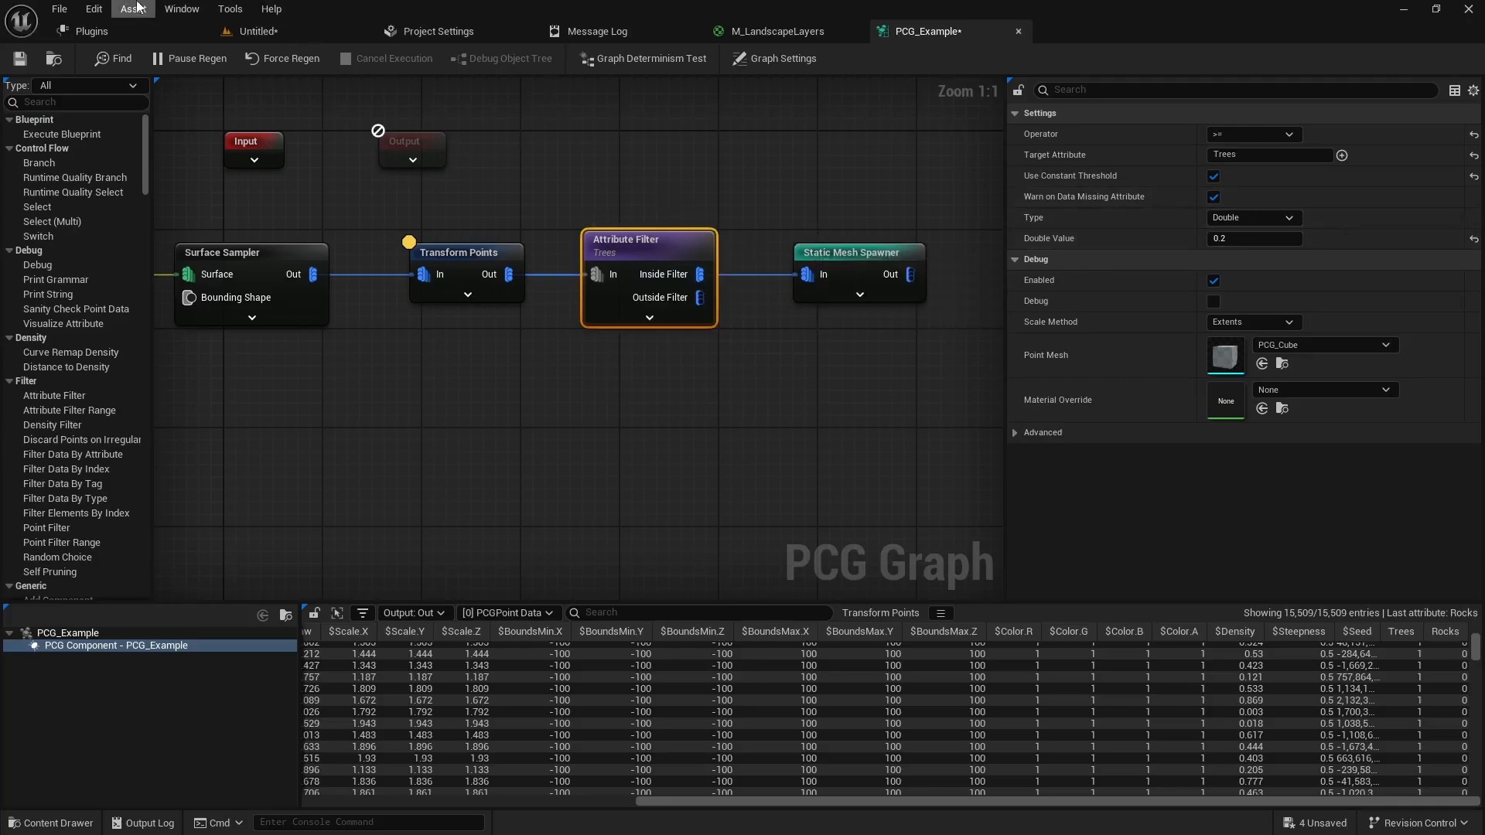
click(232, 31)
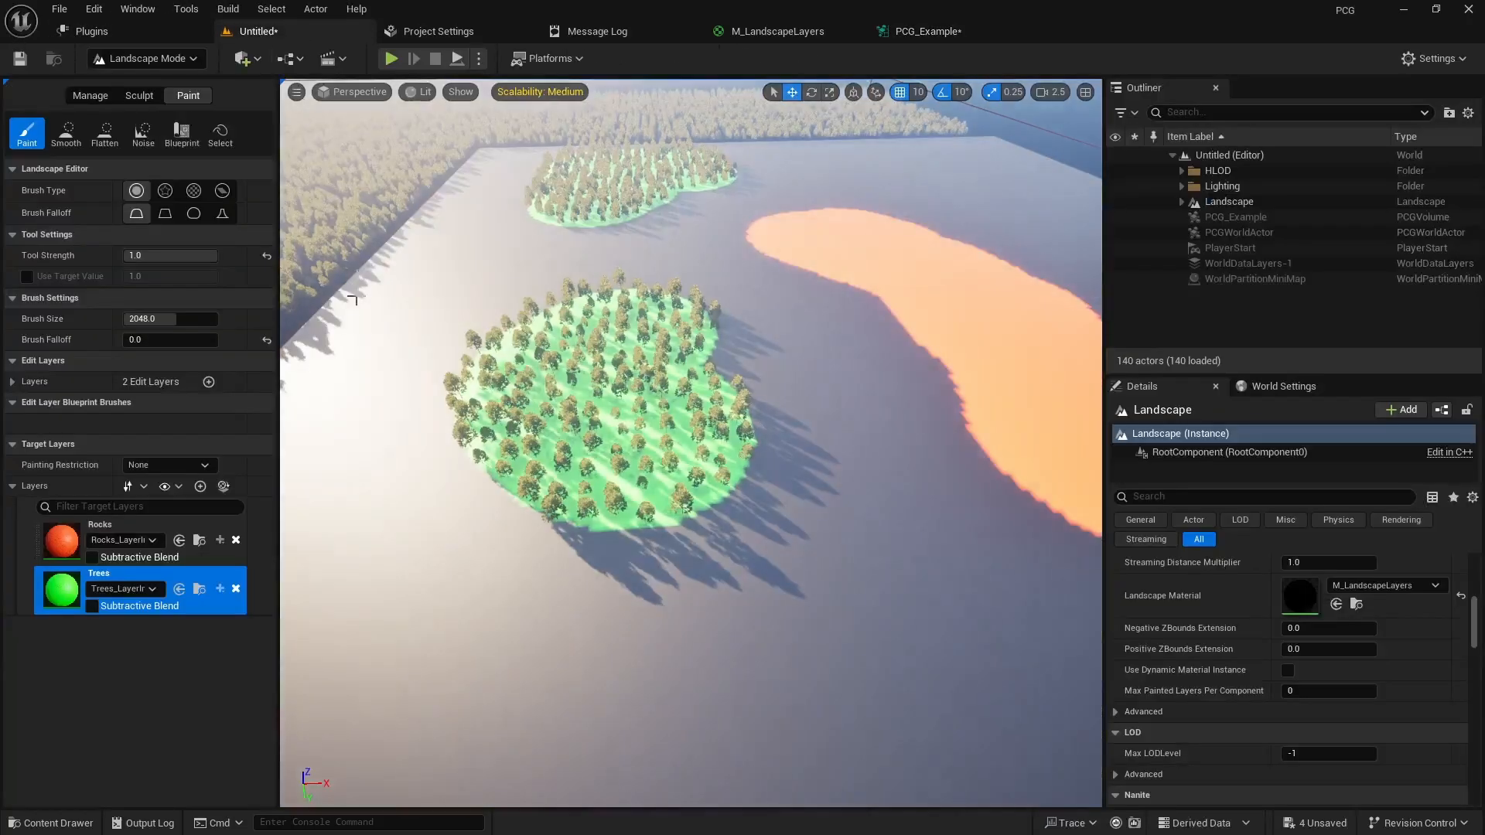
click(20, 60)
click(1143, 665)
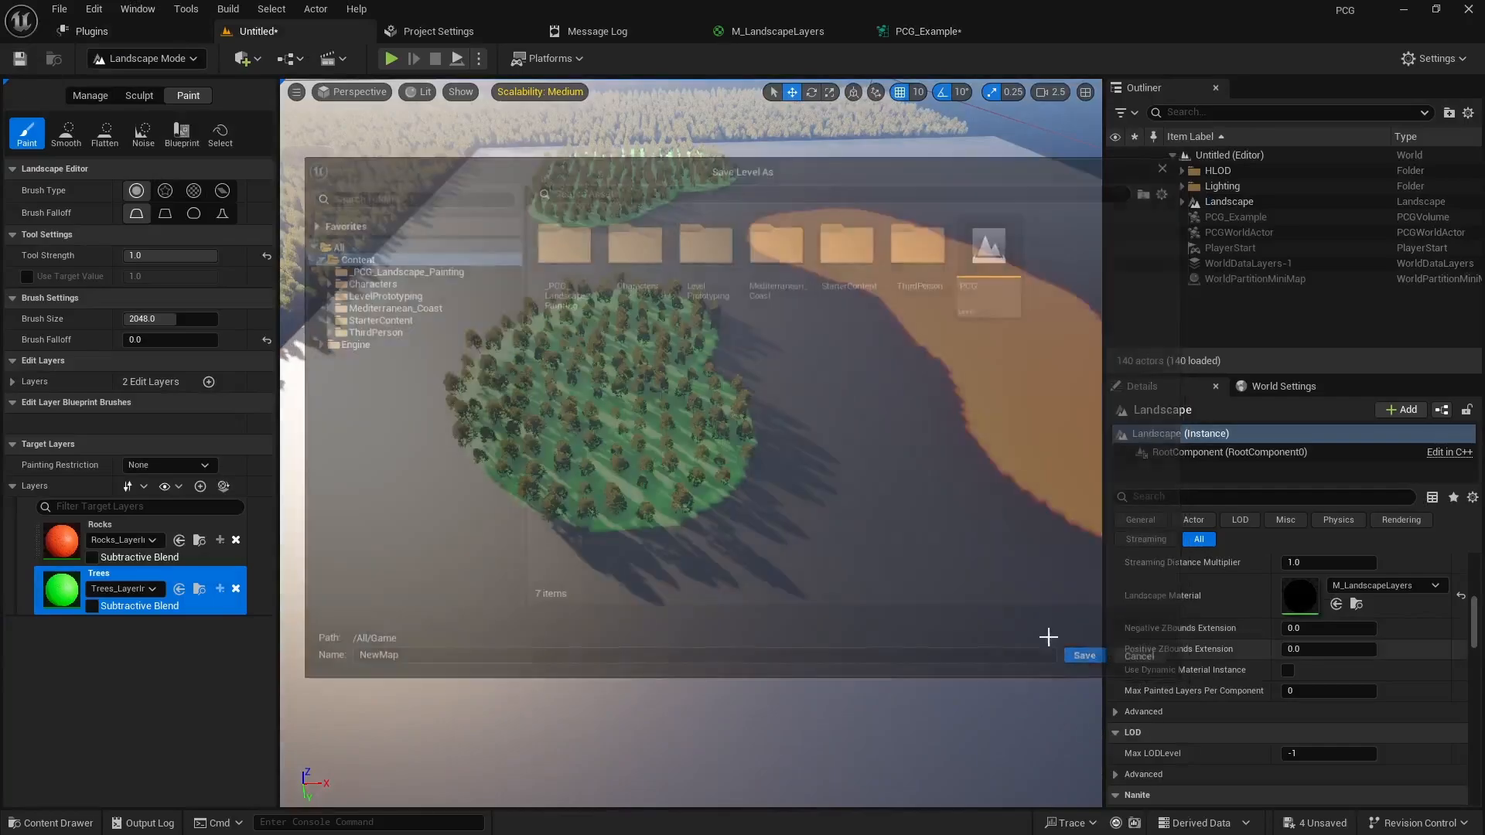
Extend the painted Trees layer with another stroke on the landscape
mouse_move(766, 547)
right_down()
mouse_move(905, 572)
mouse_move(951, 553)
mouse_move(703, 520)
right_up()
mouse_move(696, 503)
mouse_down()
mouse_move(524, 590)
mouse_move(747, 578)
mouse_up()
mouse_move(747, 578)
right_down()
mouse_move(588, 558)
mouse_move(592, 537)
mouse_move(639, 520)
mouse_move(590, 517)
mouse_move(542, 472)
right_up()
key(w)
key(s)
Switch to the Rocks target layer and paint Rocks strips across the tree-covered ground beside the Trees patches
click(120, 525)
key(s)
mouse_move(649, 534)
right_down()
mouse_move(541, 542)
mouse_move(526, 572)
right_up()
drag(514, 538, 603, 339)
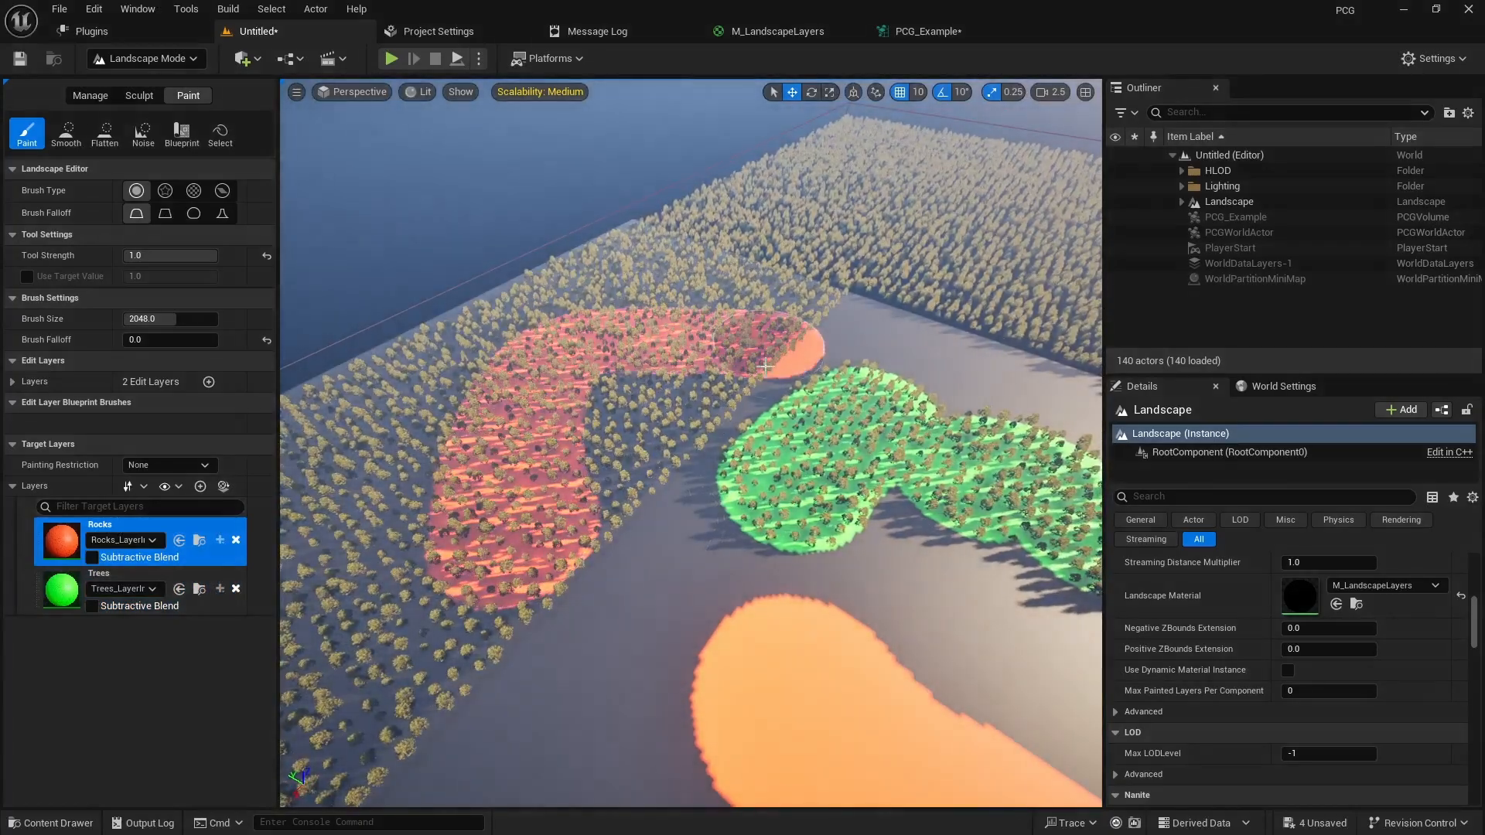
right_click(674, 504)
mouse_move(534, 516)
right_down()
mouse_move(642, 495)
mouse_move(773, 504)
right_up()
key(w)
key(a)
drag(357, 542, 596, 313)
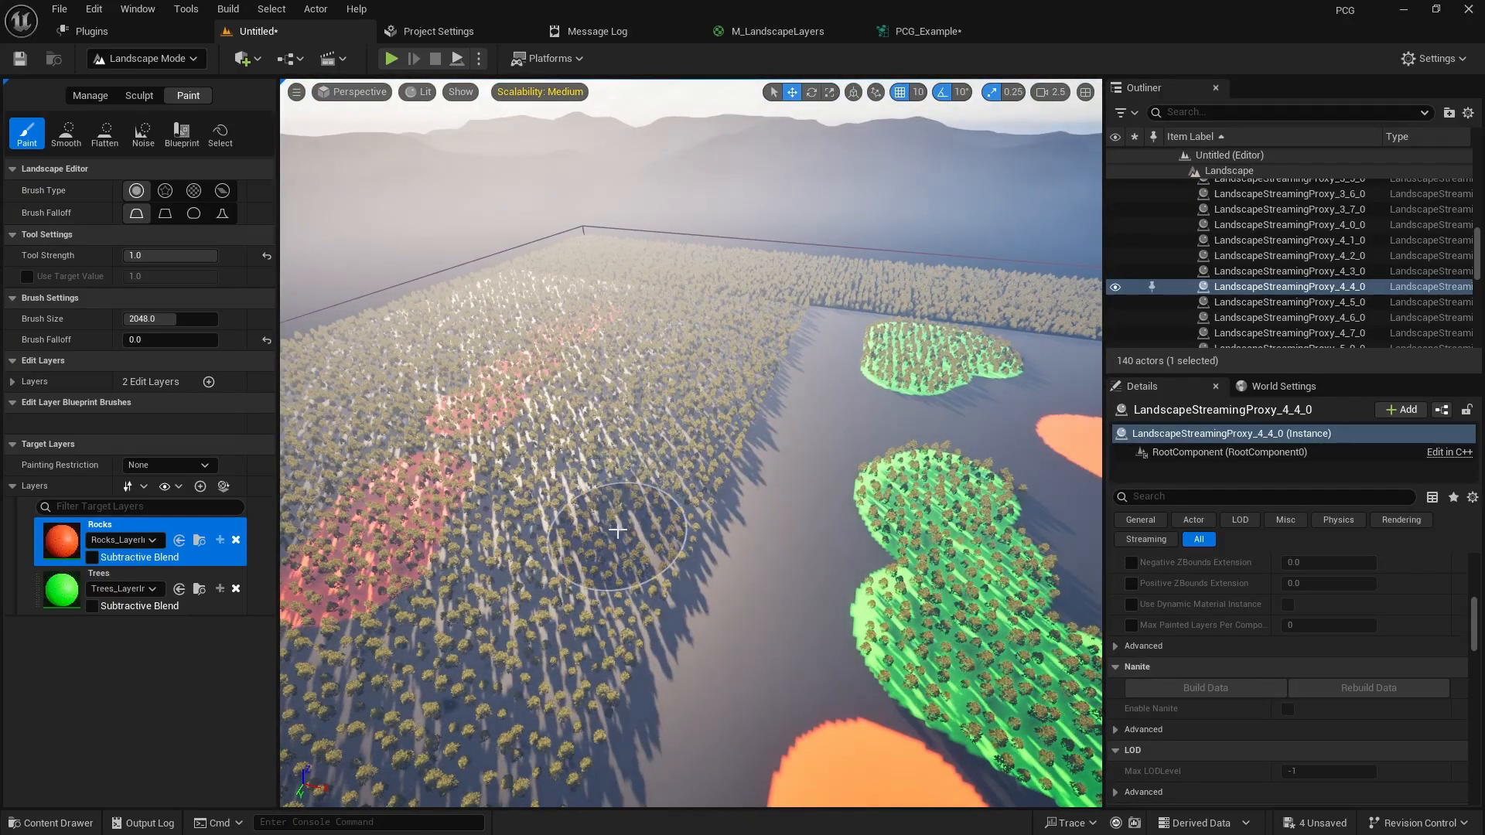
Paint further separate Rocks patches across the rest of the landscape and look over the painted areas
key(w)
mouse_move(646, 477)
right_down()
mouse_move(672, 414)
mouse_move(646, 477)
mouse_move(860, 478)
right_up()
key(w)
drag(739, 389, 669, 400)
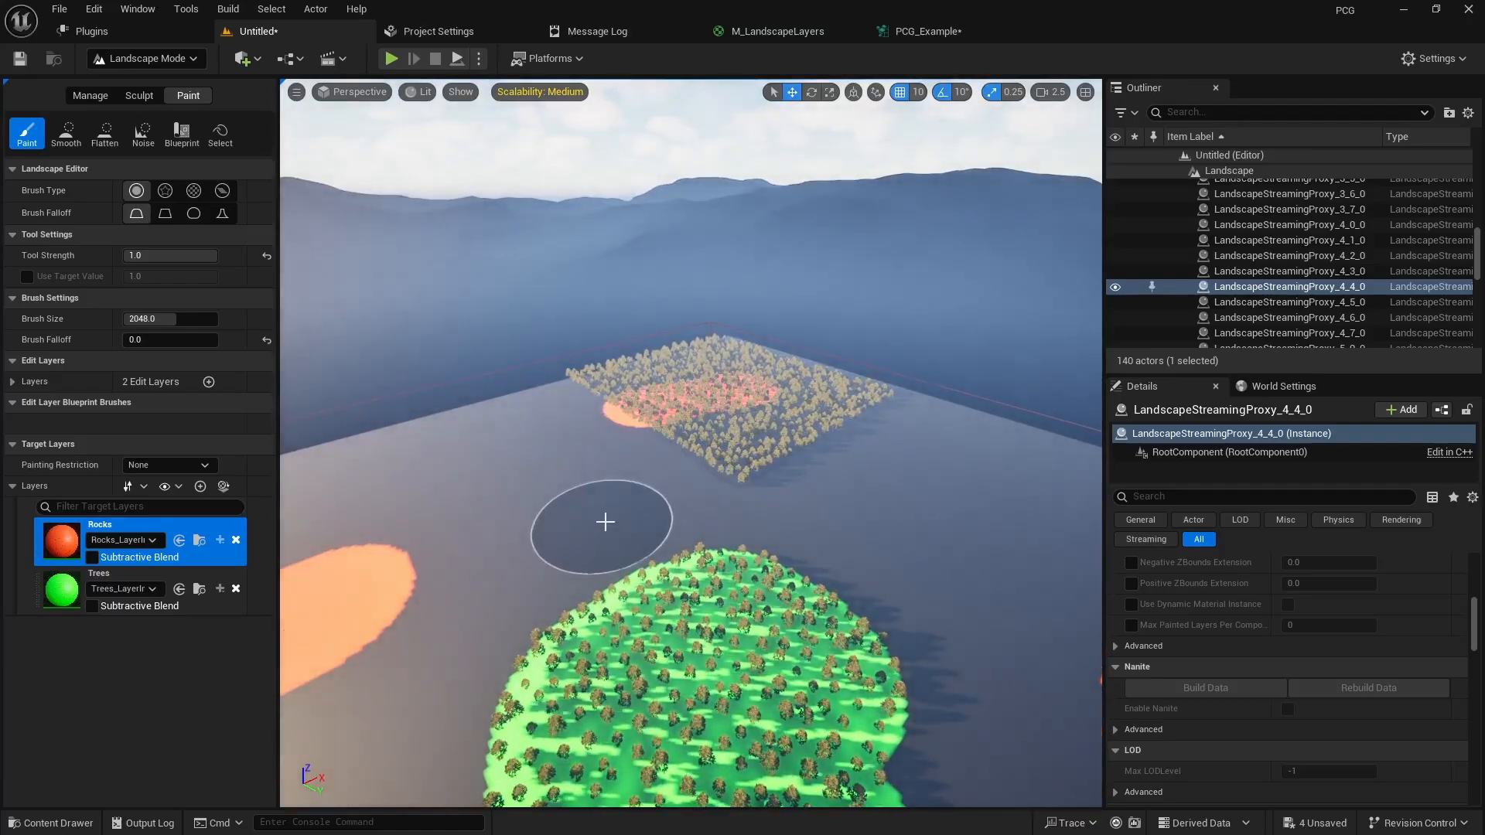
mouse_move(623, 526)
right_down()
mouse_move(434, 519)
mouse_move(278, 529)
mouse_move(283, 541)
right_up()
key(w)
mouse_move(723, 421)
mouse_down()
mouse_move(777, 402)
mouse_move(978, 414)
mouse_up()
right_drag(831, 510, 1029, 514)
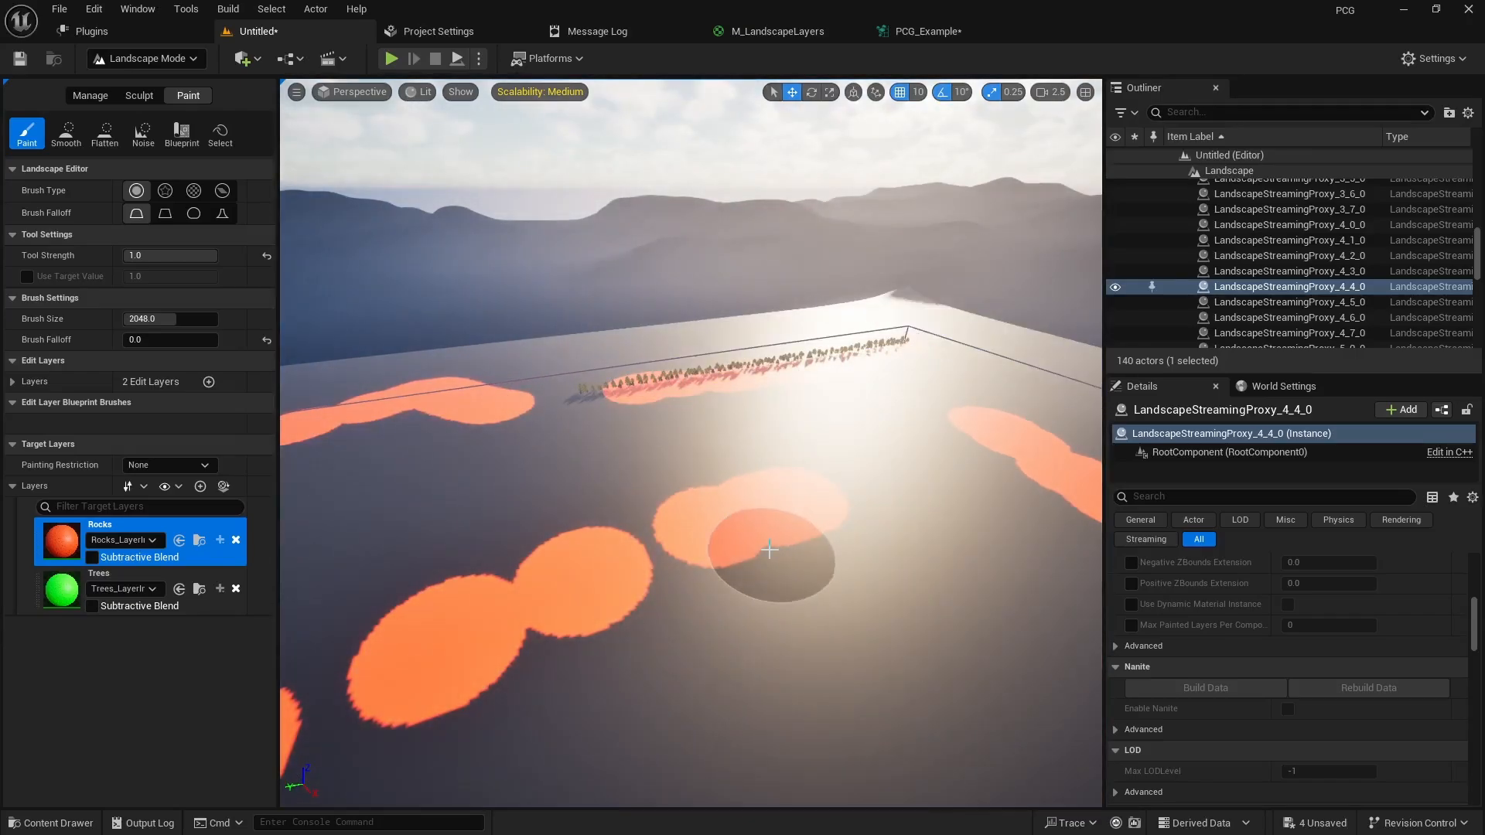
mouse_move(770, 549)
right_down()
mouse_move(460, 545)
mouse_move(487, 596)
mouse_move(371, 518)
mouse_move(286, 522)
mouse_move(410, 527)
mouse_move(481, 566)
right_up()
key(w)
key(a)
right_drag(647, 421, 781, 417)
key(a)
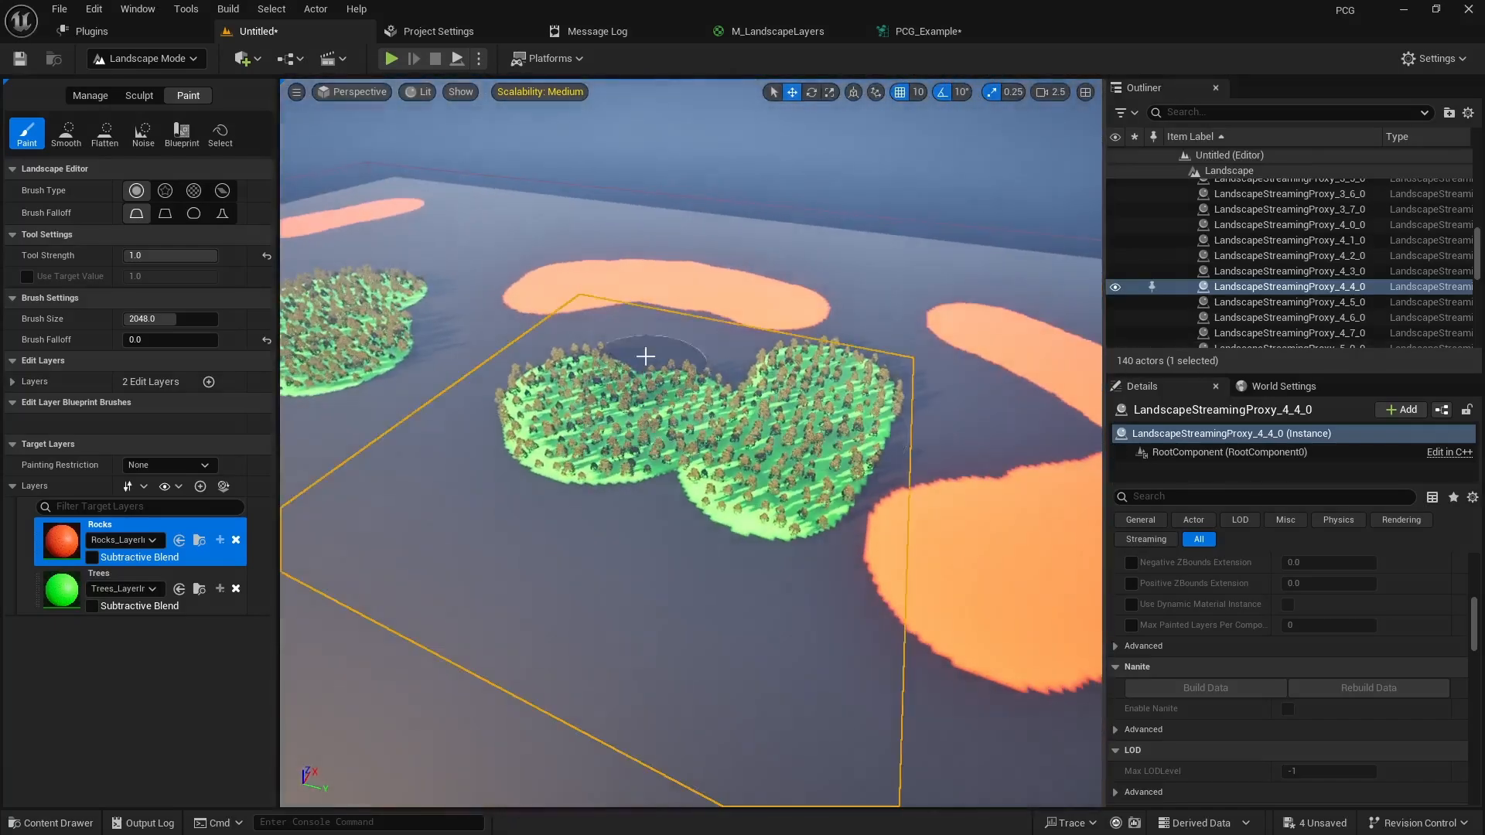
Add a second Attribute Filter below the Trees filter in PCG_Example, fed from the Transform Points output
click(928, 32)
right_drag(905, 455, 696, 431)
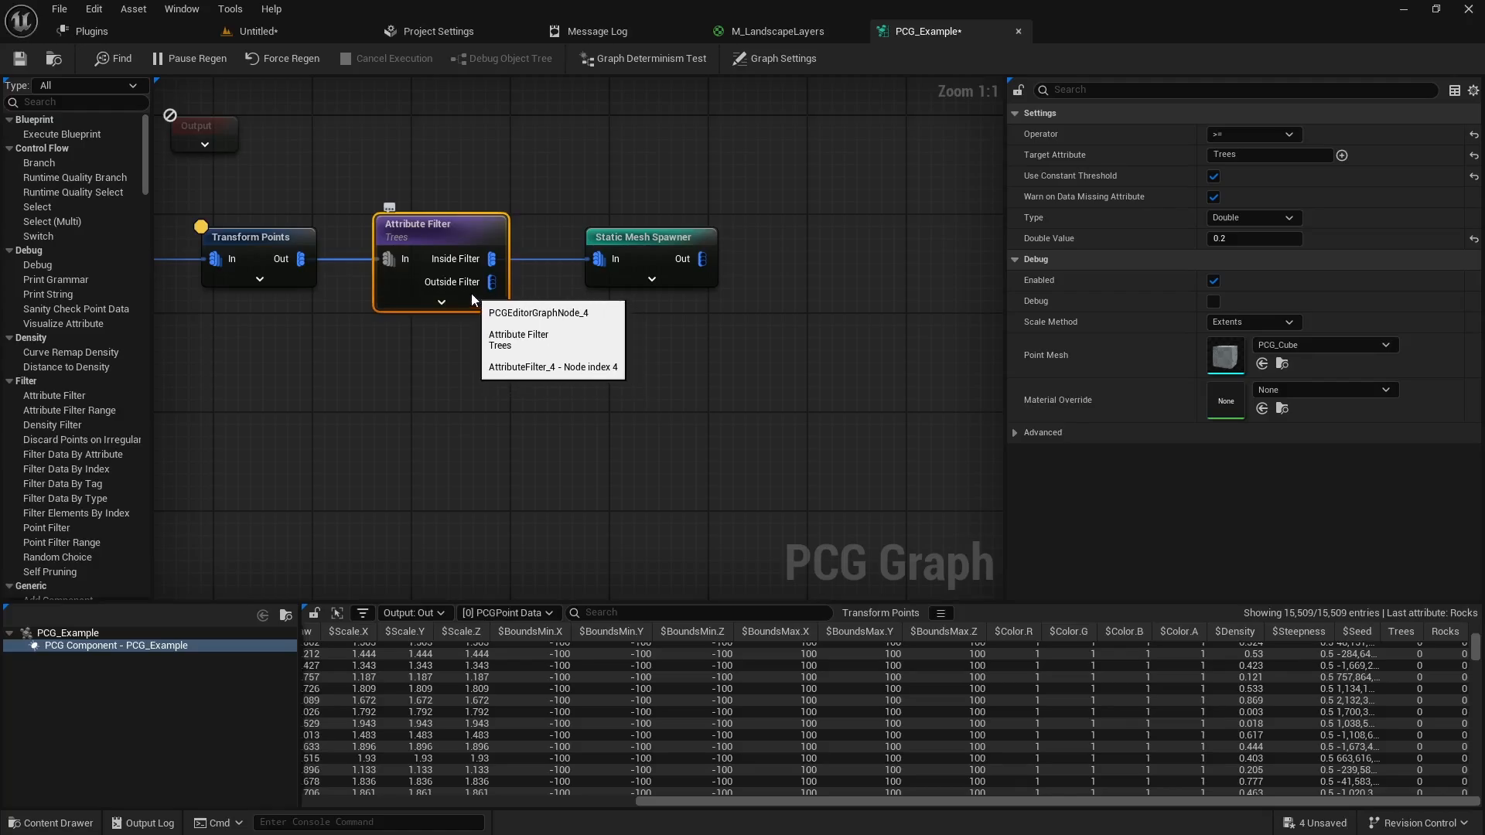
right_drag(425, 374, 523, 310)
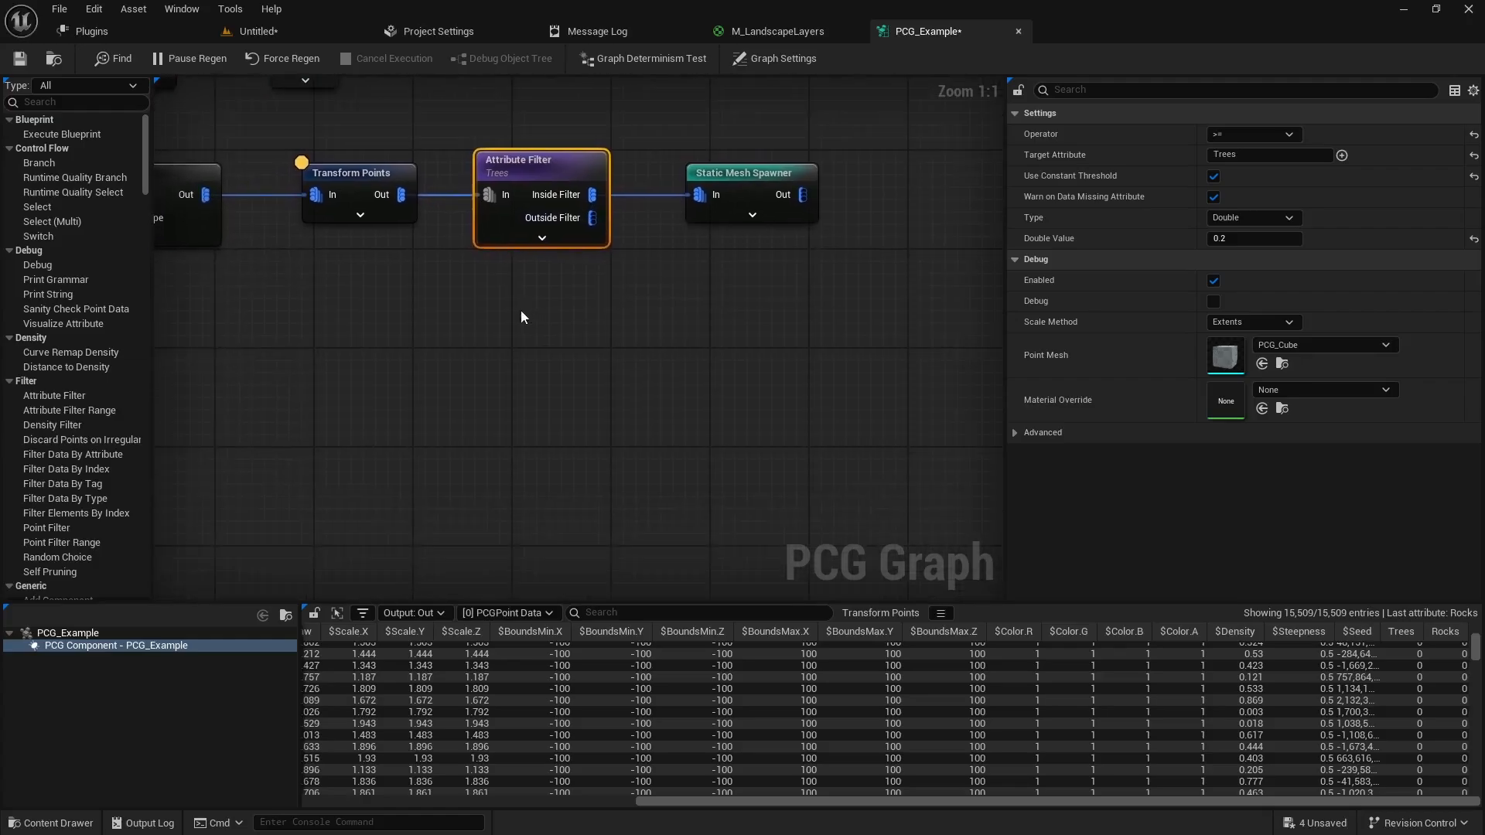
drag(400, 194, 499, 359)
text(attribute filt)
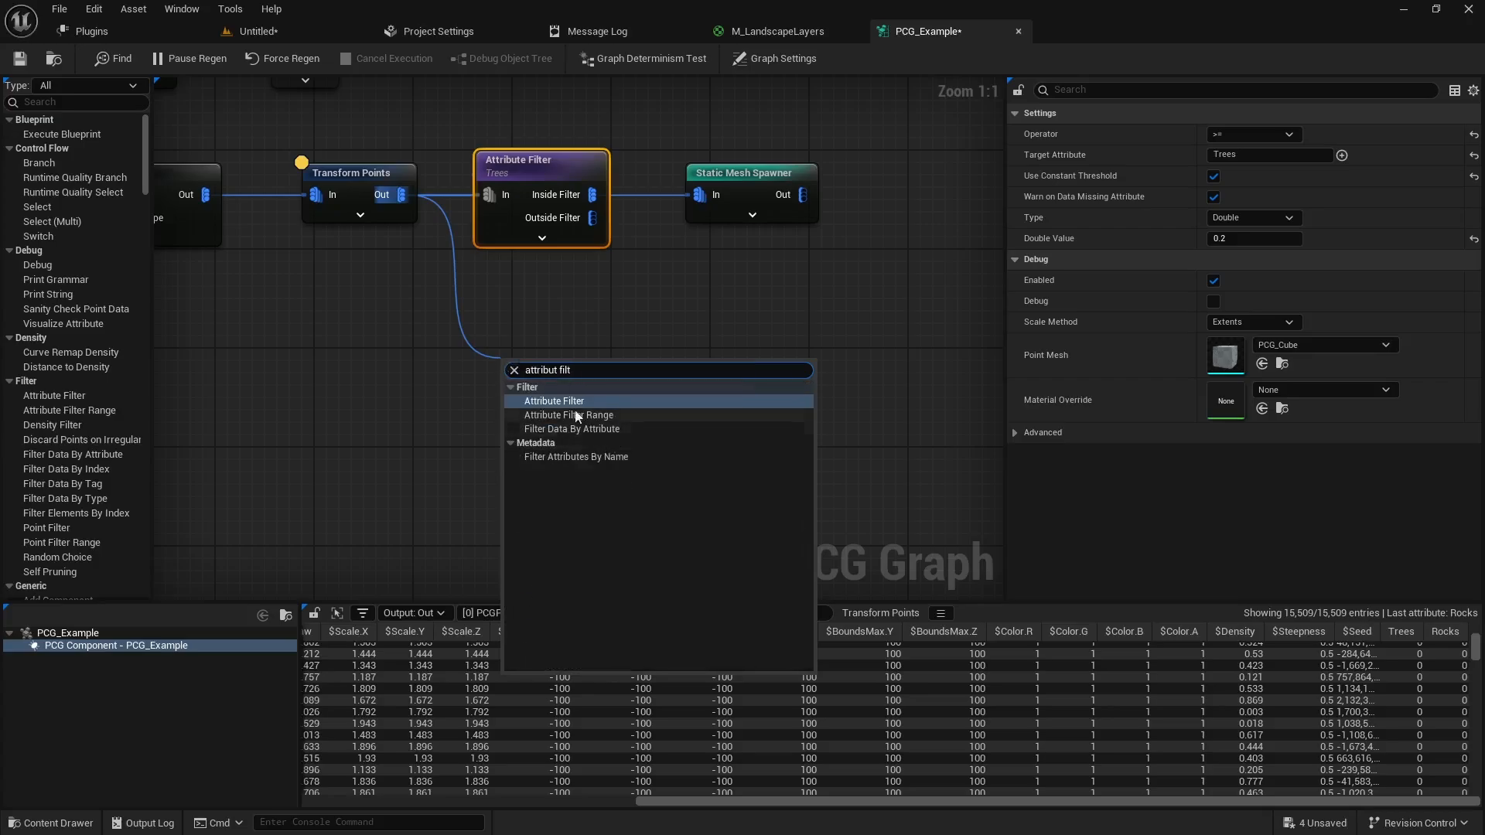
click(572, 410)
Connect a new Static Mesh Spawner to the second filter's Inside Filter output and align it beside that filter
drag(577, 370, 698, 359)
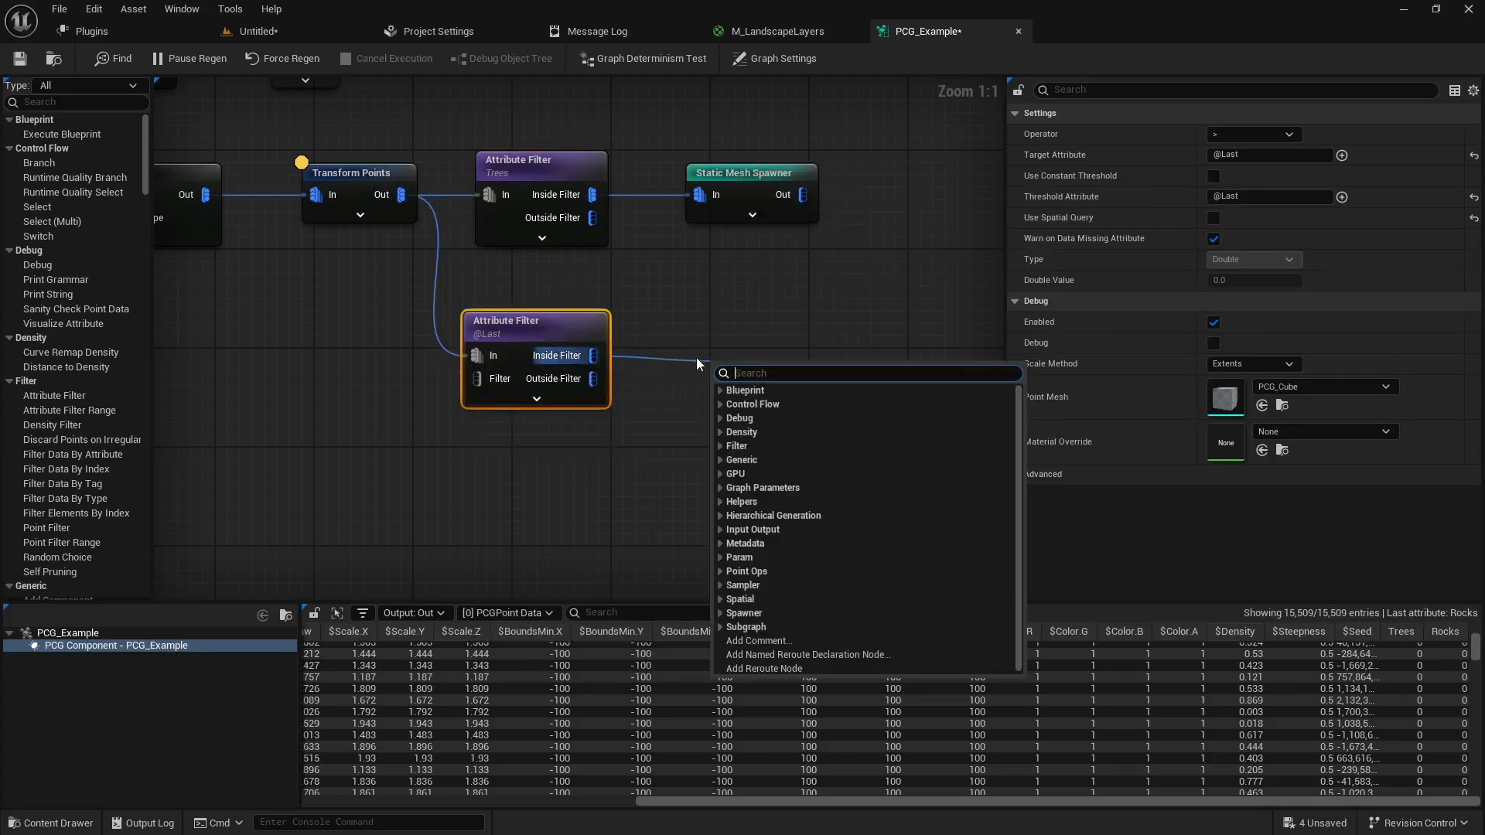
text(static mes)
key(Return)
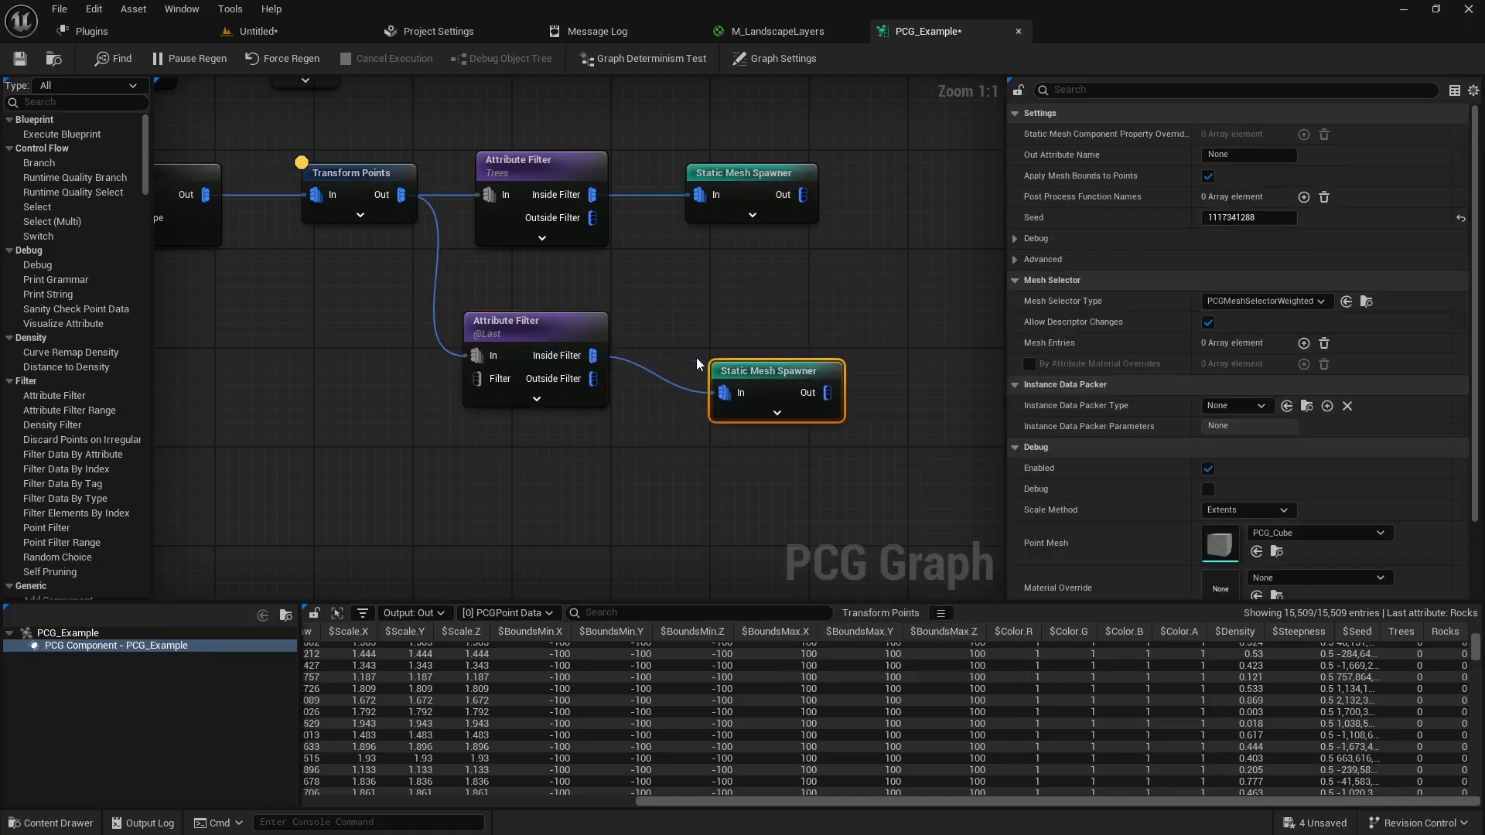
drag(782, 371, 746, 322)
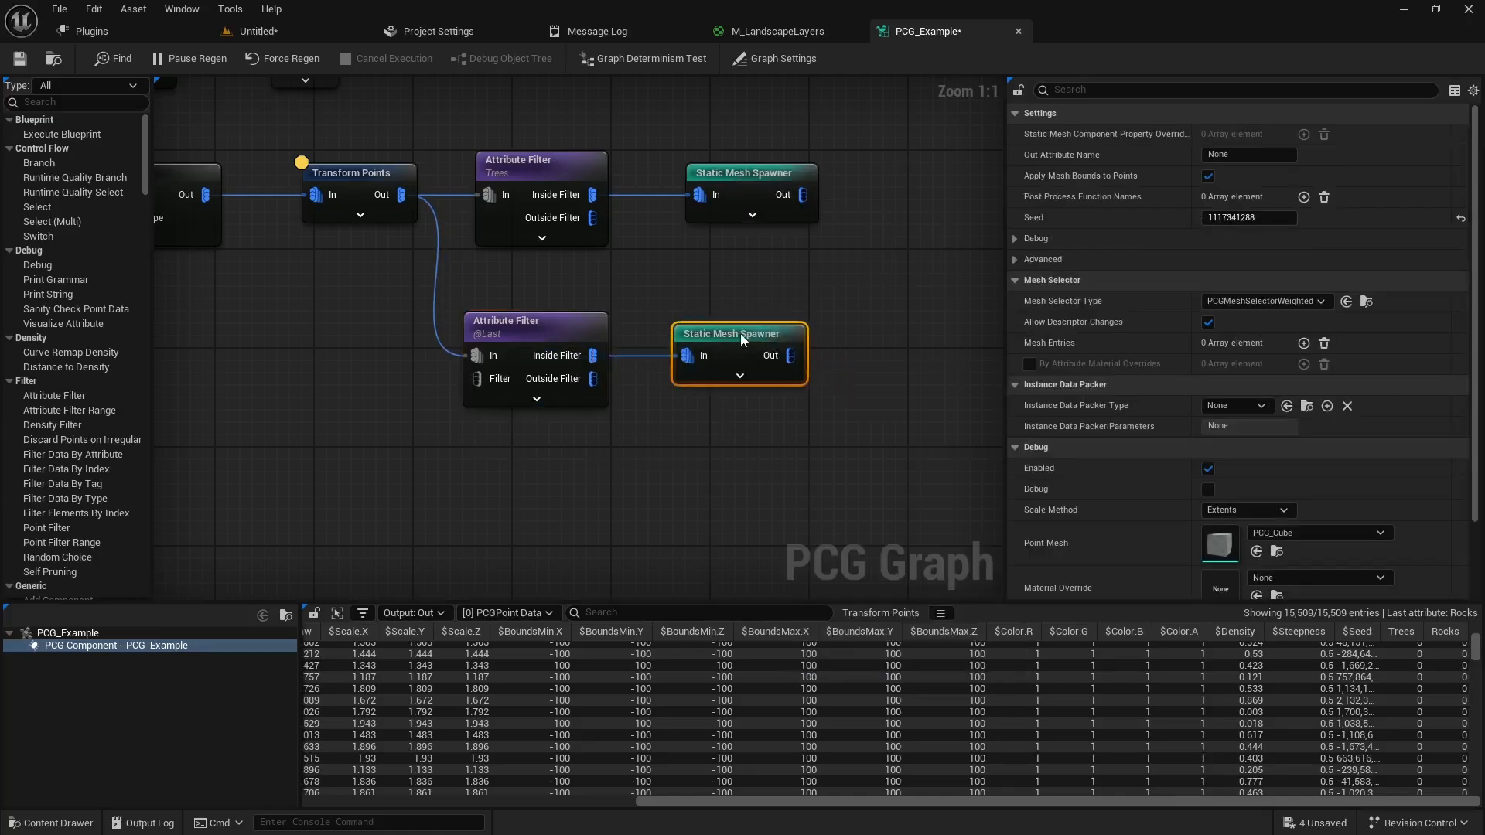
Set the lower Attribute Filter's target attribute to Rocks and compare it against a constant threshold with a double value of 0.0
click(514, 325)
click(1236, 155)
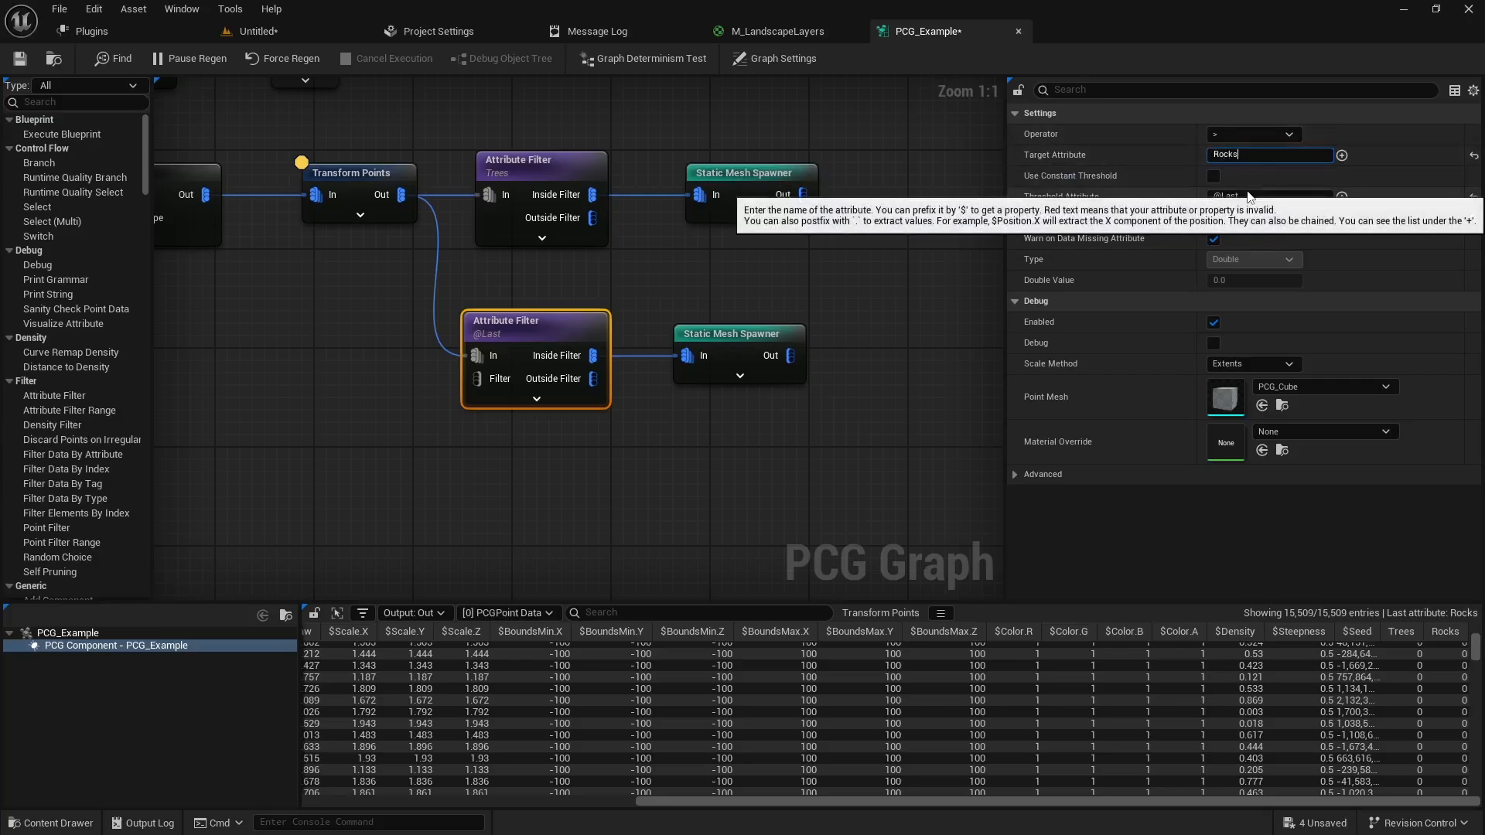
click(1211, 175)
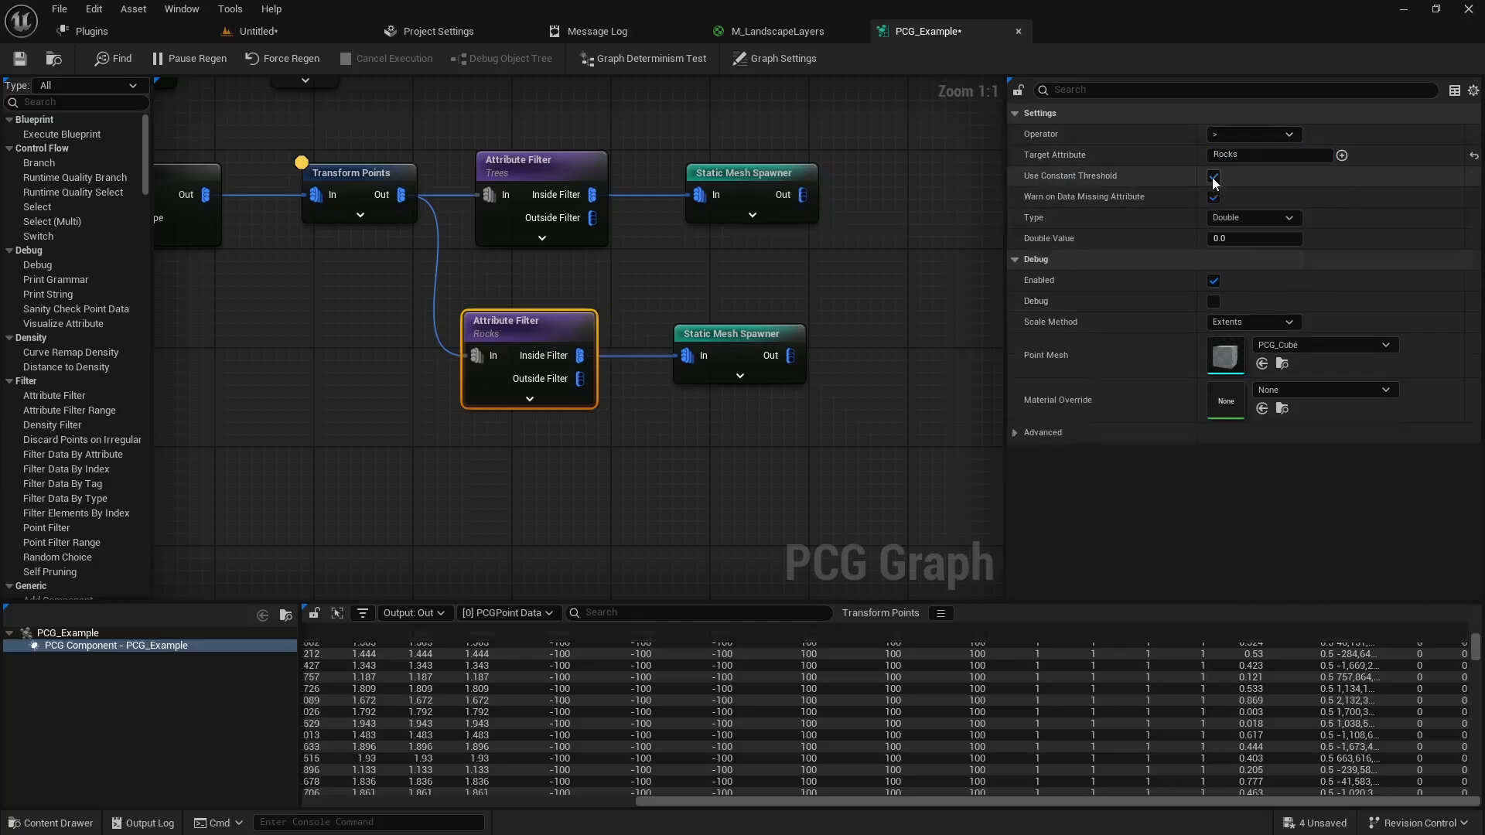
click(1246, 241)
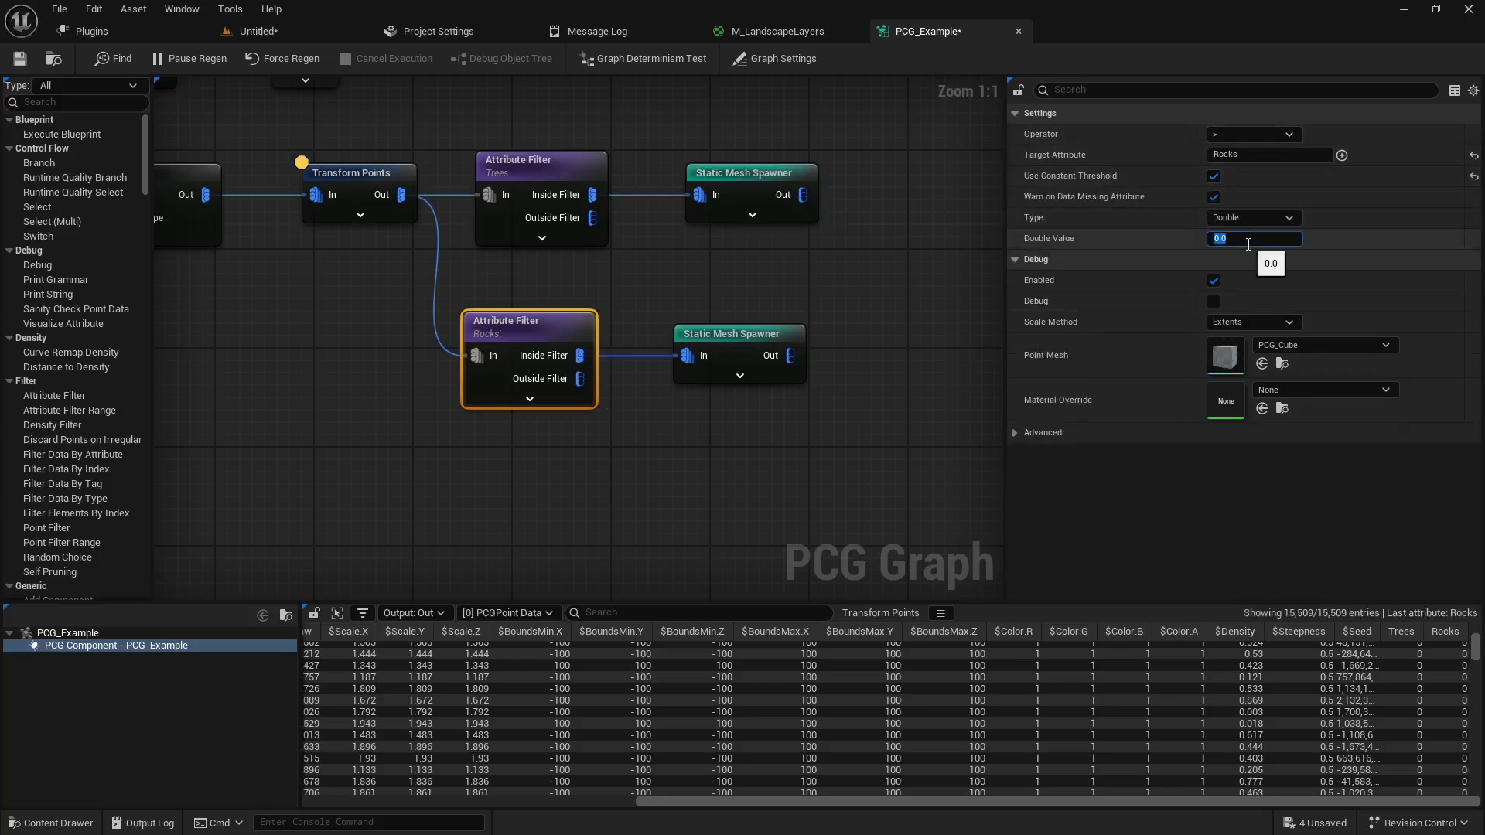
Add a mesh entry to the Static Mesh Spawner fed by the Rocks filter and assign SM_RockDebris_02 as its static mesh
click(754, 337)
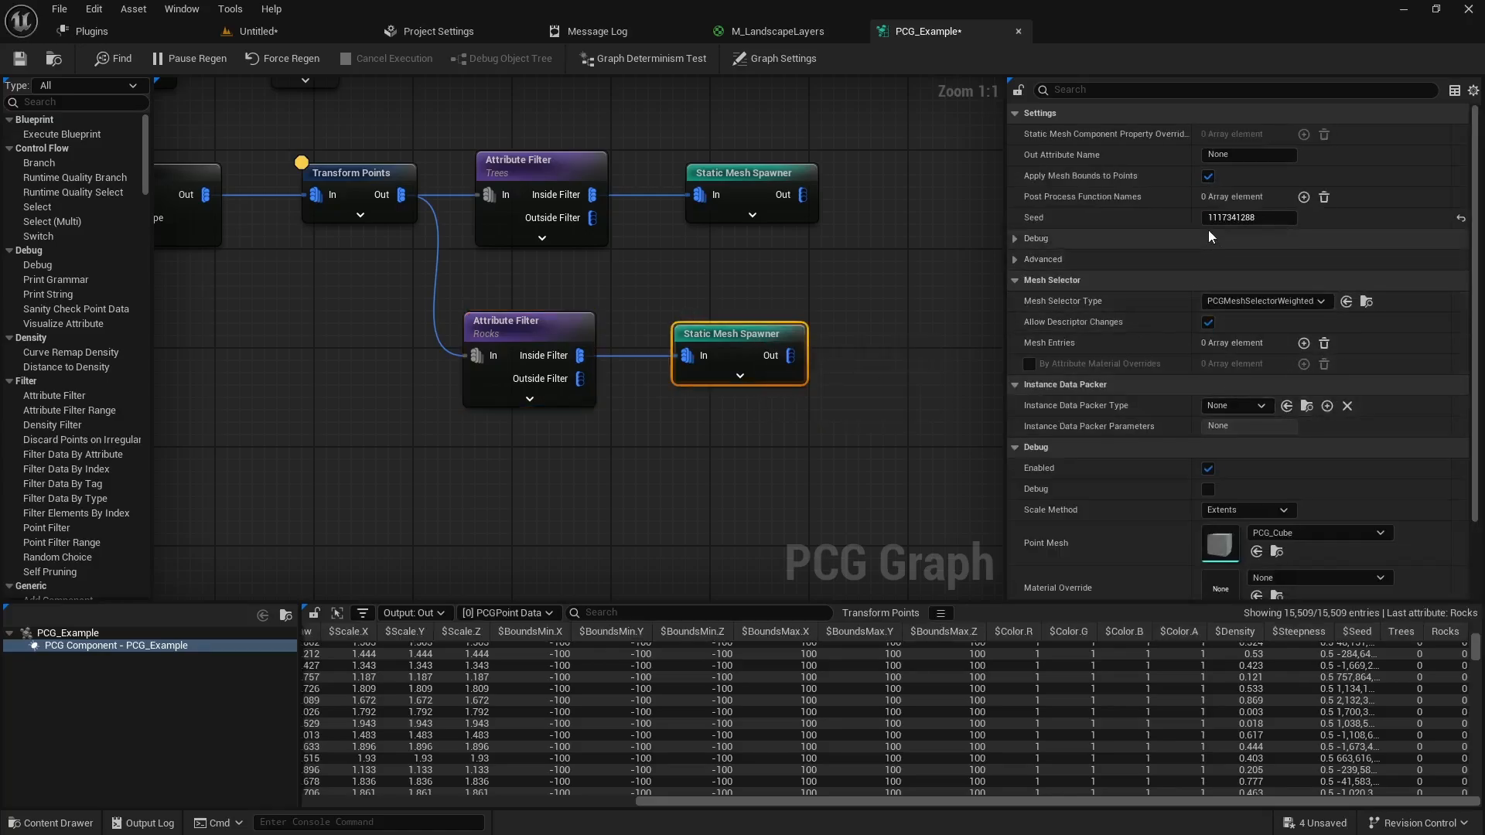
click(1304, 342)
click(1028, 365)
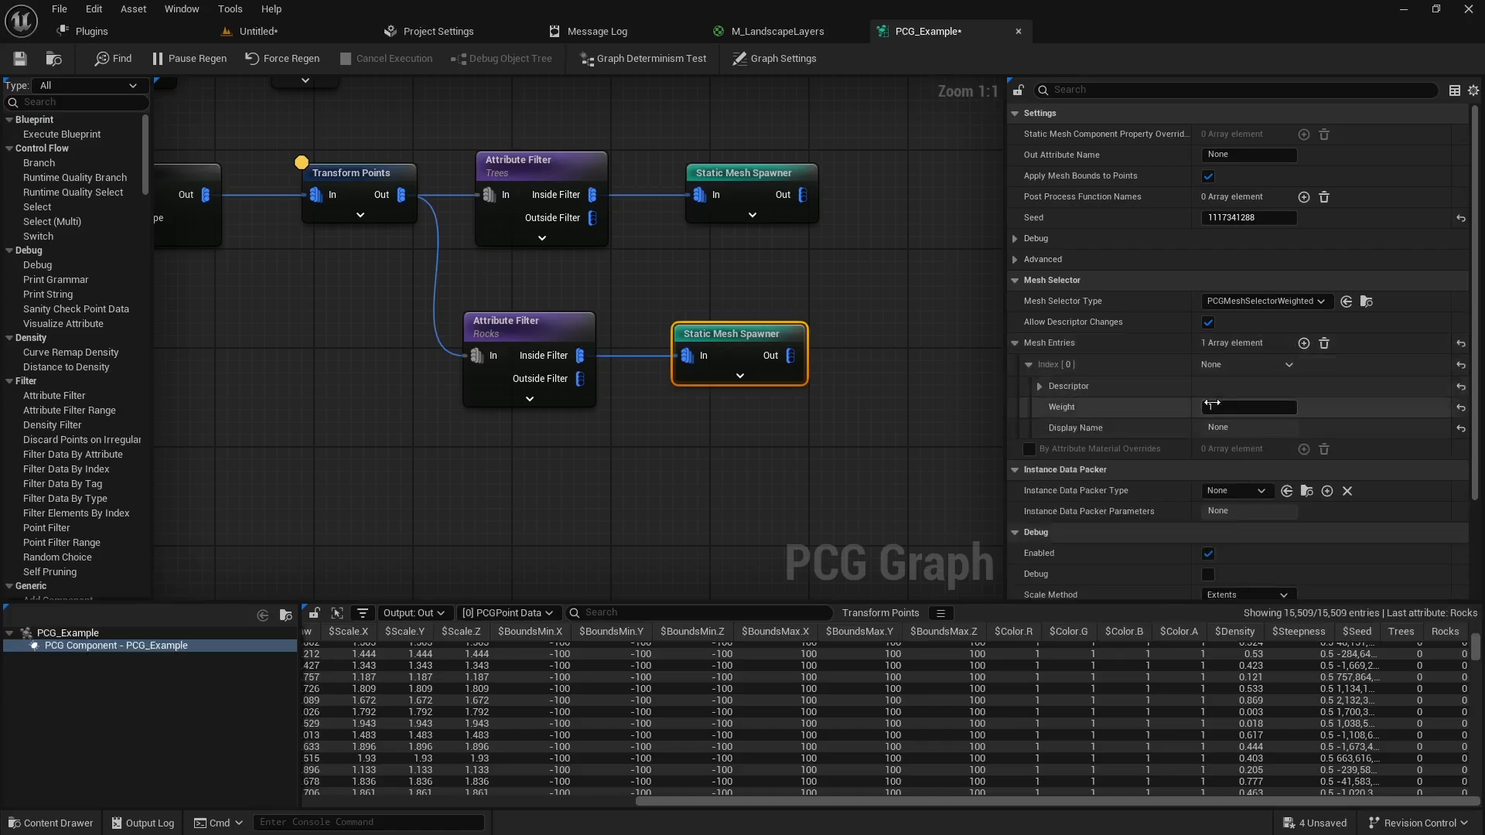
click(1040, 386)
click(1290, 451)
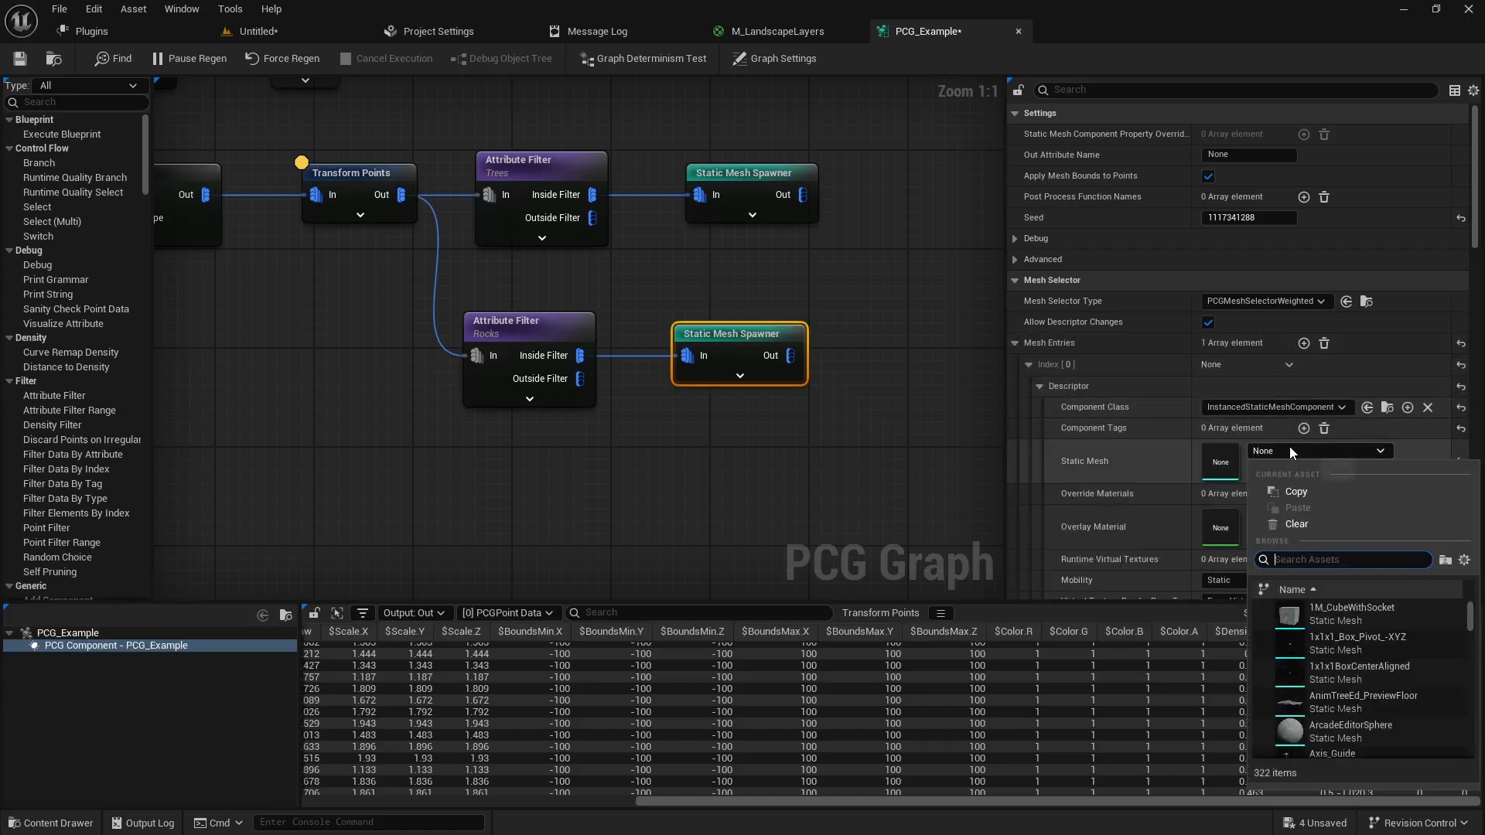
text(rock)
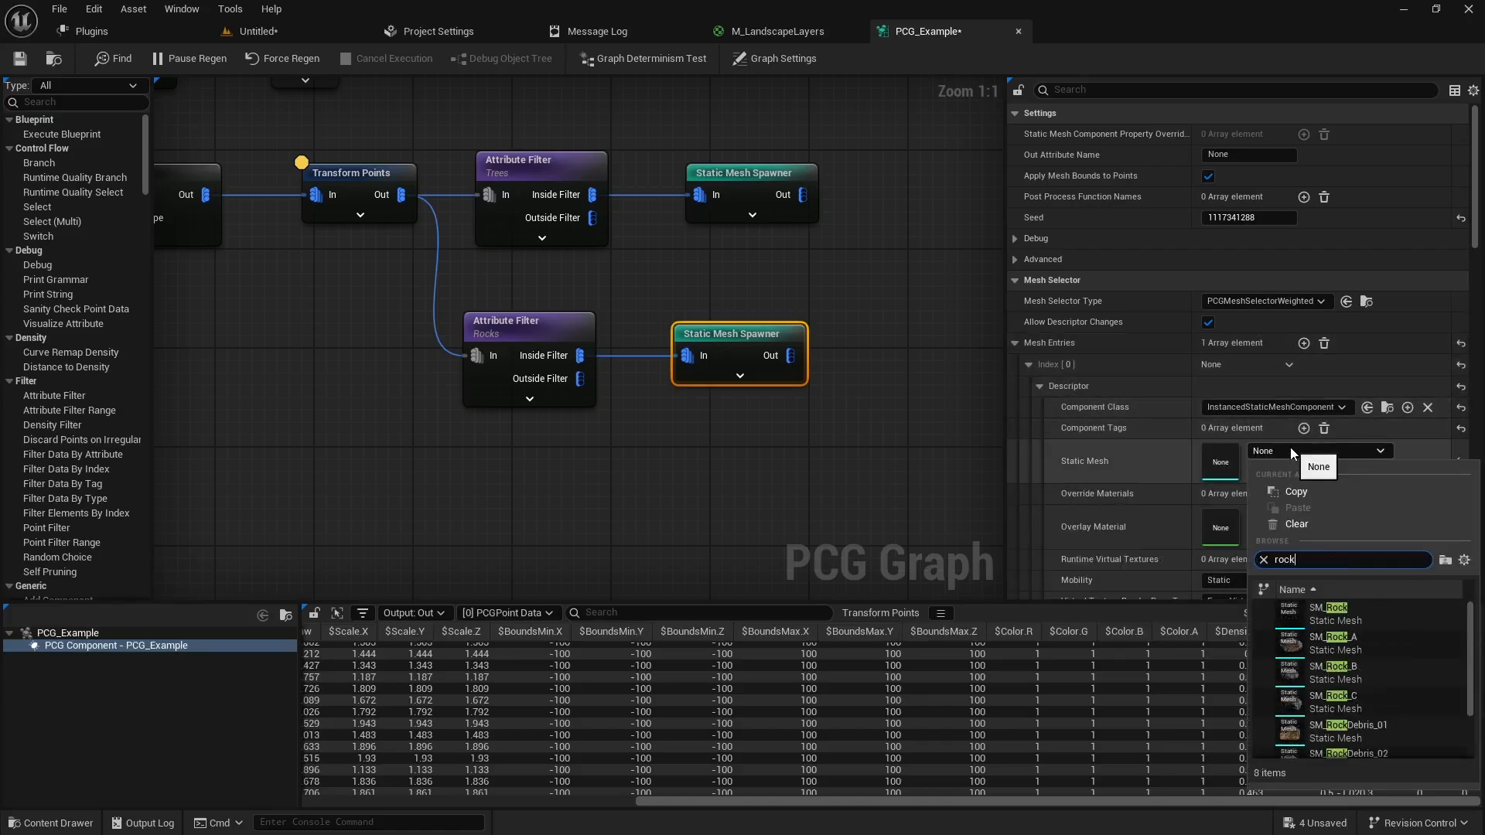
scroll(1358, 634, down, 2)
click(1361, 704)
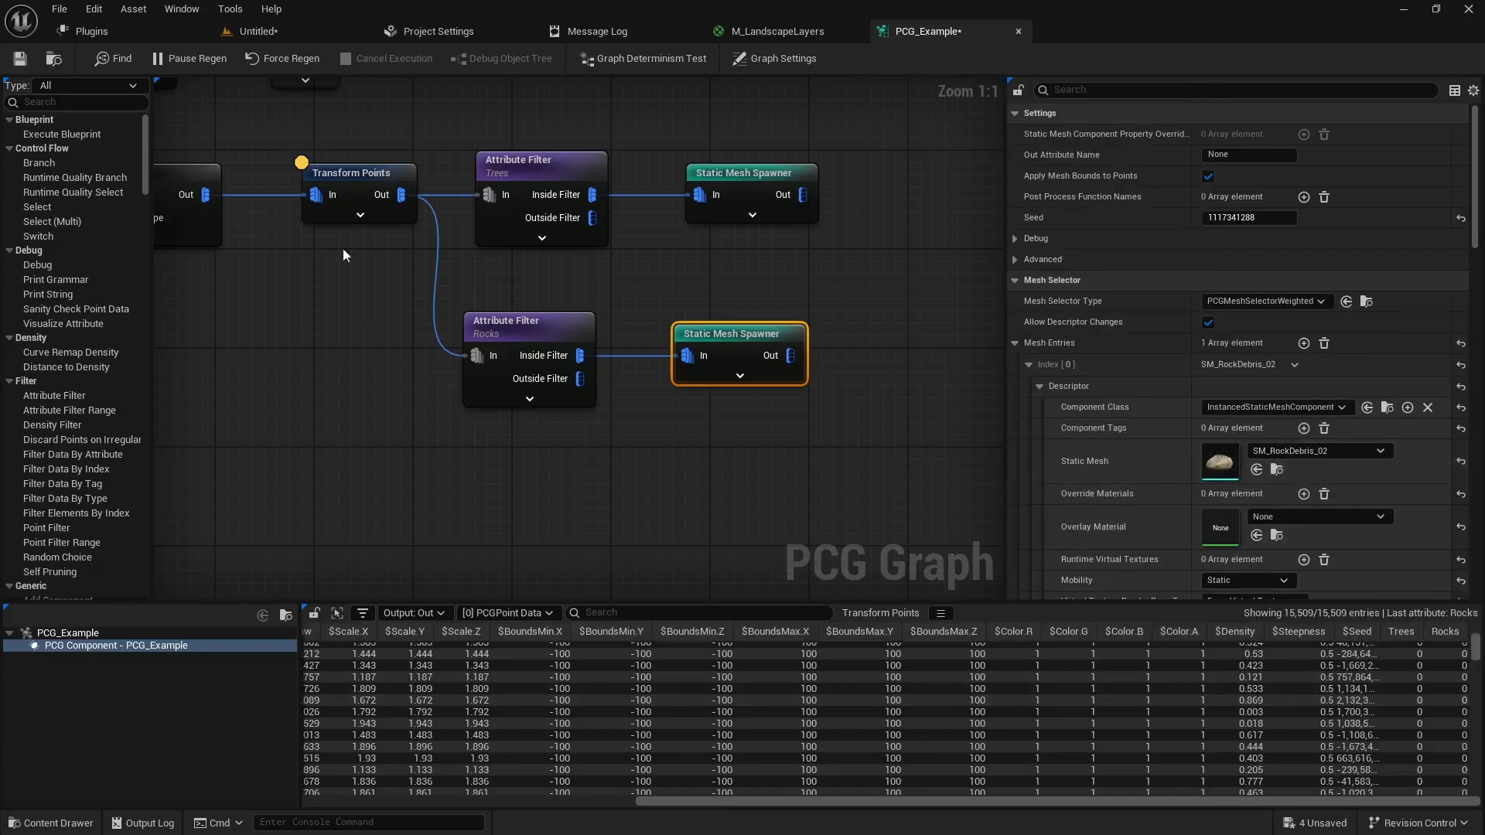
Return to the Untitled level and paint a further Rocks stroke on the bare ground beside the Trees patches
click(263, 34)
mouse_move(653, 534)
right_down()
mouse_move(774, 503)
mouse_move(774, 522)
mouse_move(731, 537)
mouse_move(696, 519)
mouse_move(750, 433)
mouse_move(676, 437)
right_up()
key(w)
key(s)
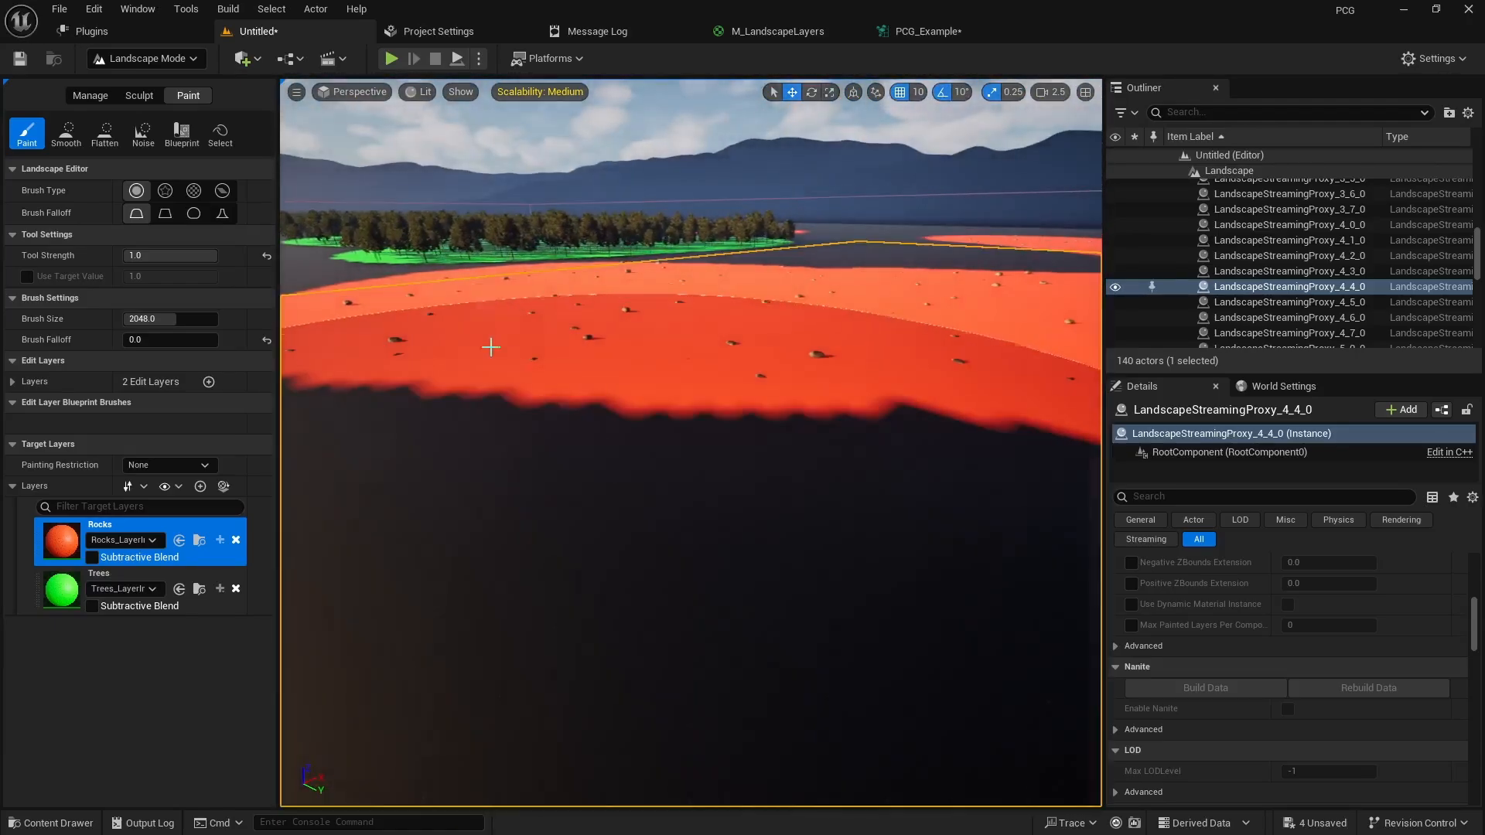
key(s)
mouse_move(605, 602)
right_down()
mouse_move(568, 657)
mouse_move(526, 673)
right_up()
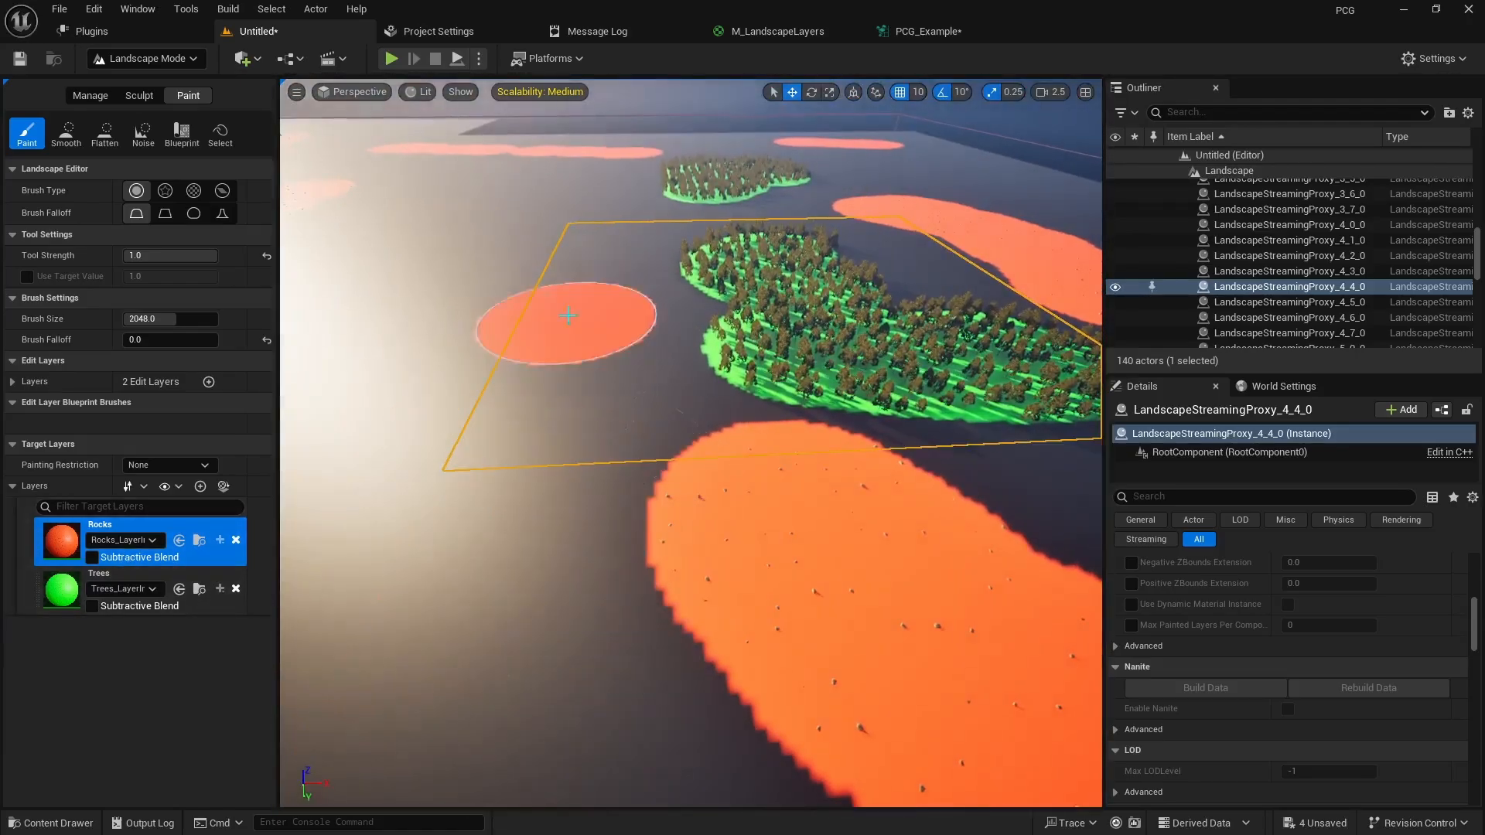
drag(570, 316, 406, 422)
key(w)
mouse_move(520, 557)
right_down()
mouse_move(441, 545)
mouse_move(410, 591)
right_up()
mouse_move(512, 532)
right_down()
mouse_move(611, 495)
mouse_move(623, 464)
right_up()
key(s)
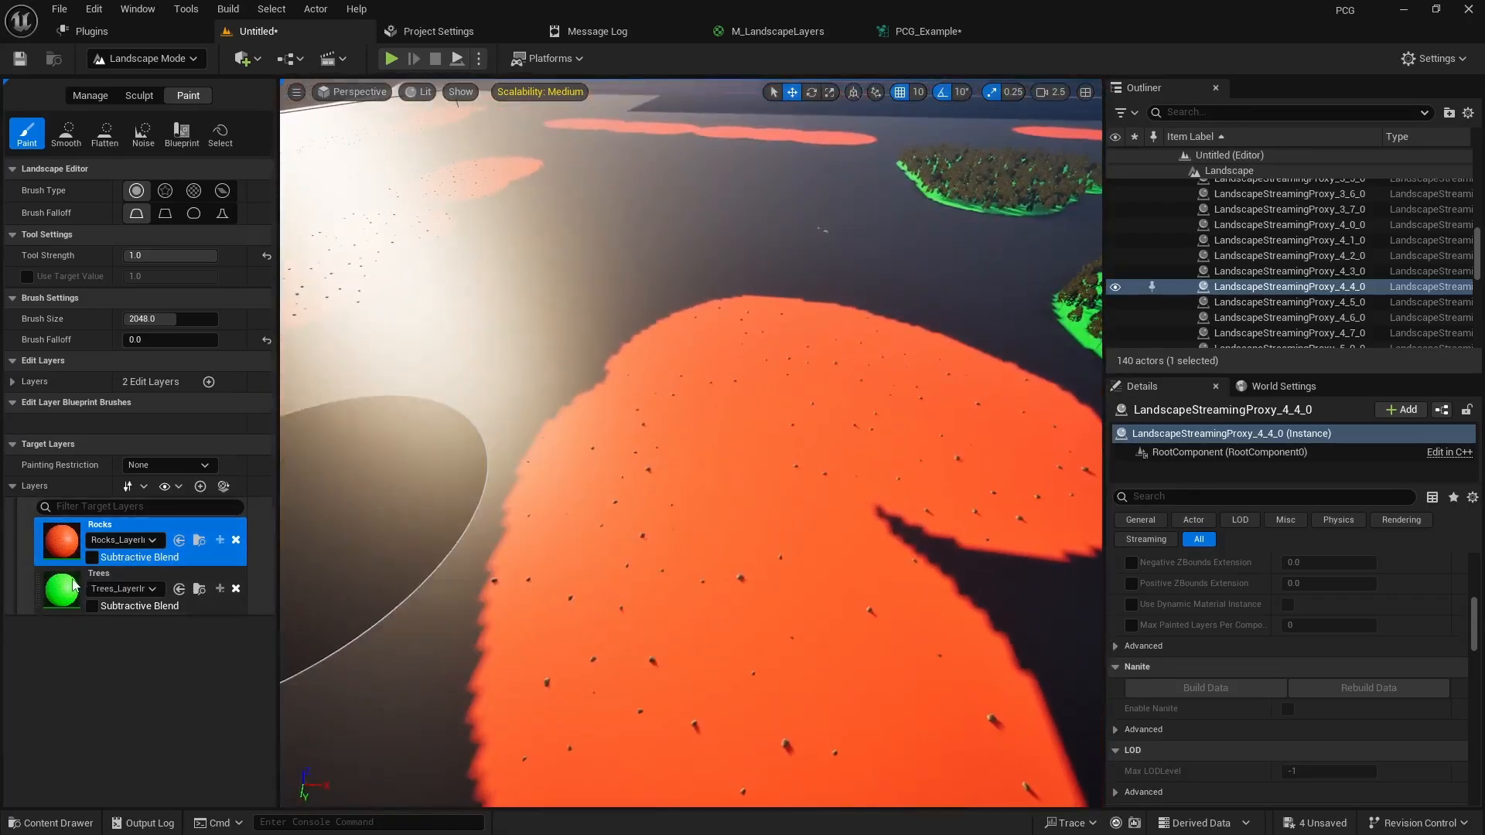
Switch to the Trees target layer and paint additional Trees patches on the landscape near the Rocks areas
click(72, 585)
drag(690, 593, 913, 367)
mouse_move(913, 367)
right_down()
mouse_move(1048, 370)
mouse_move(1053, 344)
mouse_move(1082, 333)
mouse_move(967, 310)
right_up()
key(w)
key(s)
drag(511, 478, 507, 418)
Examine the spawned trees and rocks across the painted landscape from several viewpoints
mouse_move(805, 457)
right_down()
mouse_move(649, 458)
mouse_move(746, 465)
mouse_move(781, 495)
mouse_move(796, 486)
mouse_move(761, 464)
mouse_move(642, 443)
mouse_move(804, 457)
right_up()
key(w)
key(s)
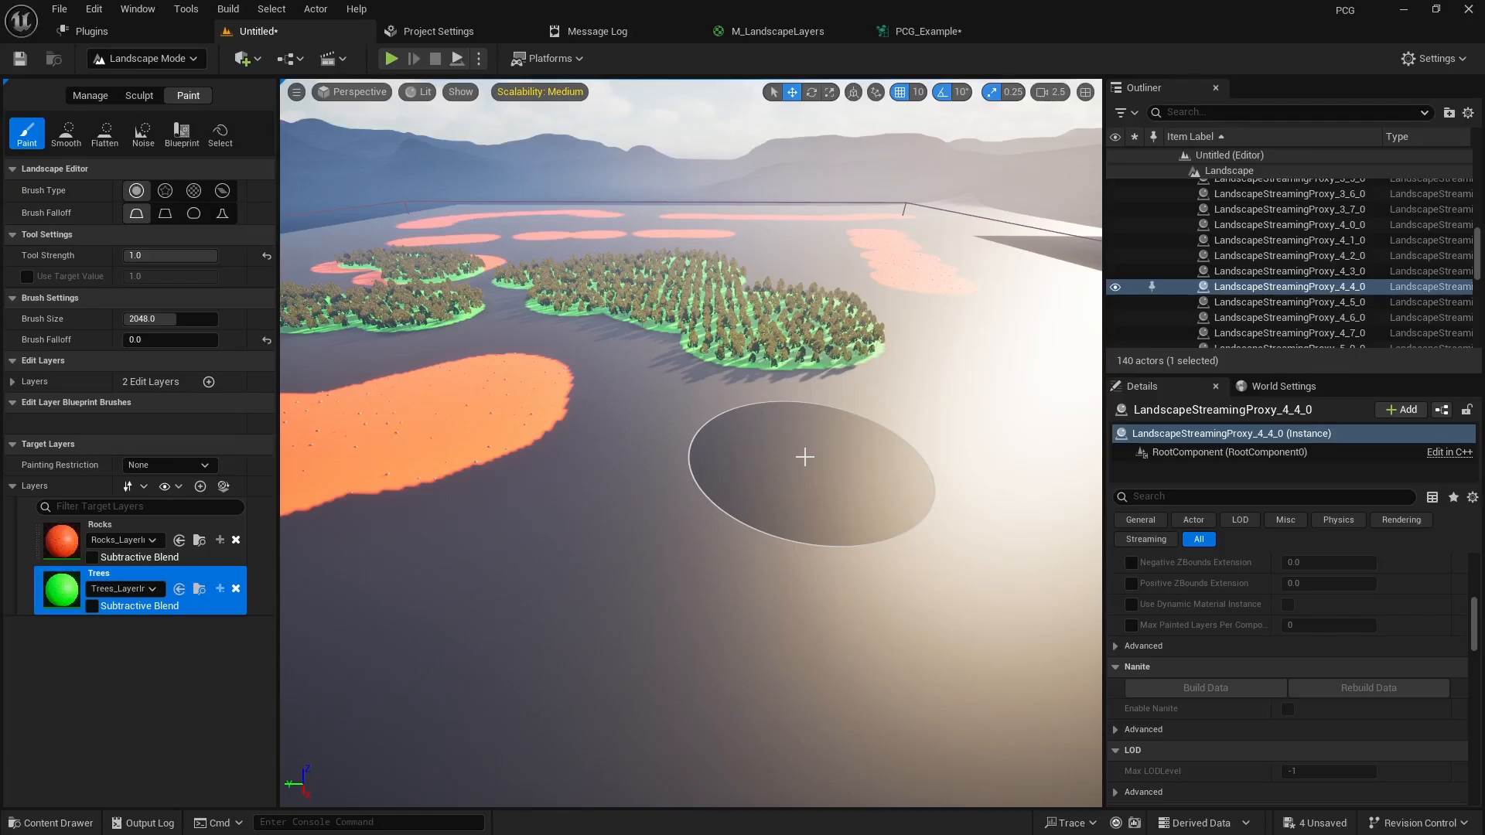
mouse_move(766, 487)
right_down()
mouse_move(855, 489)
mouse_move(812, 504)
mouse_move(747, 495)
mouse_move(762, 486)
mouse_move(749, 473)
mouse_move(860, 495)
mouse_move(691, 456)
right_up()
key(s)
key(a)
key(a)
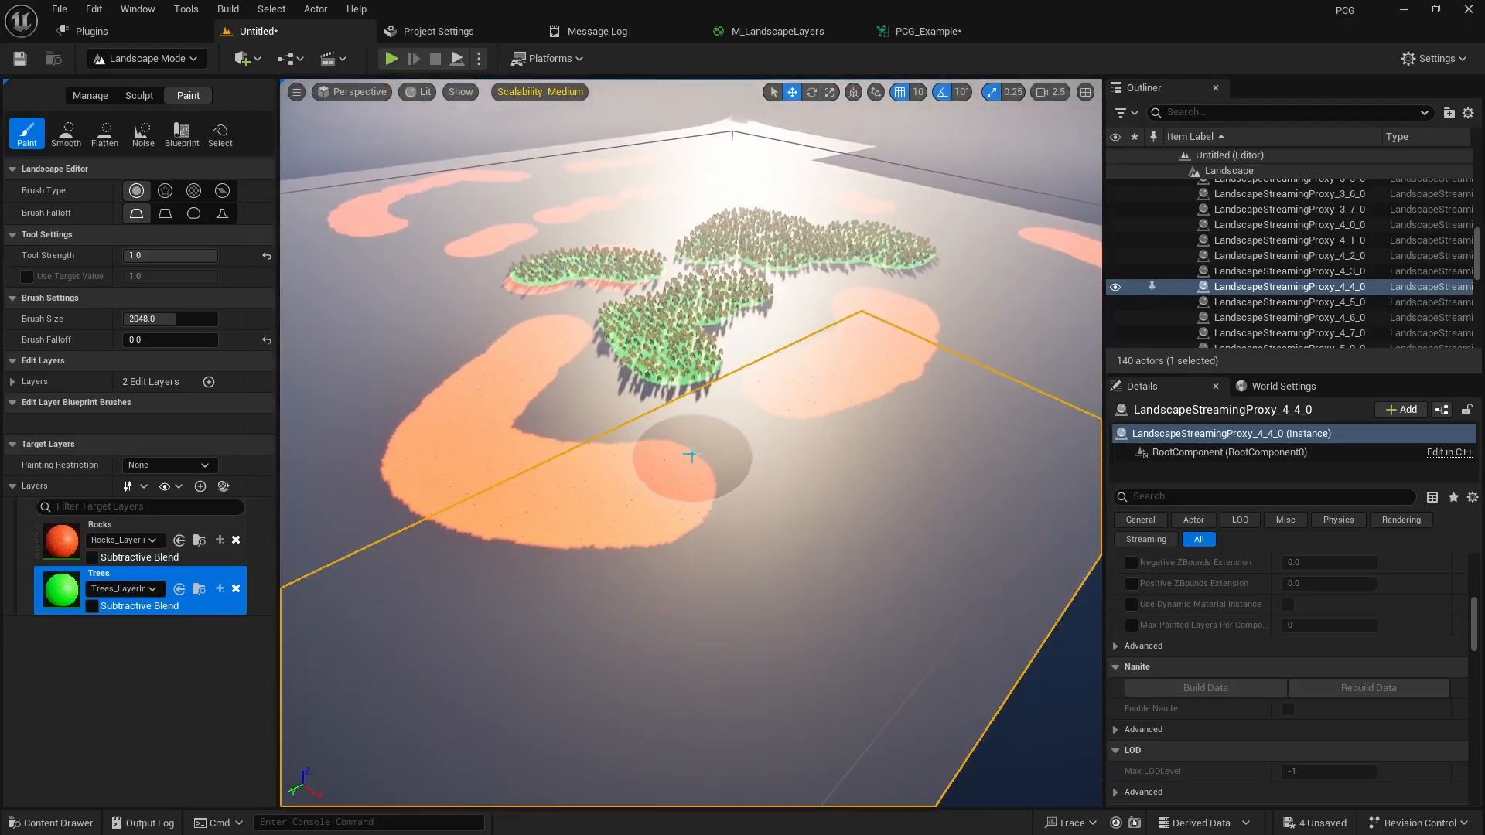